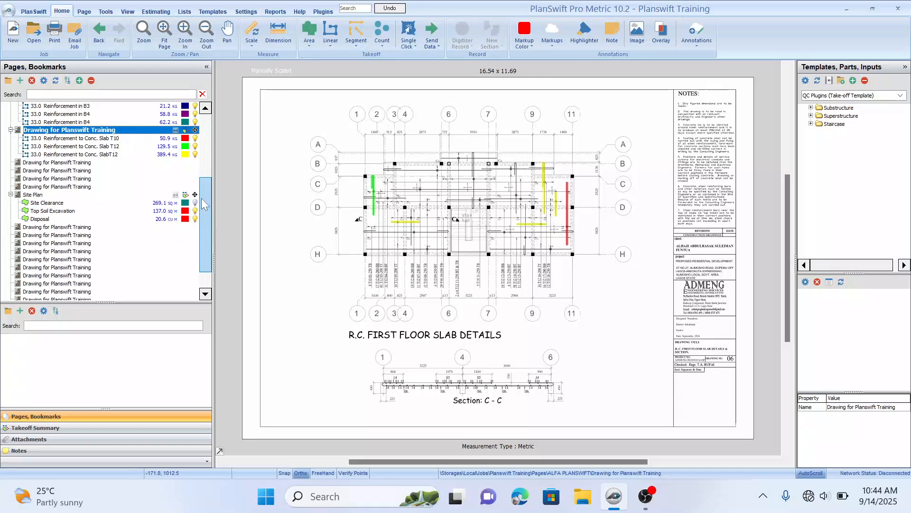
# Step: Scroll through the page list and view the unnamed drawing pages in turn to identify the floor plans
pyautogui.moveTo(205, 193); pyautogui.dragTo(203, 217)
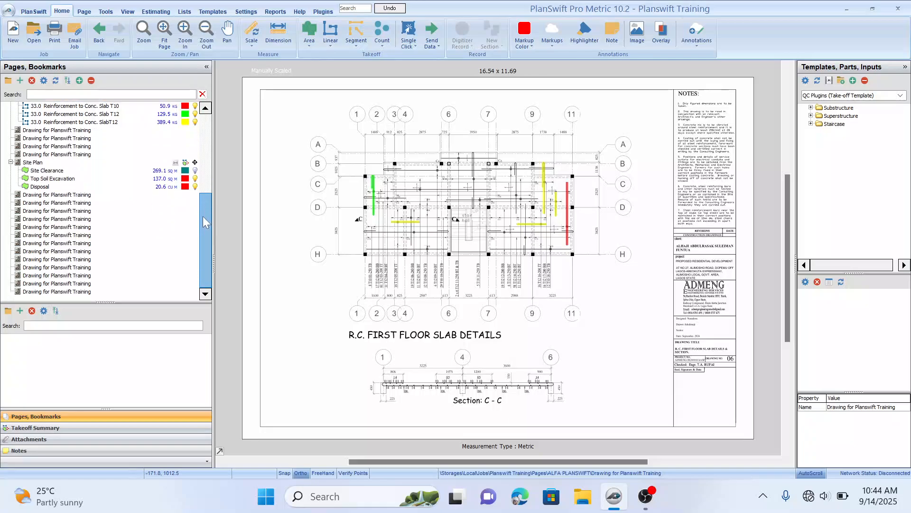
pyautogui.rightClick(207, 212)
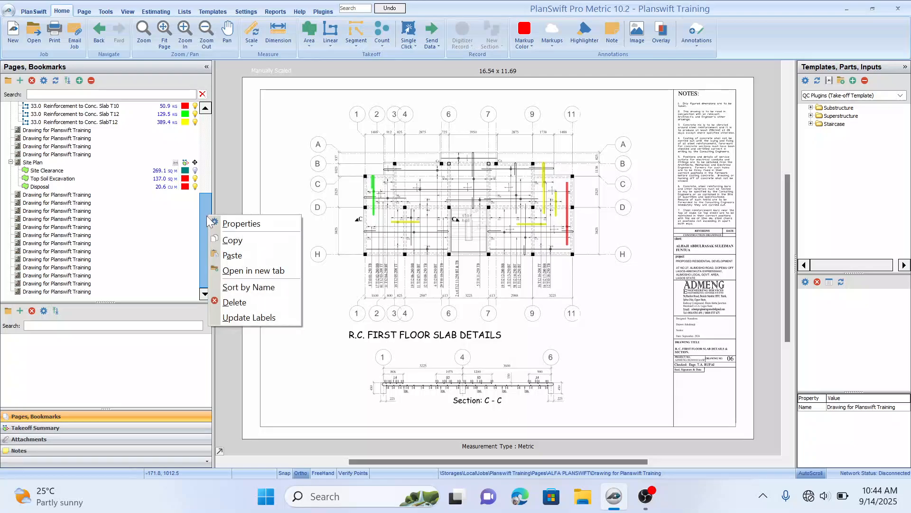
pyautogui.press('Escape')
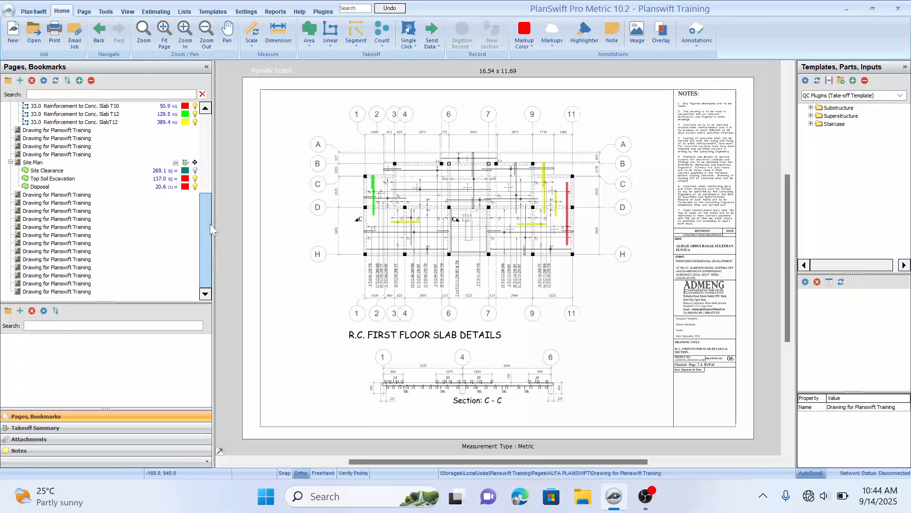
pyautogui.moveTo(207, 224); pyautogui.dragTo(203, 219)
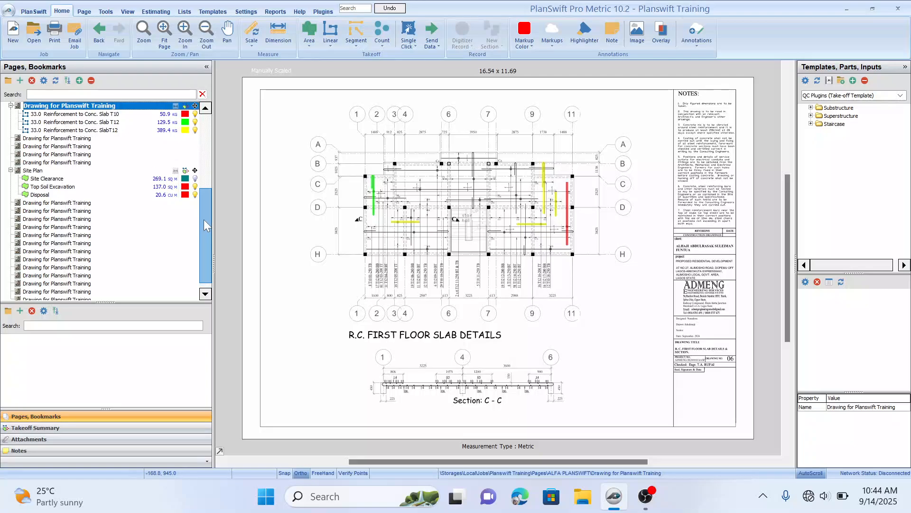
pyautogui.moveTo(204, 219); pyautogui.dragTo(203, 234)
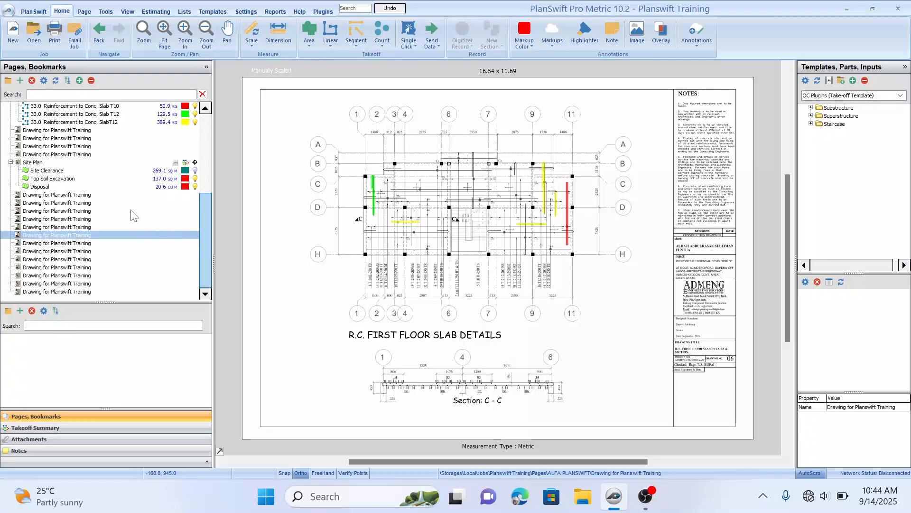
pyautogui.click(71, 196)
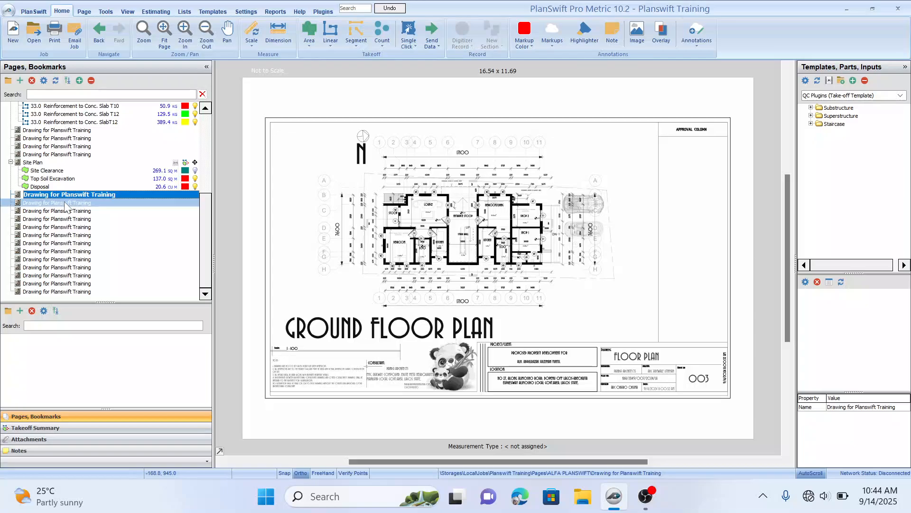
pyautogui.click(71, 203)
pyautogui.click(79, 195)
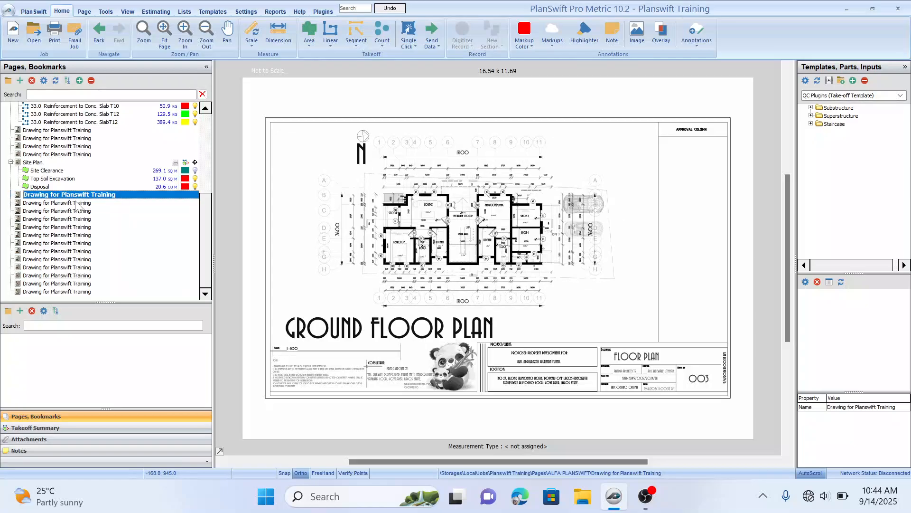
pyautogui.click(78, 203)
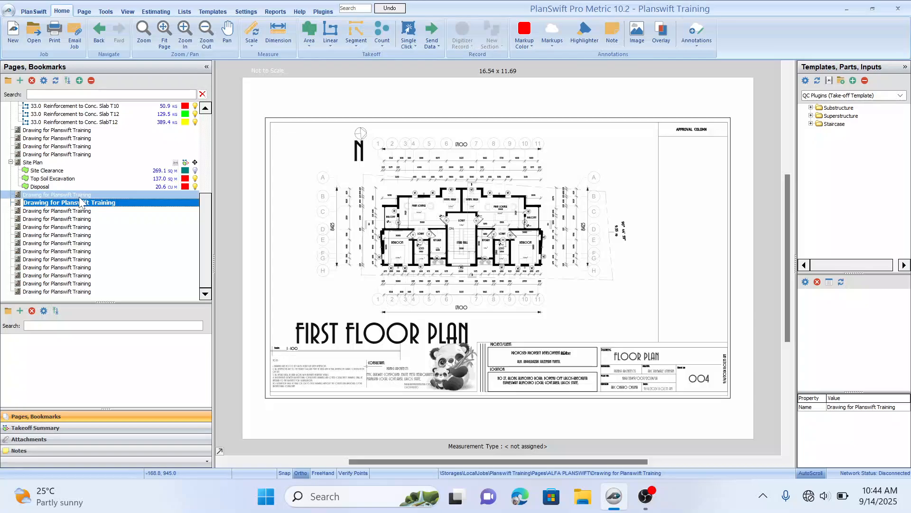
pyautogui.click(80, 195)
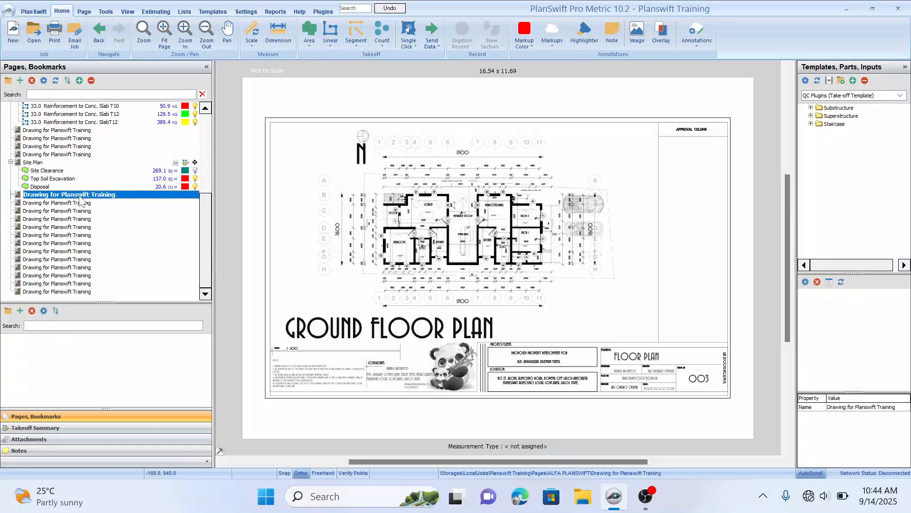
pyautogui.click(81, 204)
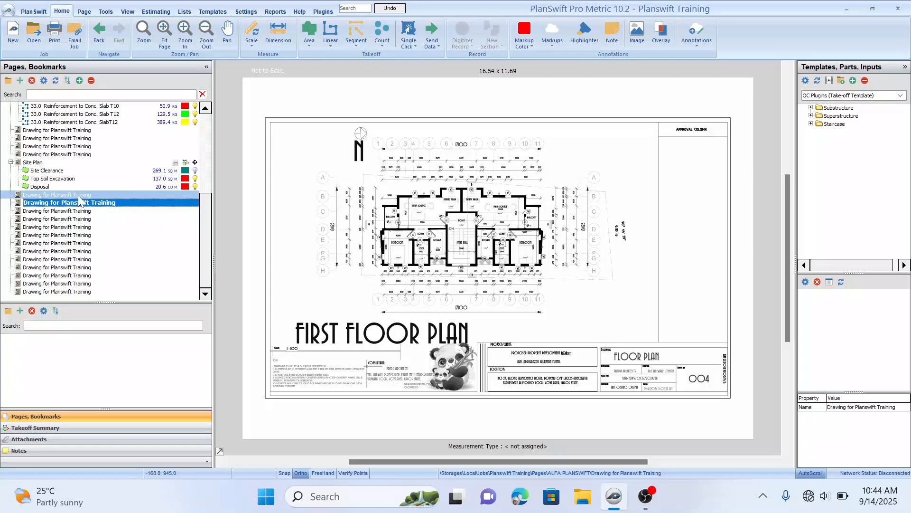
pyautogui.click(81, 195)
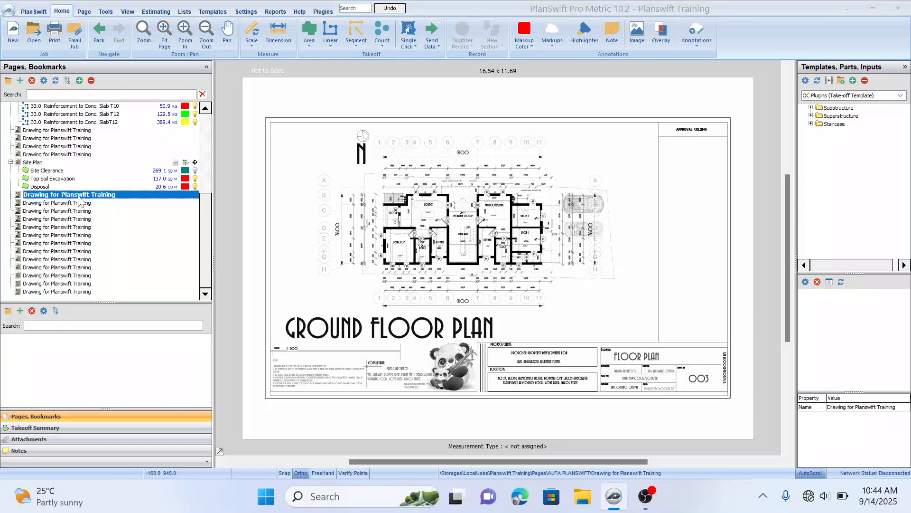
# Step: Rename the ground floor drawing page as Ground floor plan
pyautogui.doubleClick(88, 194)
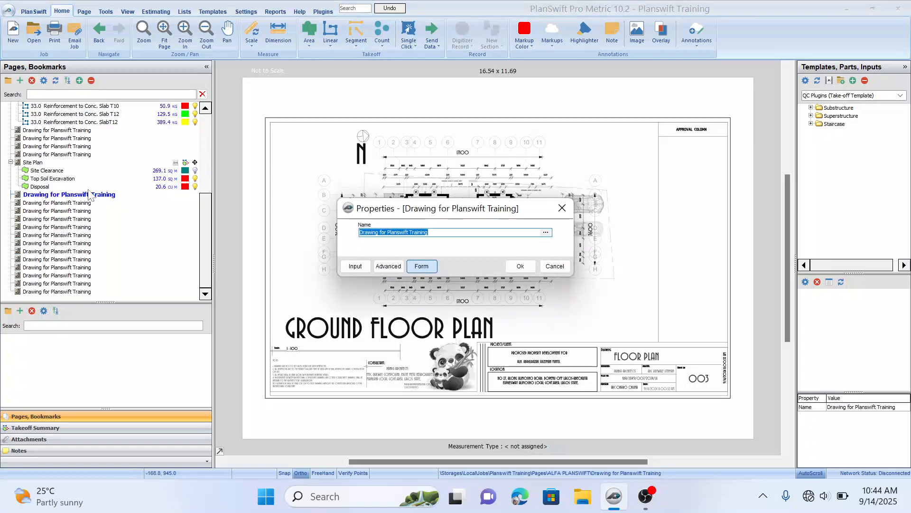
pyautogui.write('Ground floor plan')
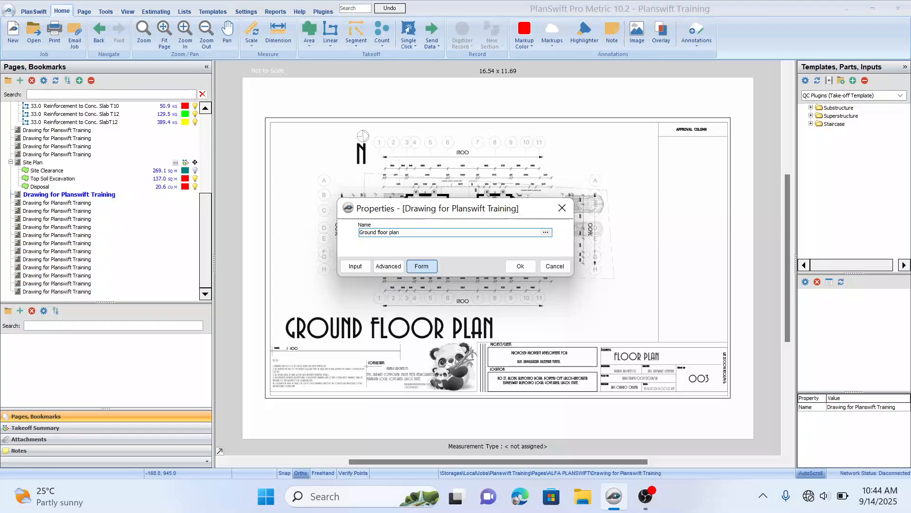
pyautogui.press('Return')
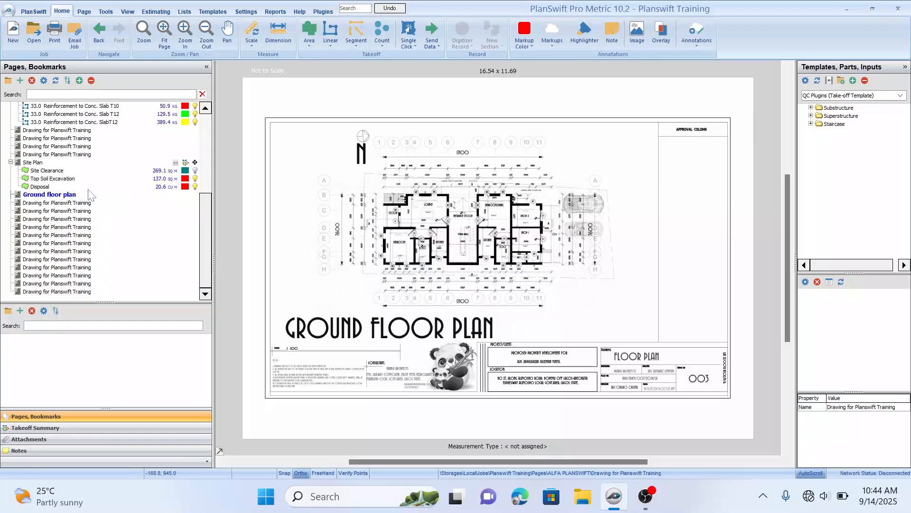
# Step: Rename the following drawing page as First Floor Plan
pyautogui.doubleClick(70, 203)
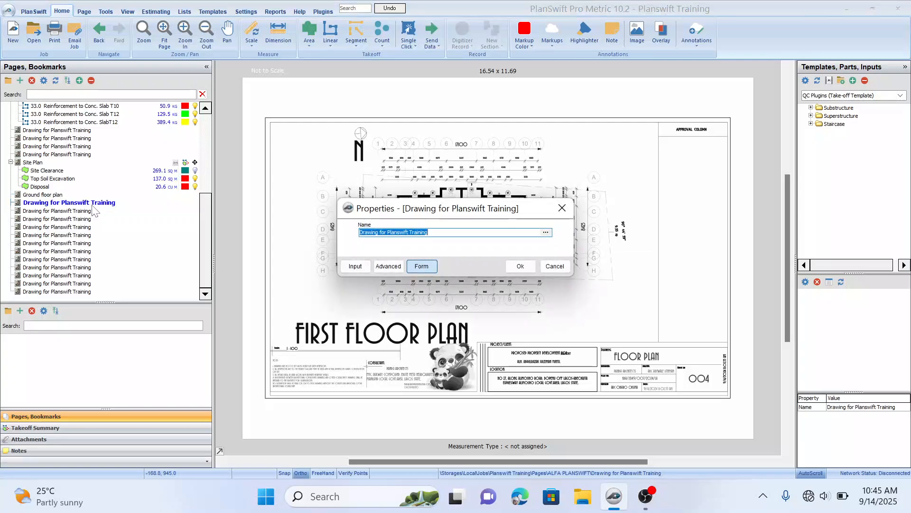
pyautogui.write('First Floor Plan')
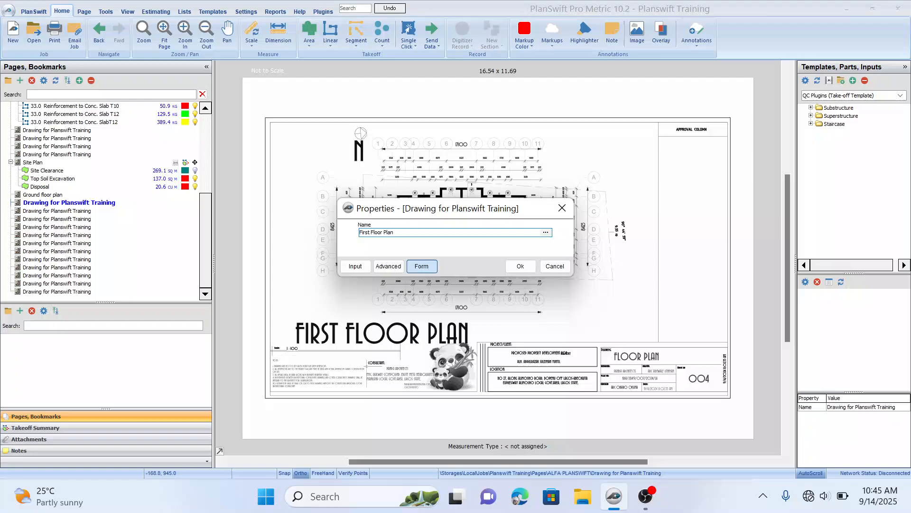
pyautogui.press('Return')
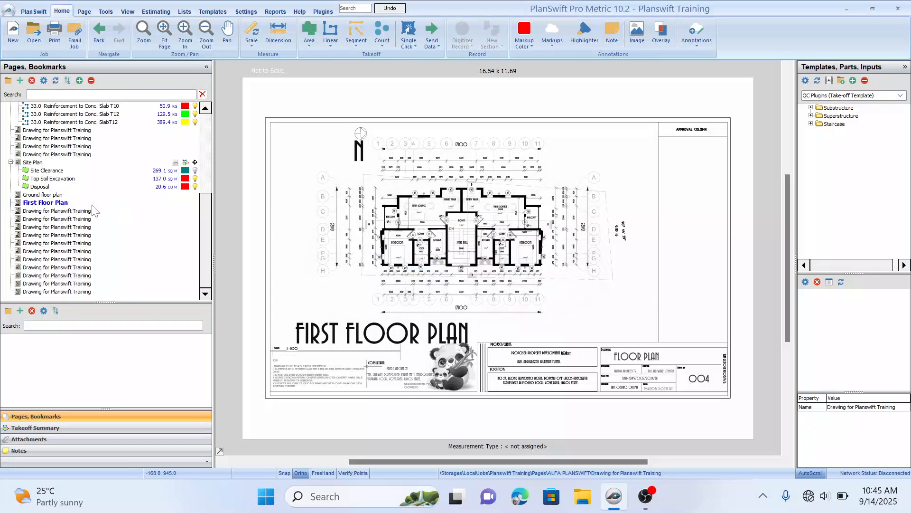
# Step: Open the Ground floor plan page and expand Superstructure, Lintel and Concrete Lintel in the takeoff template tree
pyautogui.click(70, 195)
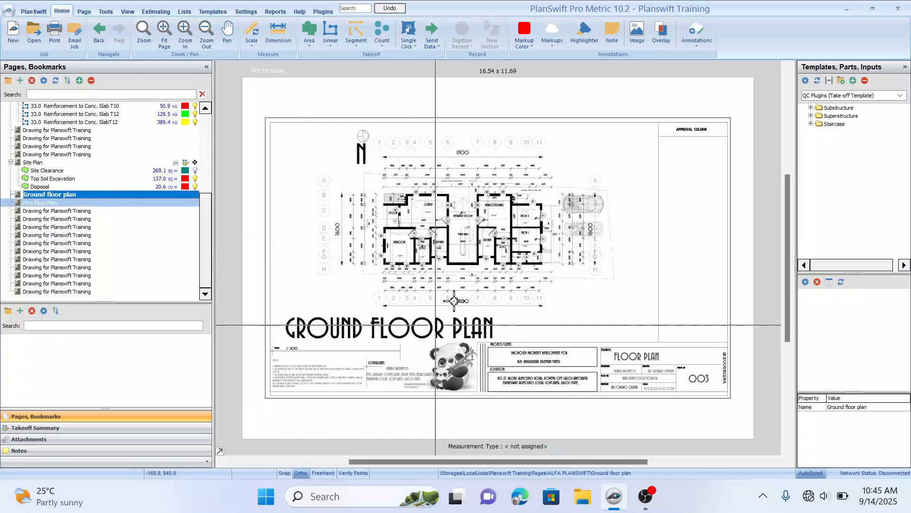
pyautogui.moveTo(458, 200); pyautogui.dragTo(469, 199)
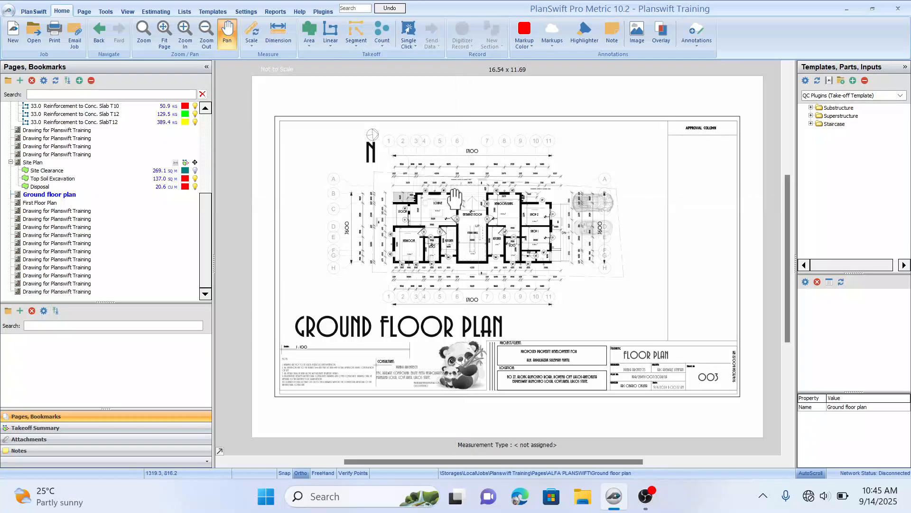
pyautogui.scroll(-1, 522, 171)
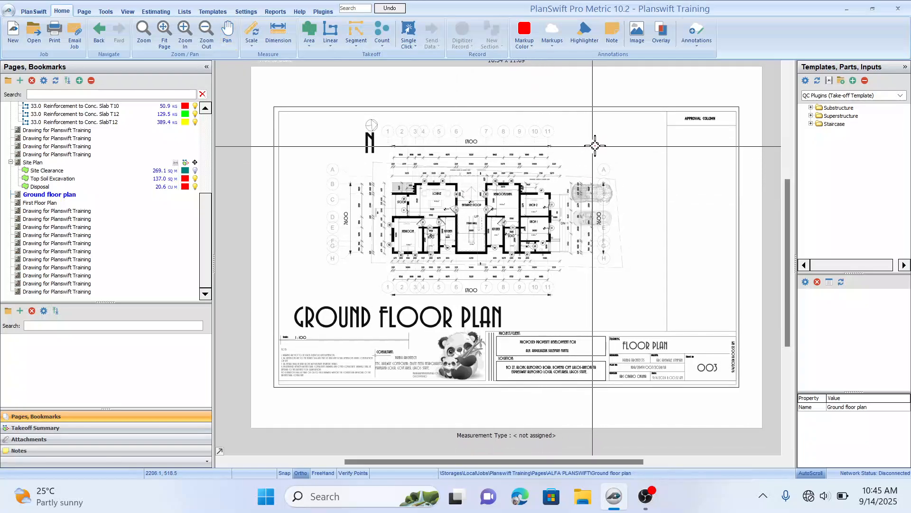
pyautogui.hscroll(-1, 565, 165)
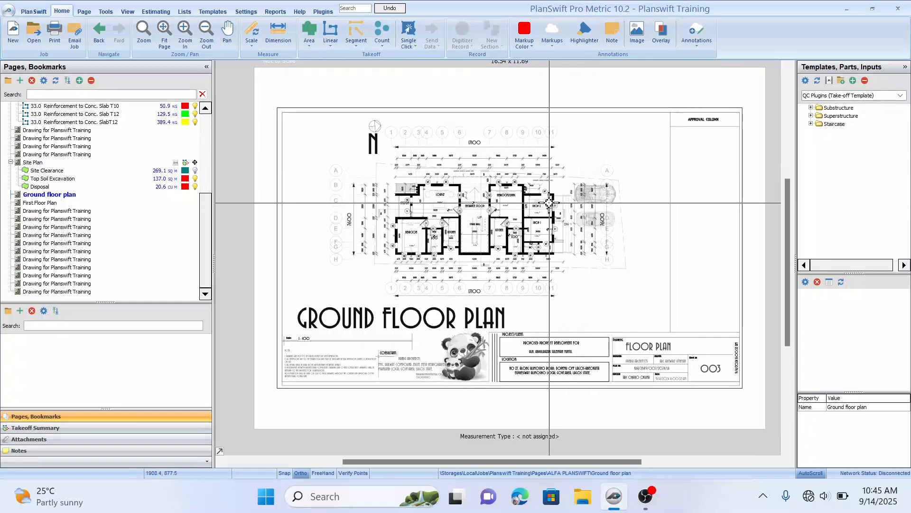
pyautogui.click(818, 109)
pyautogui.click(815, 118)
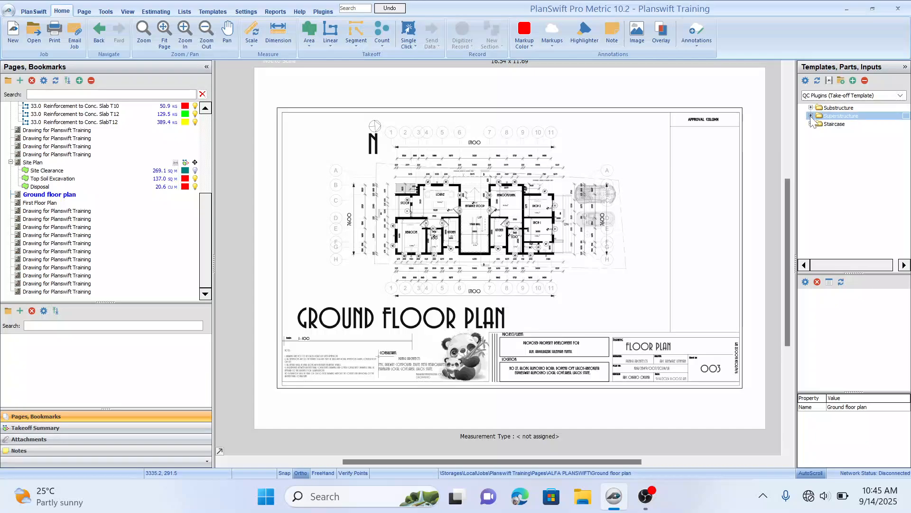
pyautogui.click(811, 116)
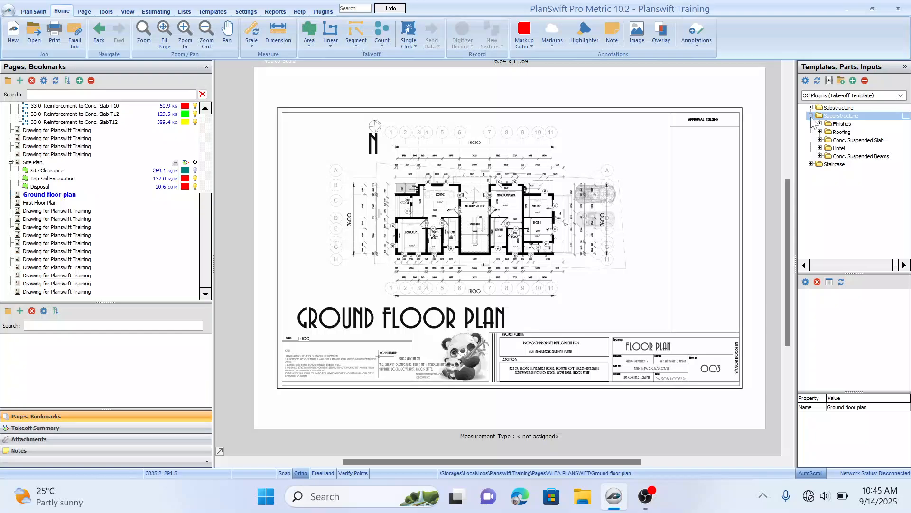
pyautogui.click(820, 150)
pyautogui.click(820, 148)
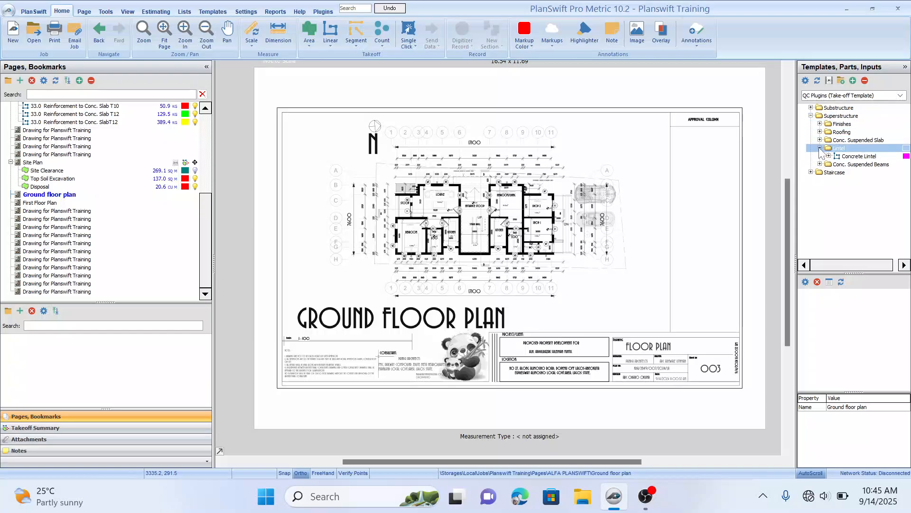
pyautogui.click(831, 157)
pyautogui.click(829, 156)
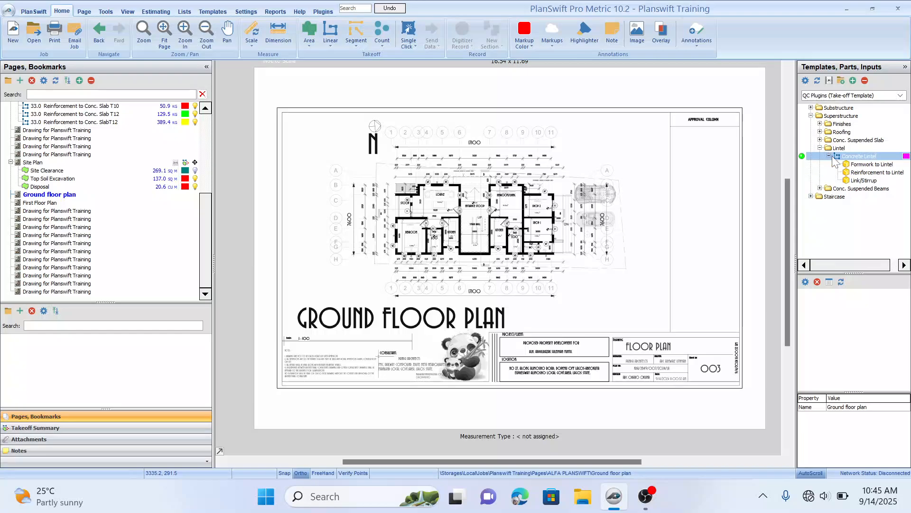
pyautogui.click(853, 165)
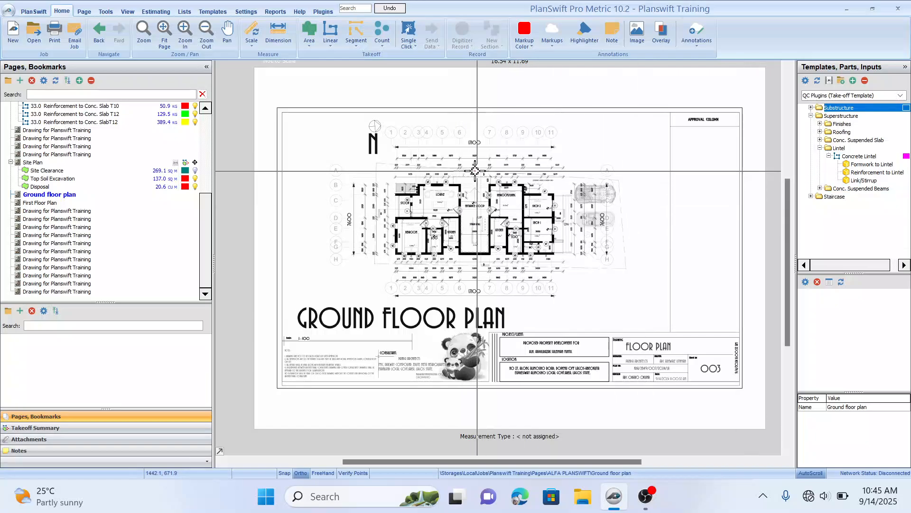
# Step: Zoom and pan across the ground floor plan to inspect its overall dimension lines
pyautogui.moveTo(444, 141); pyautogui.dragTo(444, 146)
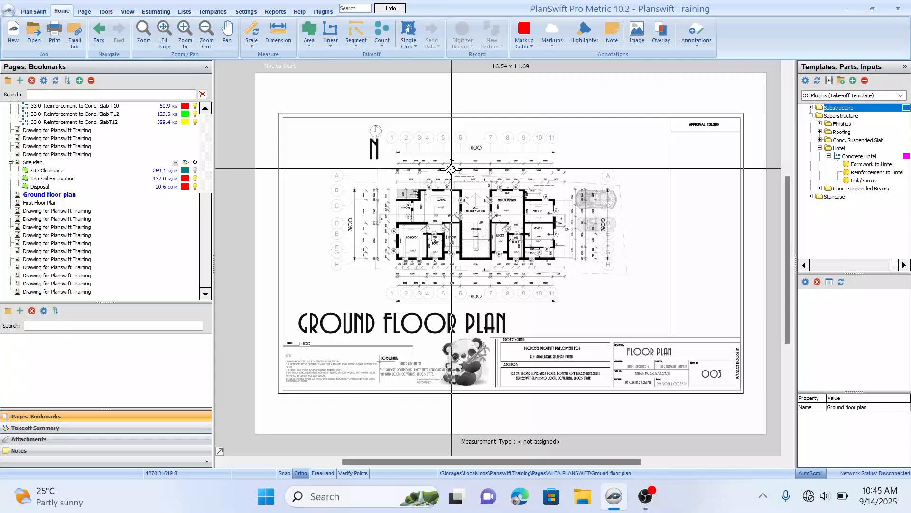
pyautogui.moveTo(435, 171); pyautogui.dragTo(436, 156)
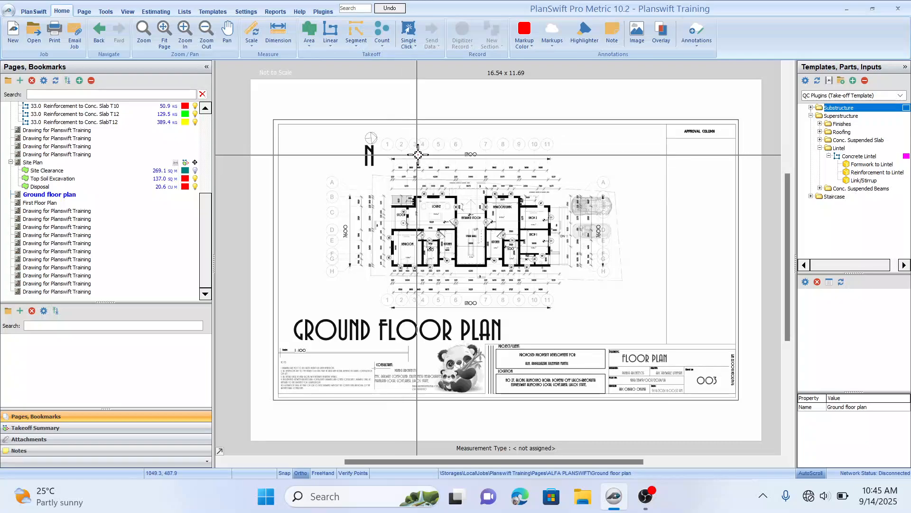
pyautogui.scroll(5, 340, 202)
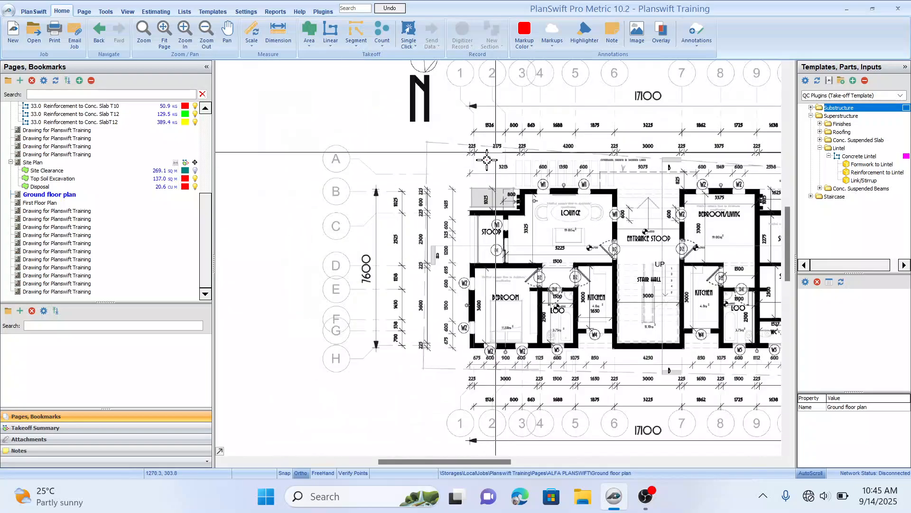
pyautogui.moveTo(506, 163); pyautogui.dragTo(493, 160)
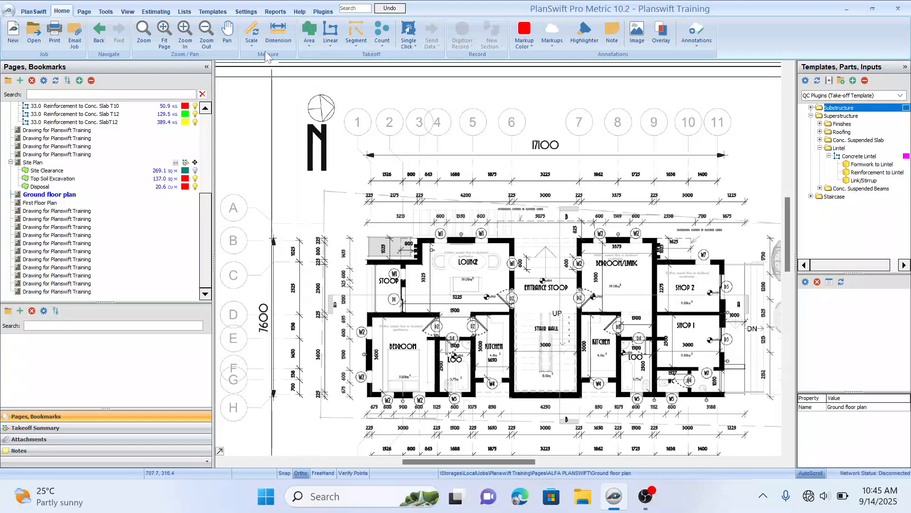
pyautogui.click(278, 32)
pyautogui.moveTo(424, 130)
pyautogui.mouseDown()
pyautogui.moveTo(410, 117)
pyautogui.moveTo(405, 123)
pyautogui.mouseUp()
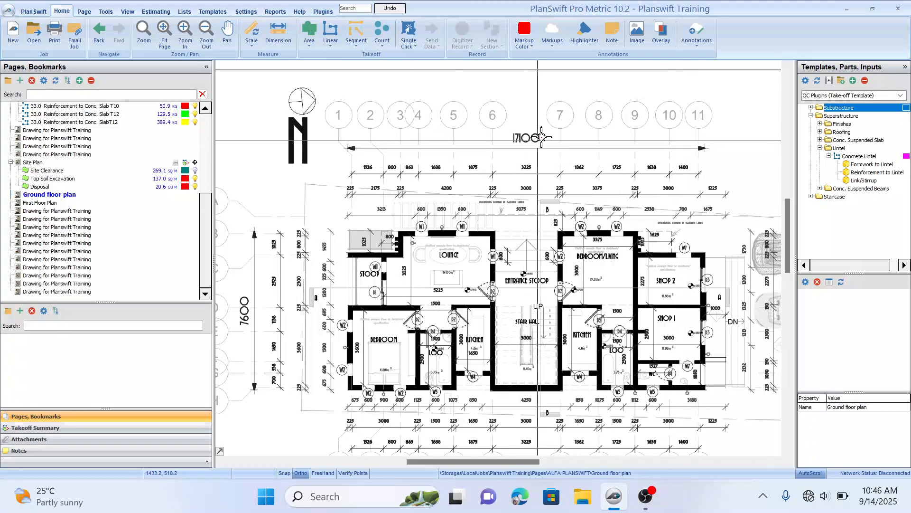
pyautogui.moveTo(392, 307); pyautogui.dragTo(421, 286)
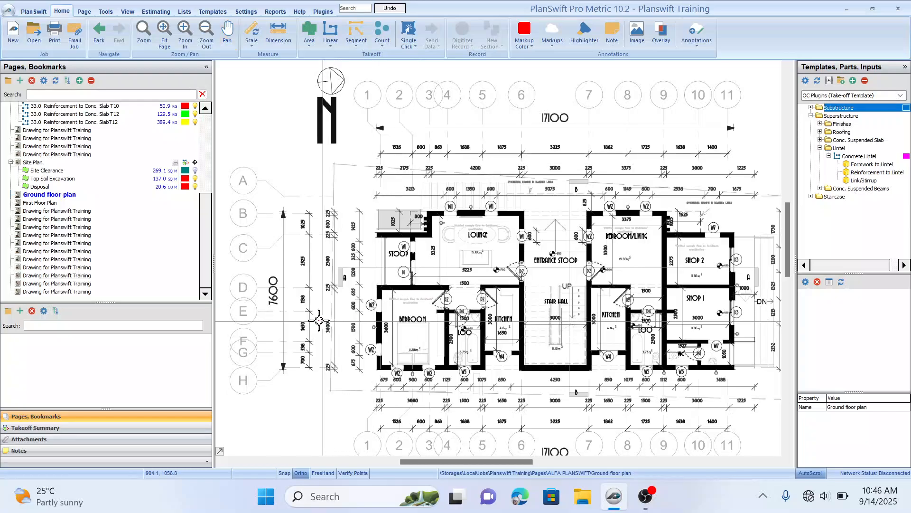
pyautogui.moveTo(399, 147); pyautogui.dragTo(391, 155)
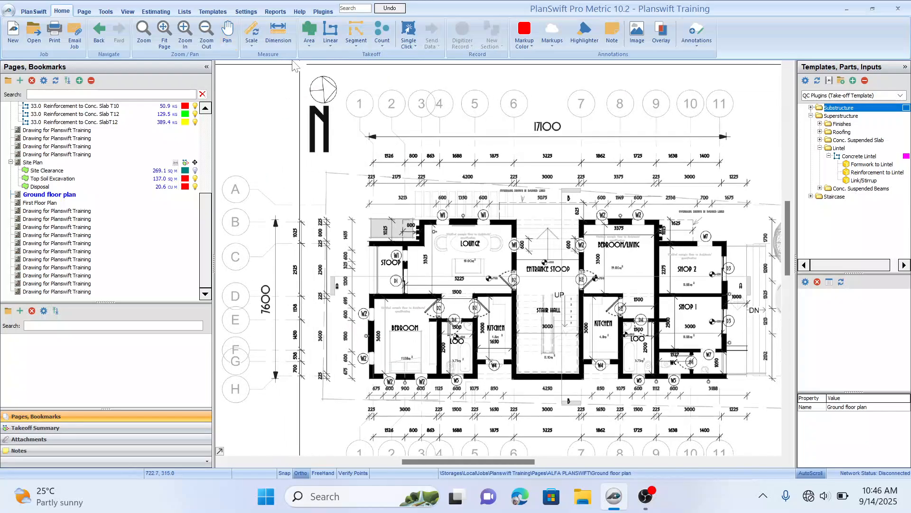
# Step: Scale the page to 17.10 M by marking both ends of the 17100 horizontal overall dimension
pyautogui.click(253, 32)
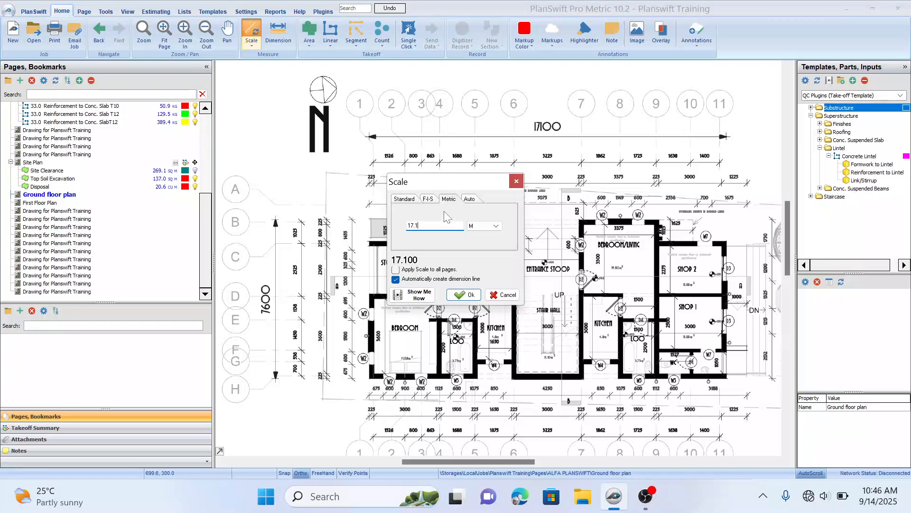
pyautogui.click(470, 295)
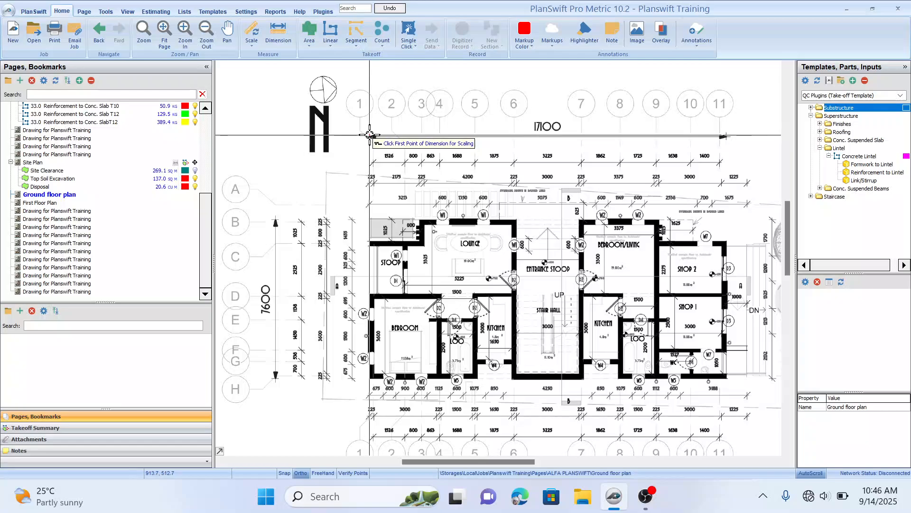
pyautogui.scroll(4, 369, 135)
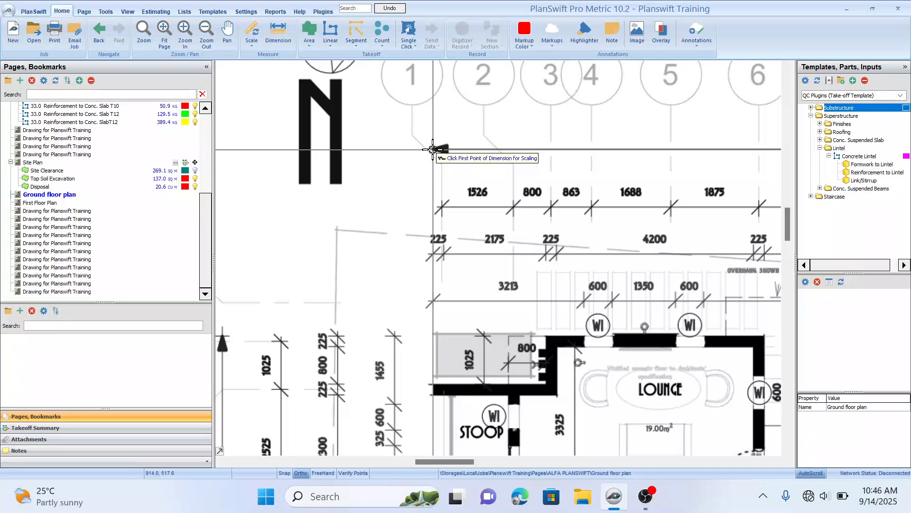
pyautogui.click(432, 150)
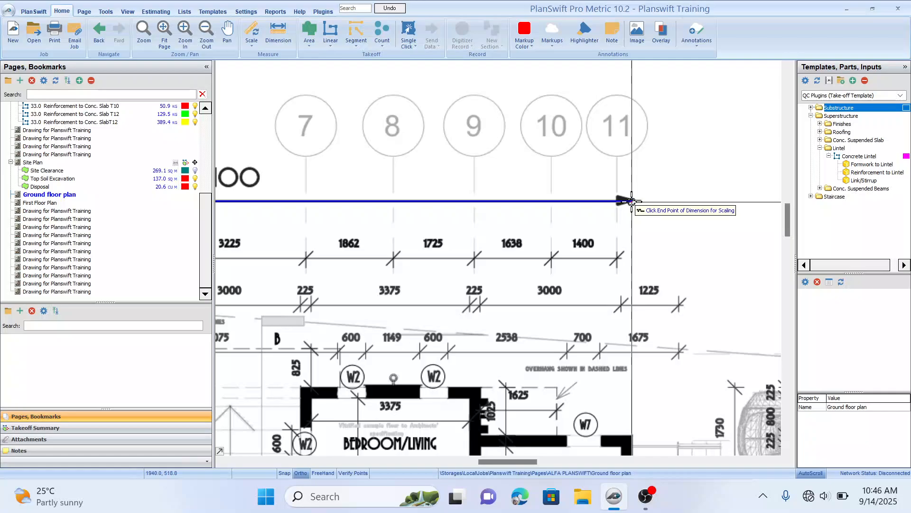
pyautogui.click(632, 200)
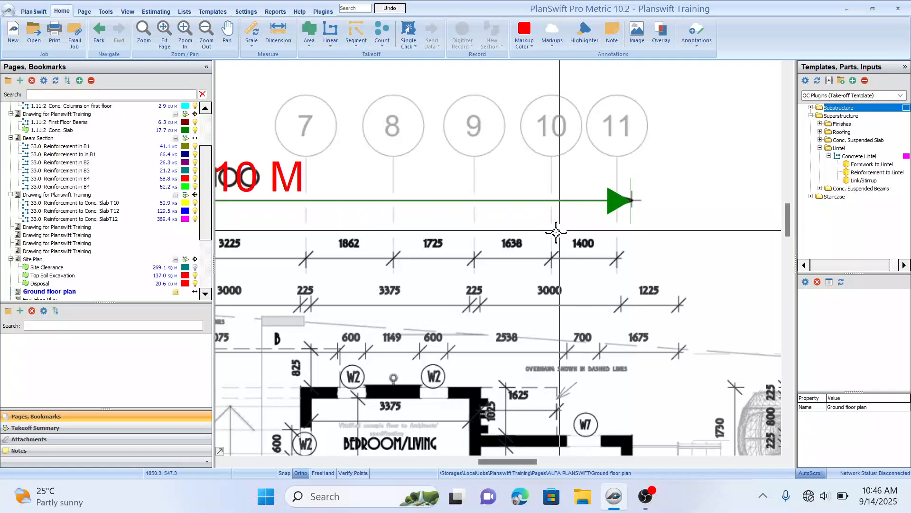
# Step: Reopen the Scale tool and set the known length to 7.60 M
pyautogui.scroll(-1, 354, 242)
pyautogui.moveTo(340, 257); pyautogui.dragTo(621, 185)
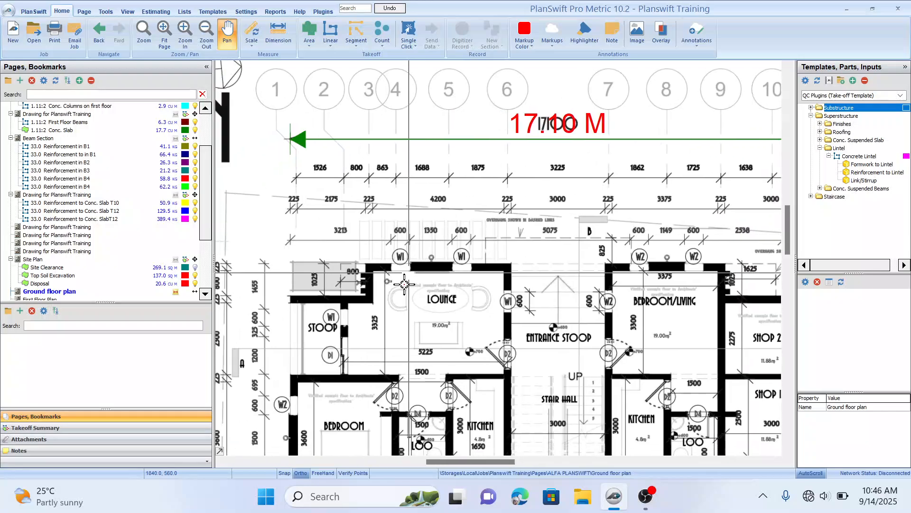
pyautogui.moveTo(405, 285); pyautogui.dragTo(589, 141)
pyautogui.click(253, 34)
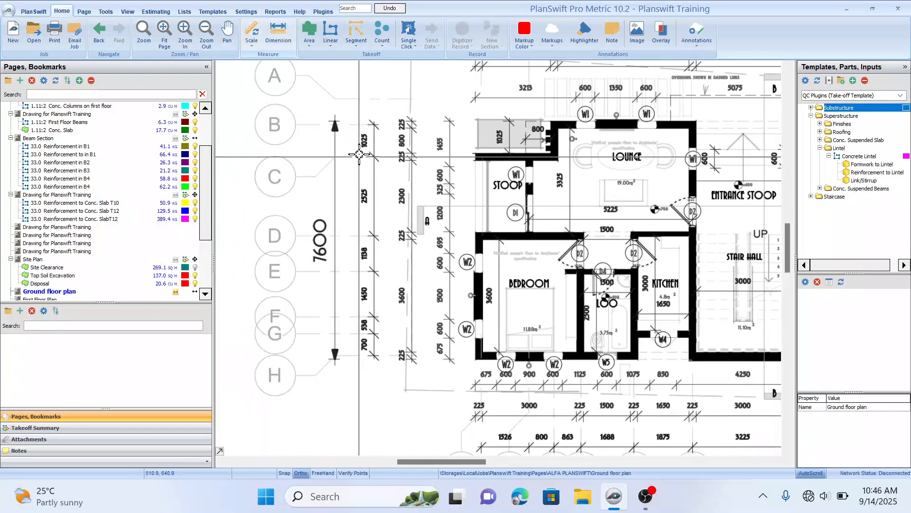
pyautogui.moveTo(326, 112); pyautogui.dragTo(316, 130)
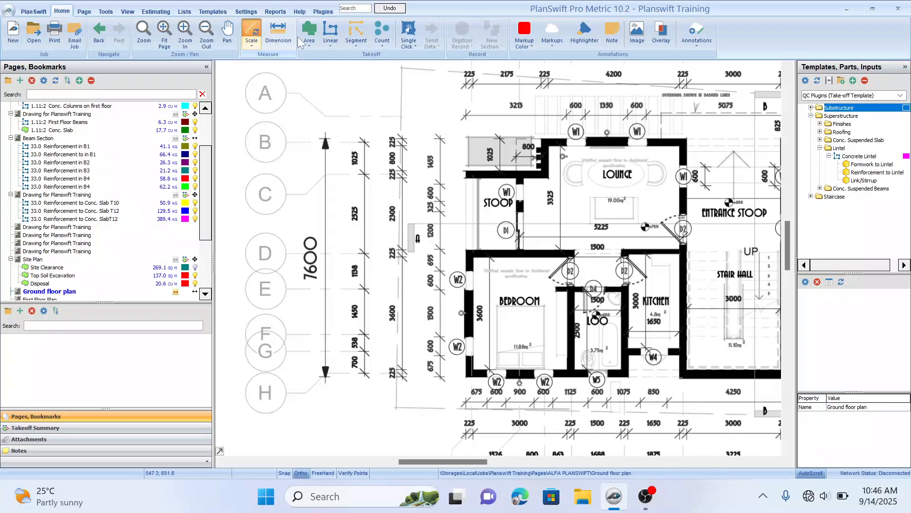
pyautogui.write('7.60')
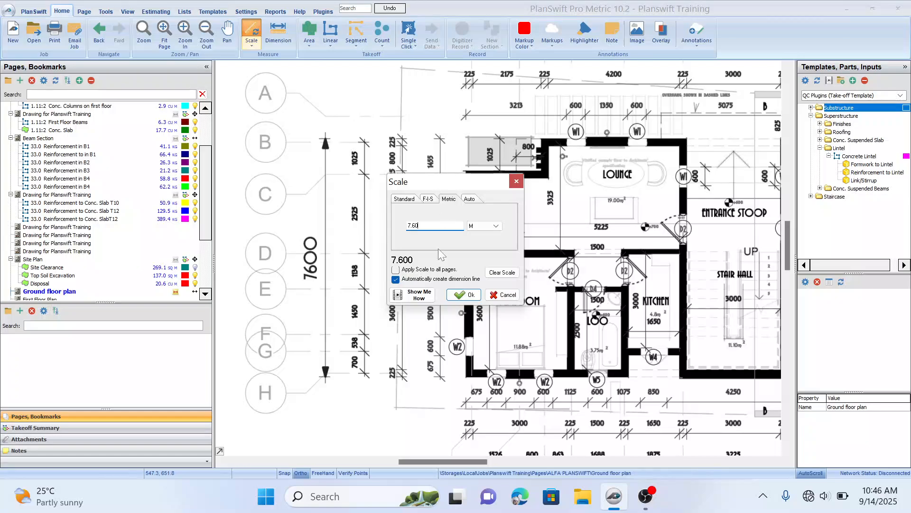
pyautogui.click(470, 295)
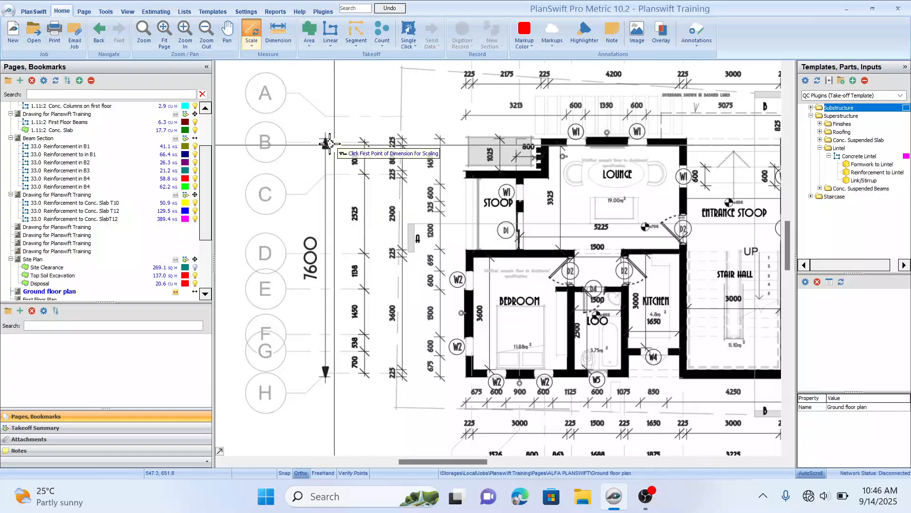
# Step: Mark the top and bottom ends of the 7600 vertical overall dimension to apply the scale
pyautogui.scroll(1, 306, 165)
pyautogui.scroll(1, 313, 156)
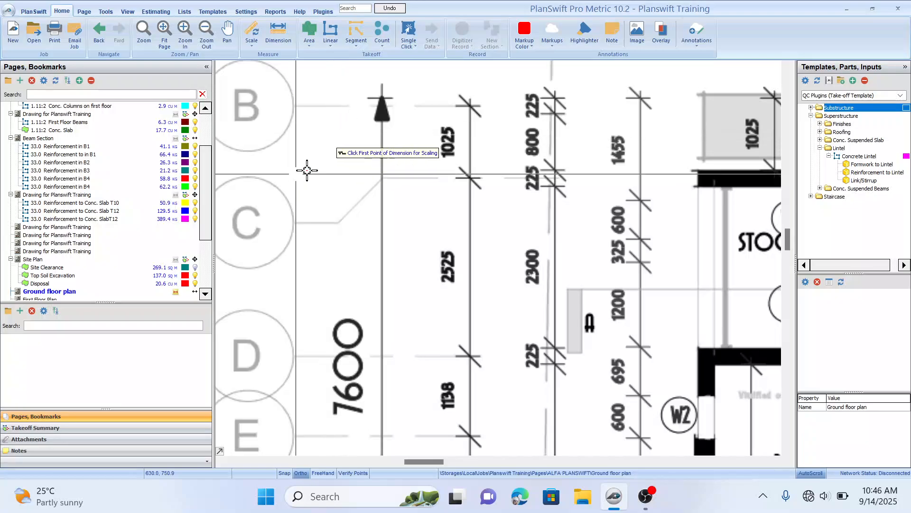
pyautogui.scroll(1, 370, 123)
pyautogui.moveTo(438, 64); pyautogui.dragTo(434, 96)
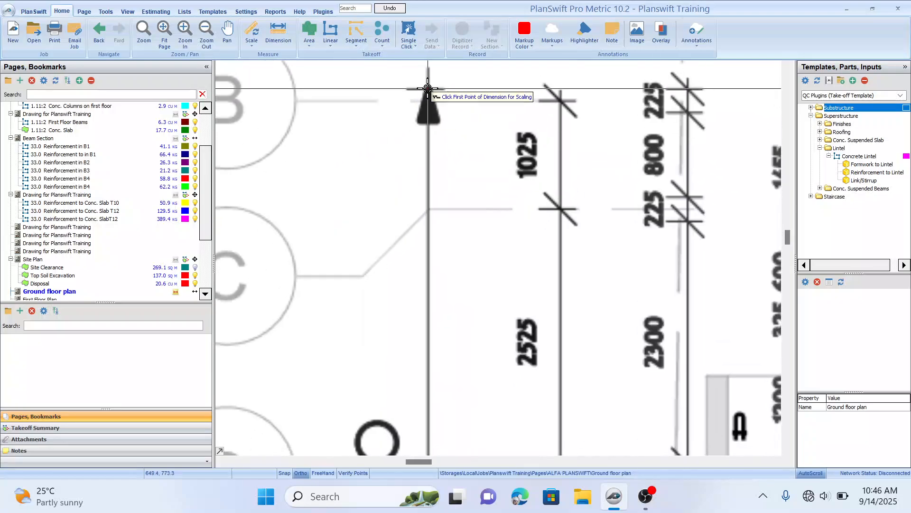
pyautogui.click(428, 89)
pyautogui.moveTo(426, 223); pyautogui.dragTo(410, 137)
pyautogui.moveTo(392, 350); pyautogui.dragTo(411, 212)
pyautogui.moveTo(412, 374); pyautogui.dragTo(404, 238)
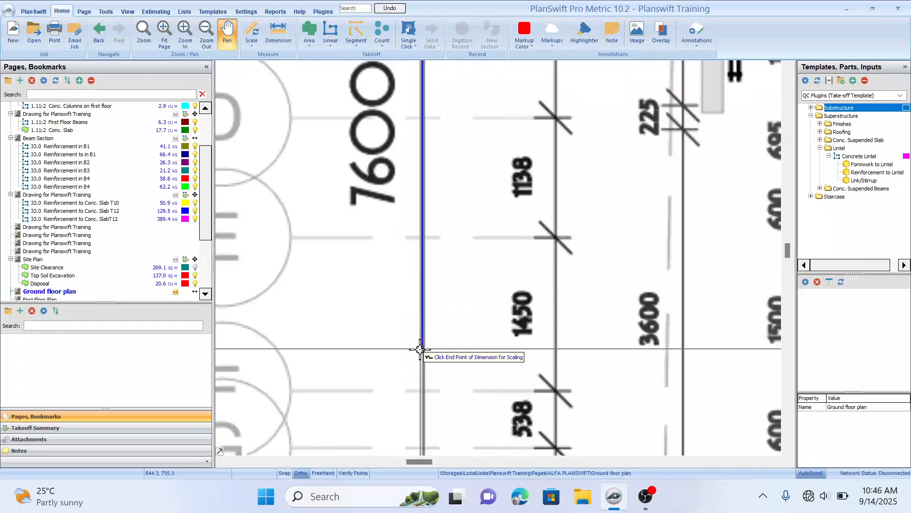
pyautogui.moveTo(422, 354); pyautogui.dragTo(398, 238)
pyautogui.moveTo(400, 392); pyautogui.dragTo(398, 357)
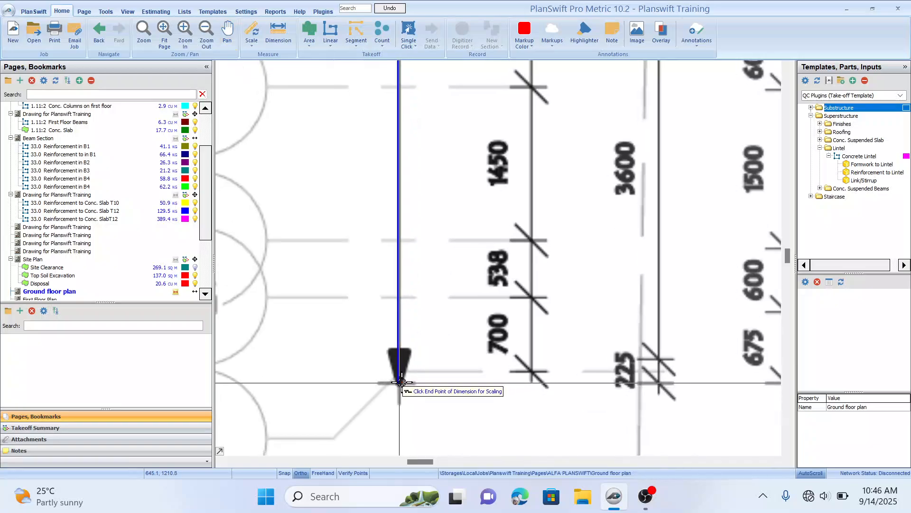
pyautogui.click(398, 381)
# Step: Pan across the scaled plan to inspect the 7600 dimension on the opposite side
pyautogui.scroll(-2, 601, 247)
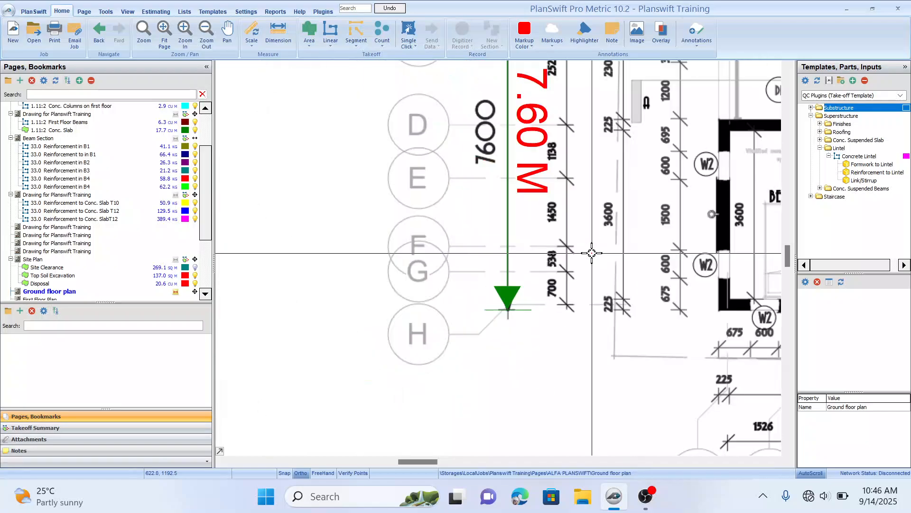
pyautogui.moveTo(660, 281); pyautogui.dragTo(494, 312)
pyautogui.scroll(-2, 473, 228)
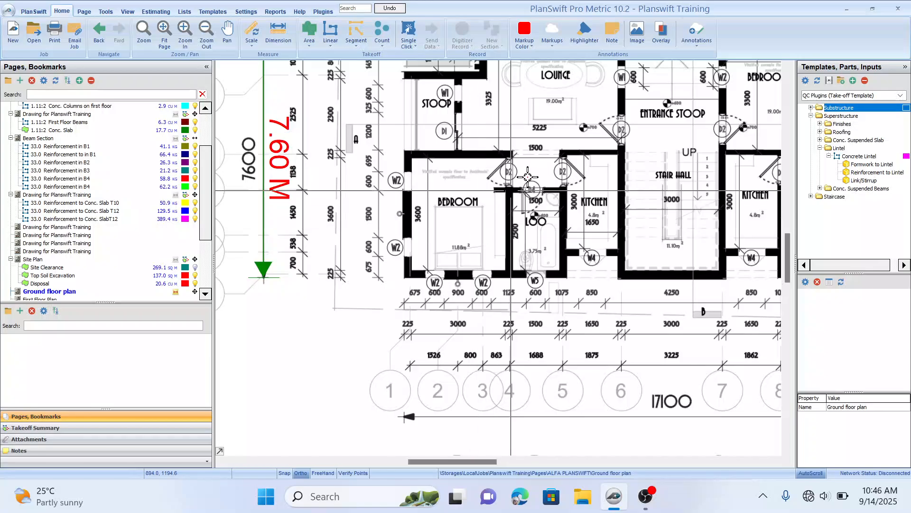
pyautogui.moveTo(528, 179); pyautogui.dragTo(457, 229)
pyautogui.moveTo(596, 234); pyautogui.dragTo(472, 227)
pyautogui.scroll(-2, 632, 247)
pyautogui.moveTo(633, 247); pyautogui.dragTo(442, 247)
pyautogui.moveTo(625, 262); pyautogui.dragTo(610, 283)
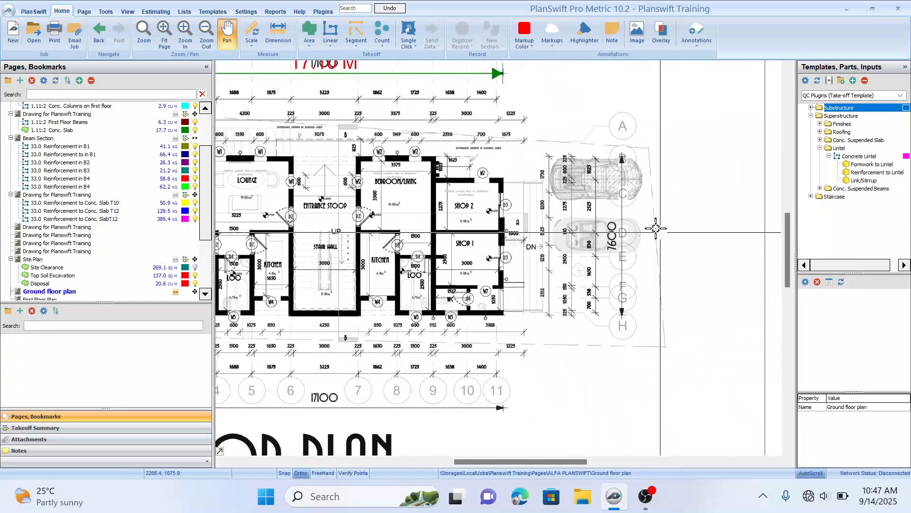
pyautogui.scroll(1, 551, 219)
pyautogui.moveTo(593, 233); pyautogui.dragTo(505, 238)
pyautogui.moveTo(601, 236); pyautogui.dragTo(583, 250)
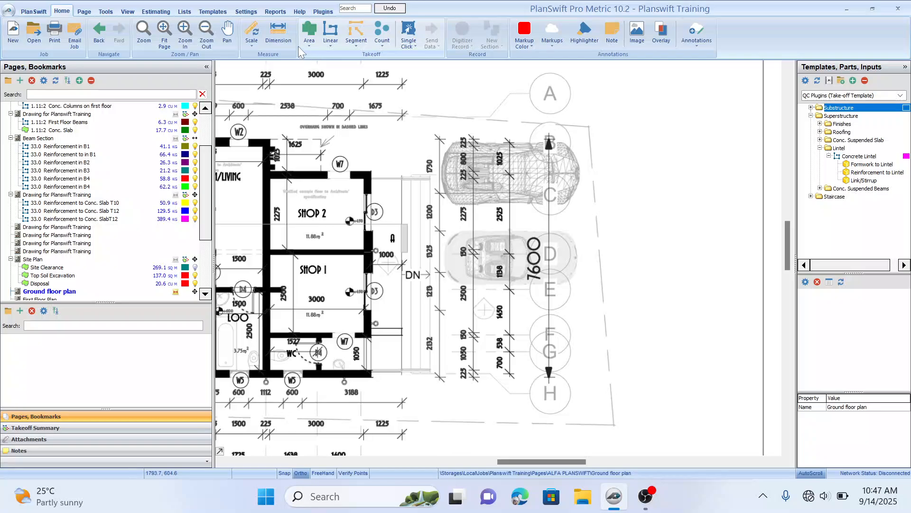
# Step: Measure the right-hand 7600 dimension with the Dimension tool to verify the scale
pyautogui.click(281, 30)
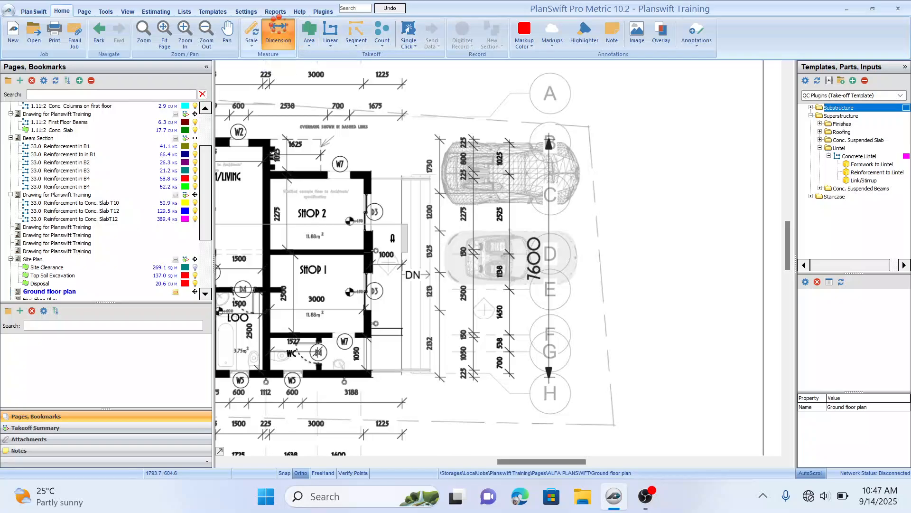
pyautogui.click(551, 126)
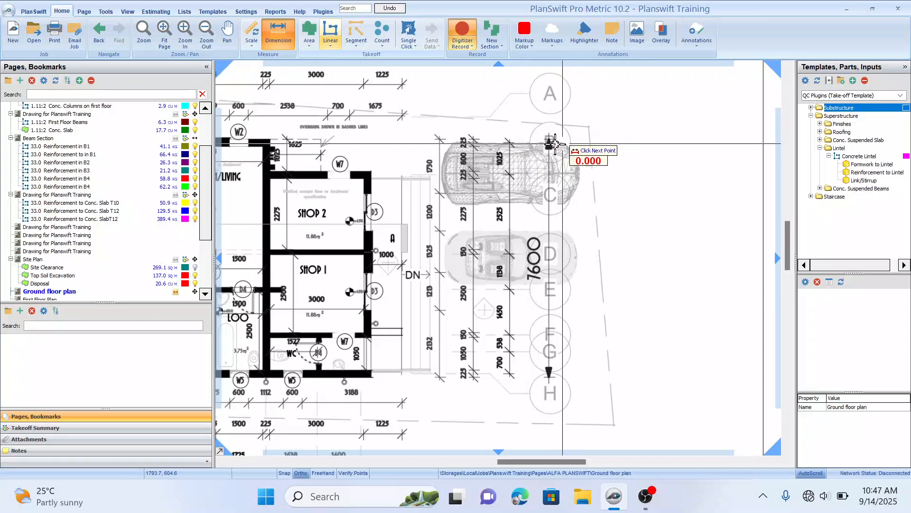
pyautogui.scroll(2, 550, 125)
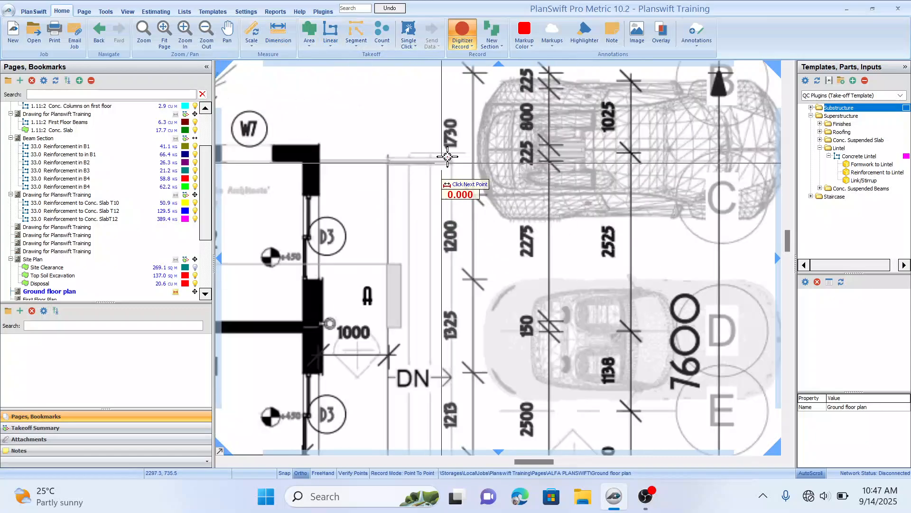
pyautogui.scroll(2, 437, 213)
pyautogui.click(587, 152)
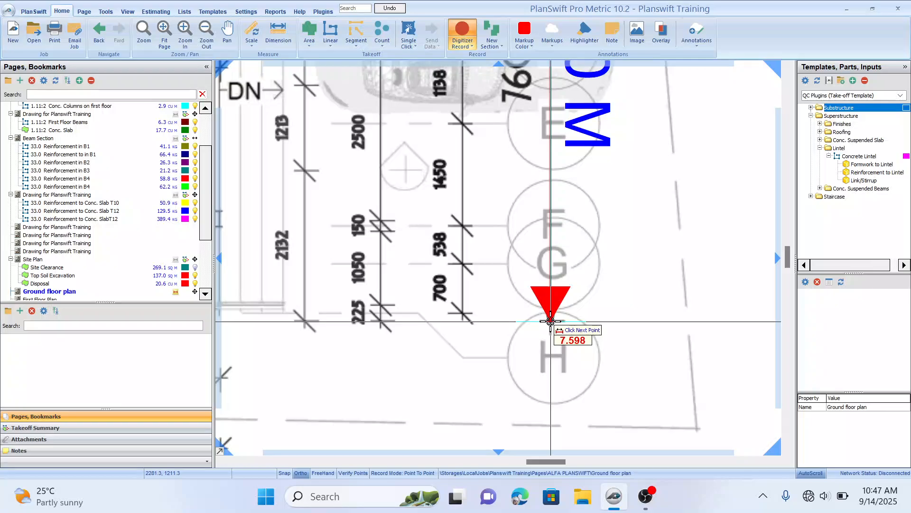
pyautogui.click(550, 322)
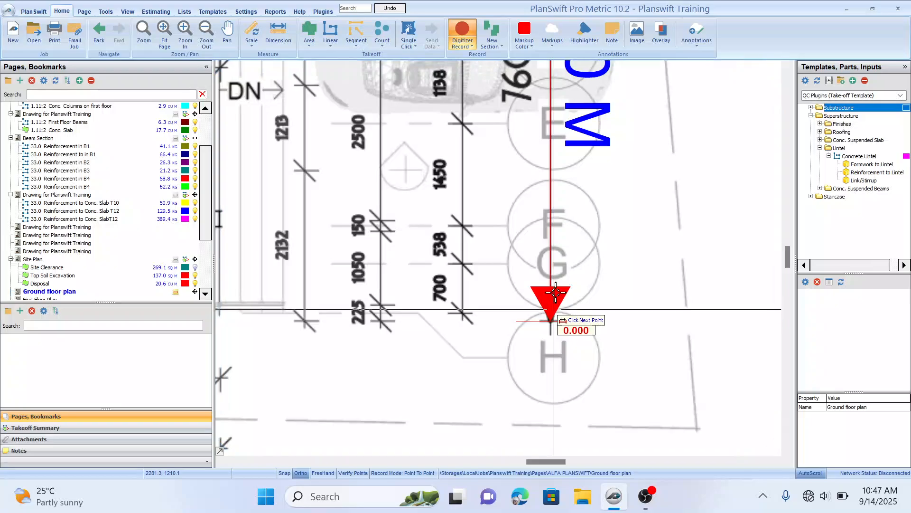
pyautogui.moveTo(589, 182)
pyautogui.mouseDown()
pyautogui.moveTo(562, 346)
pyautogui.moveTo(571, 327)
pyautogui.mouseUp()
pyautogui.scroll(-3, 408, 229)
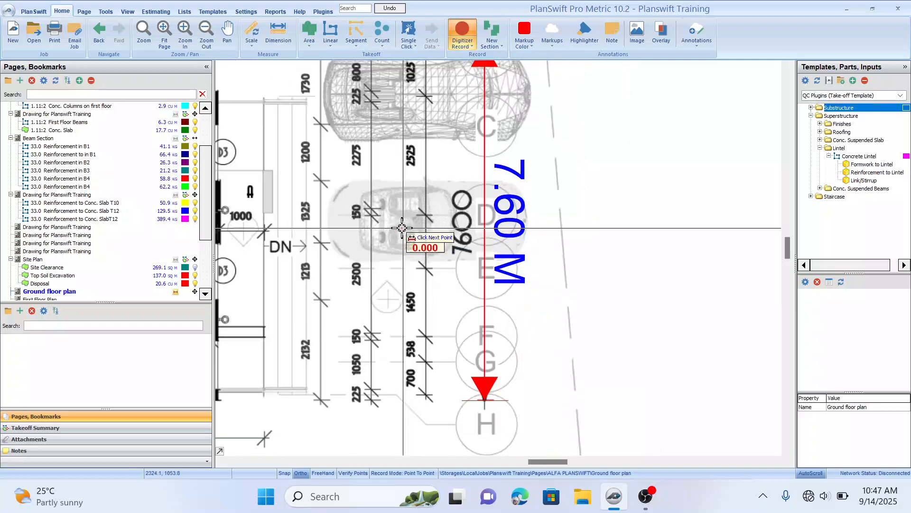
pyautogui.hscroll(-5, 415, 219)
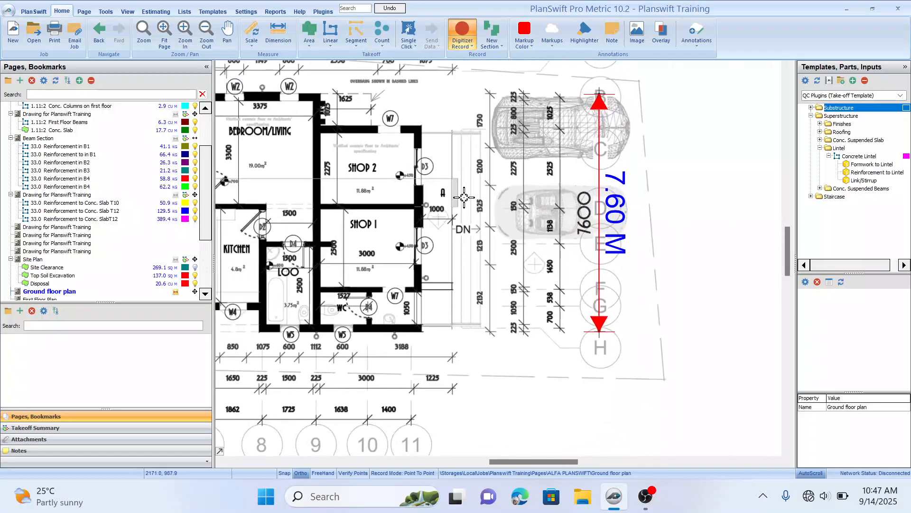
pyautogui.scroll(-2, 421, 211)
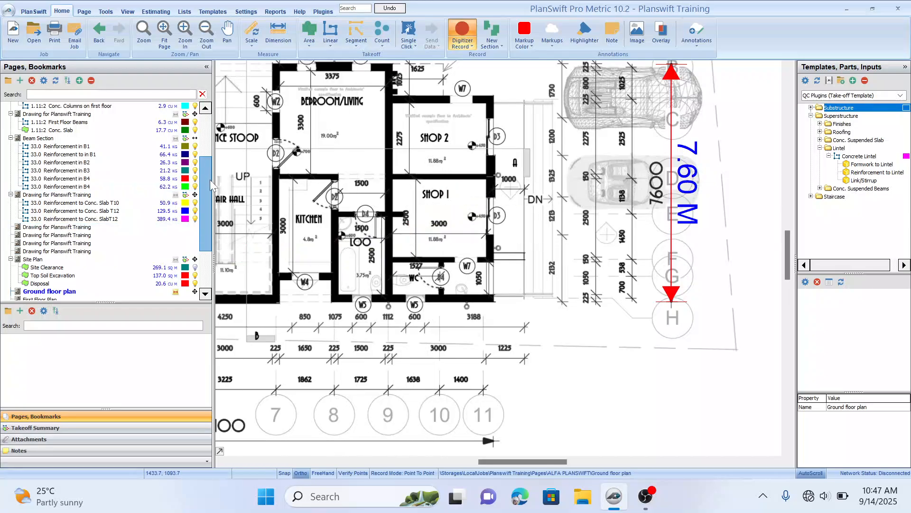
# Step: Reselect the Ground floor plan page in the page list and centre the rooms in view
pyautogui.moveTo(210, 179); pyautogui.dragTo(210, 212)
pyautogui.click(185, 228)
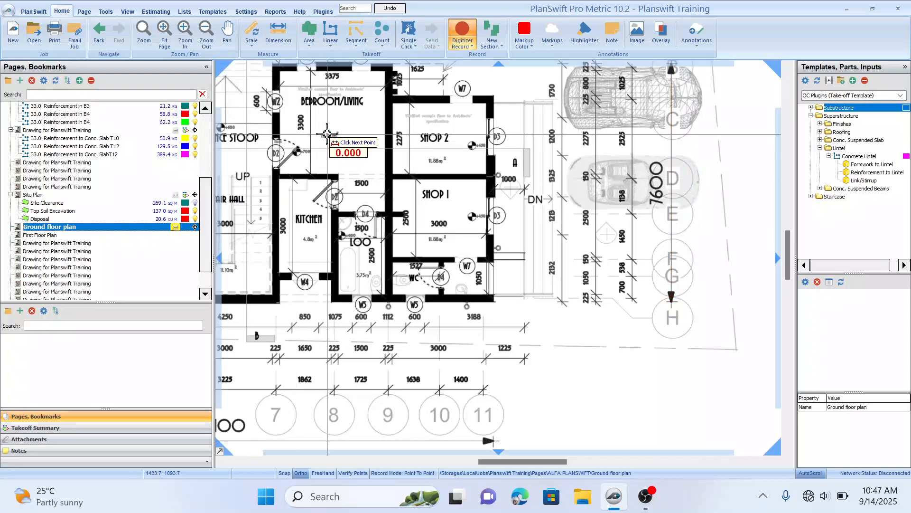
pyautogui.moveTo(354, 131); pyautogui.dragTo(530, 169)
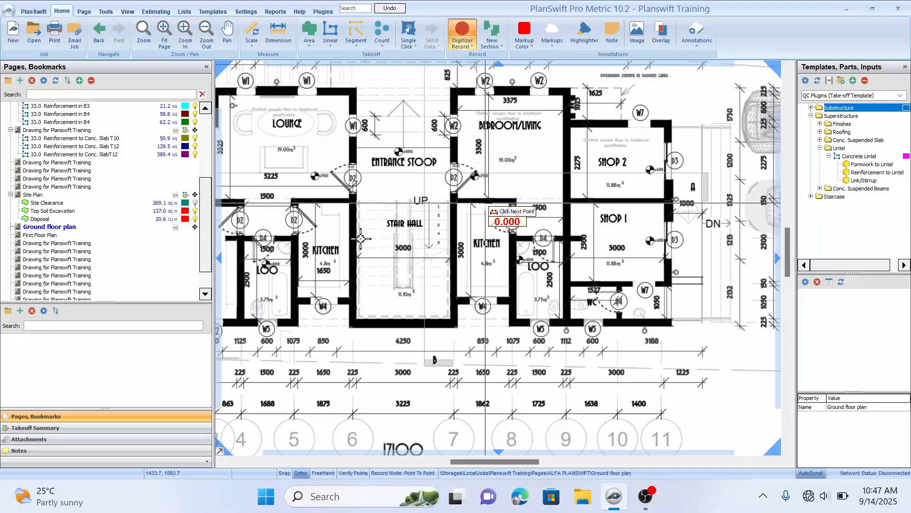
pyautogui.scroll(-3, 411, 203)
pyautogui.click(411, 203)
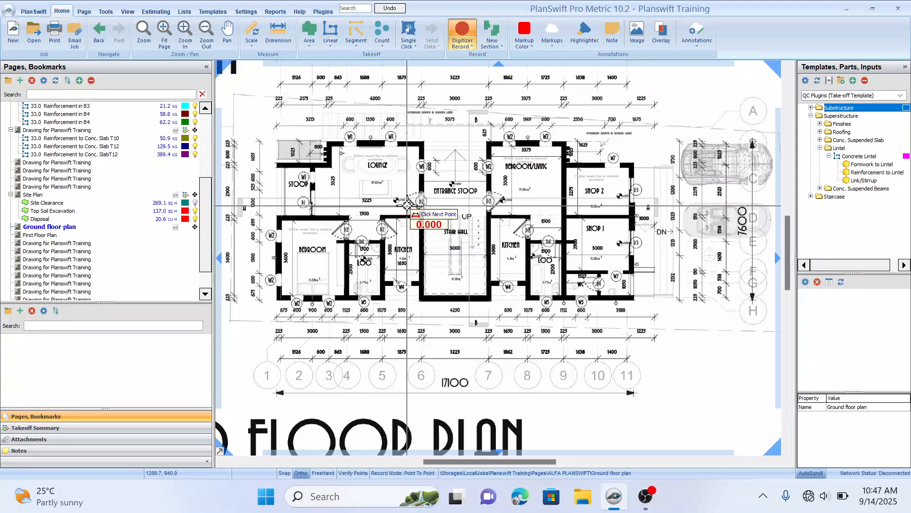
pyautogui.press('Escape')
pyautogui.click(373, 172)
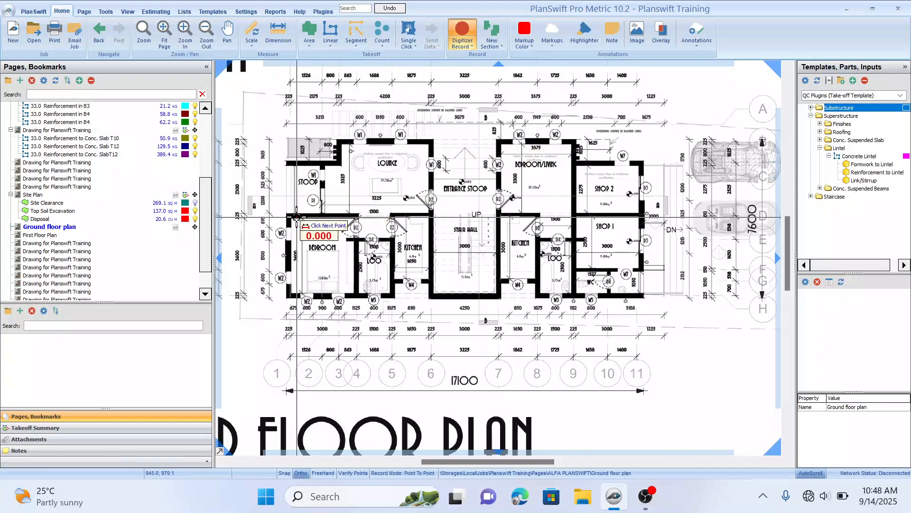
pyautogui.moveTo(425, 198)
pyautogui.mouseDown()
pyautogui.moveTo(437, 184)
pyautogui.moveTo(441, 191)
pyautogui.mouseUp()
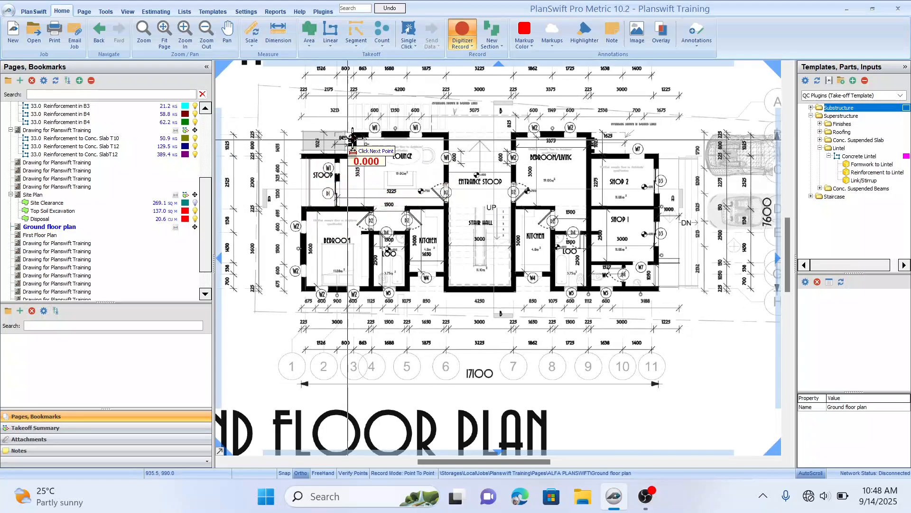
pyautogui.moveTo(530, 181); pyautogui.dragTo(530, 181)
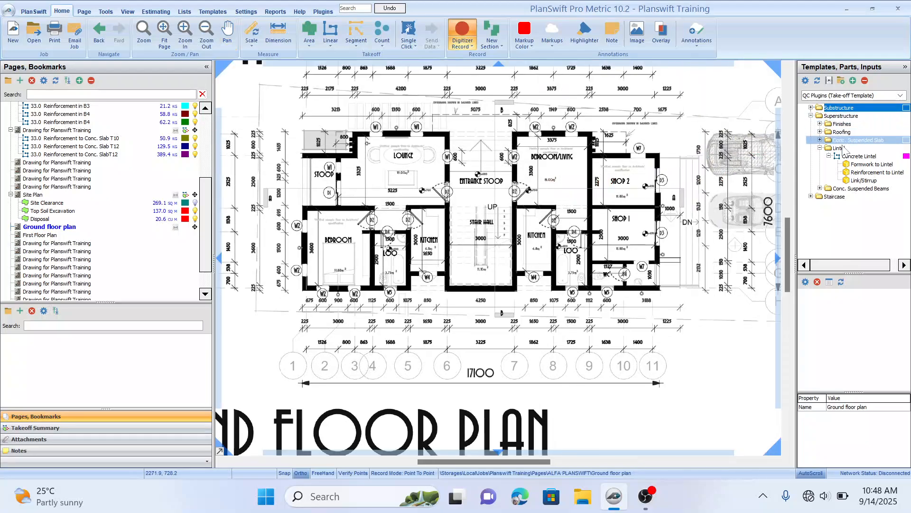
# Step: Open the properties of the Concrete Lintel template item and append (Ground Floor) to its name
pyautogui.click(802, 156)
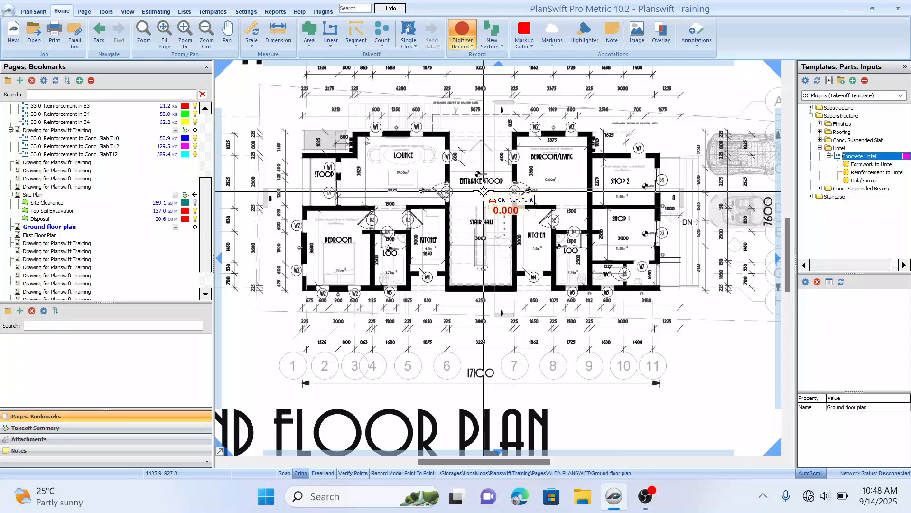
pyautogui.doubleClick(865, 157)
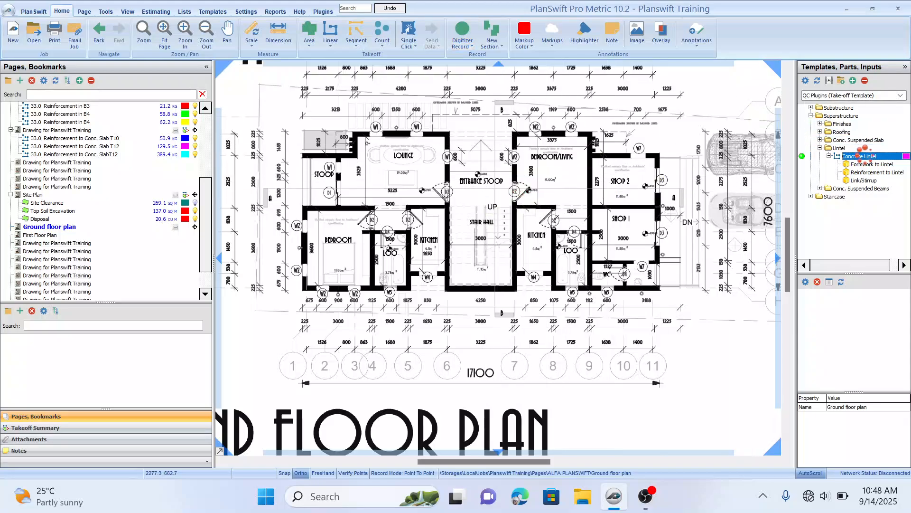
pyautogui.doubleClick(867, 158)
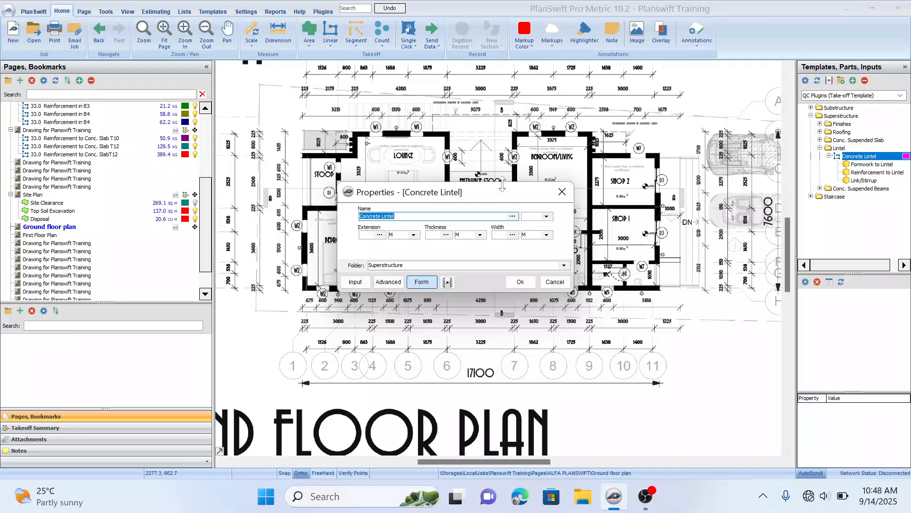
pyautogui.moveTo(503, 189); pyautogui.dragTo(615, 199)
pyautogui.press('End')
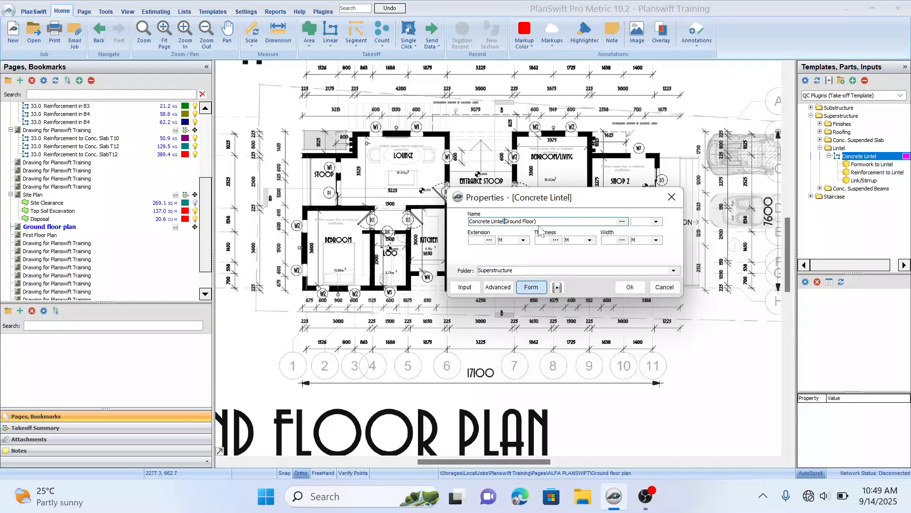
pyautogui.write('(')
pyautogui.moveTo(598, 200); pyautogui.dragTo(615, 200)
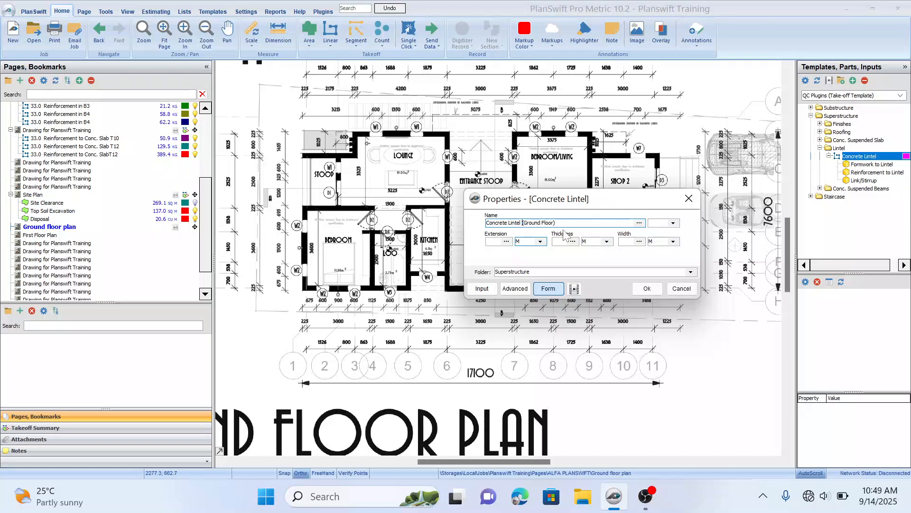
# Step: Set the lintel's extension and thickness to 0.25 M
pyautogui.click(497, 242)
pyautogui.click(496, 241)
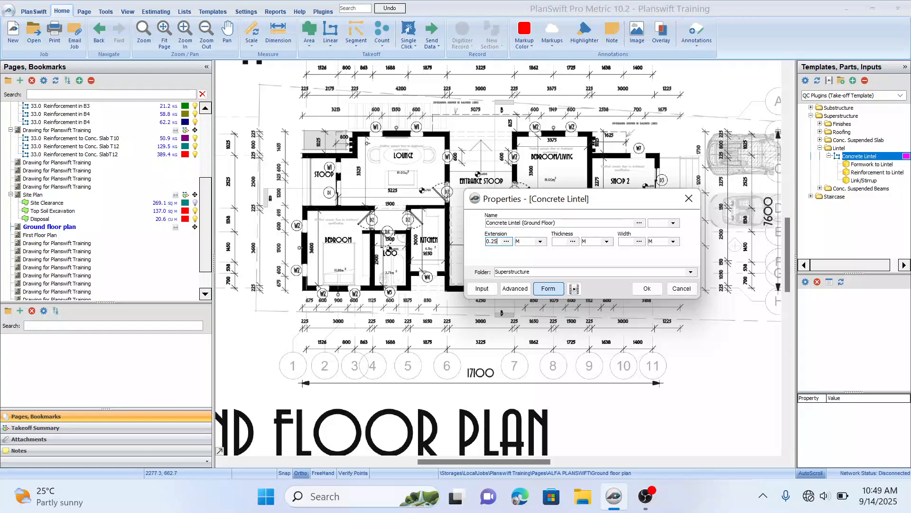
pyautogui.click(563, 241)
pyautogui.click(625, 242)
# Step: Rename the item as Concrete Lintel On 225 MM Wall (Ground Floor)
pyautogui.moveTo(638, 203); pyautogui.dragTo(612, 322)
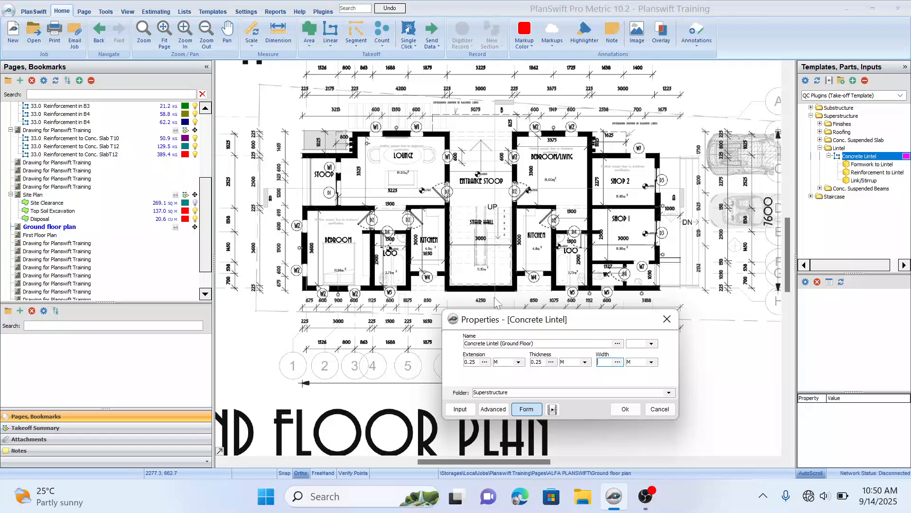
pyautogui.moveTo(603, 328); pyautogui.dragTo(512, 314)
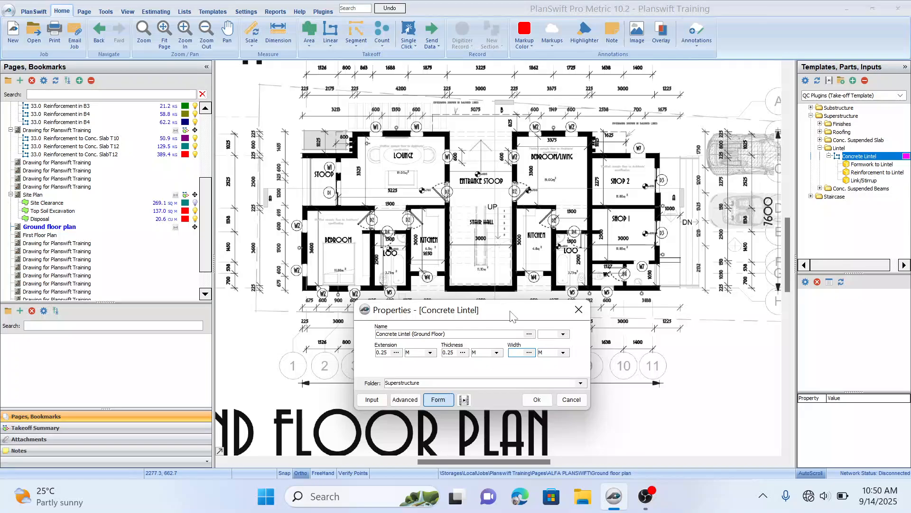
pyautogui.moveTo(512, 314); pyautogui.dragTo(542, 316)
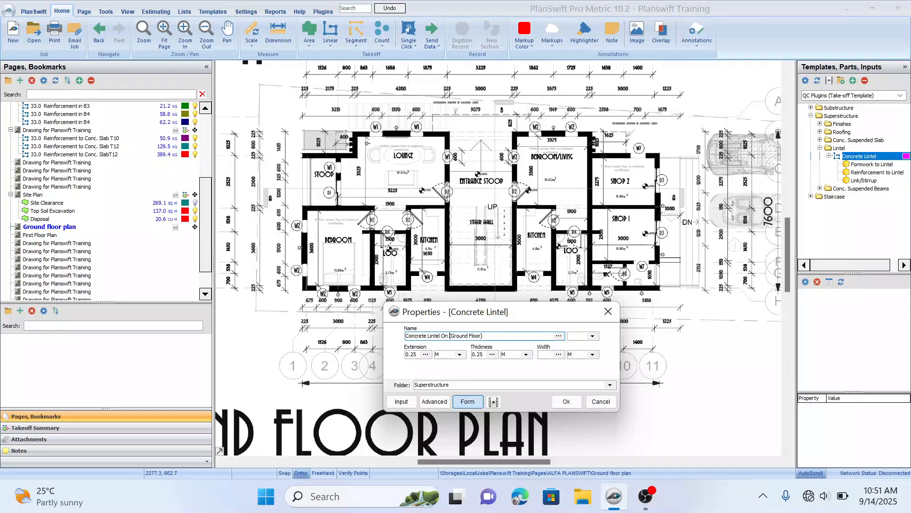
pyautogui.write('225 MM w')
pyautogui.moveTo(540, 317)
pyautogui.mouseDown()
pyautogui.moveTo(536, 395)
pyautogui.moveTo(554, 317)
pyautogui.moveTo(544, 341)
pyautogui.moveTo(543, 313)
pyautogui.mouseUp()
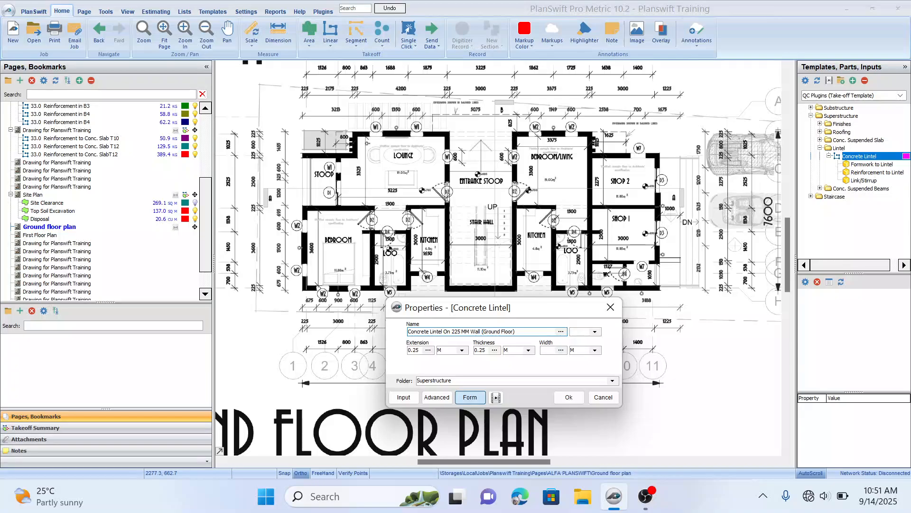
# Step: Set the lintel's width, thickness and extension to 0.23 M and confirm the properties
pyautogui.click(550, 351)
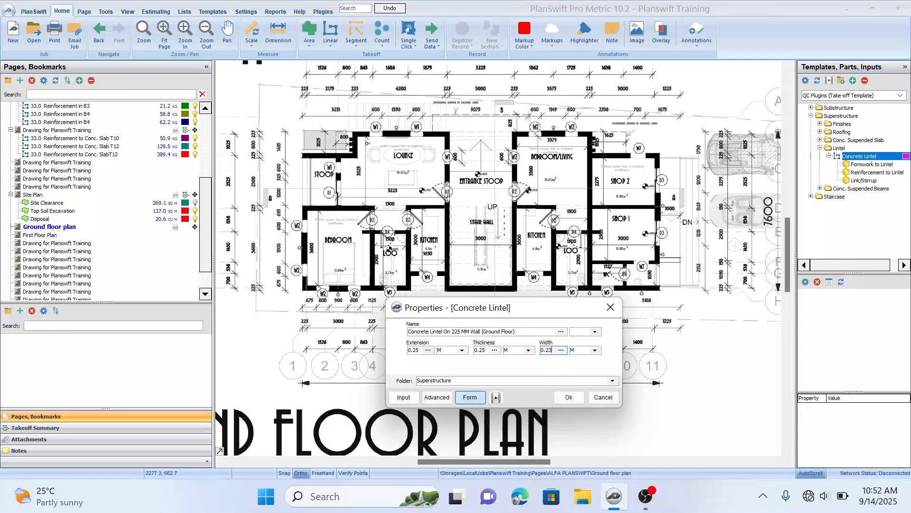
pyautogui.click(484, 351)
pyautogui.click(431, 350)
pyautogui.click(569, 397)
# Step: Trace a concrete lintel over the left W1 window on the lounge's top wall
pyautogui.moveTo(410, 276)
pyautogui.mouseDown()
pyautogui.moveTo(348, 276)
pyautogui.moveTo(481, 264)
pyautogui.mouseUp()
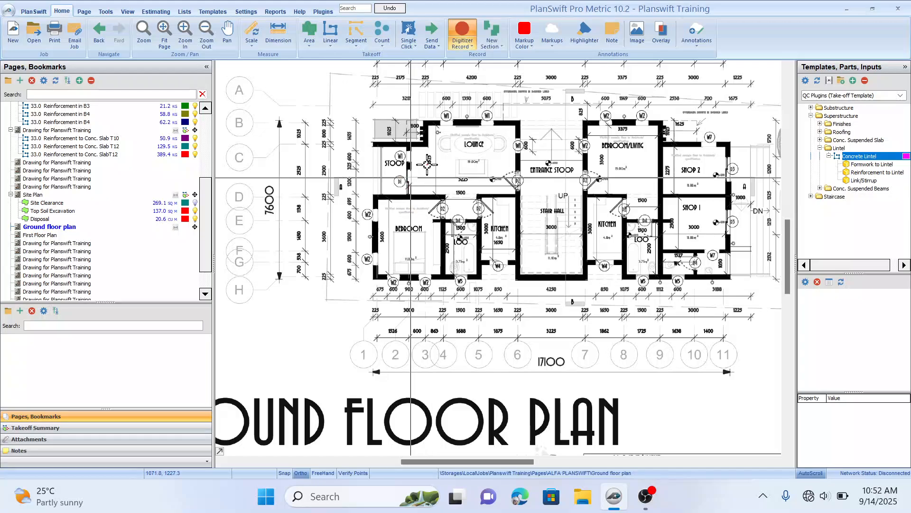
pyautogui.click(427, 163)
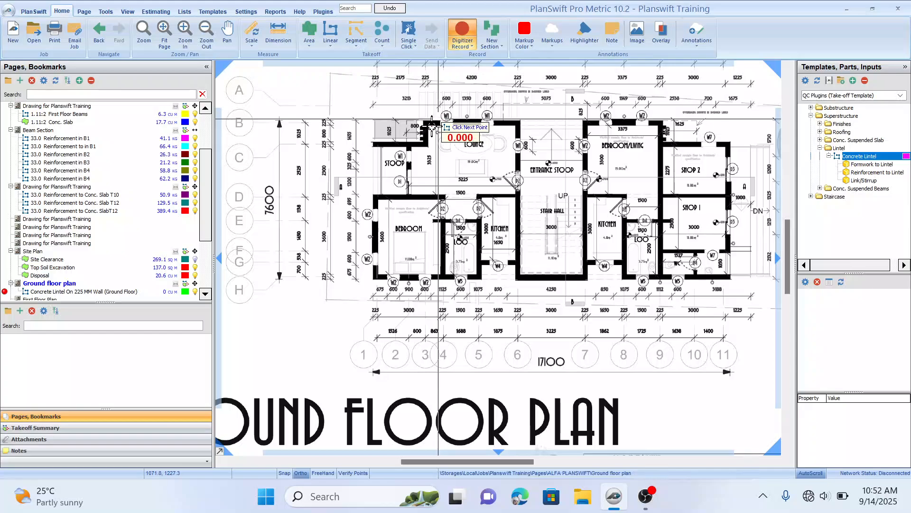
pyautogui.scroll(3, 432, 127)
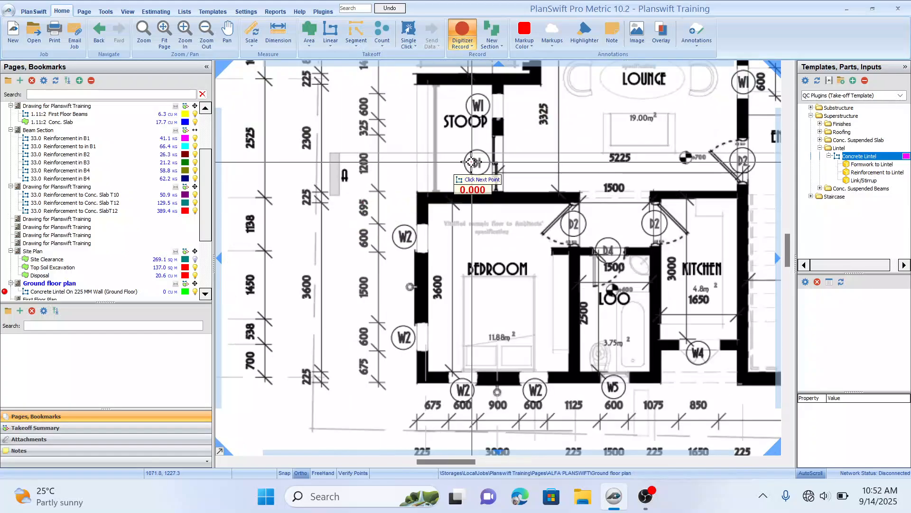
pyautogui.moveTo(459, 180); pyautogui.dragTo(398, 285)
pyautogui.moveTo(497, 177); pyautogui.dragTo(479, 196)
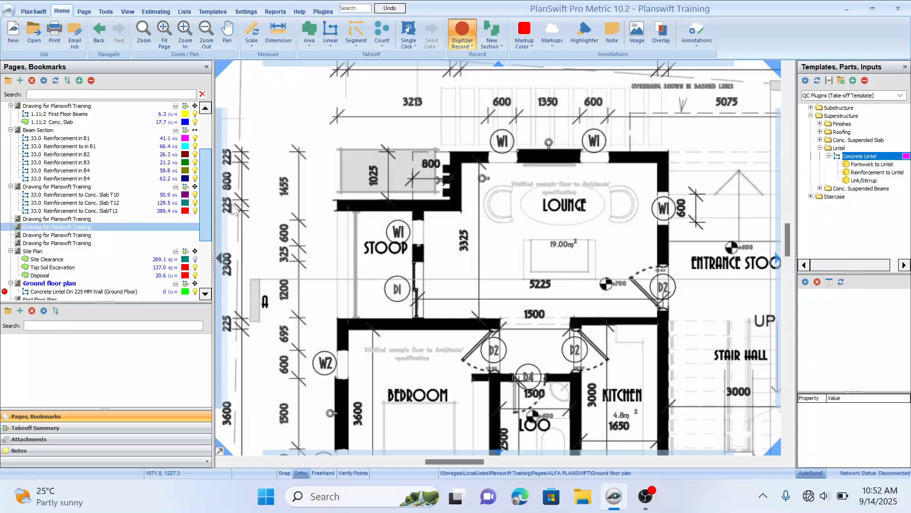
pyautogui.moveTo(213, 218); pyautogui.dragTo(138, 221)
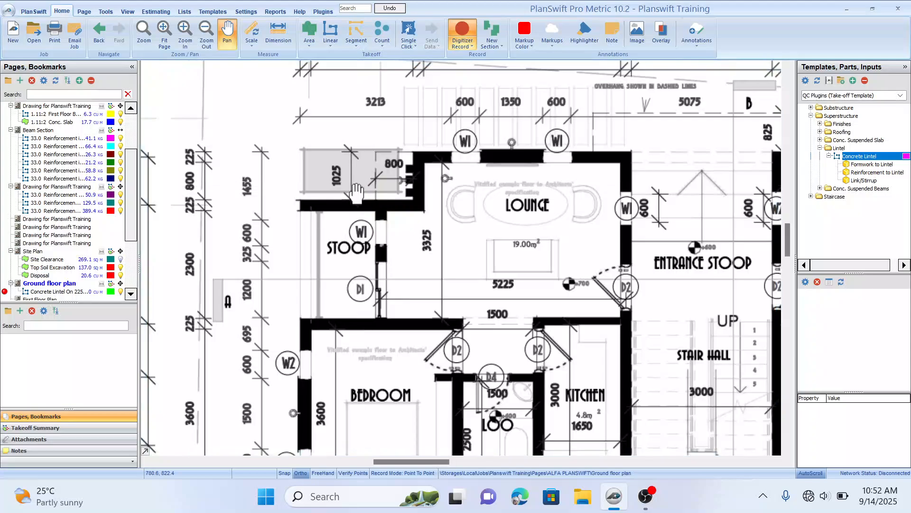
pyautogui.moveTo(357, 193); pyautogui.dragTo(341, 207)
pyautogui.scroll(1, 302, 202)
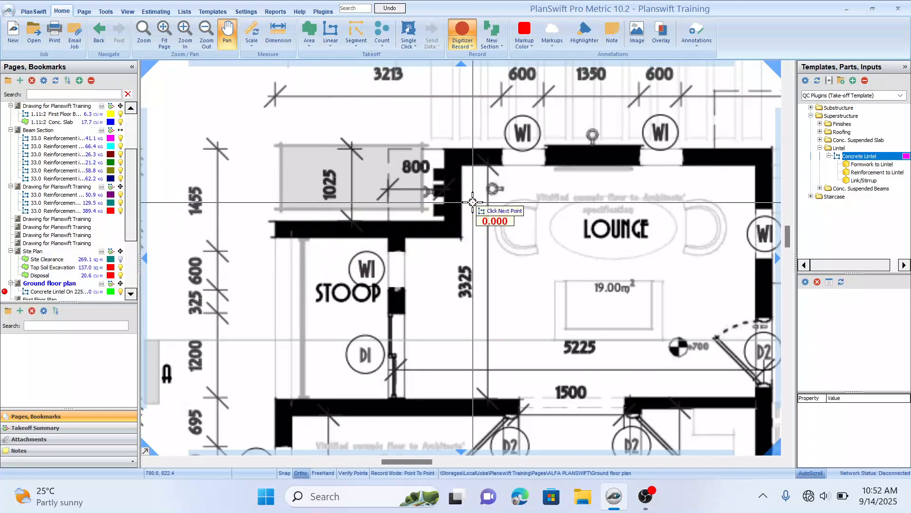
pyautogui.moveTo(472, 202)
pyautogui.mouseDown()
pyautogui.moveTo(386, 199)
pyautogui.moveTo(362, 222)
pyautogui.mouseUp()
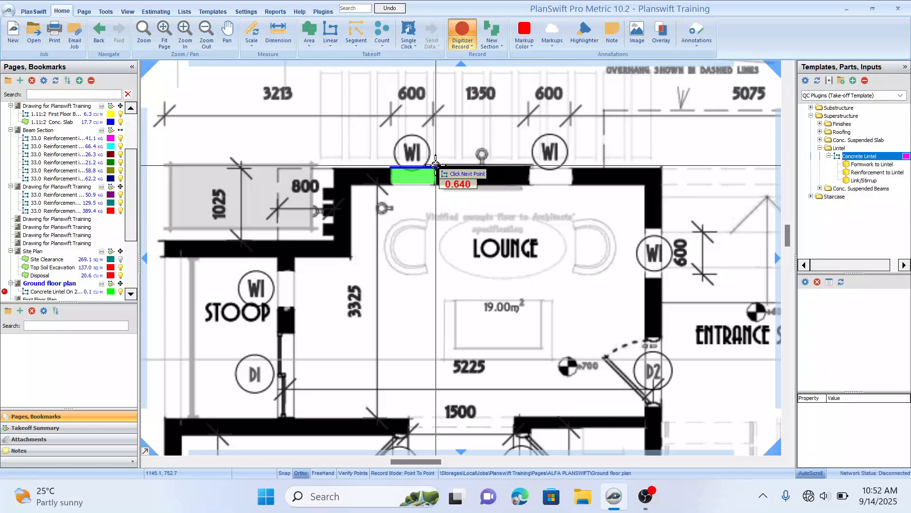
pyautogui.click(435, 165)
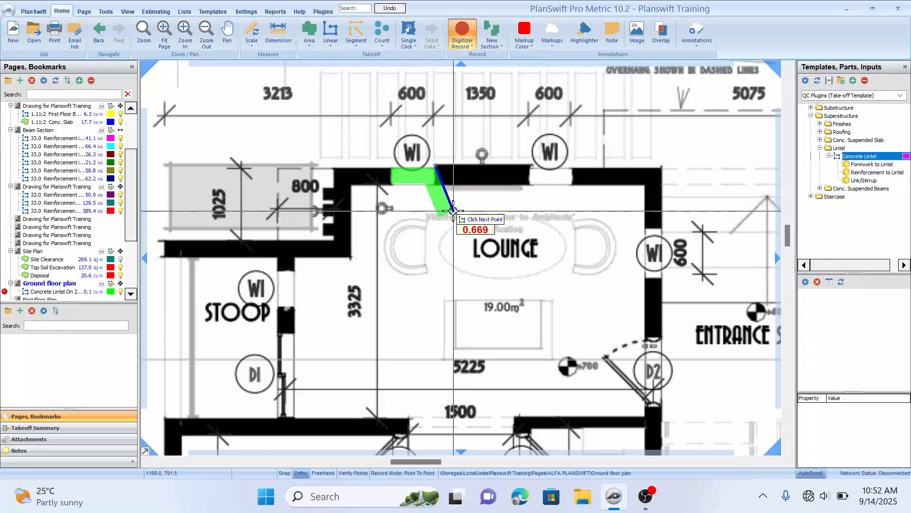
pyautogui.rightClick(453, 210)
# Step: Trace a concrete lintel over the second W1 window on the lounge's top wall
pyautogui.moveTo(552, 199); pyautogui.dragTo(527, 219)
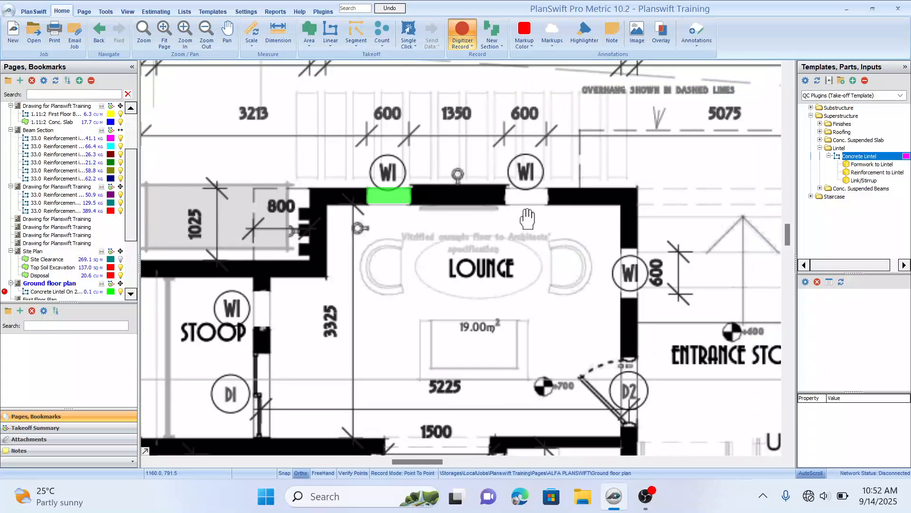
pyautogui.click(505, 186)
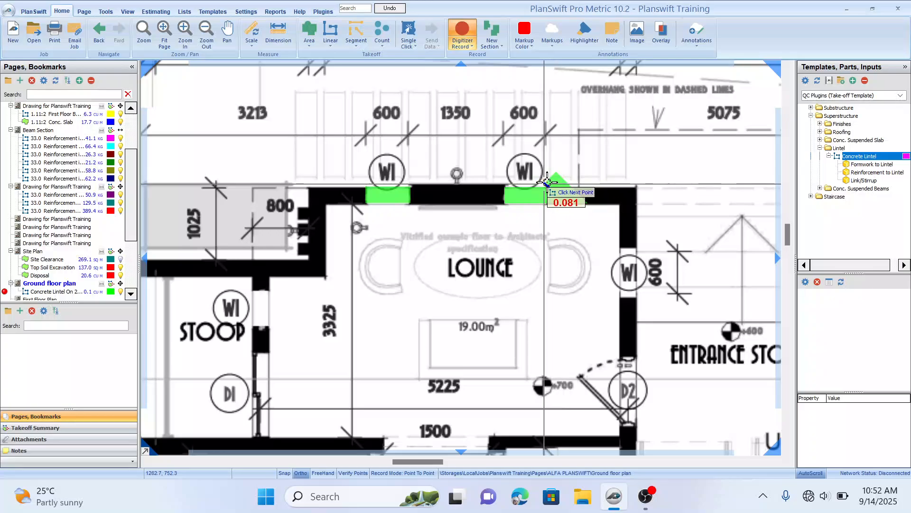
pyautogui.click(548, 186)
pyautogui.rightClick(549, 186)
# Step: Trace a concrete lintel over the W1 window in the lounge's right-hand wall
pyautogui.moveTo(552, 176); pyautogui.dragTo(516, 88)
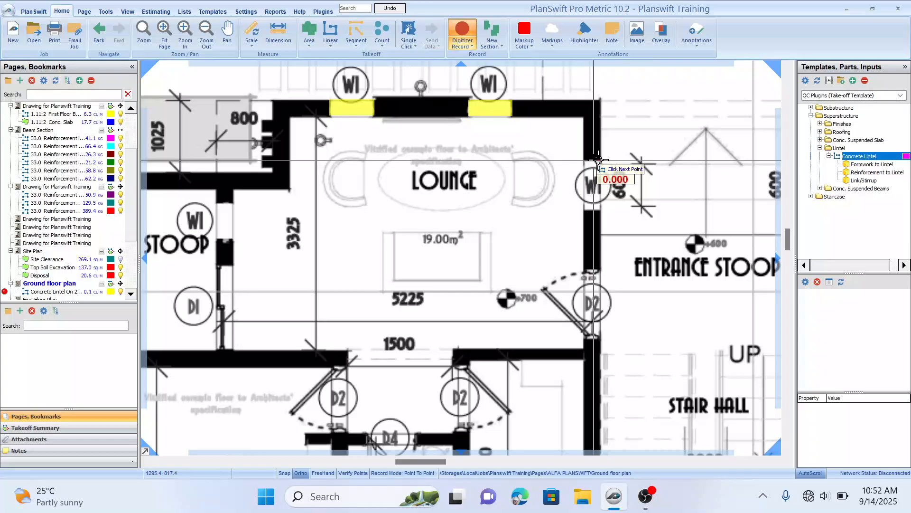
pyautogui.click(602, 161)
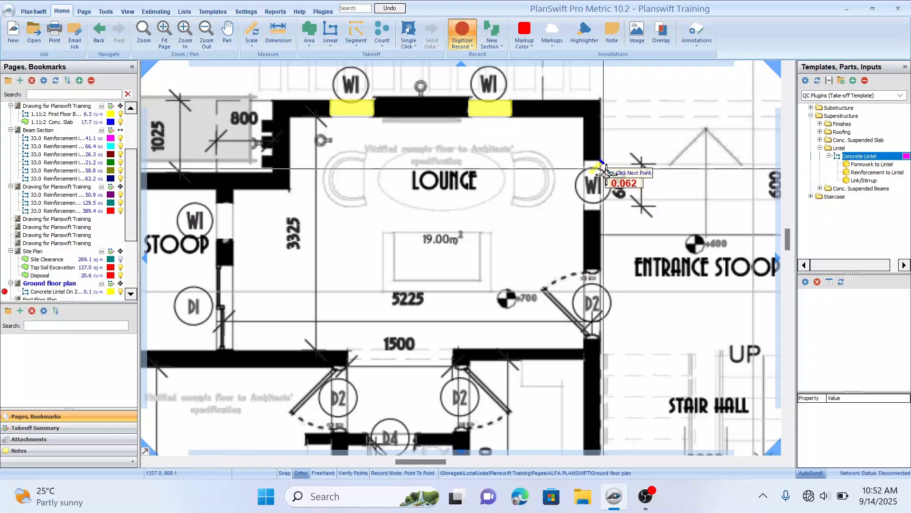
pyautogui.click(605, 210)
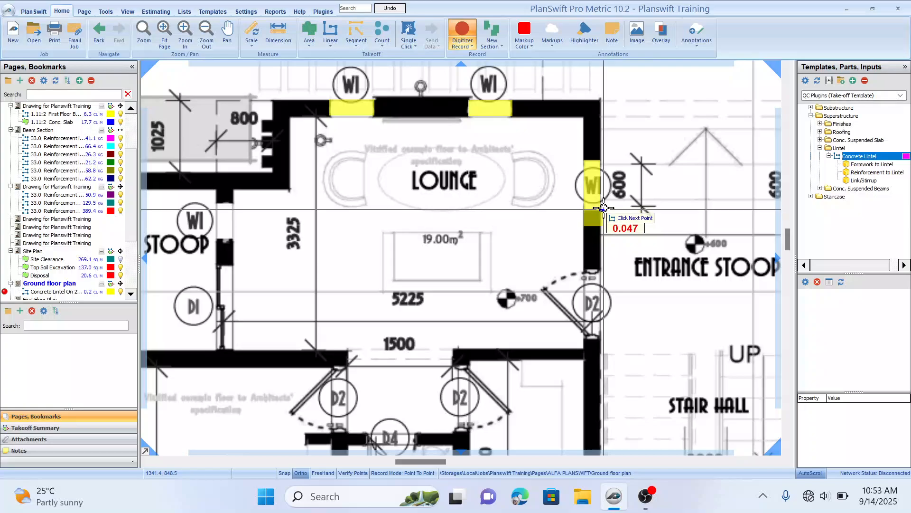
pyautogui.rightClick(604, 210)
# Step: Trace a concrete lintel over the D2 door between the lounge and the entrance stoop
pyautogui.moveTo(612, 272); pyautogui.dragTo(591, 218)
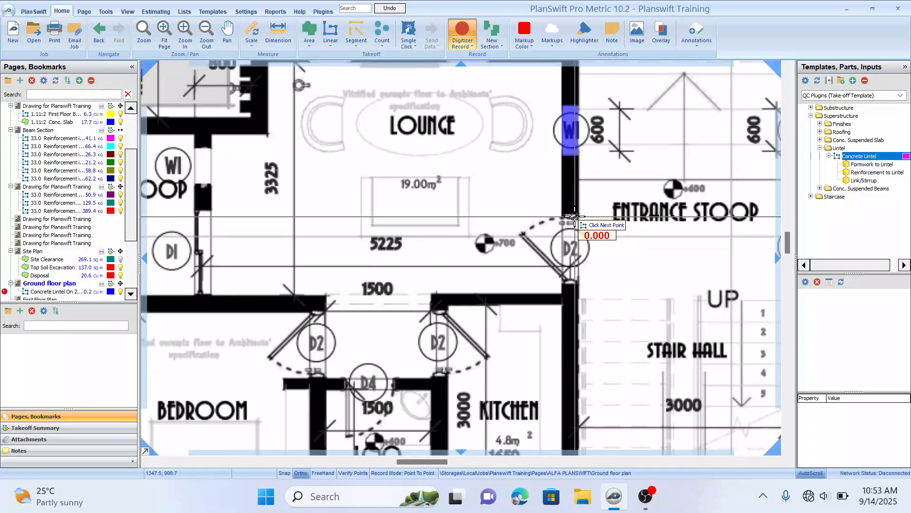
pyautogui.click(579, 215)
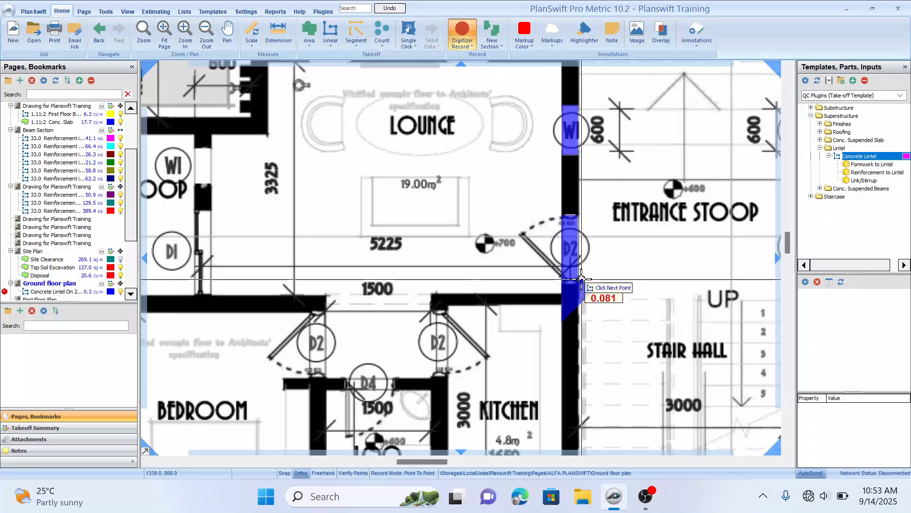
pyautogui.doubleClick(580, 284)
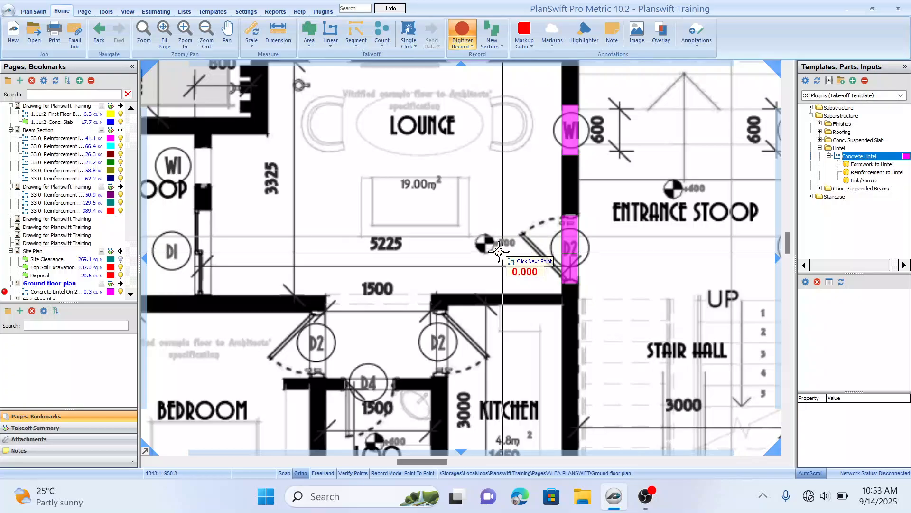
pyautogui.scroll(-2, 499, 228)
pyautogui.moveTo(511, 295)
pyautogui.mouseDown()
pyautogui.moveTo(499, 266)
pyautogui.moveTo(514, 292)
pyautogui.mouseUp()
pyautogui.moveTo(470, 271); pyautogui.dragTo(487, 267)
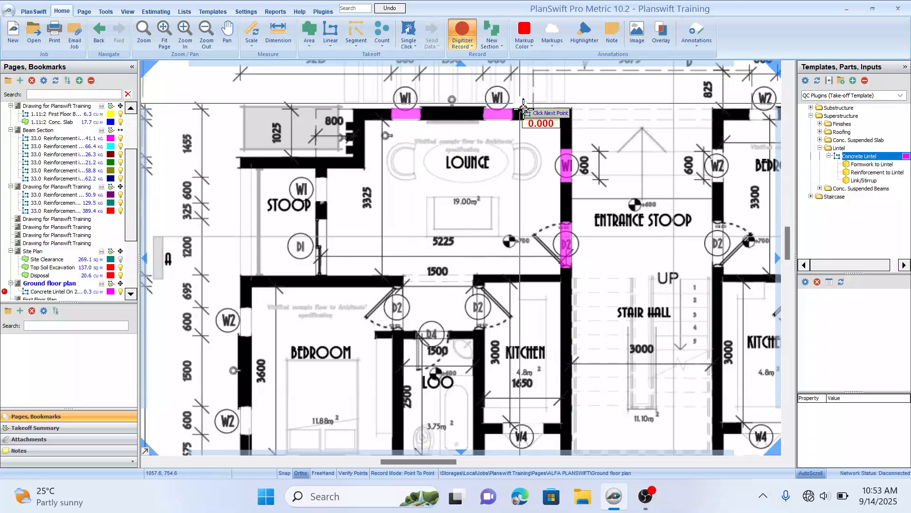
pyautogui.scroll(-5, 526, 128)
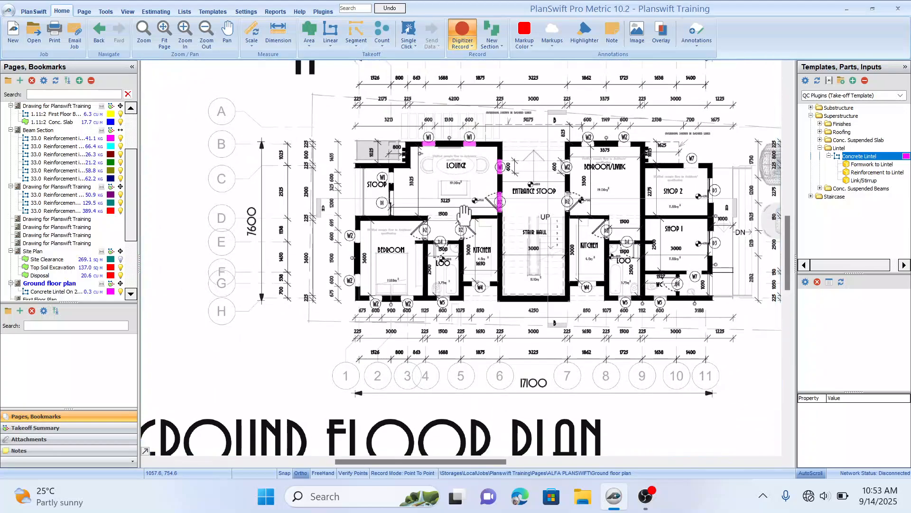
# Step: Trace a concrete lintel over the D2 door between the loo passage and the kitchen
pyautogui.scroll(3, 475, 214)
pyautogui.scroll(1, 304, 209)
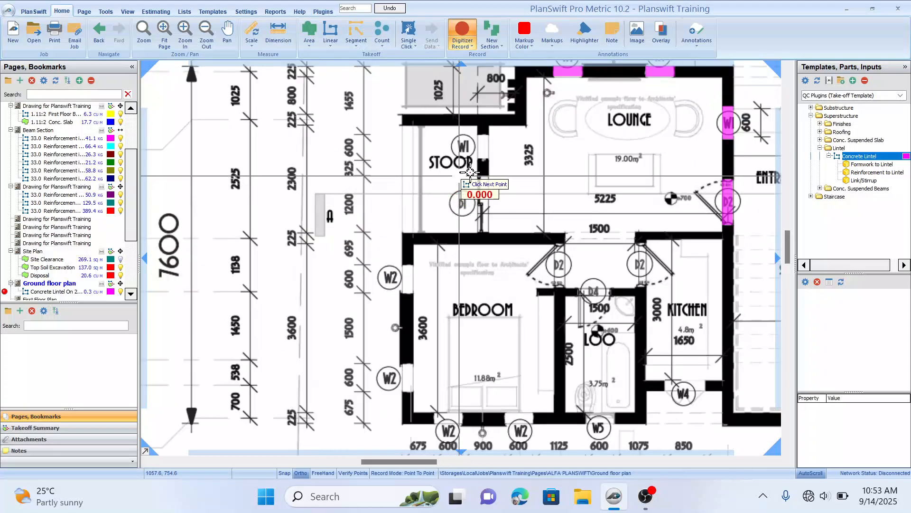
pyautogui.scroll(1, 370, 189)
pyautogui.scroll(-3, 465, 218)
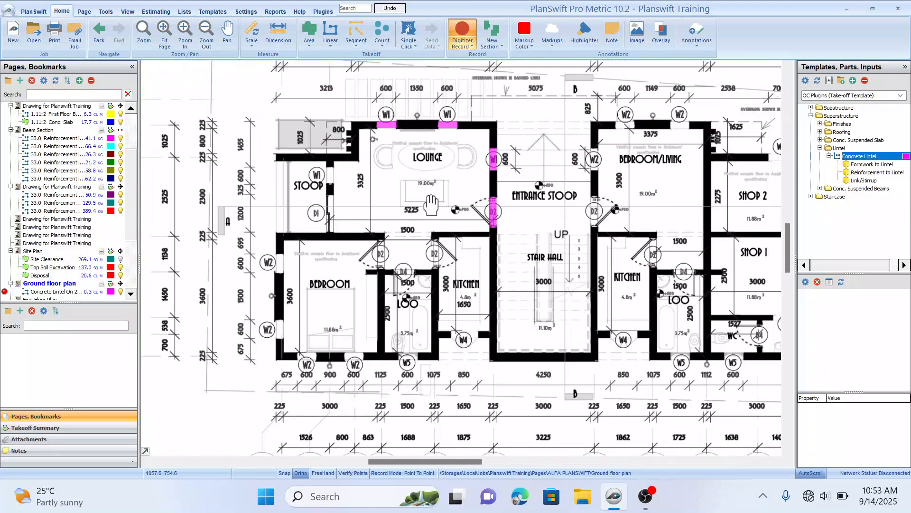
pyautogui.scroll(2, 516, 232)
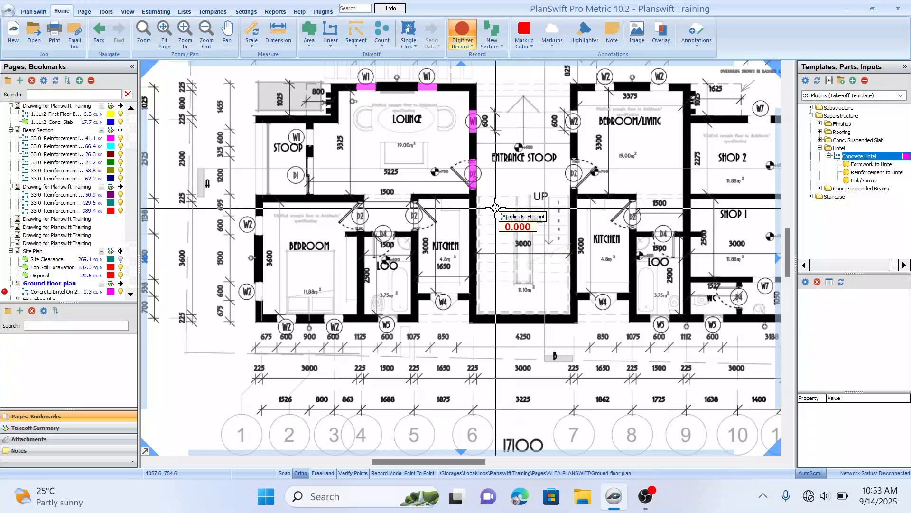
pyautogui.scroll(-1, 519, 219)
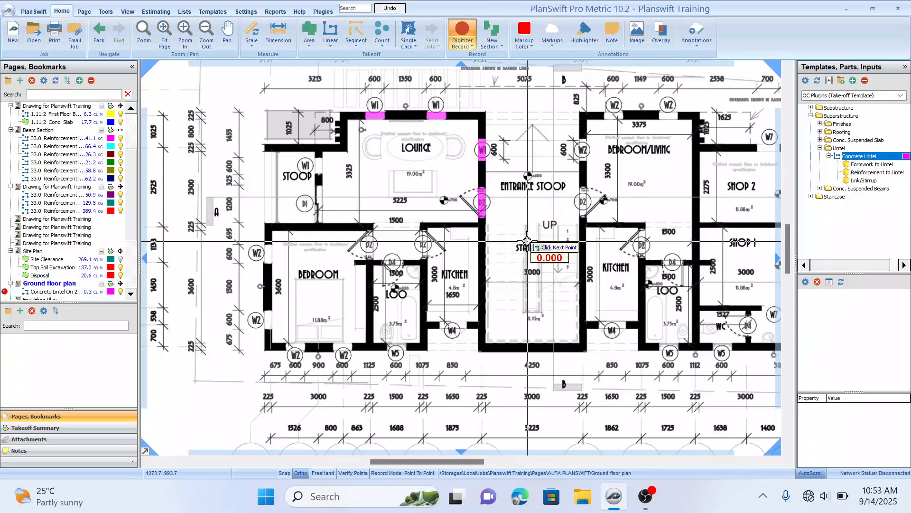
pyautogui.scroll(-1, 520, 219)
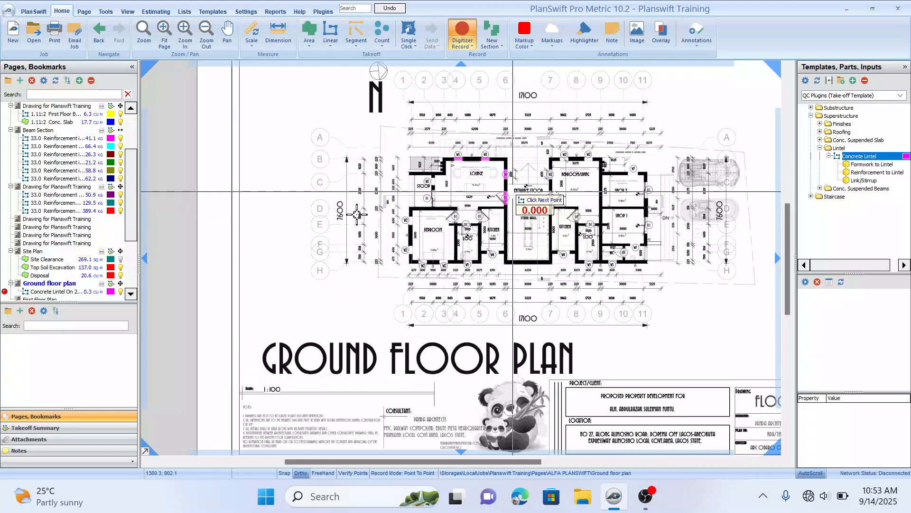
pyautogui.scroll(2, 482, 183)
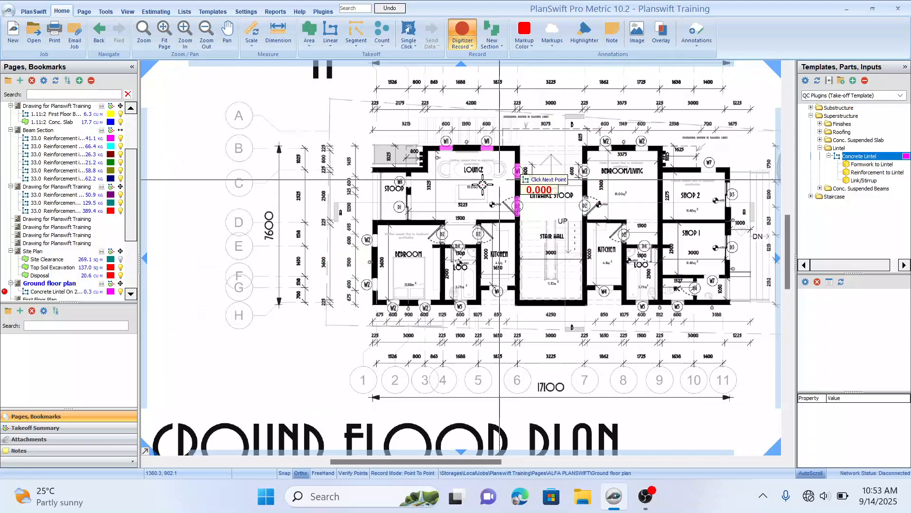
pyautogui.scroll(4, 520, 170)
pyautogui.moveTo(520, 169); pyautogui.dragTo(653, 186)
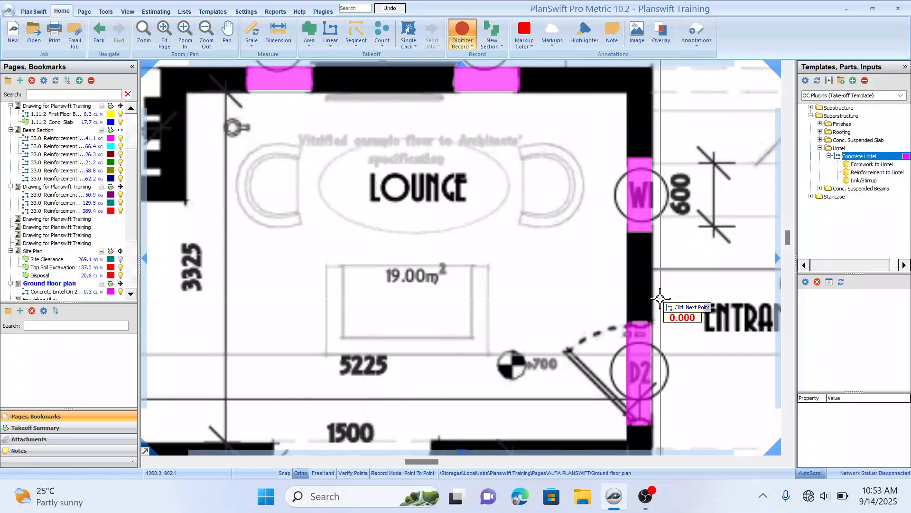
pyautogui.moveTo(443, 140); pyautogui.dragTo(488, 170)
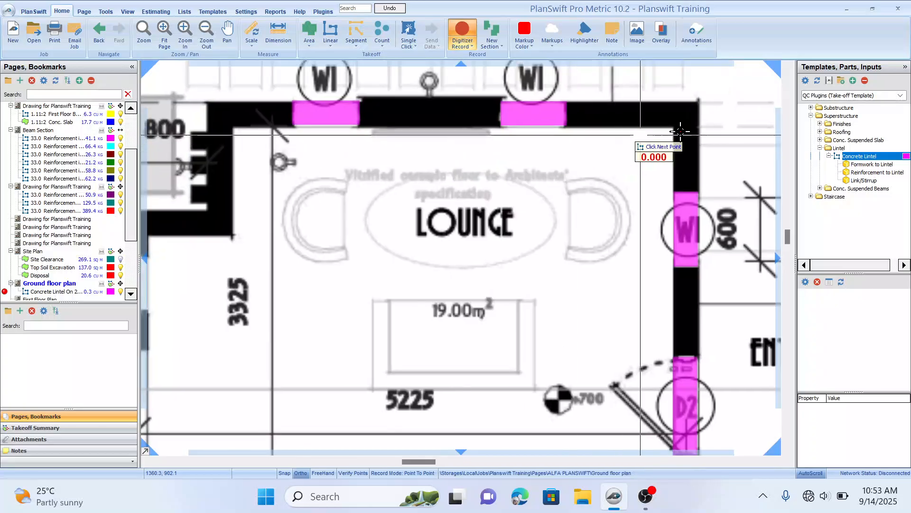
pyautogui.scroll(-1, 576, 258)
pyautogui.scroll(-2, 618, 245)
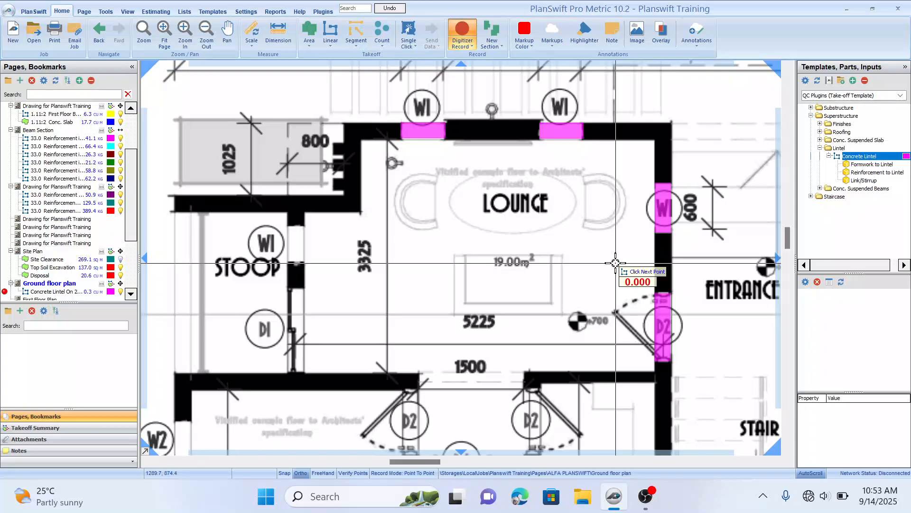
pyautogui.moveTo(615, 262); pyautogui.dragTo(612, 291)
pyautogui.scroll(-3, 612, 292)
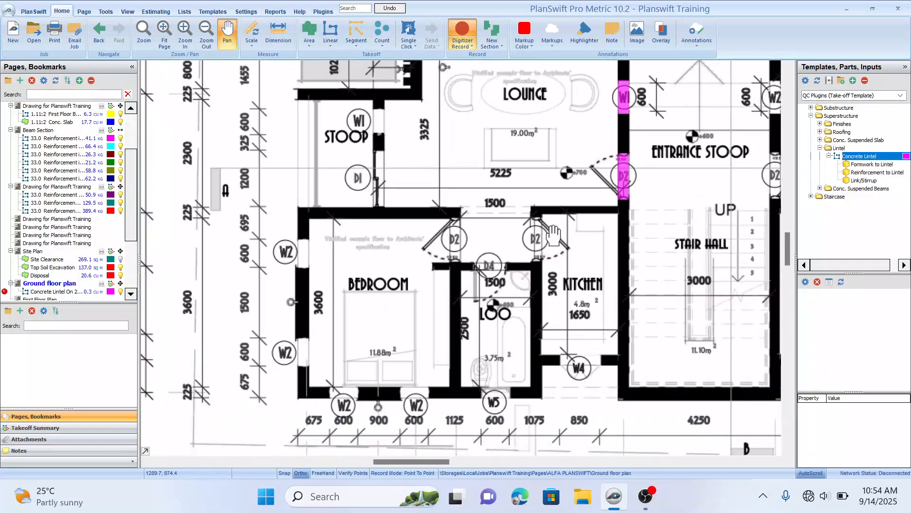
pyautogui.press('Escape')
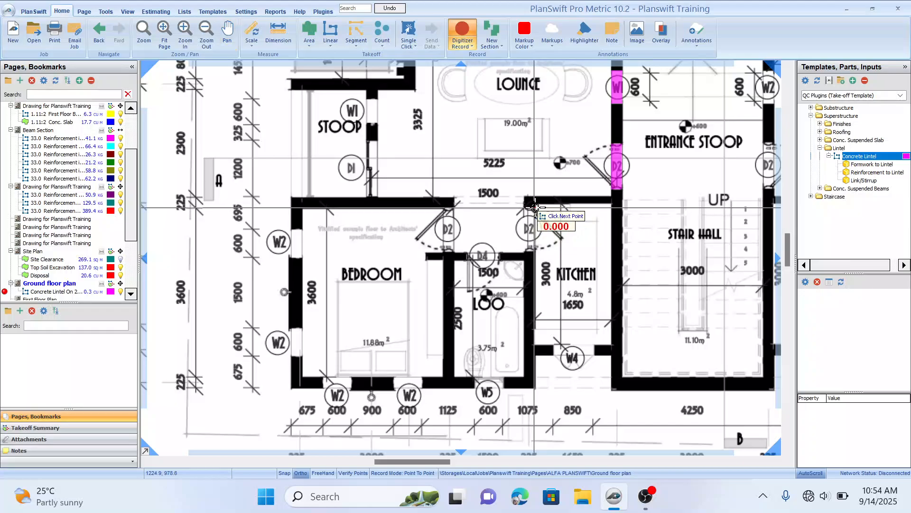
pyautogui.scroll(-2, 535, 207)
pyautogui.scroll(2, 536, 208)
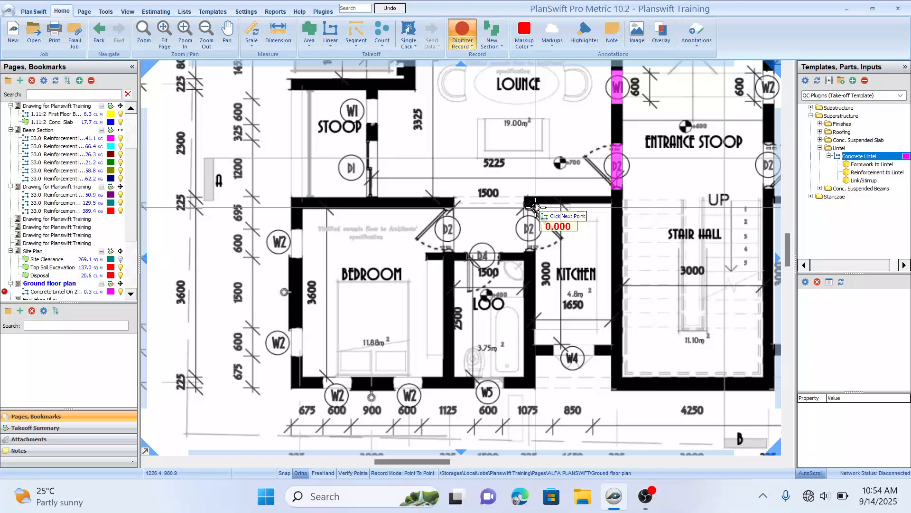
pyautogui.scroll(2, 535, 212)
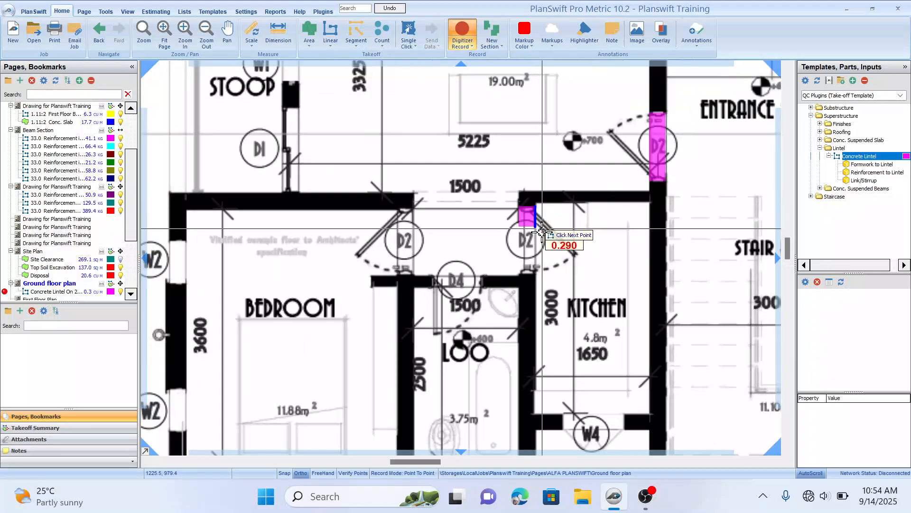
pyautogui.click(536, 274)
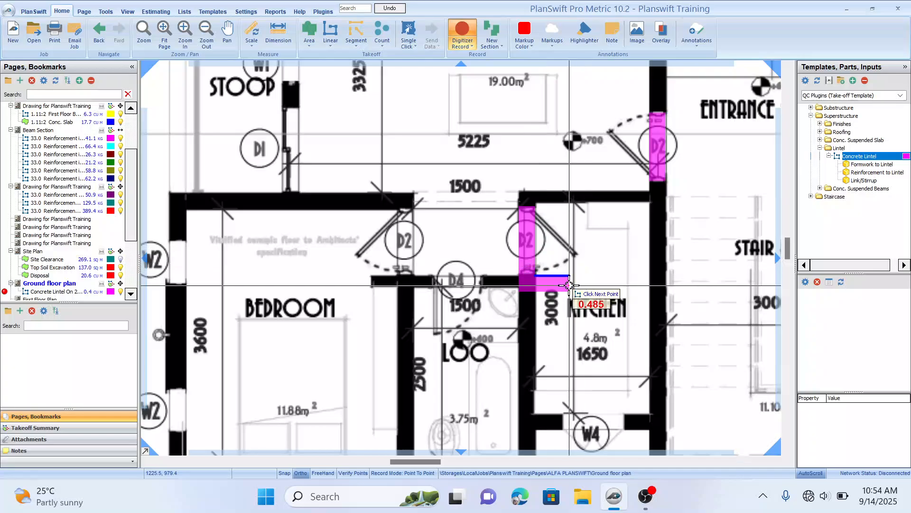
# Step: Trace a concrete lintel over the D2 door into the bedroom
pyautogui.press('Escape')
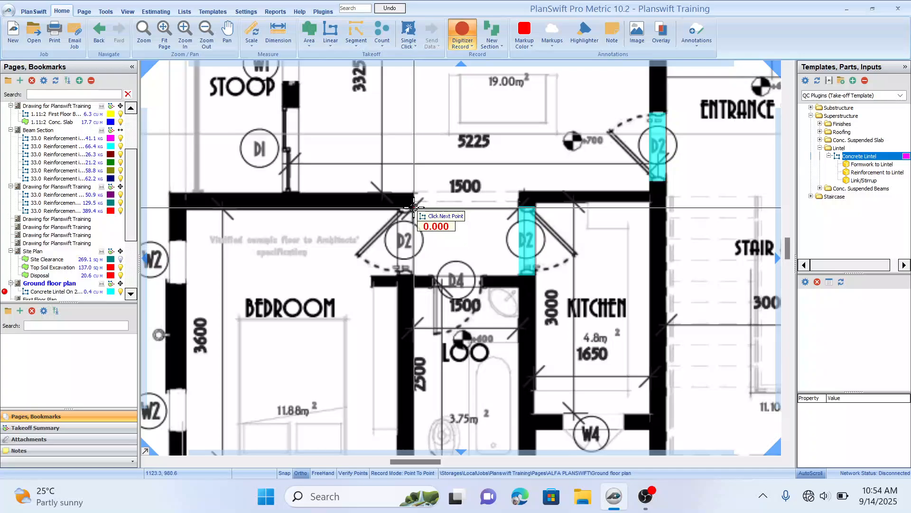
pyautogui.click(414, 208)
pyautogui.scroll(1, 416, 227)
pyautogui.scroll(1, 423, 311)
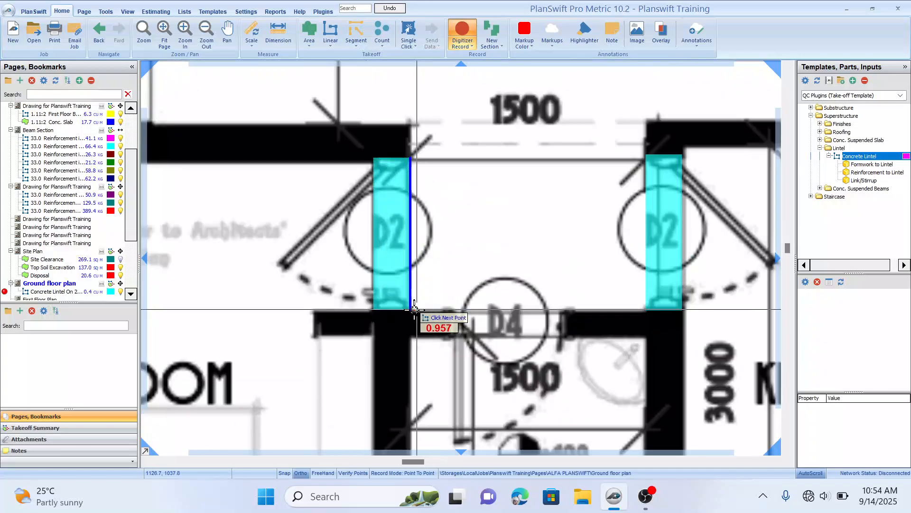
pyautogui.doubleClick(415, 310)
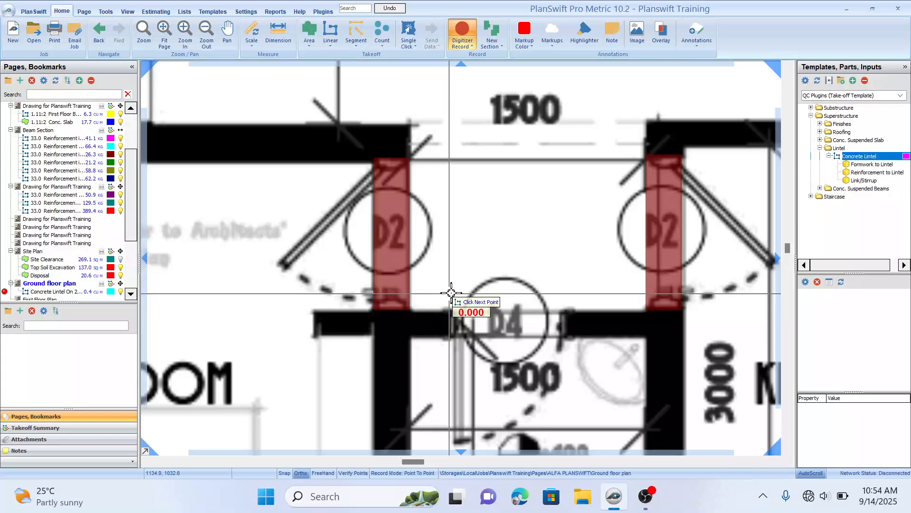
# Step: Trace concrete lintels over the kitchen's W4 window and the loo's W5 window in the bottom wall
pyautogui.scroll(-1, 342, 273)
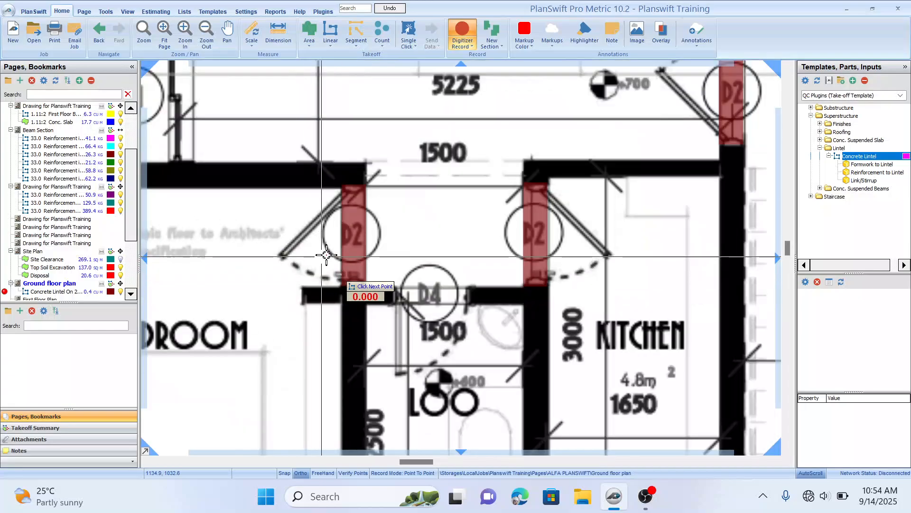
pyautogui.scroll(-1, 544, 291)
pyautogui.scroll(3, 447, 270)
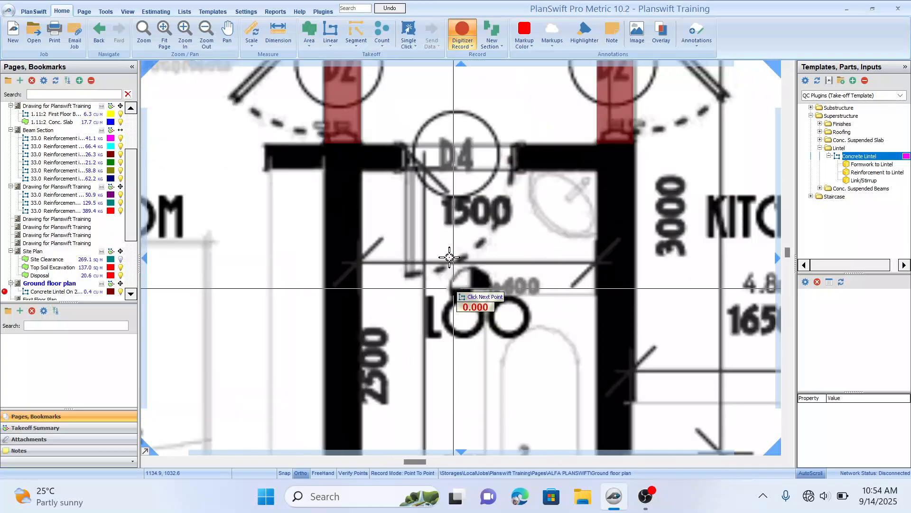
pyautogui.scroll(4, 483, 272)
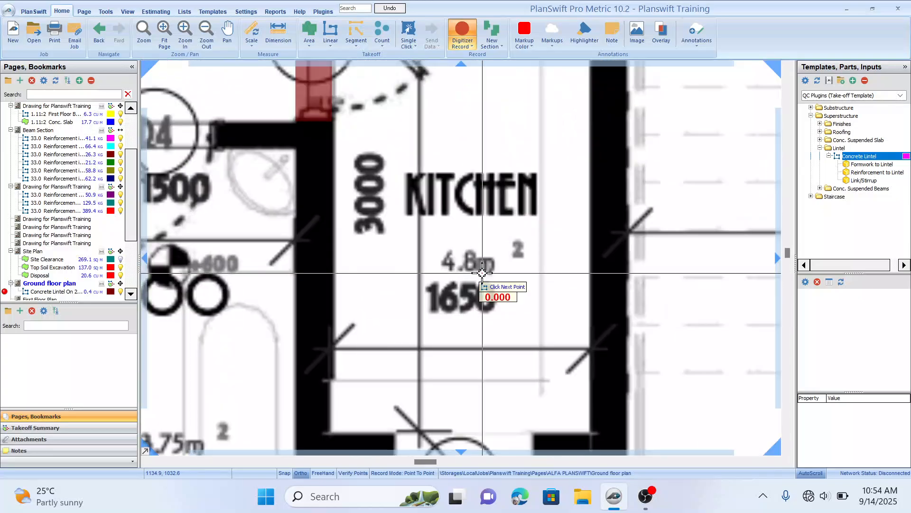
pyautogui.scroll(-3, 285, 256)
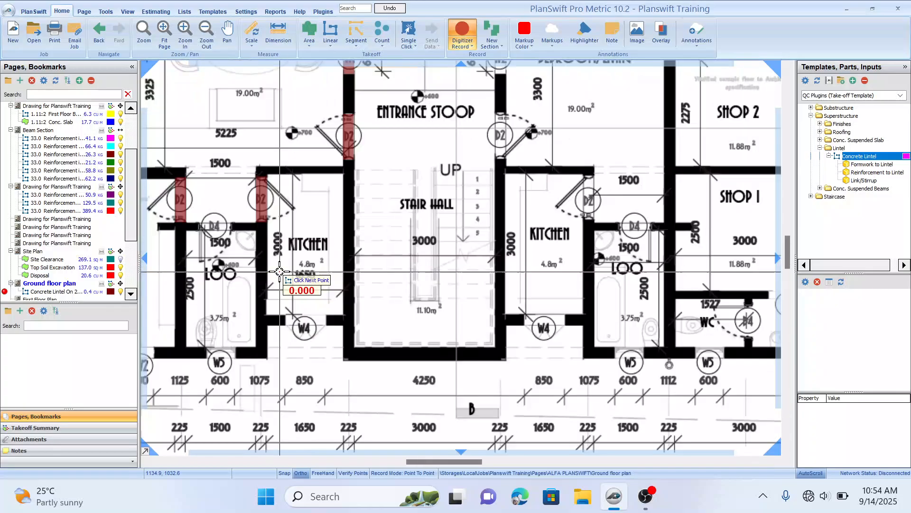
pyautogui.scroll(1, 299, 283)
pyautogui.scroll(-2, 299, 282)
pyautogui.scroll(-2, 370, 268)
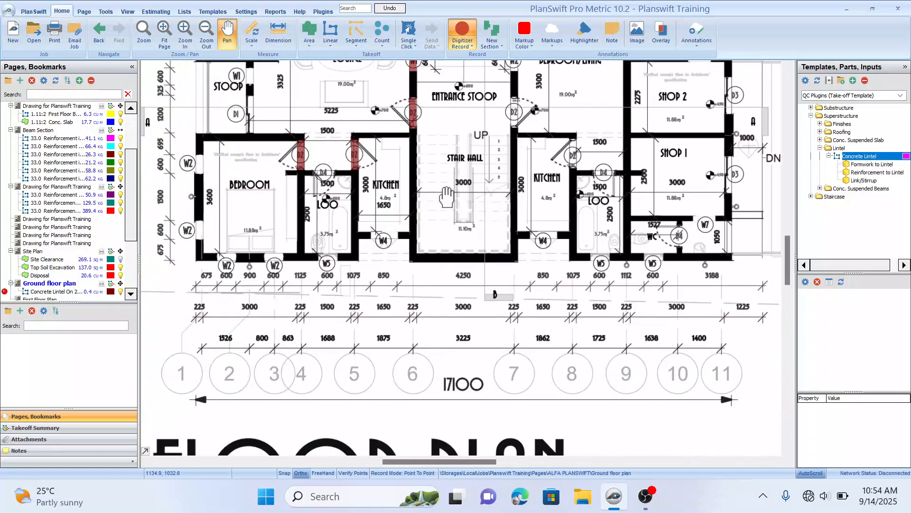
pyautogui.scroll(2, 424, 235)
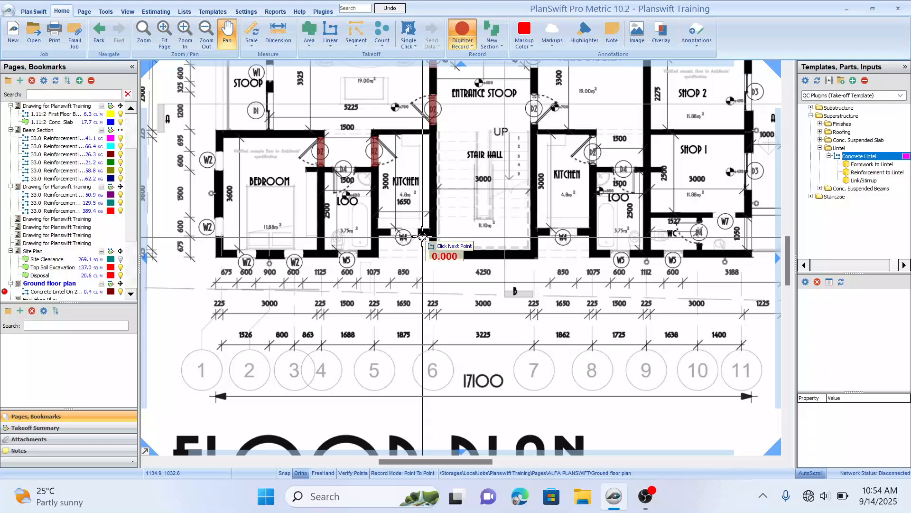
pyautogui.click(391, 237)
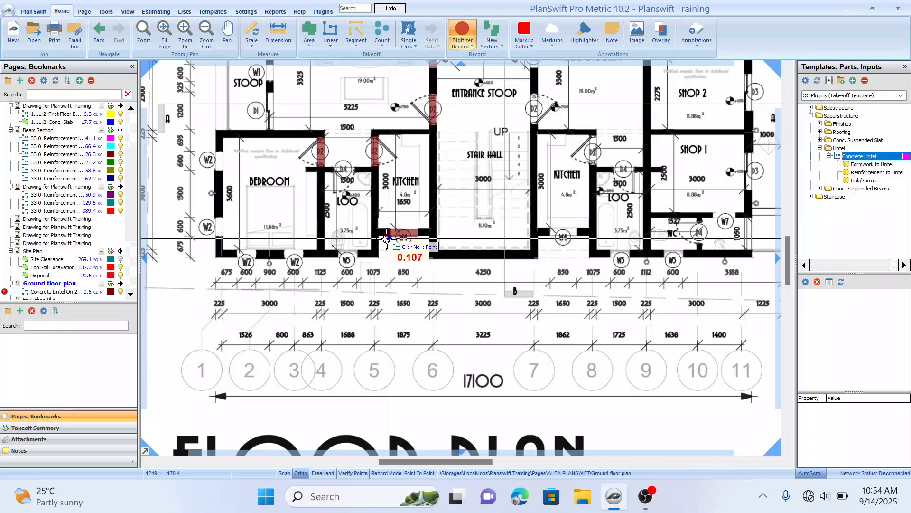
pyautogui.doubleClick(387, 238)
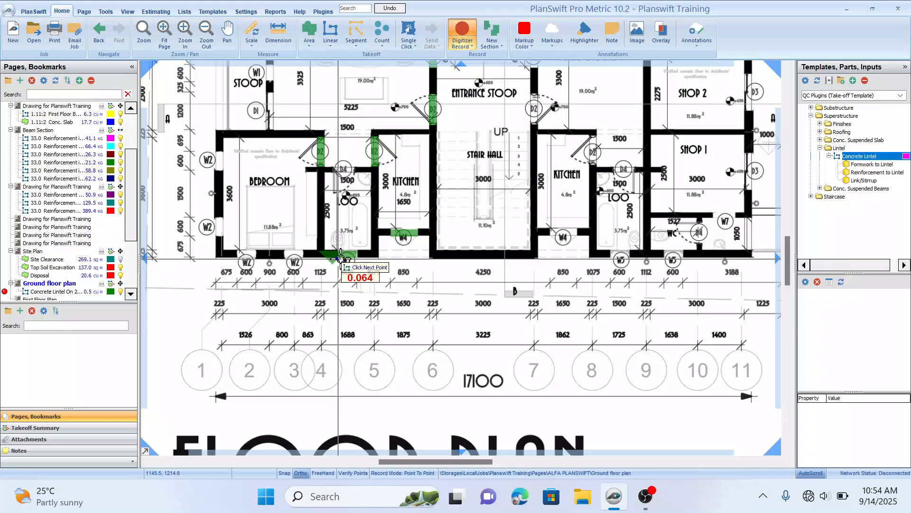
pyautogui.doubleClick(341, 259)
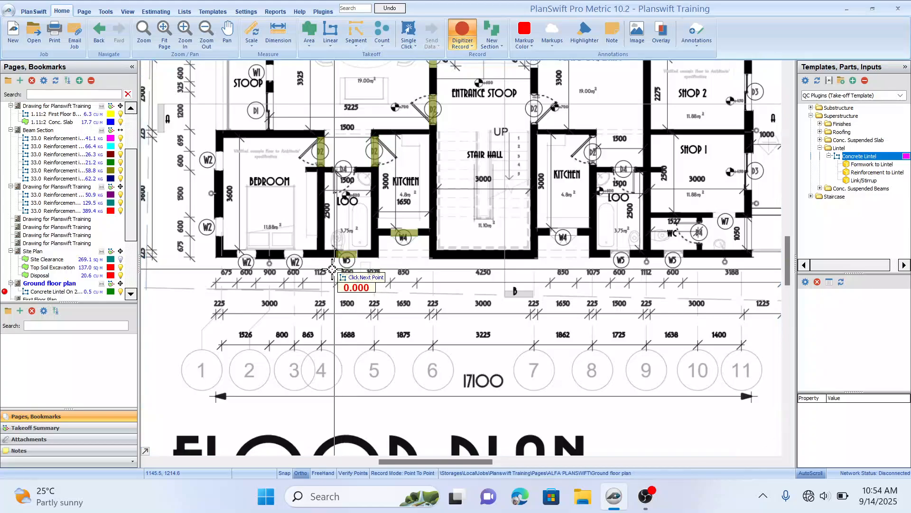
# Step: Trace concrete lintels over the two W2 windows in the bedroom's bottom wall
pyautogui.click(303, 260)
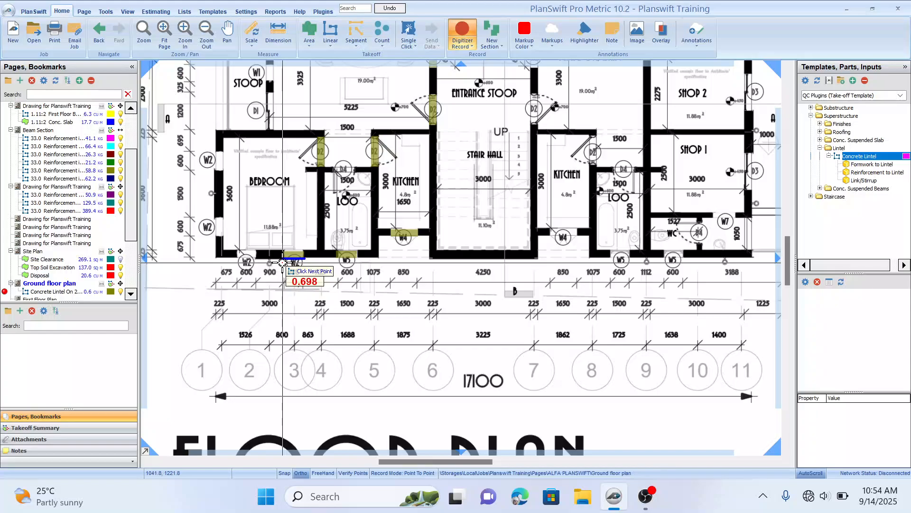
pyautogui.doubleClick(283, 261)
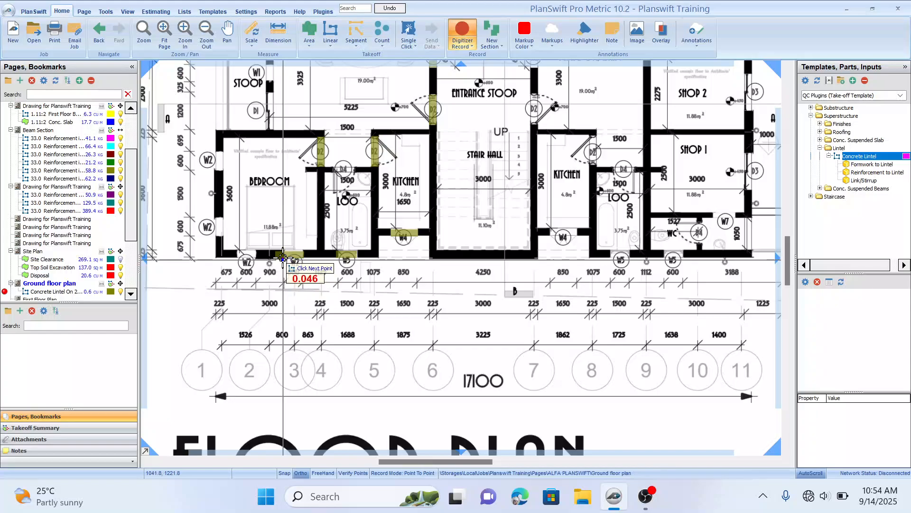
pyautogui.click(254, 261)
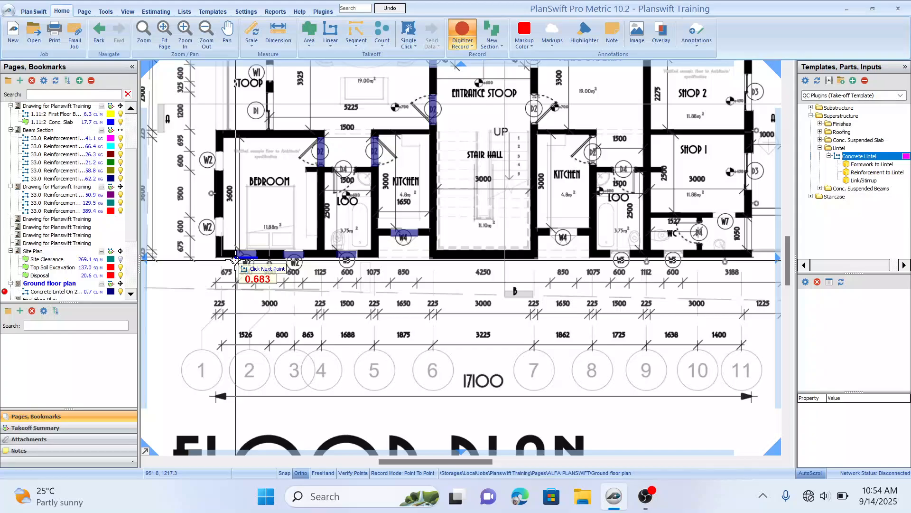
pyautogui.doubleClick(221, 261)
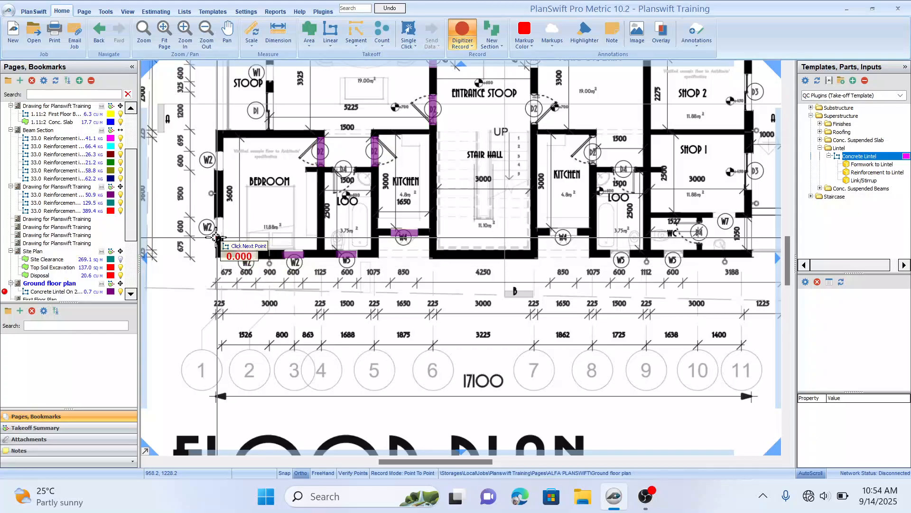
# Step: Trace concrete lintels over the two W2 windows in the bedroom's left-hand wall
pyautogui.click(218, 248)
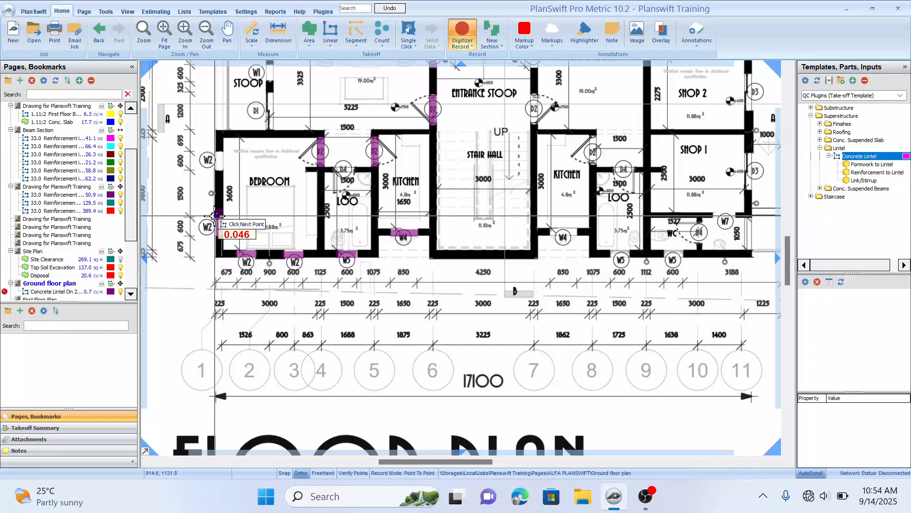
pyautogui.doubleClick(216, 216)
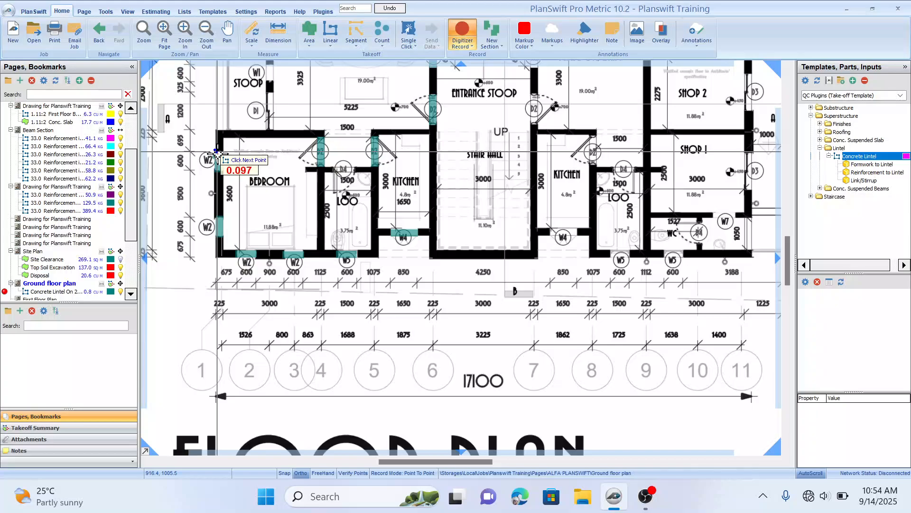
pyautogui.doubleClick(217, 163)
# Step: Trace a concrete lintel along the stoop wall over the W1 window and D1 door
pyautogui.scroll(3, 295, 148)
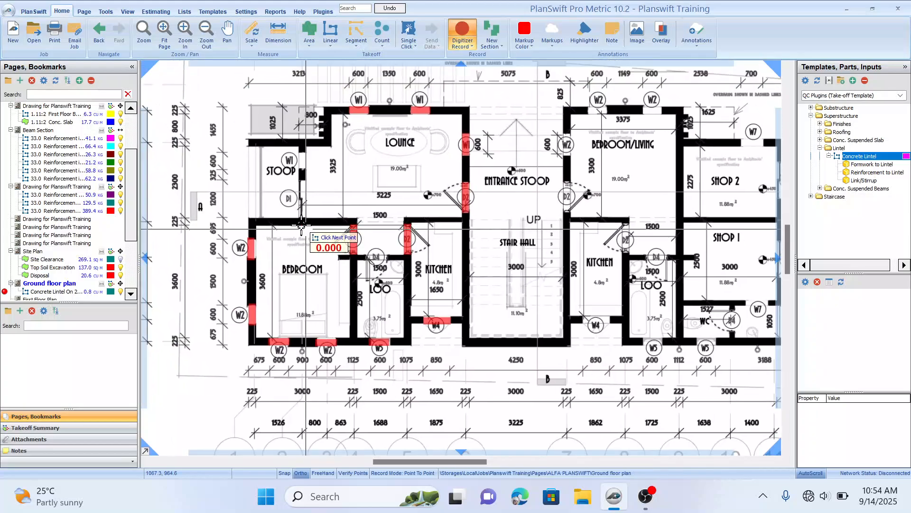
pyautogui.click(300, 181)
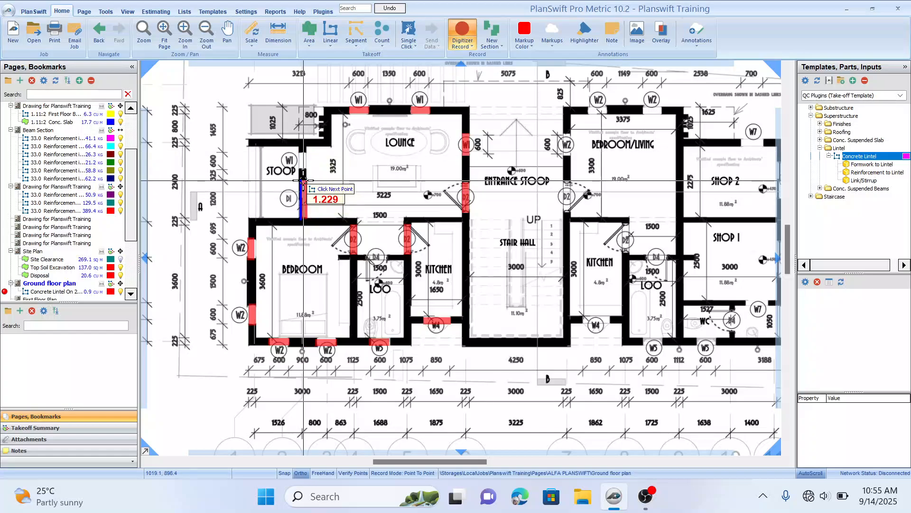
pyautogui.click(302, 151)
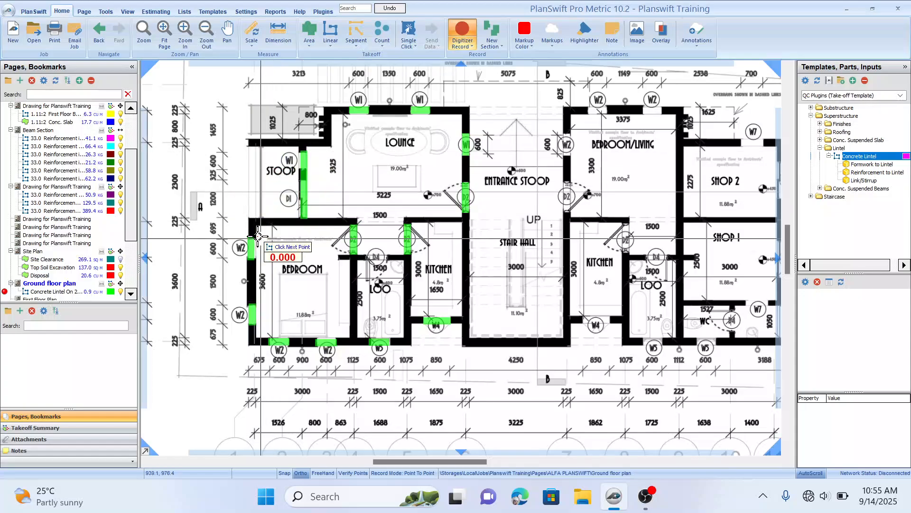
# Step: Trace concrete lintels along the stoop's outer wall and across the entrance stoop's top wall opening
pyautogui.click(249, 219)
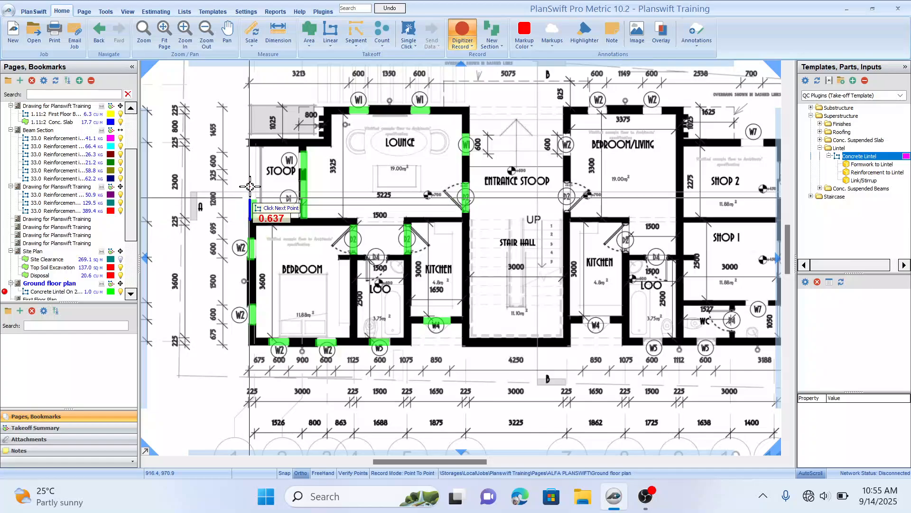
pyautogui.click(250, 145)
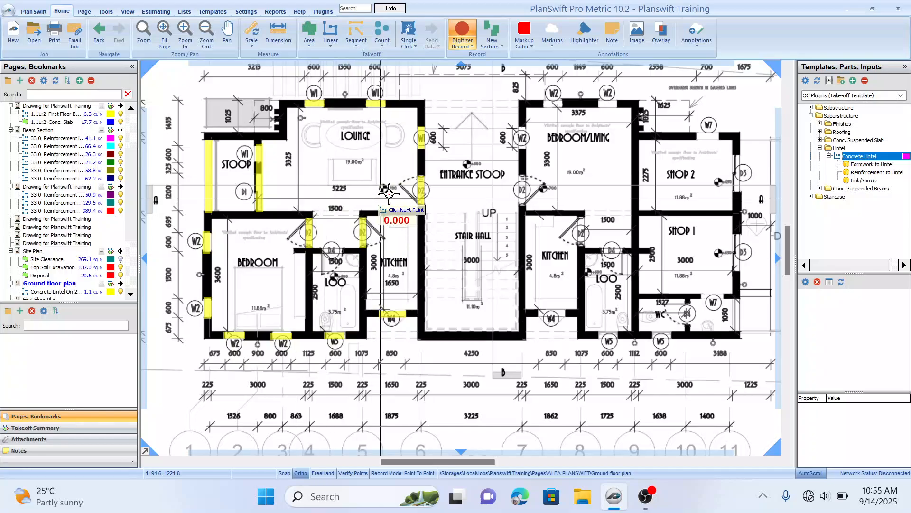
pyautogui.moveTo(373, 208); pyautogui.dragTo(367, 214)
pyautogui.moveTo(447, 180); pyautogui.dragTo(437, 214)
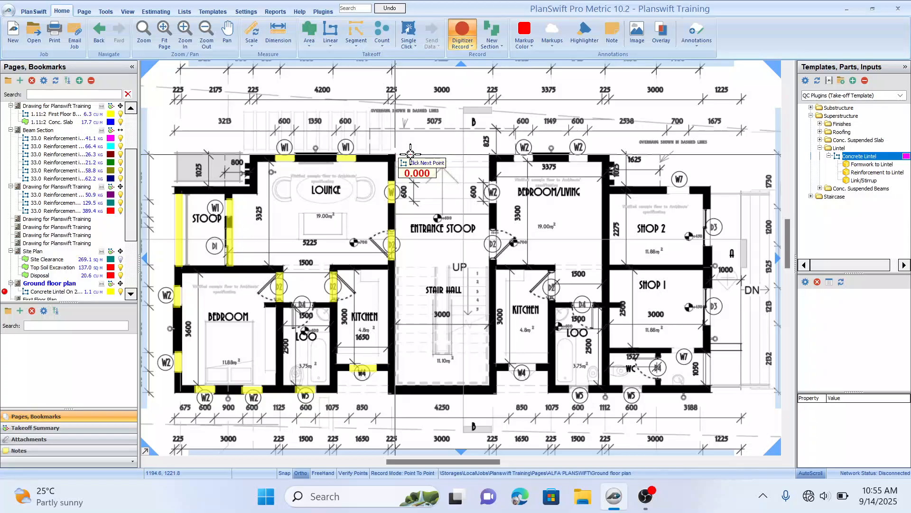
pyautogui.click(395, 155)
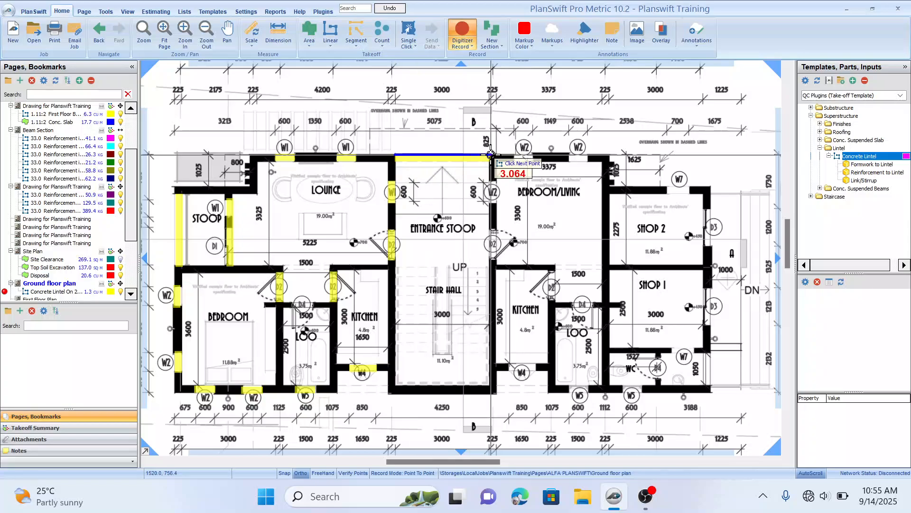
pyautogui.doubleClick(491, 155)
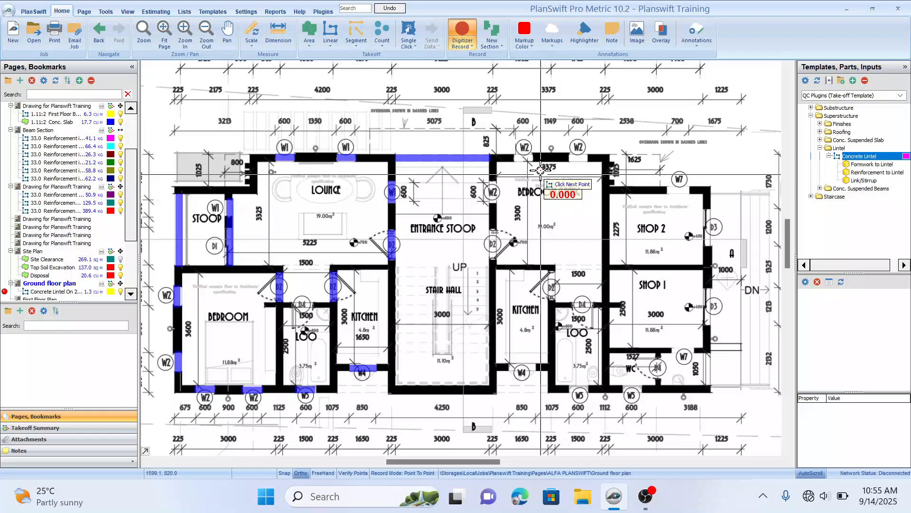
# Step: Trace lintels over the two W2 windows in the bedroom/living top wall and along its left wall's W2 and D2 openings
pyautogui.click(513, 155)
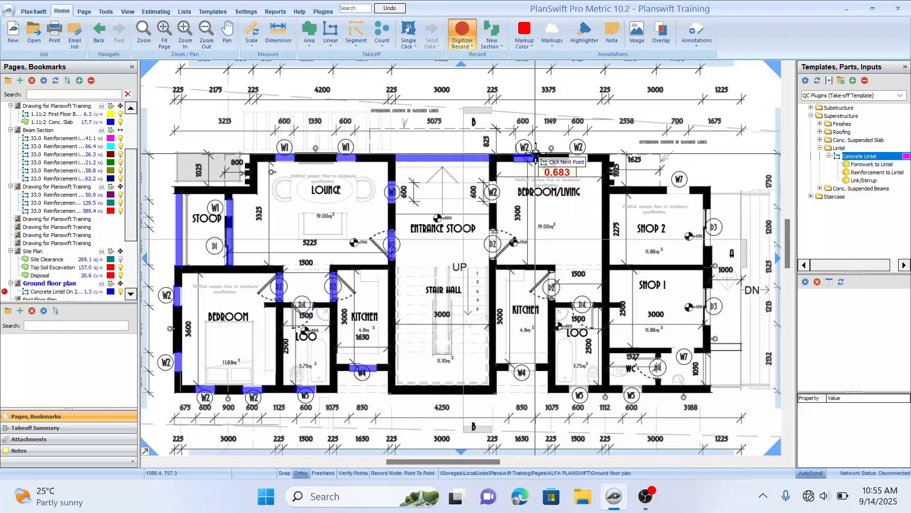
pyautogui.doubleClick(539, 154)
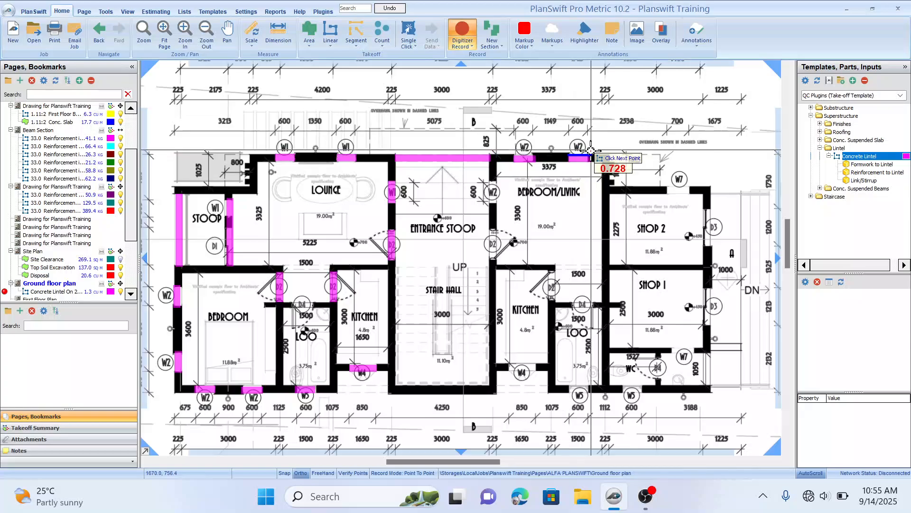
pyautogui.doubleClick(591, 156)
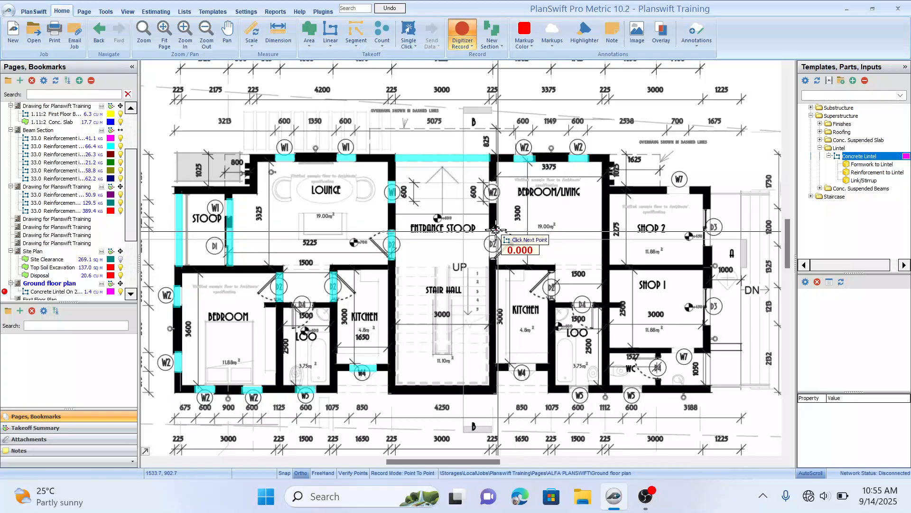
pyautogui.click(497, 178)
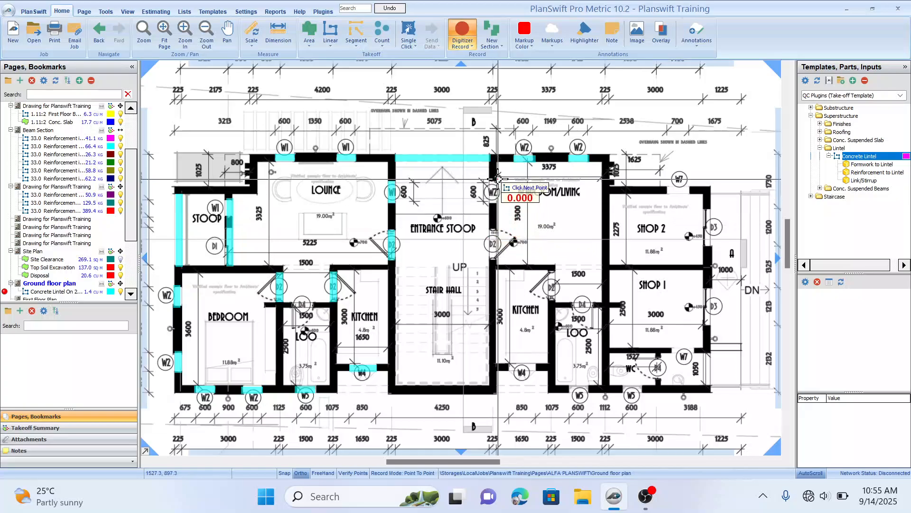
pyautogui.doubleClick(499, 208)
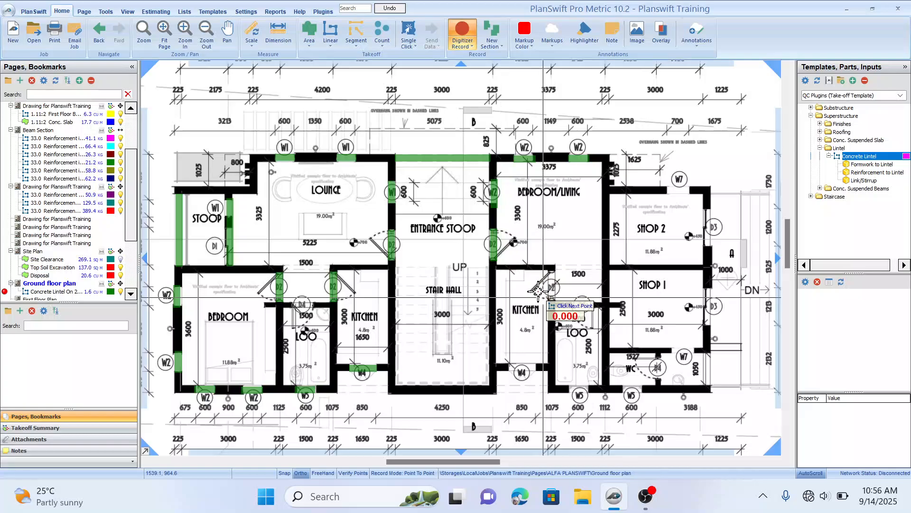
# Step: Trace lintels over the right-hand kitchen's D2 door and W4 window
pyautogui.moveTo(545, 298); pyautogui.dragTo(498, 261)
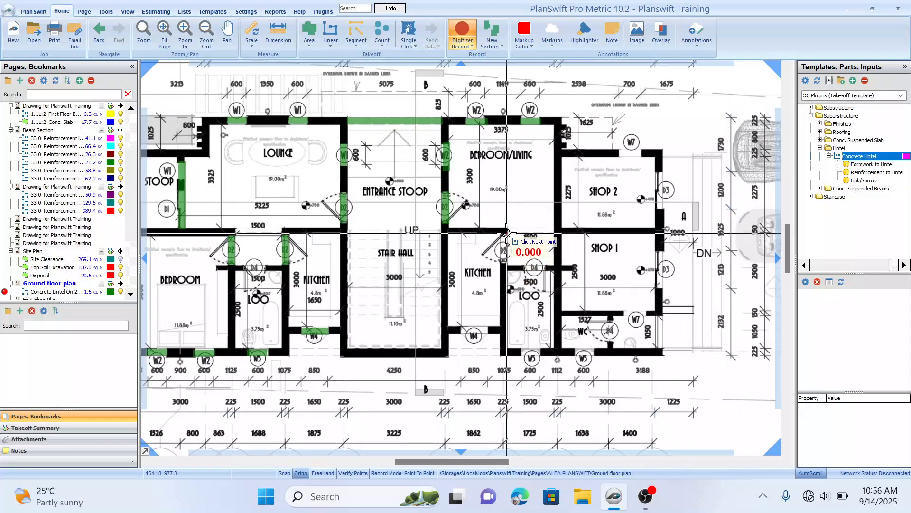
pyautogui.keyDown('shift'); pyautogui.click(510, 265); pyautogui.keyUp('shift')
pyautogui.click(461, 327)
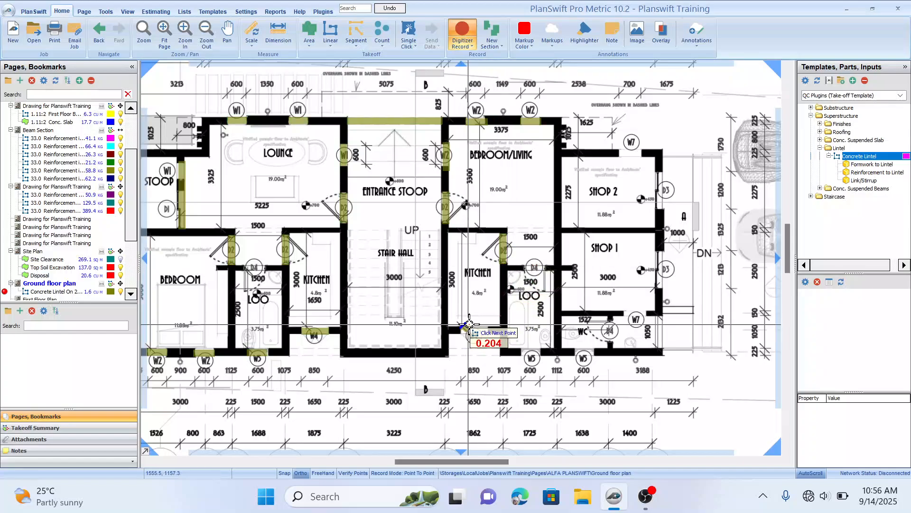
pyautogui.doubleClick(494, 329)
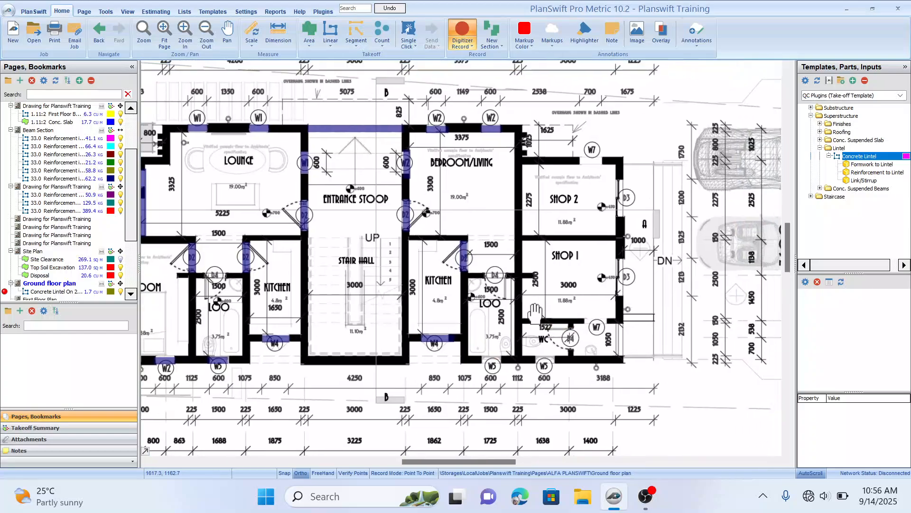
# Step: Trace lintels over shop 2's W7 window and the D3 doors in both shops' outer walls
pyautogui.click(572, 169)
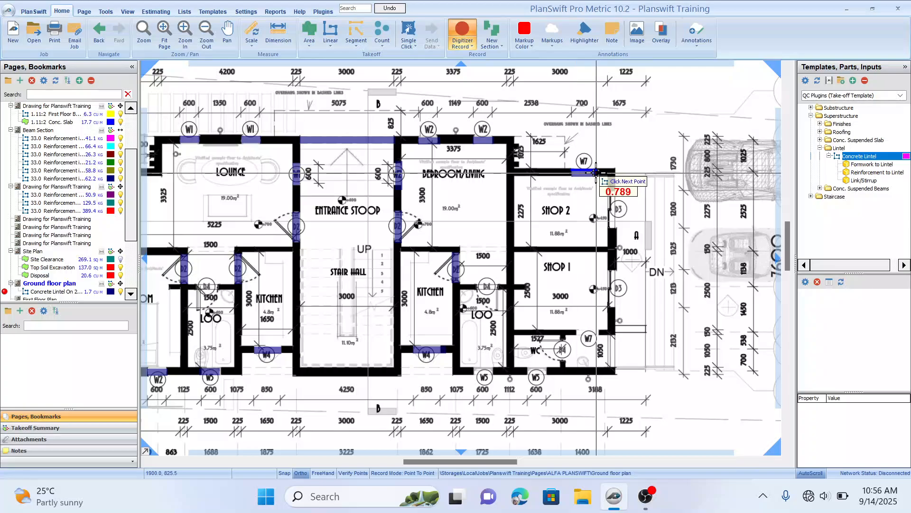
pyautogui.doubleClick(596, 172)
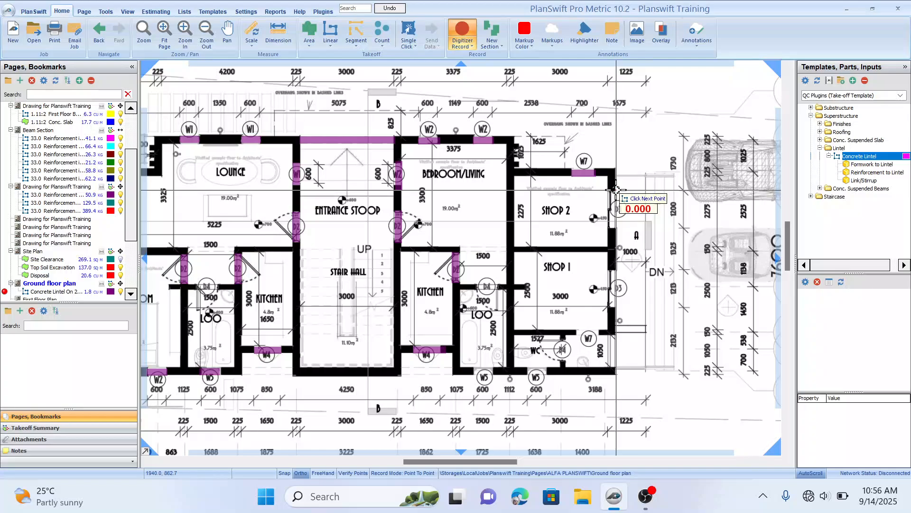
pyautogui.click(616, 190)
pyautogui.doubleClick(617, 229)
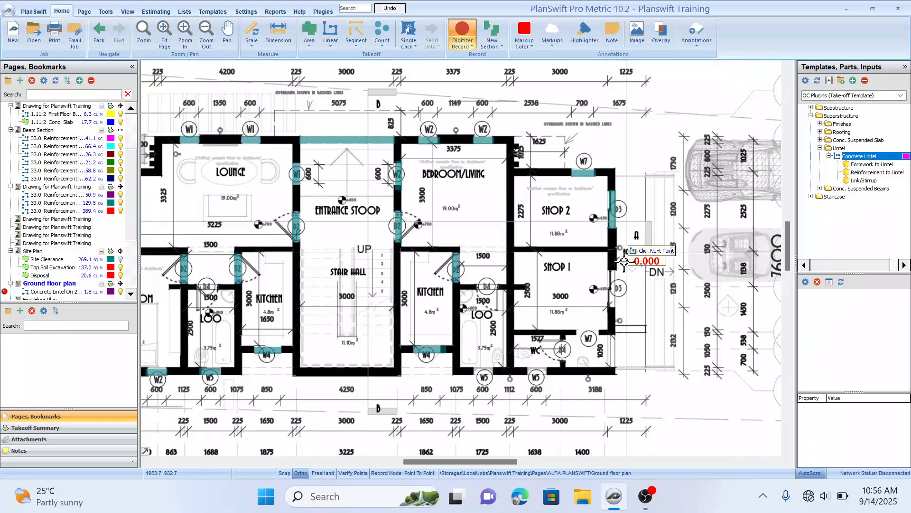
pyautogui.click(617, 269)
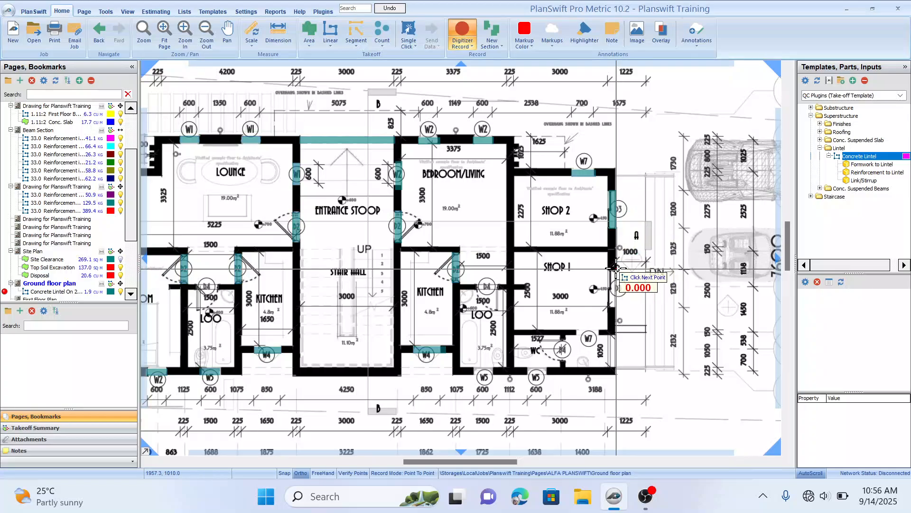
pyautogui.doubleClick(617, 309)
# Step: Trace lintels over the WC's W7 window and the W5 windows in the WC and loo bottom wall
pyautogui.moveTo(615, 355); pyautogui.dragTo(605, 271)
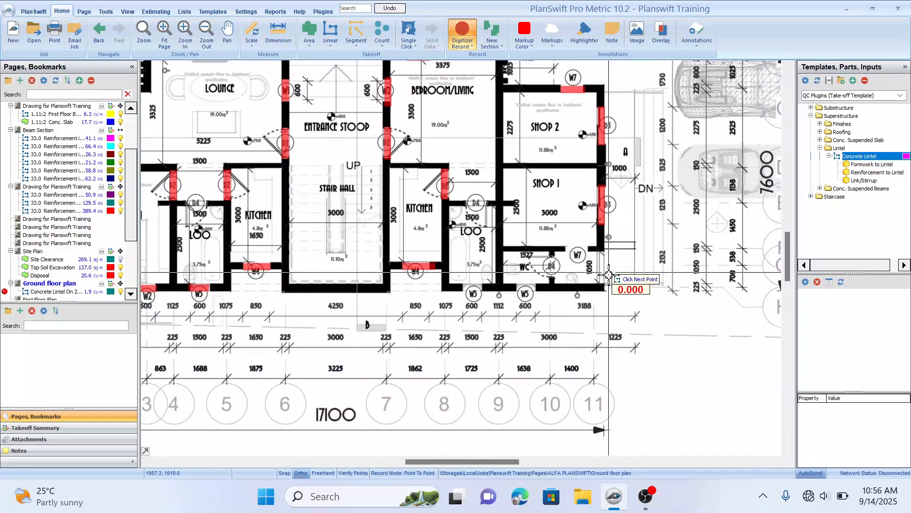
pyautogui.click(605, 250)
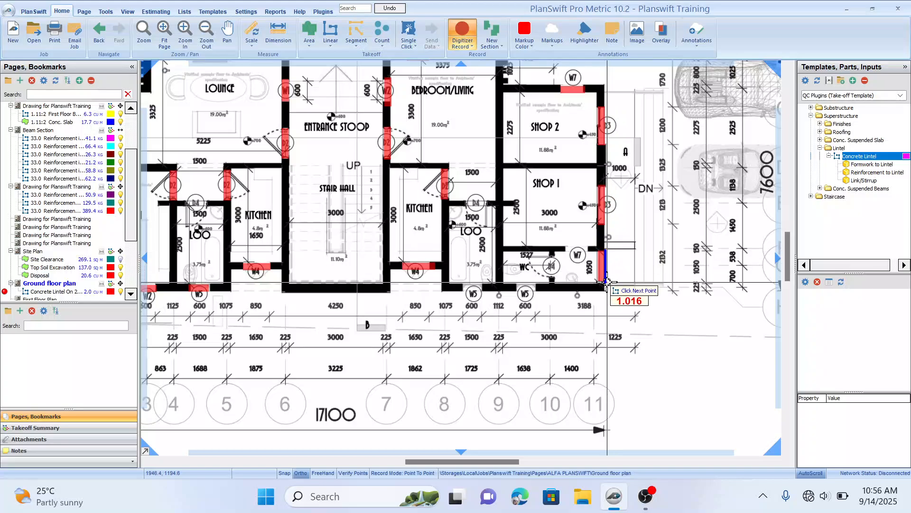
pyautogui.doubleClick(606, 282)
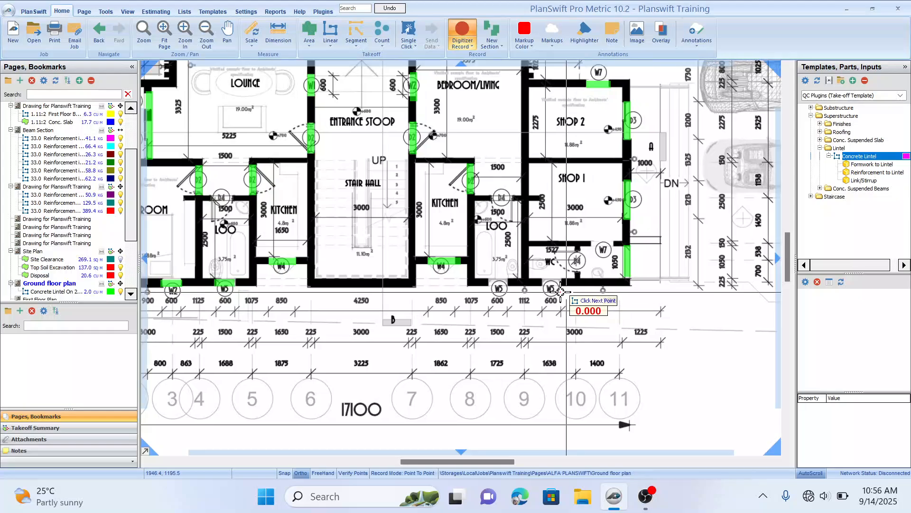
pyautogui.click(561, 286)
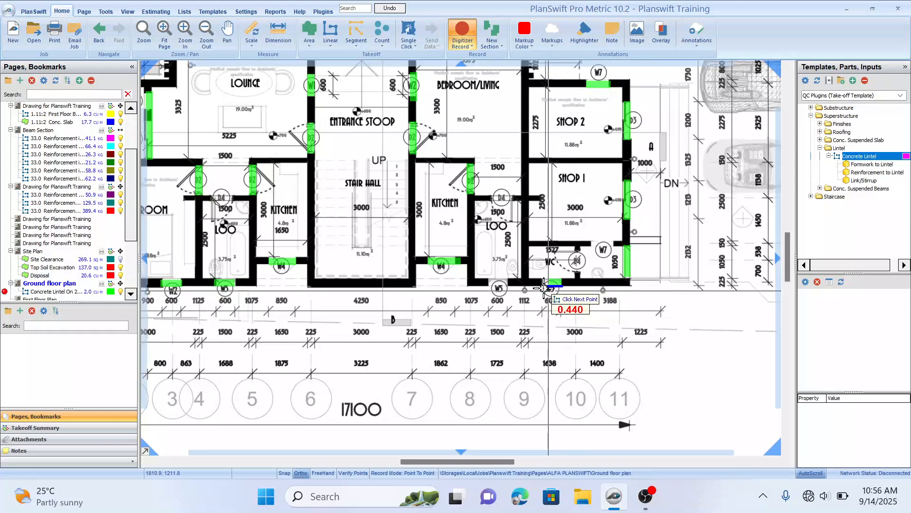
pyautogui.doubleClick(543, 287)
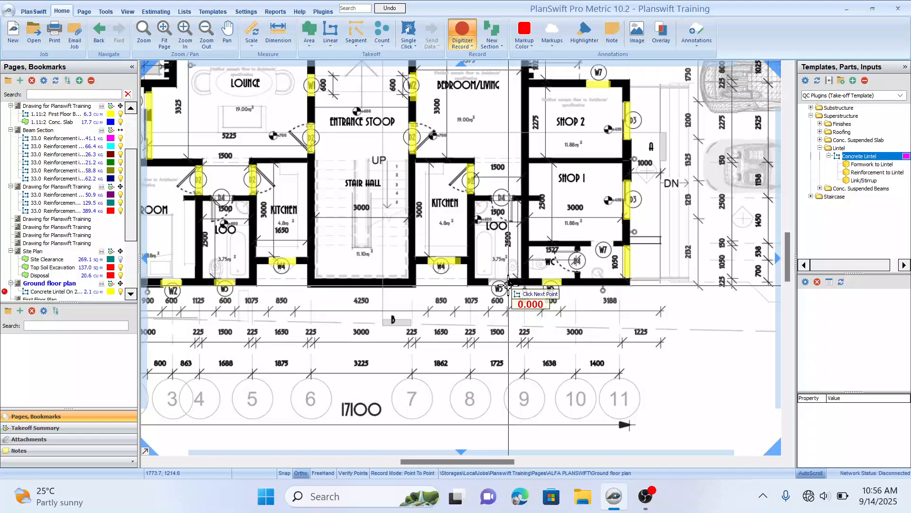
pyautogui.click(509, 286)
pyautogui.doubleClick(489, 287)
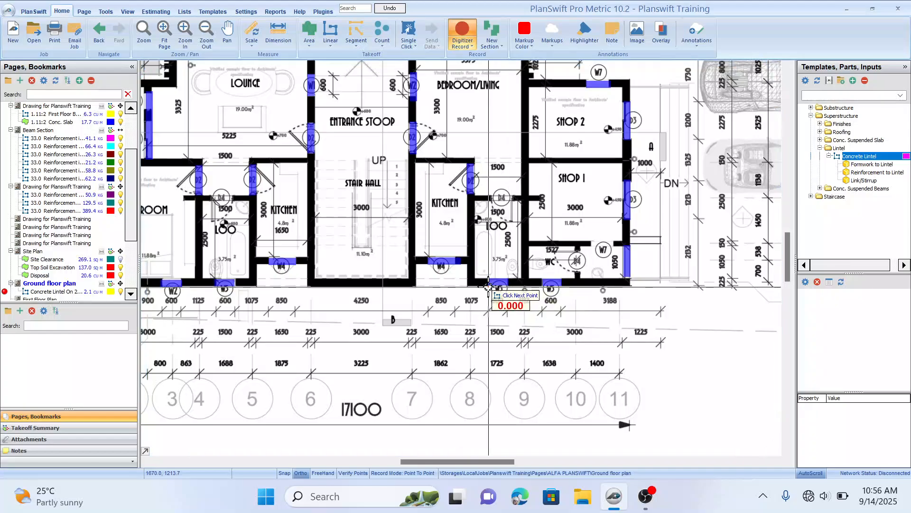
# Step: Trace lintels along the 1500 mm walls above the loos in both units
pyautogui.moveTo(468, 224)
pyautogui.mouseDown()
pyautogui.moveTo(512, 274)
pyautogui.moveTo(546, 295)
pyautogui.moveTo(537, 303)
pyautogui.mouseUp()
pyautogui.press('Escape')
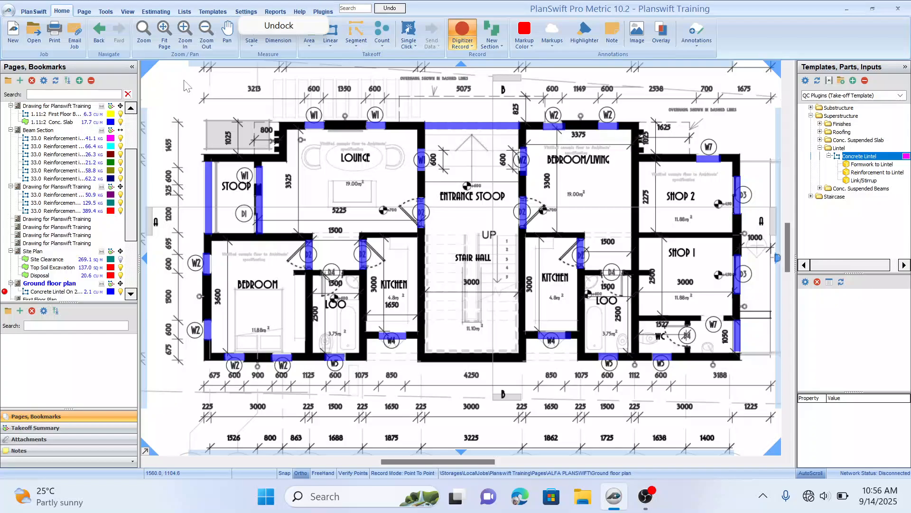
pyautogui.moveTo(607, 176); pyautogui.dragTo(579, 186)
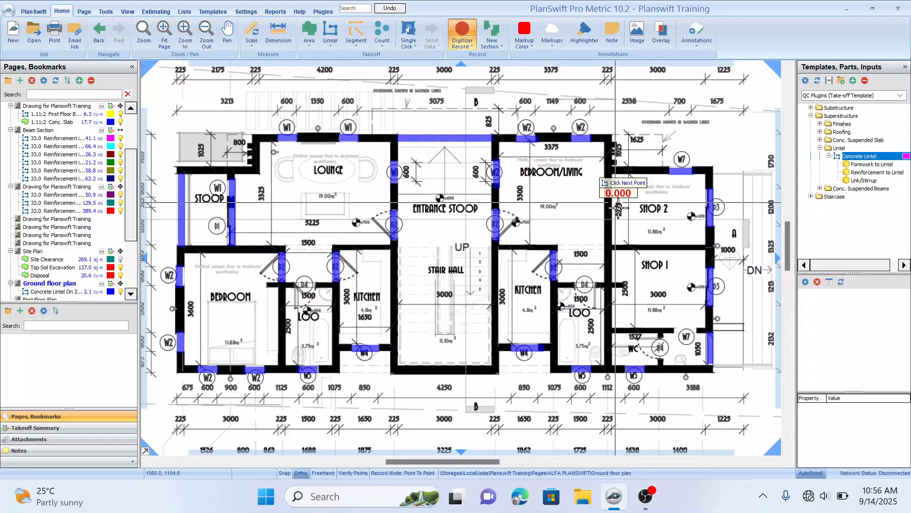
pyautogui.moveTo(623, 216)
pyautogui.mouseDown()
pyautogui.moveTo(634, 196)
pyautogui.moveTo(650, 213)
pyautogui.moveTo(642, 201)
pyautogui.mouseUp()
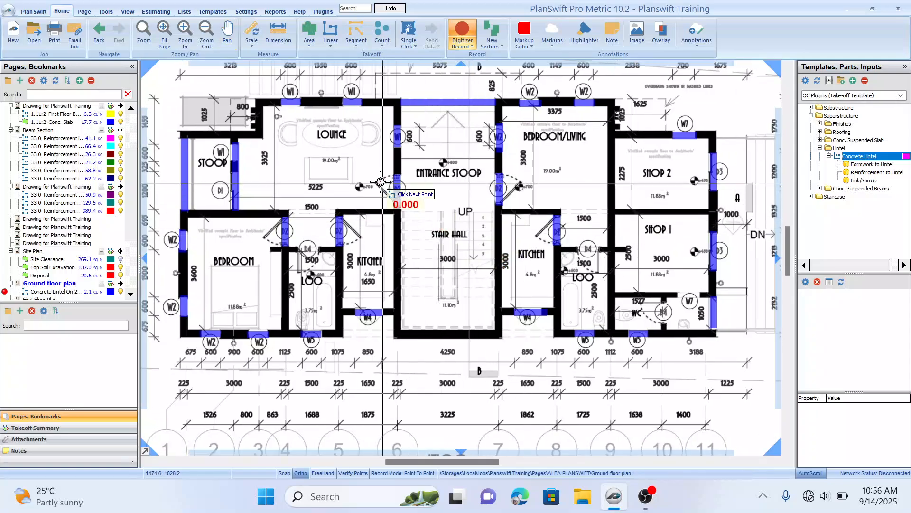
pyautogui.moveTo(339, 170); pyautogui.dragTo(350, 177)
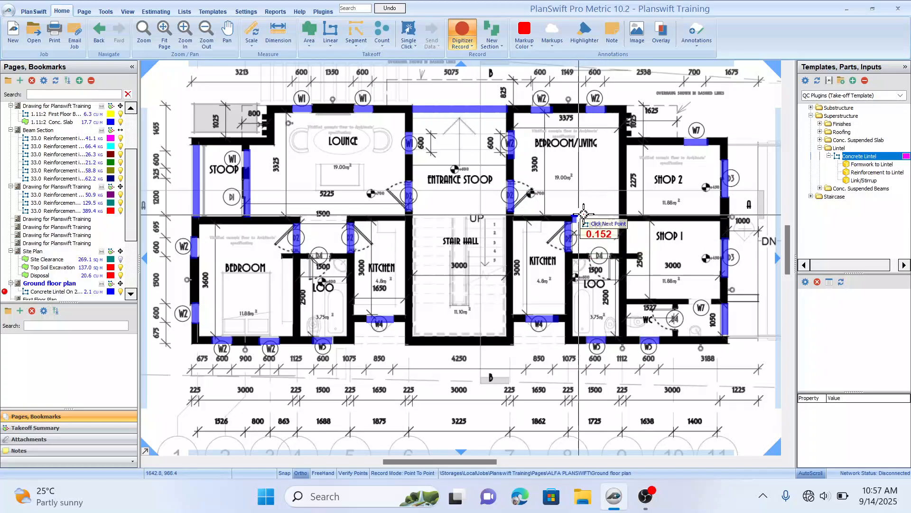
pyautogui.doubleClick(615, 216)
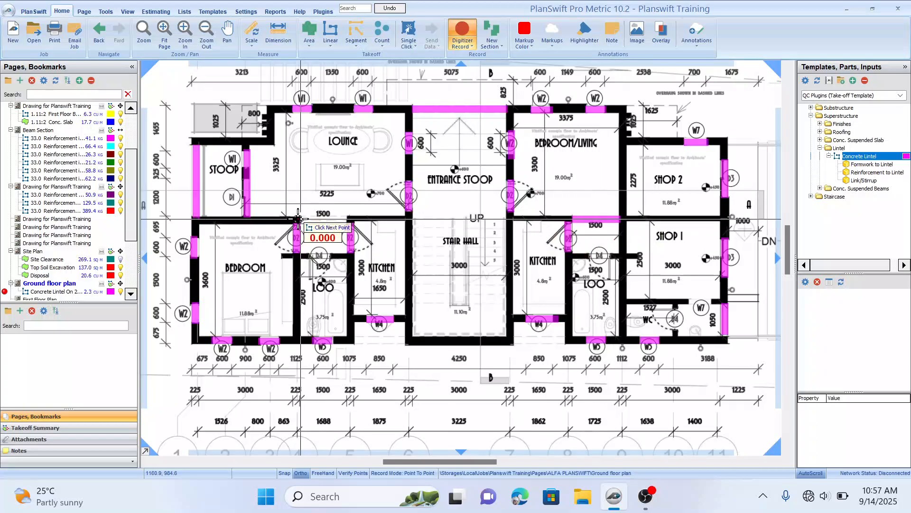
pyautogui.doubleClick(348, 217)
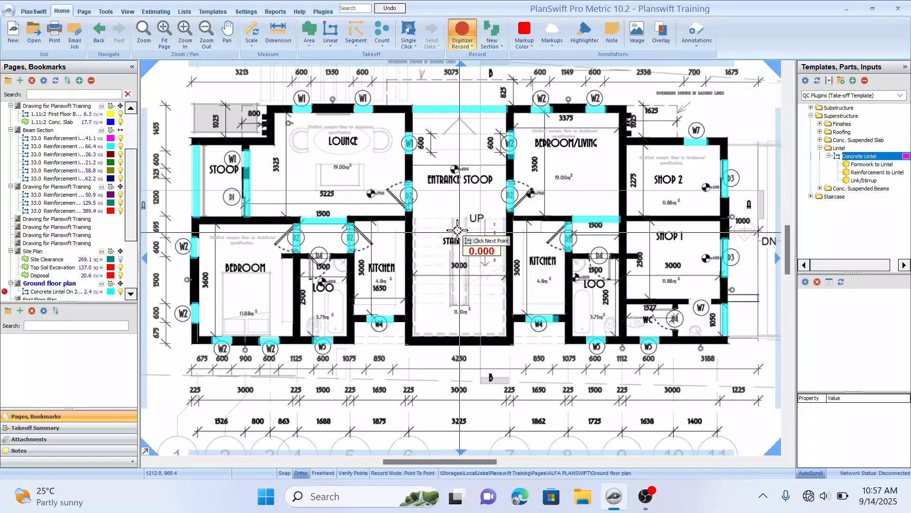
pyautogui.moveTo(541, 227); pyautogui.dragTo(559, 240)
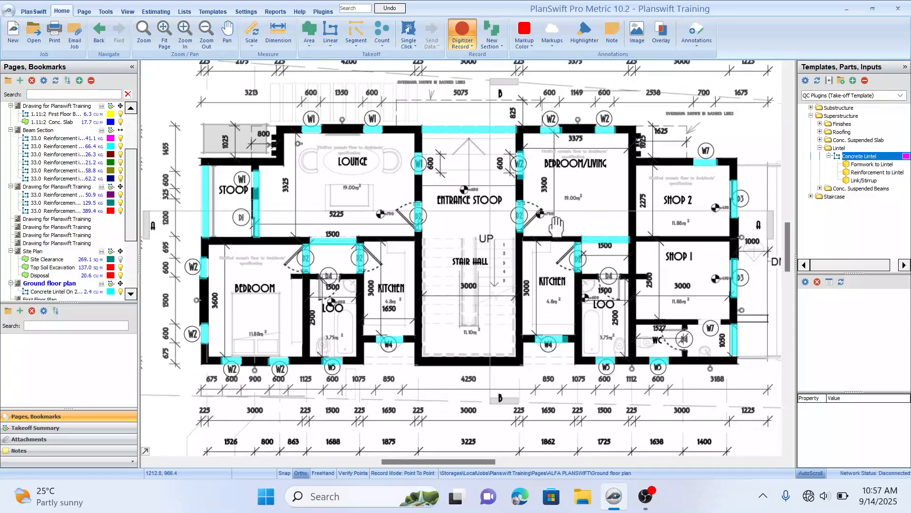
pyautogui.click(600, 158)
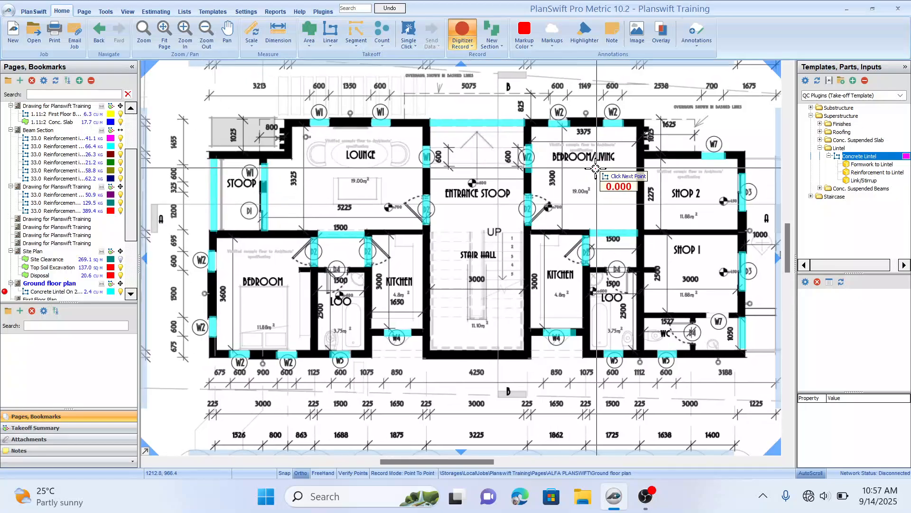
pyautogui.moveTo(599, 164); pyautogui.dragTo(597, 175)
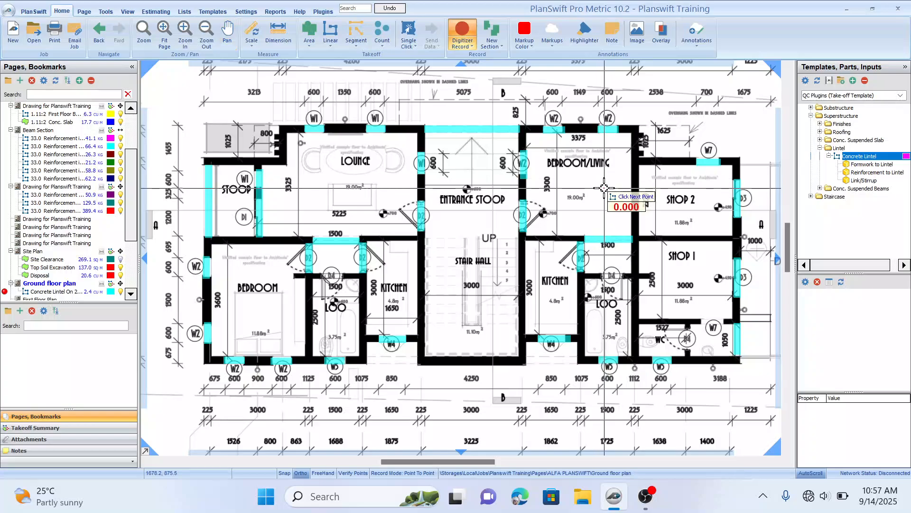
pyautogui.press('Escape')
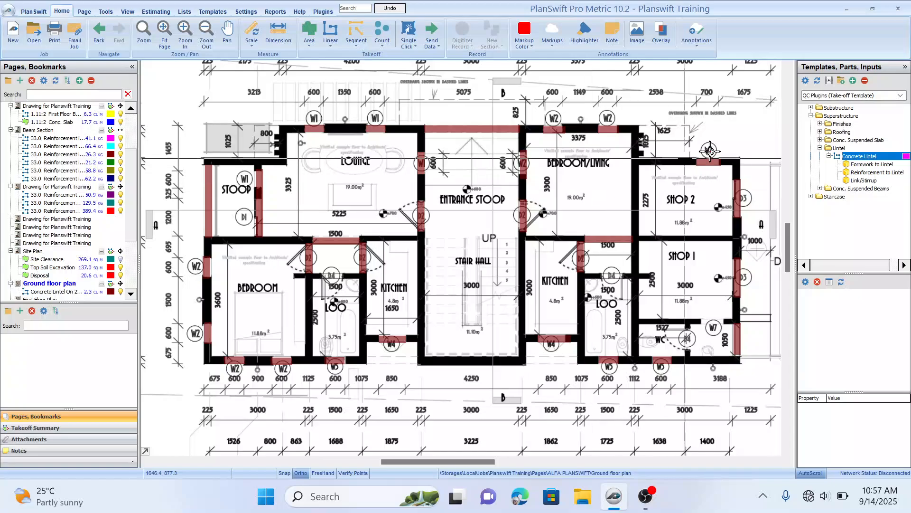
# Step: Set up the lintel item as "Concrete Lintel on 150mm Wall (Ground Floor)" with extension 0.23 m, thickness 0.23 m and width 0.15 m
pyautogui.doubleClick(811, 155)
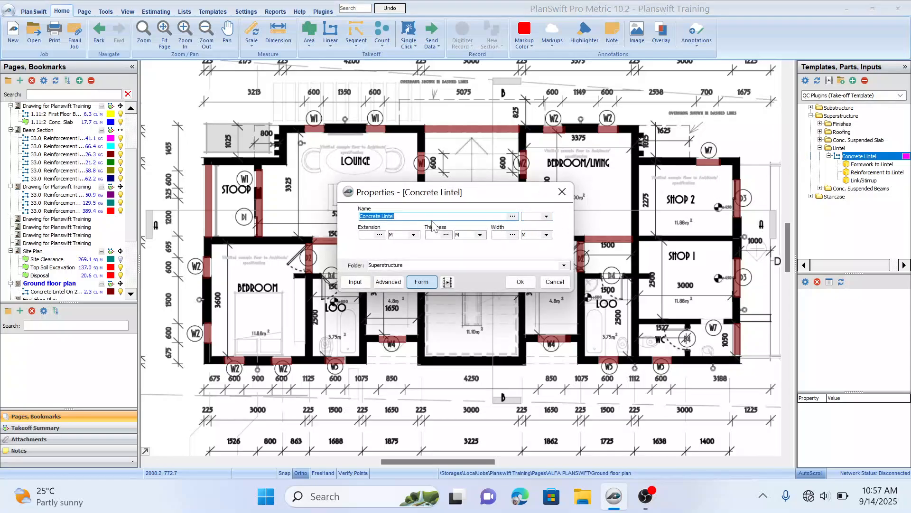
pyautogui.click(394, 216)
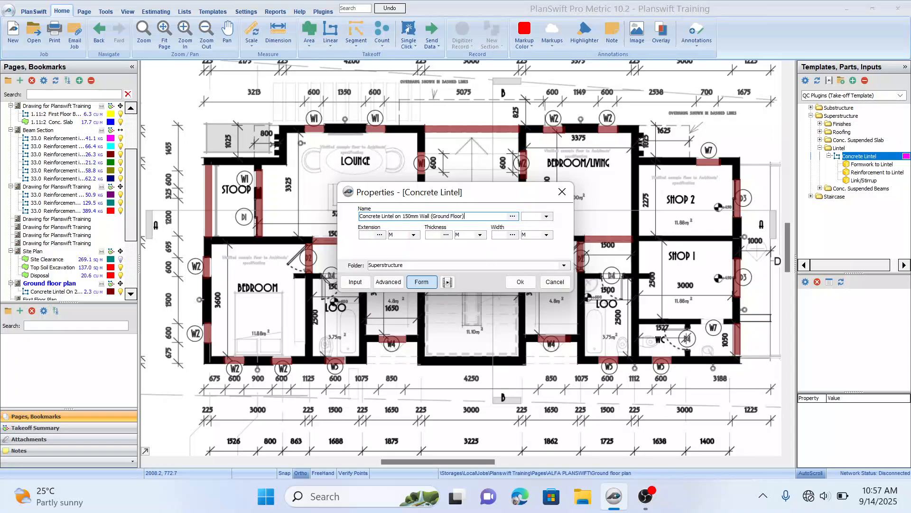
pyautogui.click(369, 237)
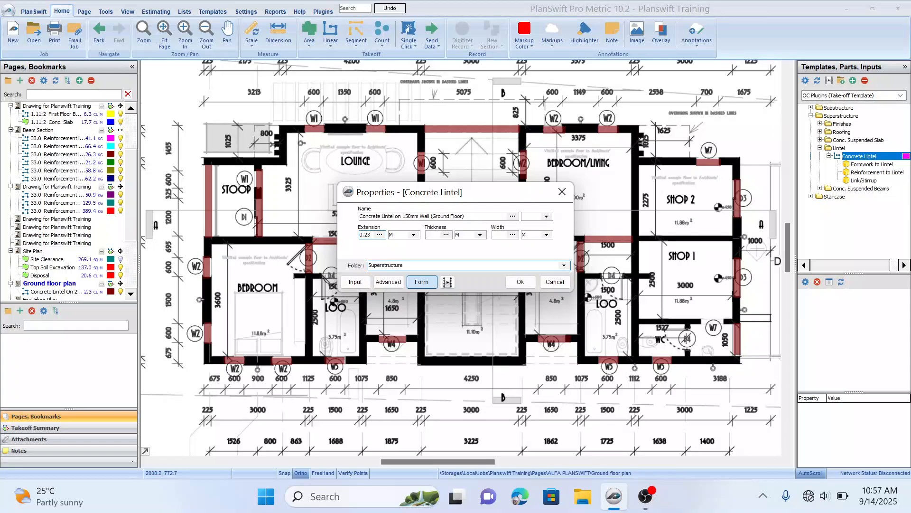
pyautogui.click(439, 234)
pyautogui.click(502, 234)
pyautogui.click(503, 215)
pyautogui.click(524, 286)
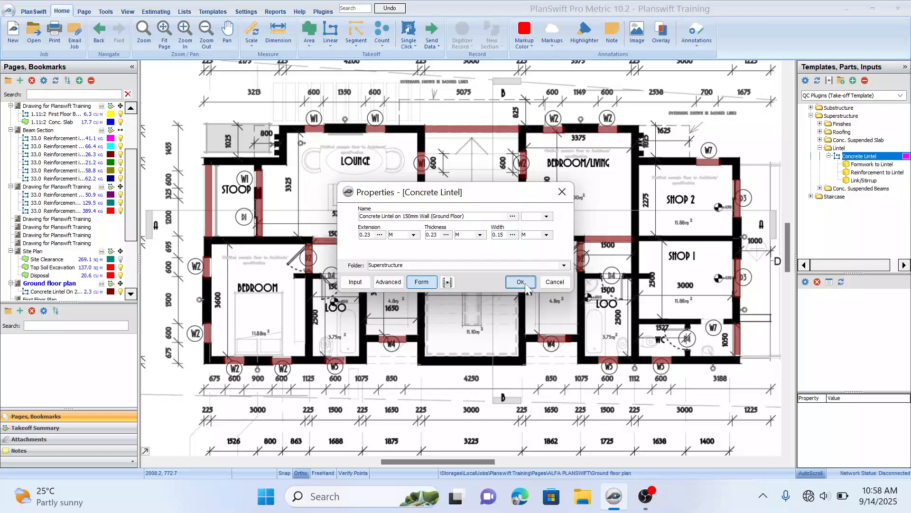
# Step: Trace 150mm-wall lintels over the loo doors in both units and over the WC doors
pyautogui.moveTo(408, 286); pyautogui.dragTo(461, 279)
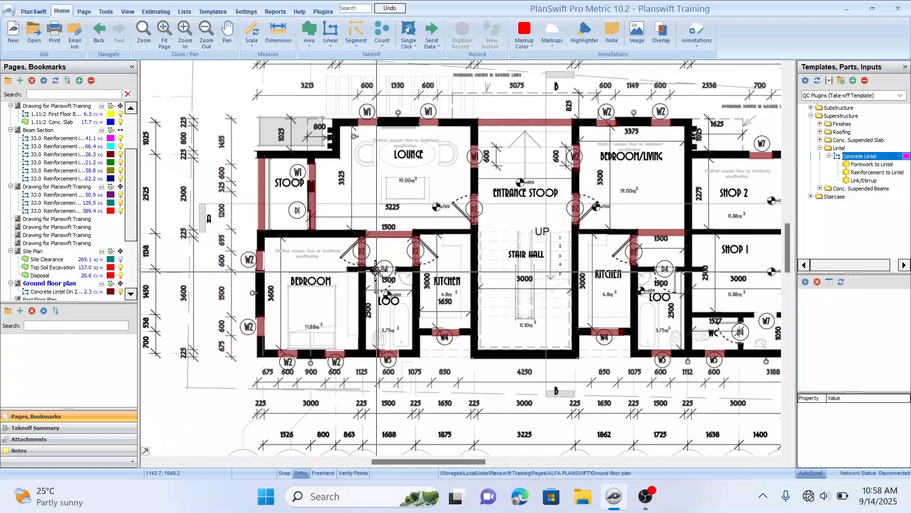
pyautogui.click(374, 267)
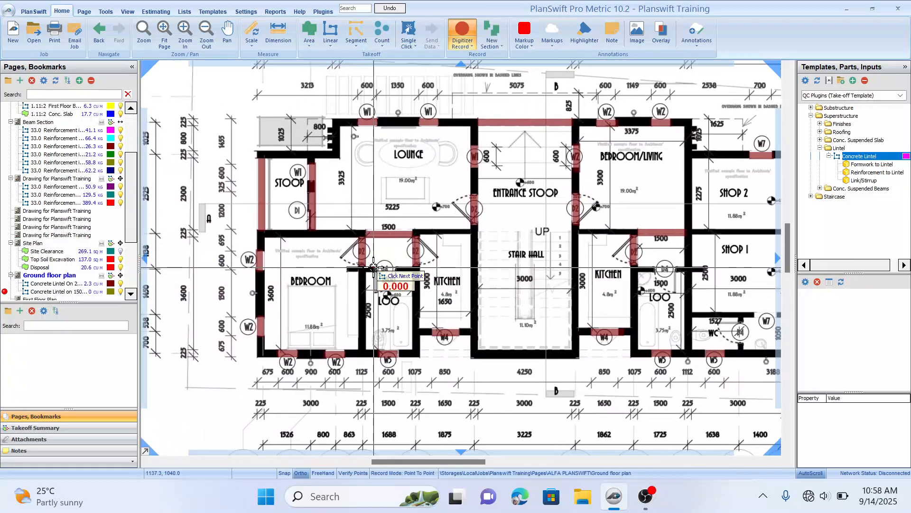
pyautogui.click(398, 268)
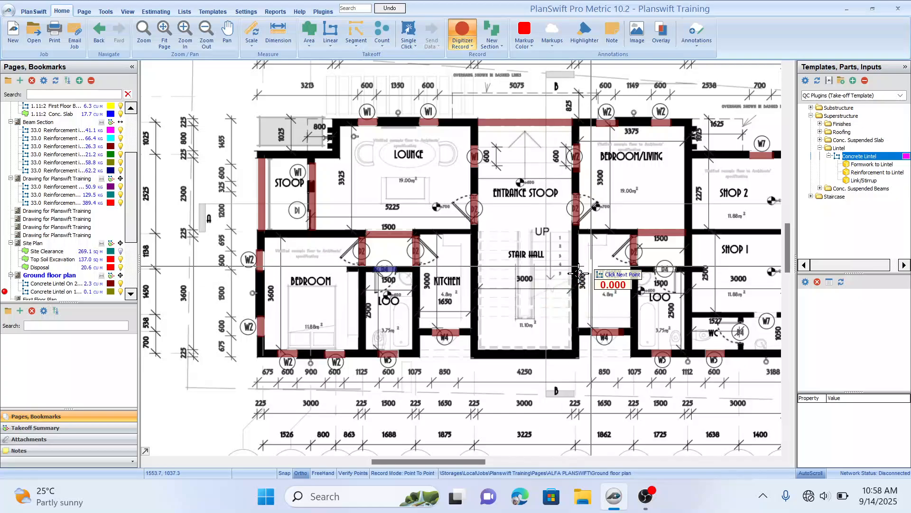
pyautogui.moveTo(584, 266); pyautogui.dragTo(460, 261)
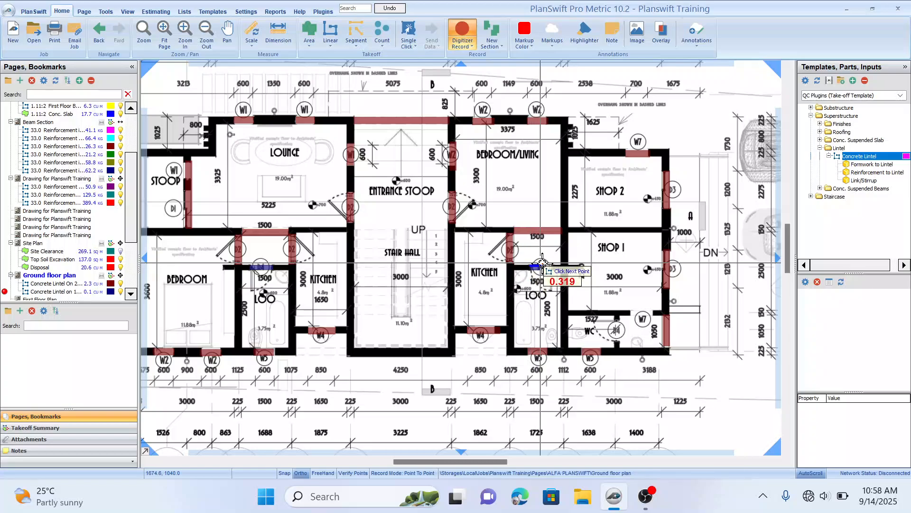
pyautogui.click(557, 265)
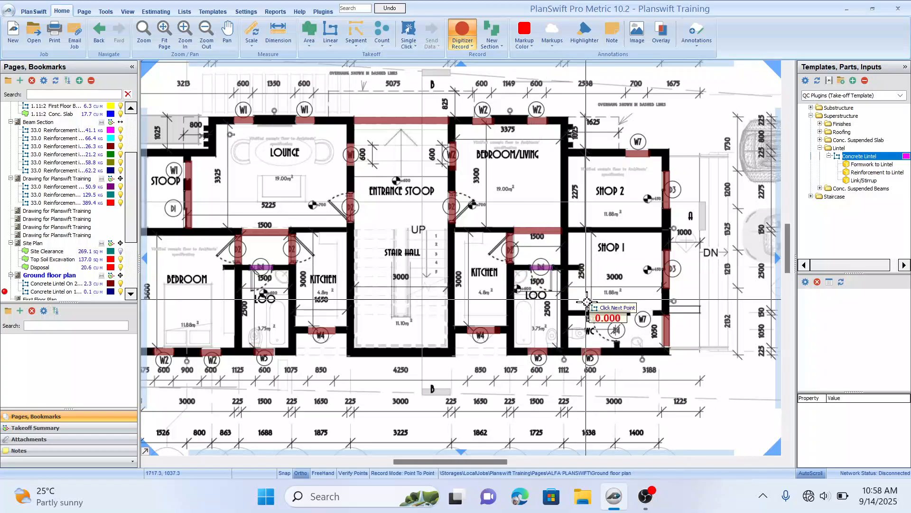
pyautogui.moveTo(579, 301); pyautogui.dragTo(477, 249)
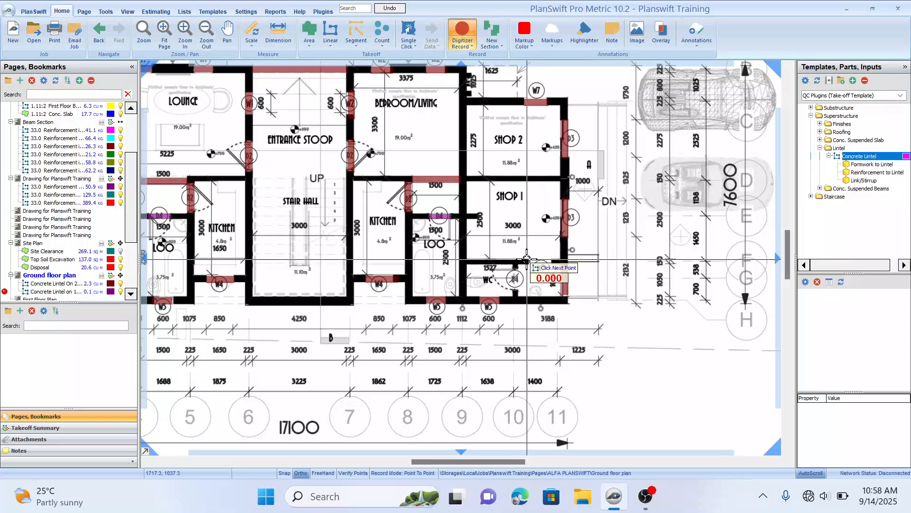
pyautogui.doubleClick(551, 260)
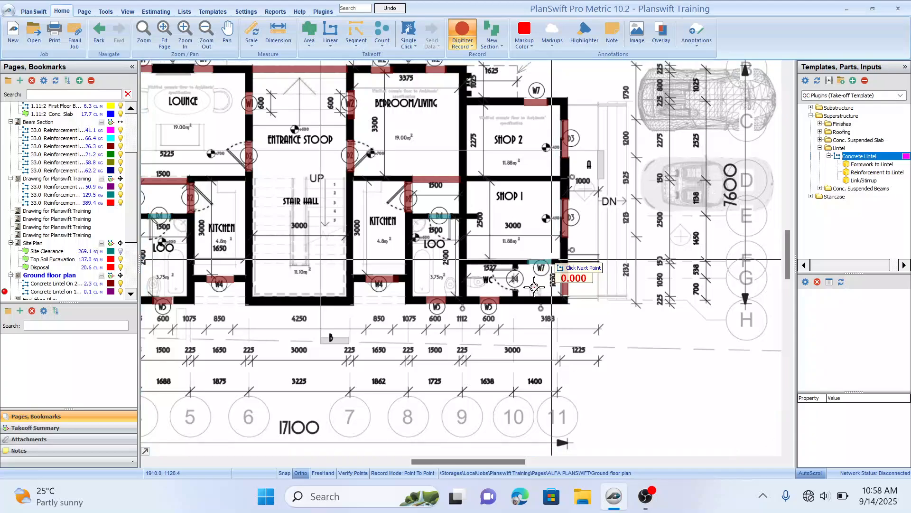
pyautogui.click(517, 267)
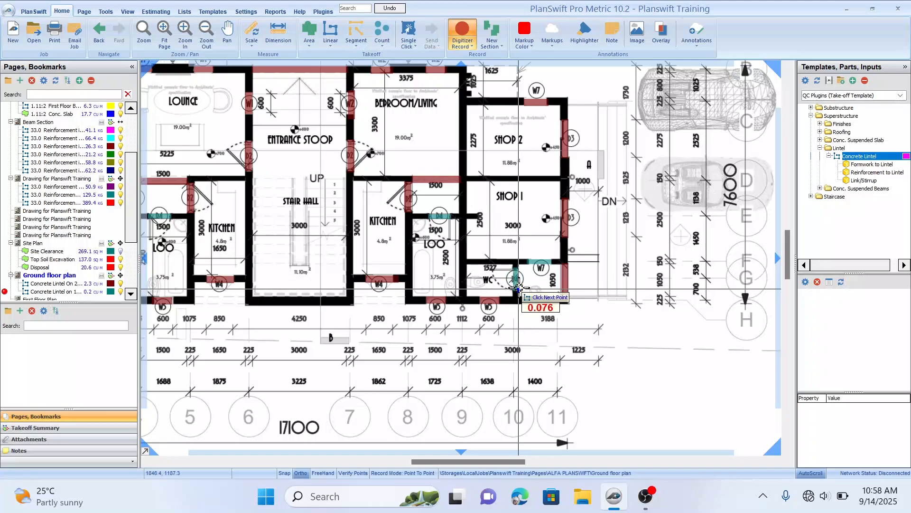
pyautogui.doubleClick(517, 290)
pyautogui.scroll(-4, 511, 225)
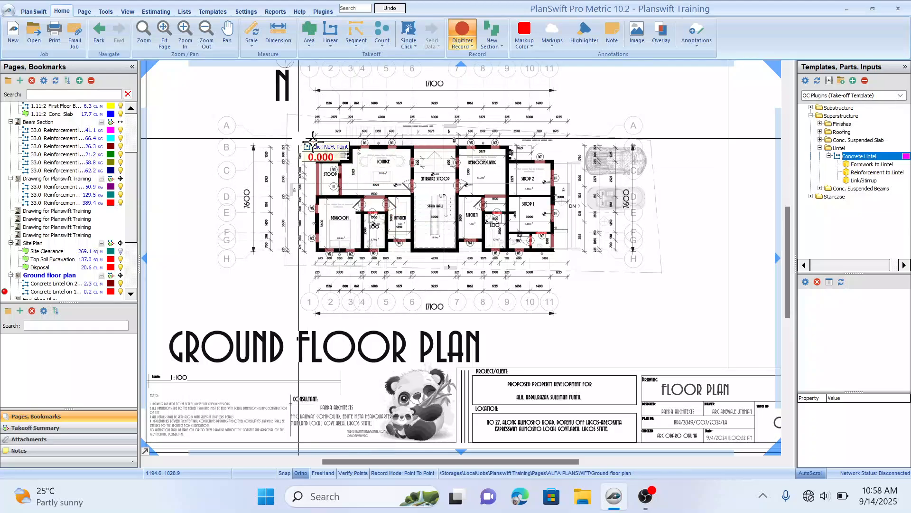
pyautogui.press('Escape')
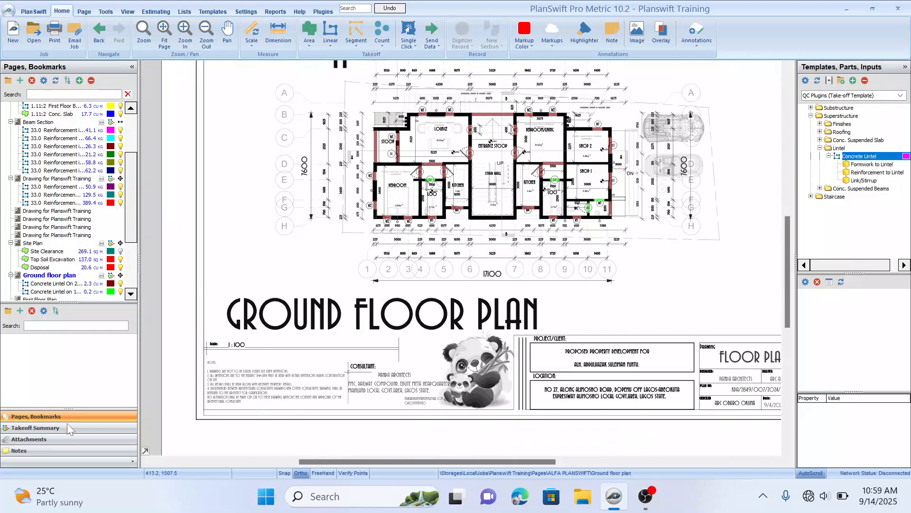
# Step: Open the takeoff summary, widen it, and examine the two ground-floor concrete lintel items and their sub-items
pyautogui.click(64, 429)
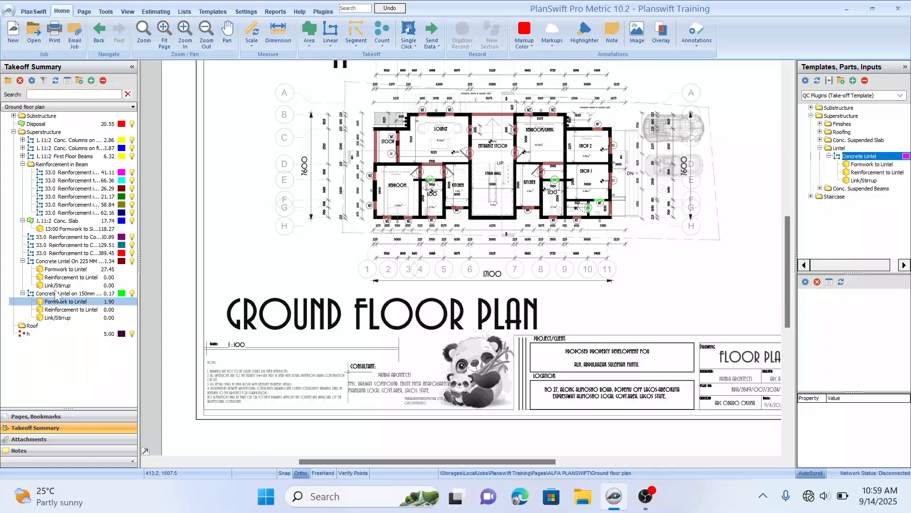
pyautogui.click(76, 262)
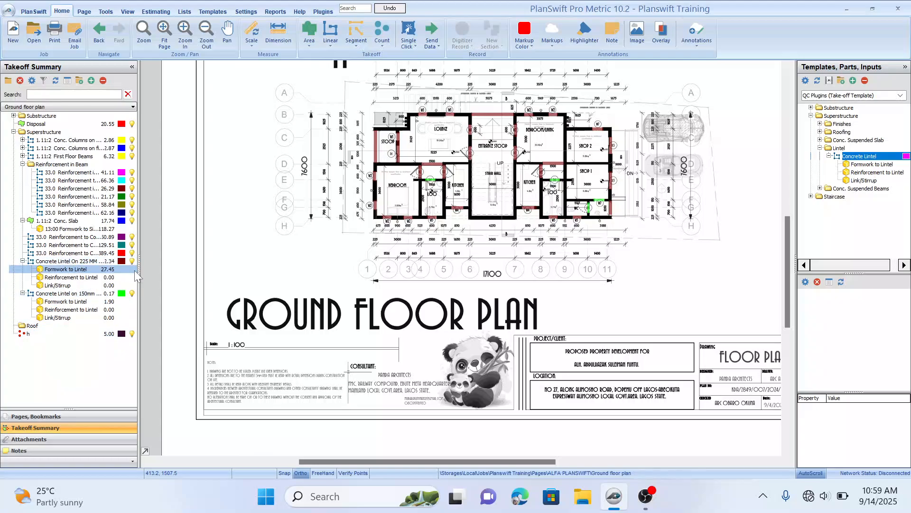
pyautogui.moveTo(139, 281); pyautogui.dragTo(178, 281)
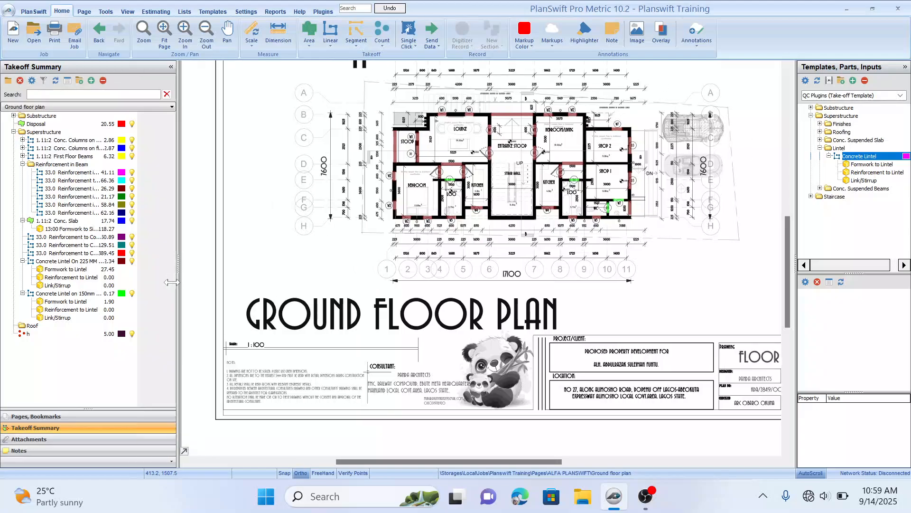
pyautogui.click(108, 270)
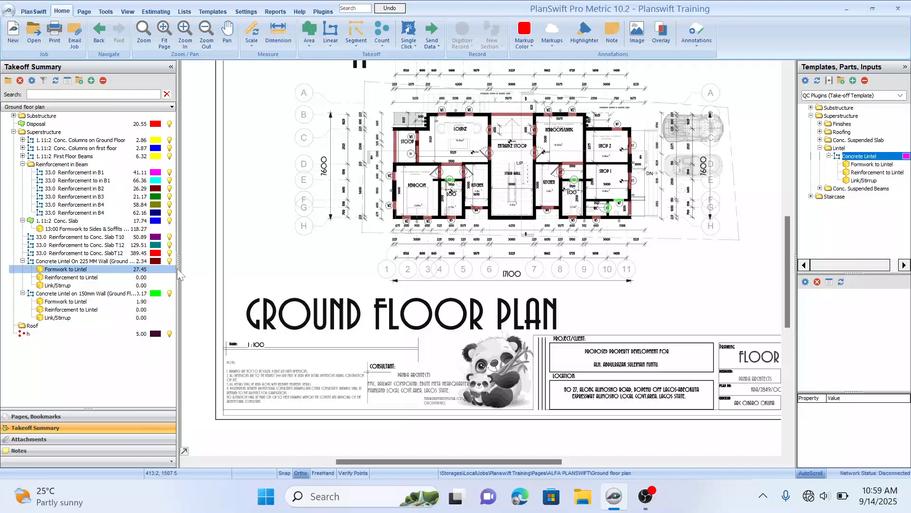
pyautogui.moveTo(178, 273); pyautogui.dragTo(236, 266)
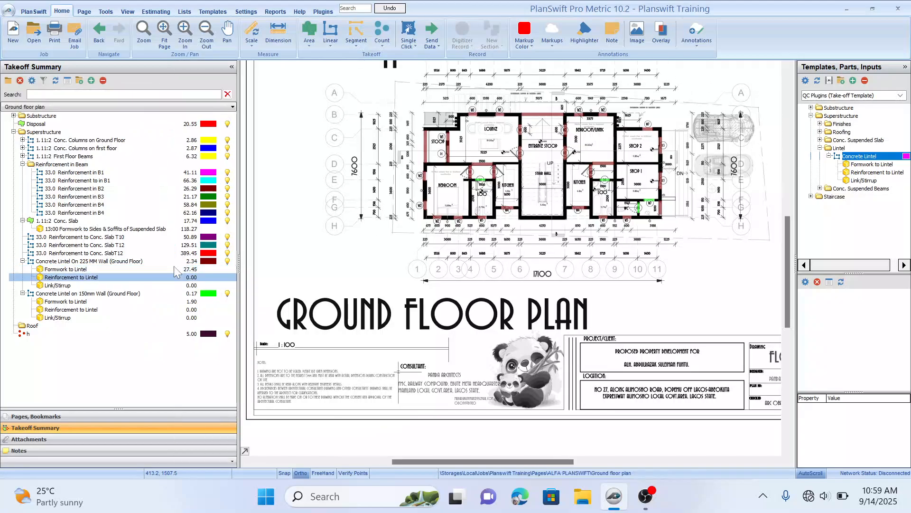
pyautogui.click(106, 264)
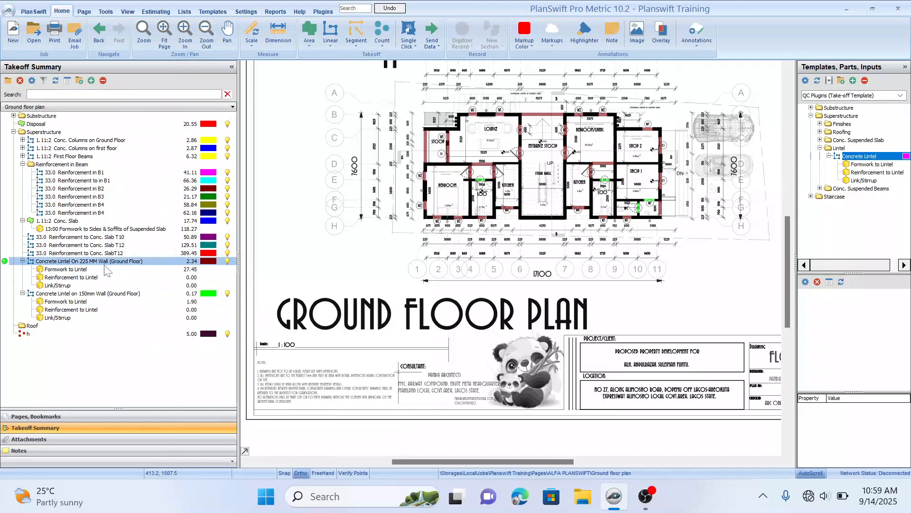
pyautogui.click(186, 269)
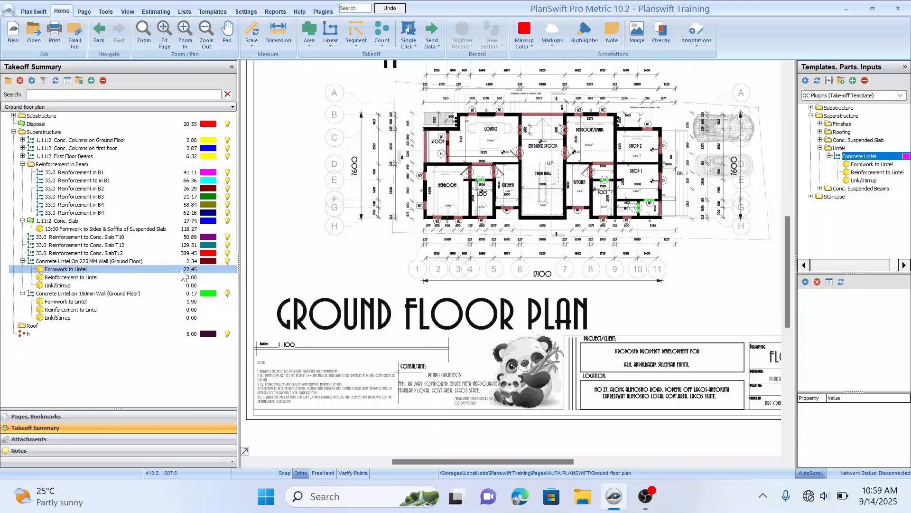
pyautogui.click(121, 278)
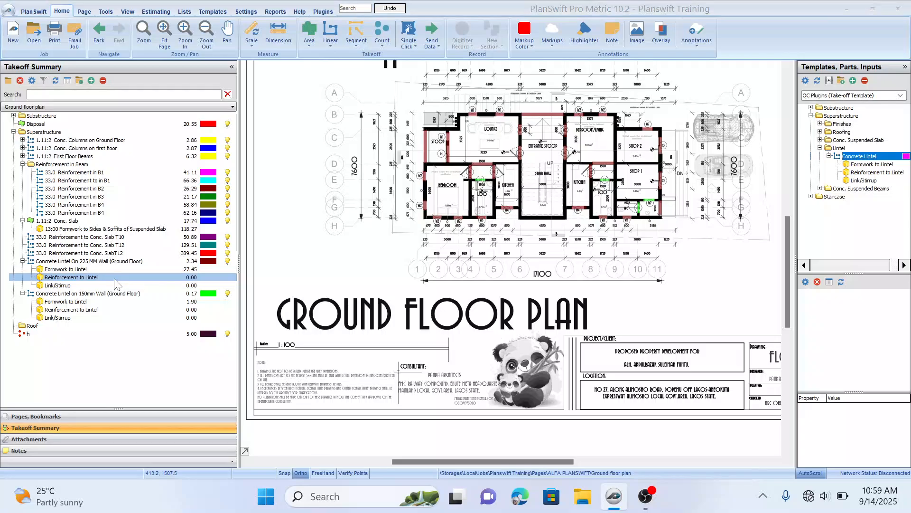
# Step: Set the diameter of the 225 mm wall lintel's reinforcement to 12 mm
pyautogui.doubleClick(116, 280)
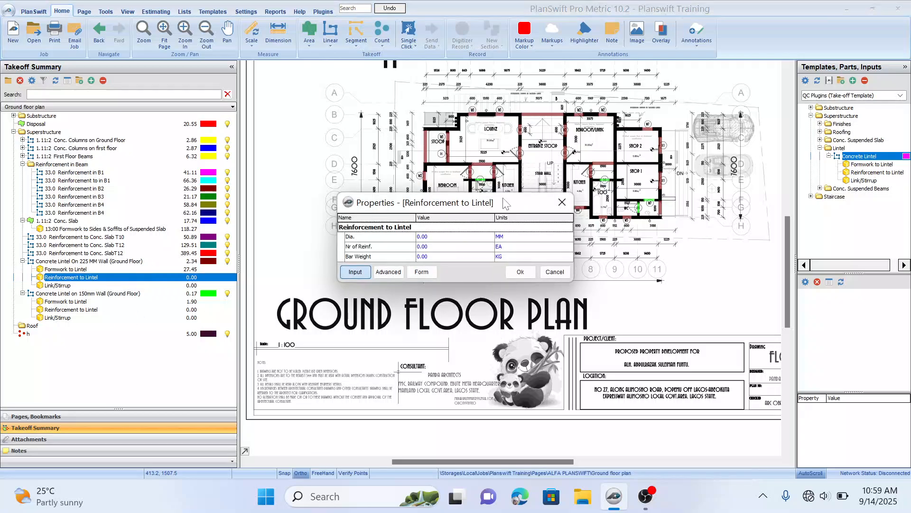
pyautogui.moveTo(507, 203); pyautogui.dragTo(502, 182)
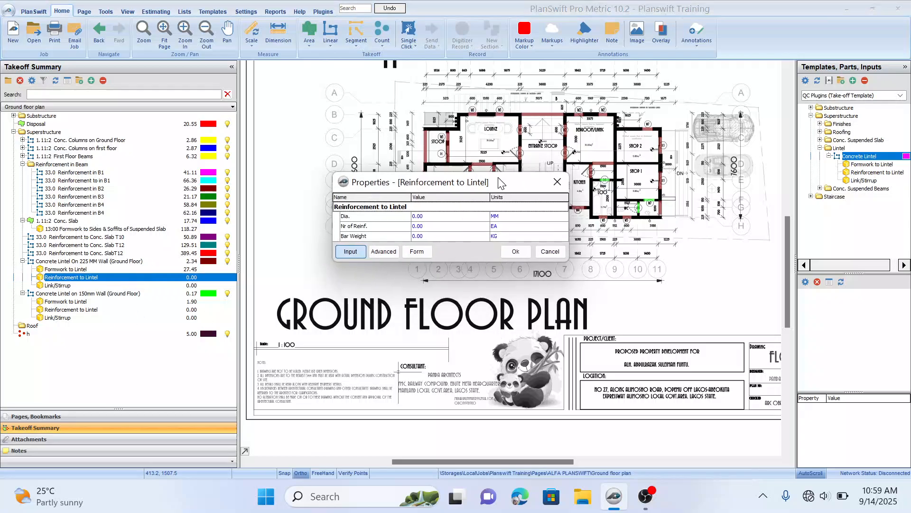
pyautogui.click(444, 216)
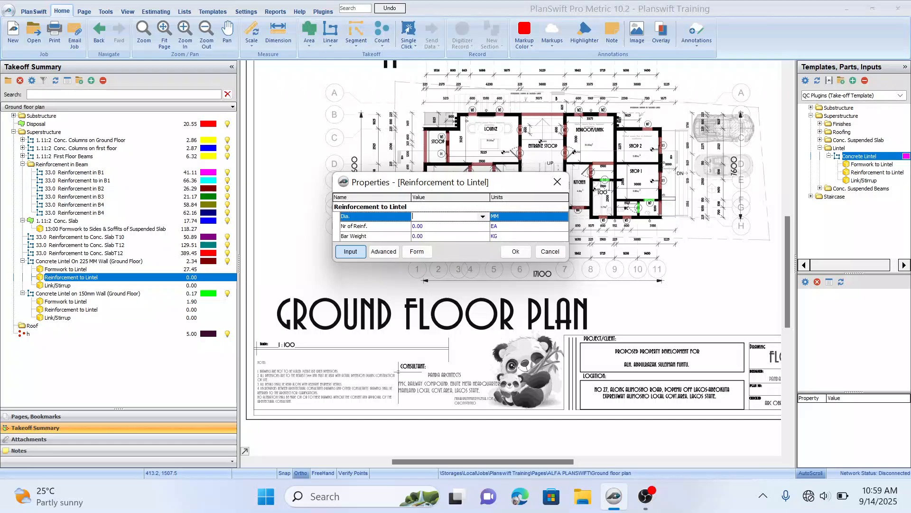
pyautogui.click(483, 216)
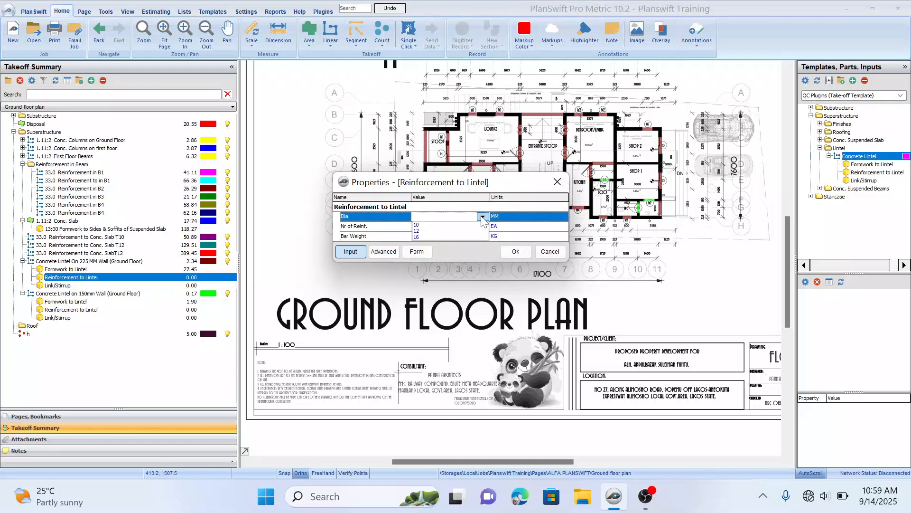
pyautogui.click(430, 231)
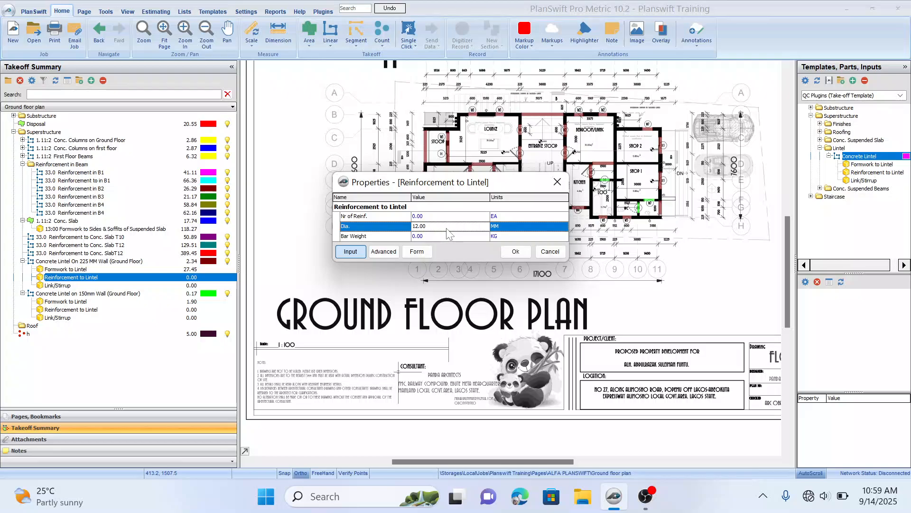
pyautogui.click(516, 252)
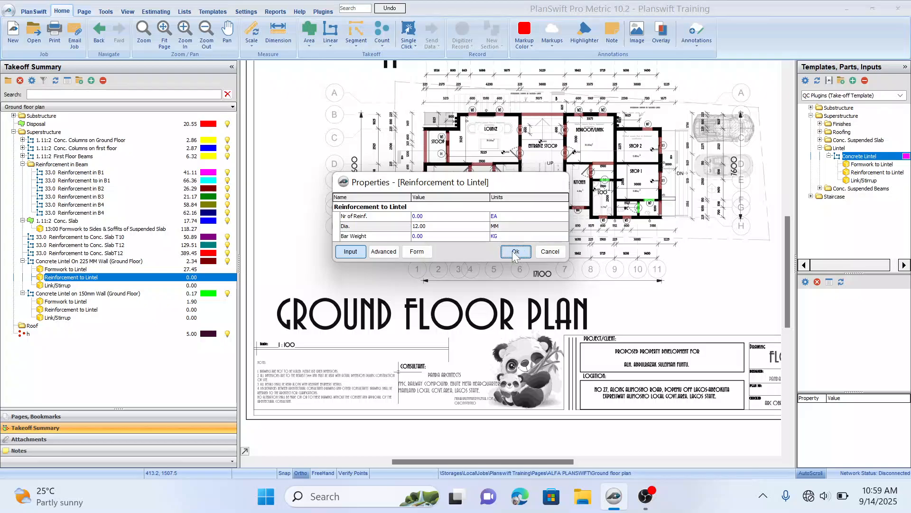
# Step: Open the pages list and leaf through the drawing pages from the site plan down to the elevations
pyautogui.click(119, 417)
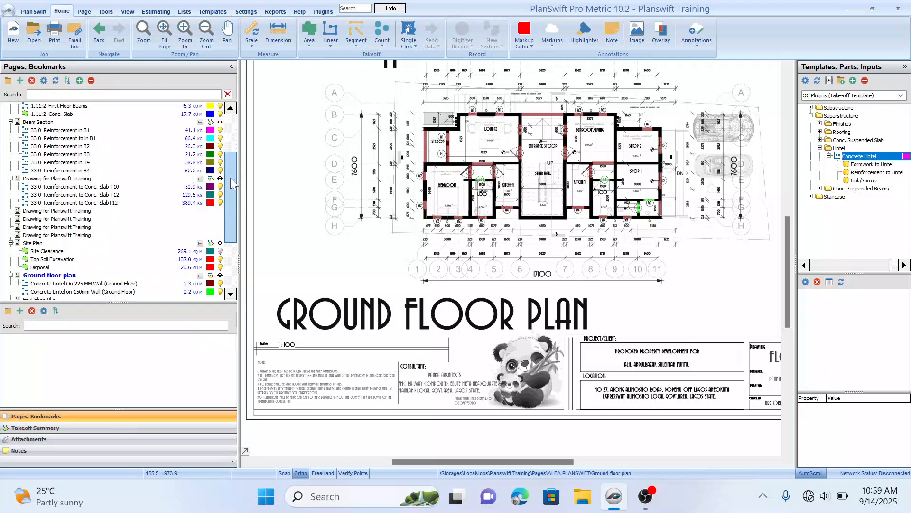
pyautogui.moveTo(230, 177); pyautogui.dragTo(237, 194)
pyautogui.scroll(1, 239, 200)
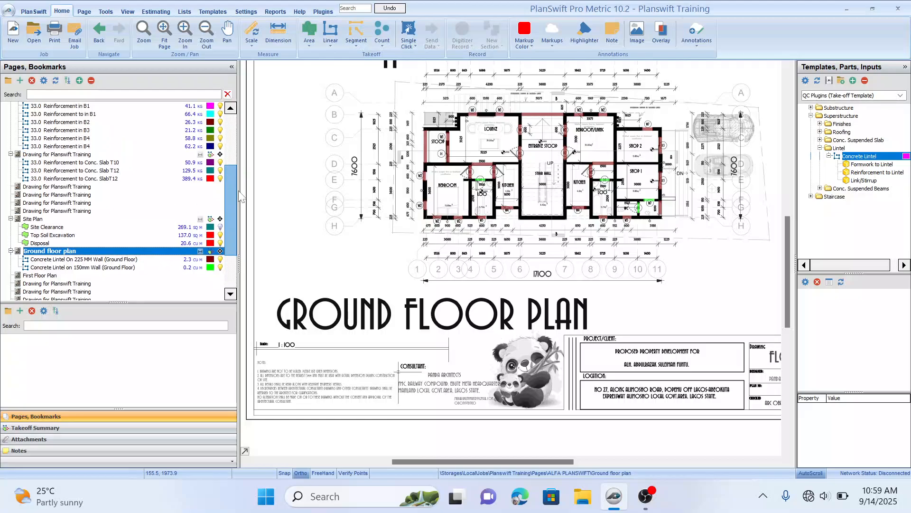
pyautogui.click(56, 156)
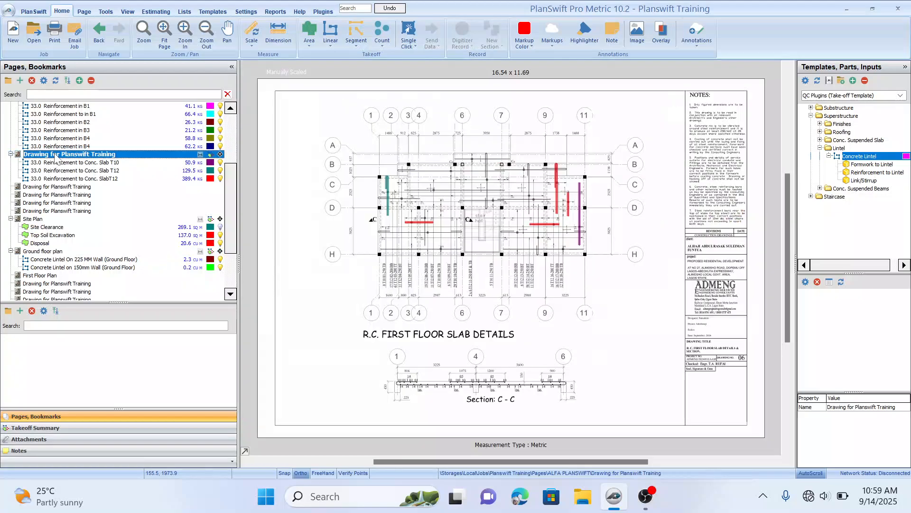
pyautogui.click(51, 188)
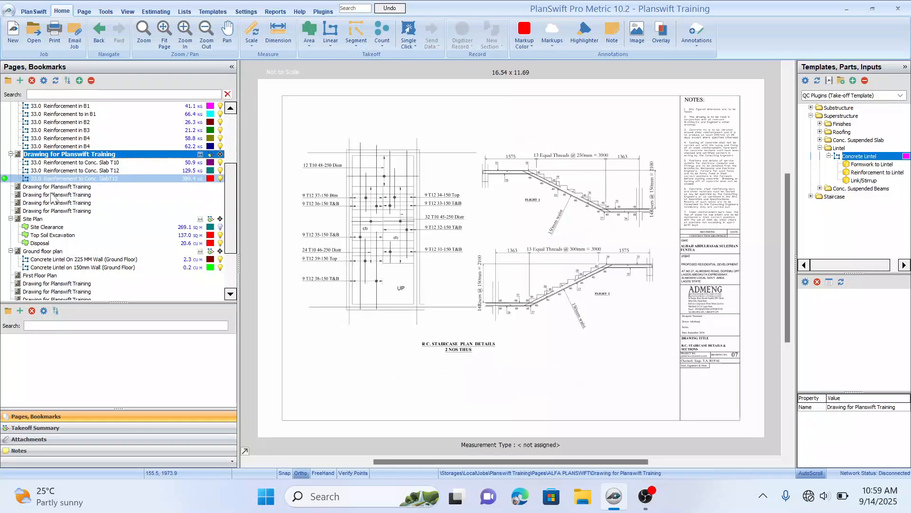
pyautogui.click(52, 195)
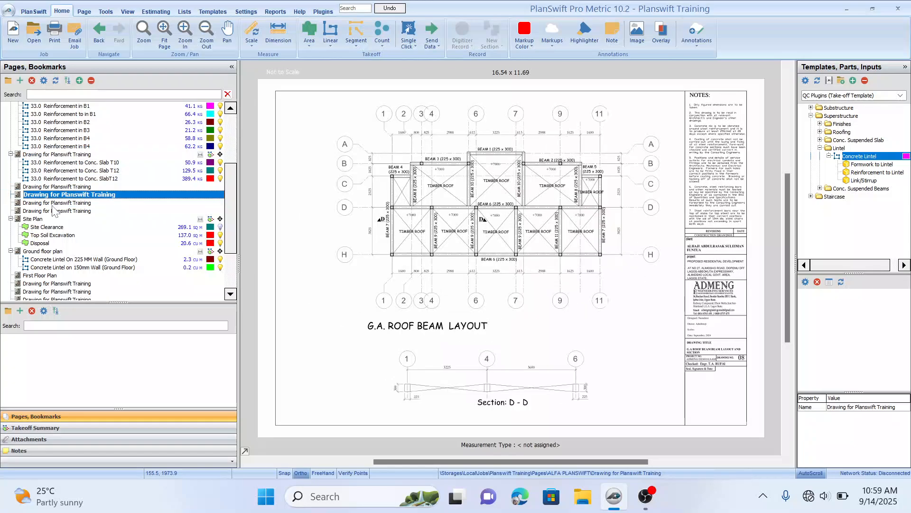
pyautogui.click(52, 203)
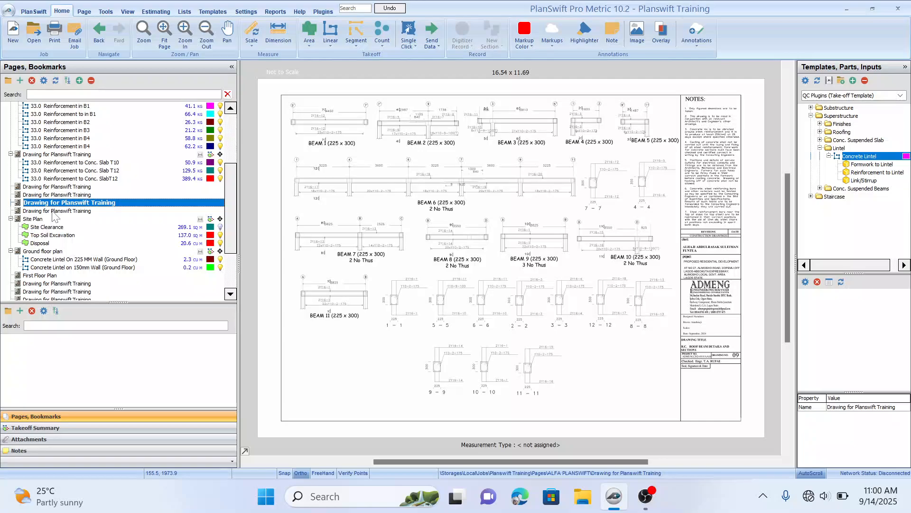
pyautogui.click(52, 211)
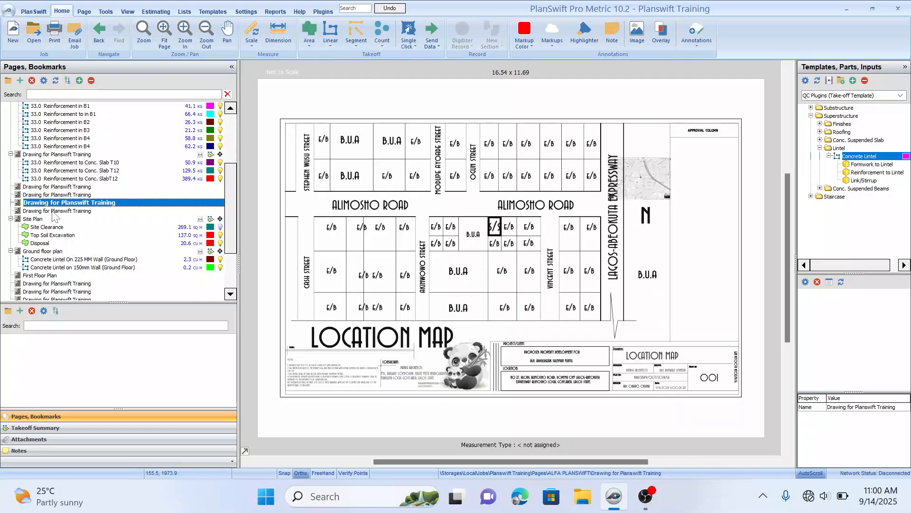
pyautogui.click(34, 219)
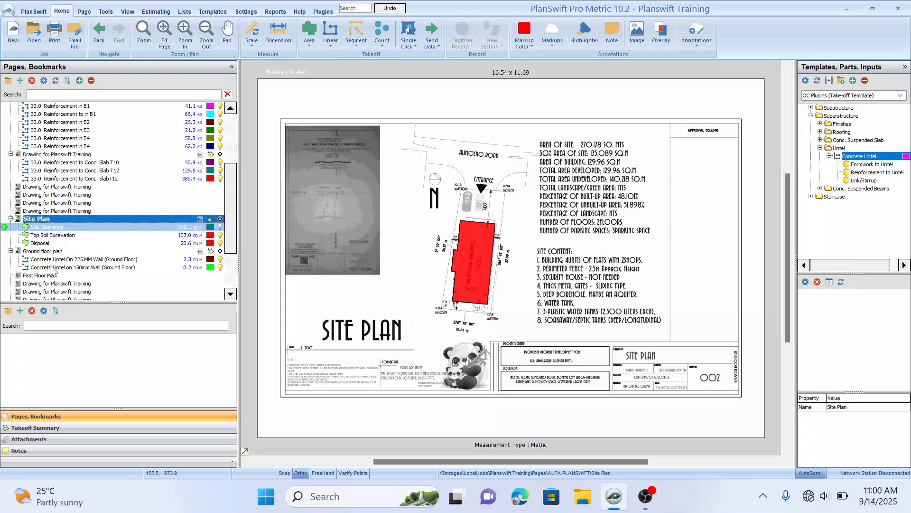
pyautogui.click(43, 251)
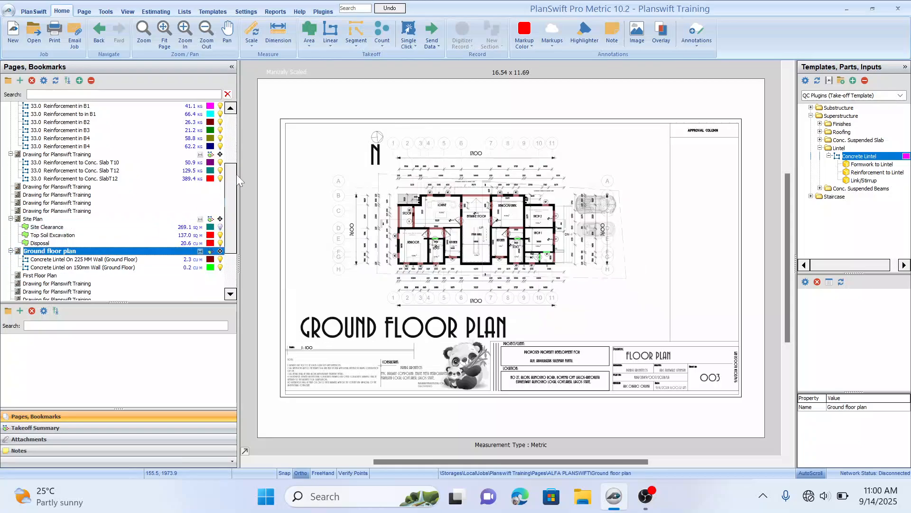
pyautogui.moveTo(227, 184); pyautogui.dragTo(228, 203)
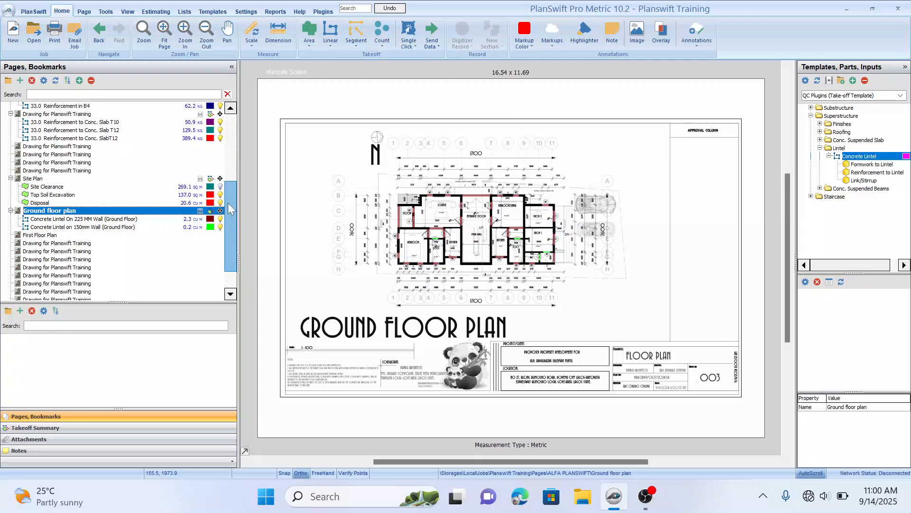
pyautogui.click(38, 236)
pyautogui.click(38, 244)
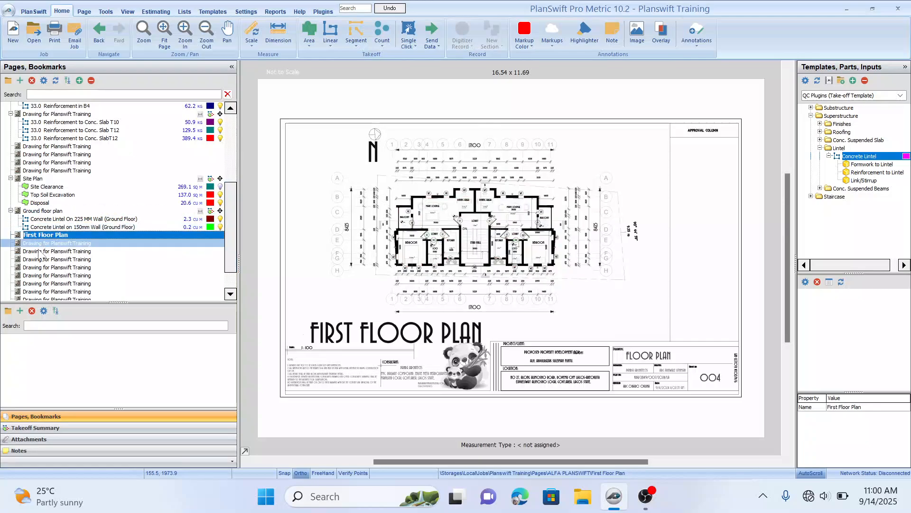
pyautogui.click(40, 252)
pyautogui.click(43, 241)
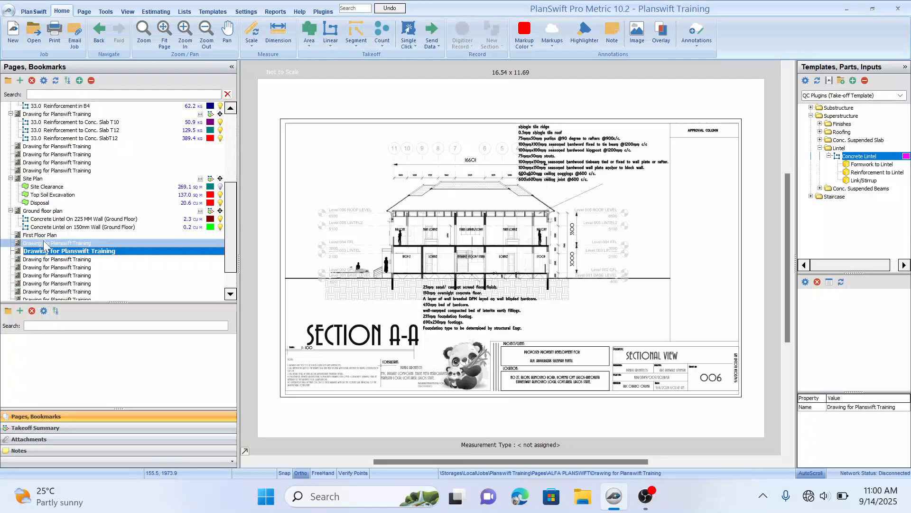
pyautogui.click(51, 253)
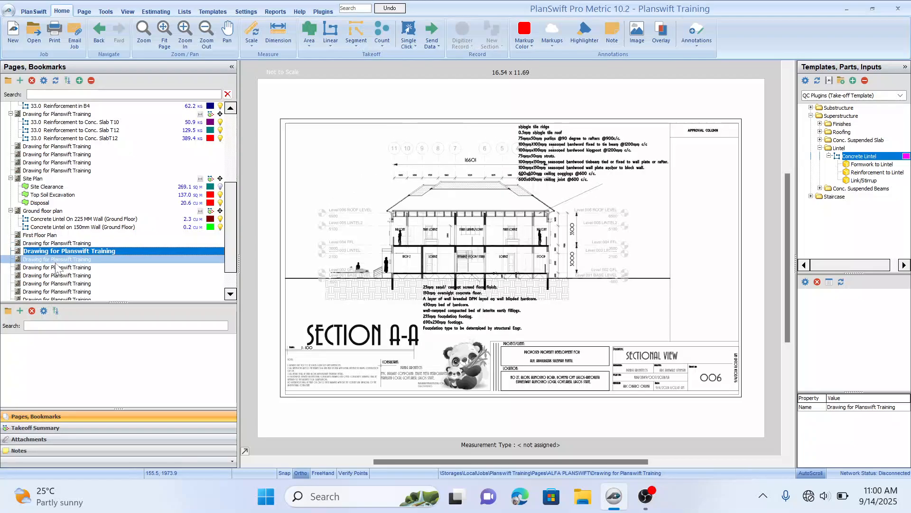
pyautogui.click(53, 260)
pyautogui.click(54, 268)
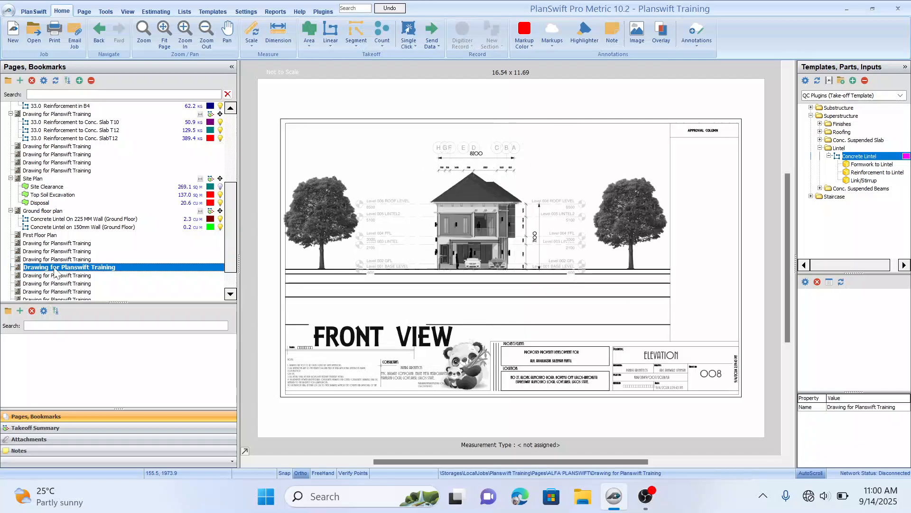
pyautogui.click(56, 276)
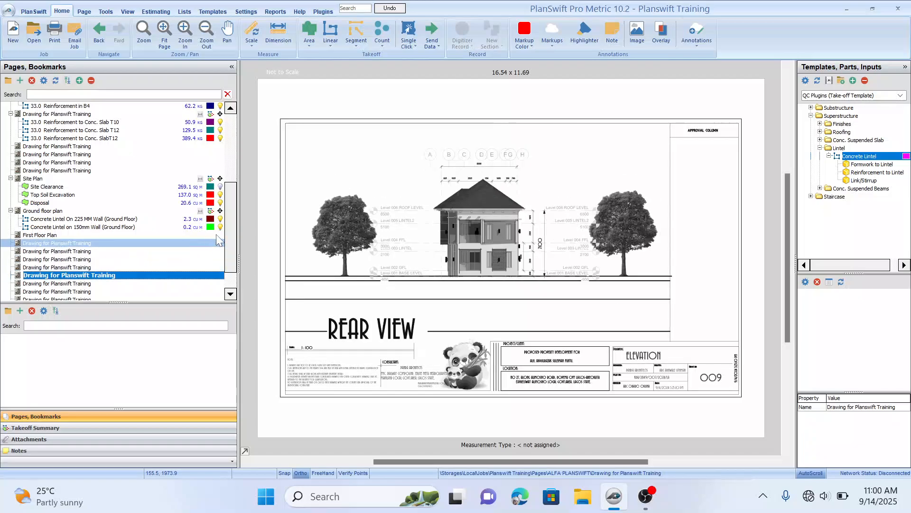
# Step: Return to the top of the pages list and step back through the beam, column and foundation drawings
pyautogui.moveTo(229, 218); pyautogui.dragTo(227, 144)
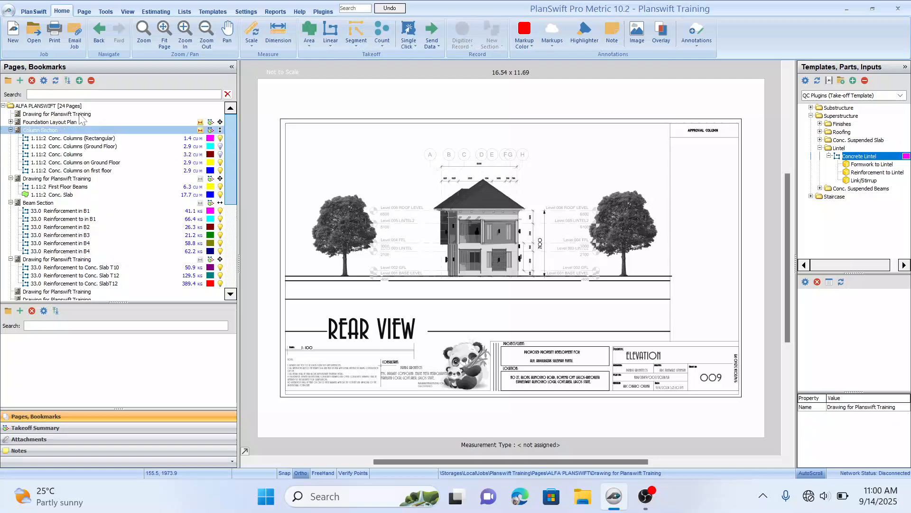
pyautogui.click(57, 283)
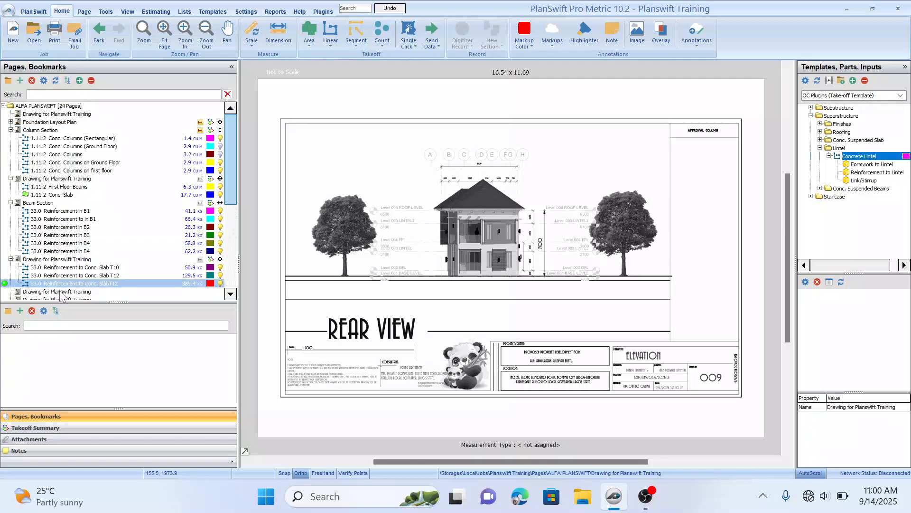
pyautogui.click(62, 292)
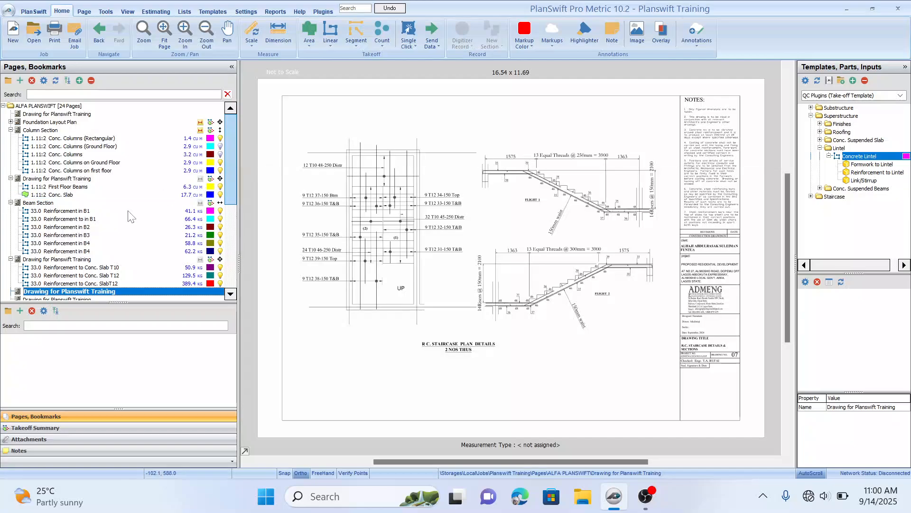
pyautogui.click(56, 260)
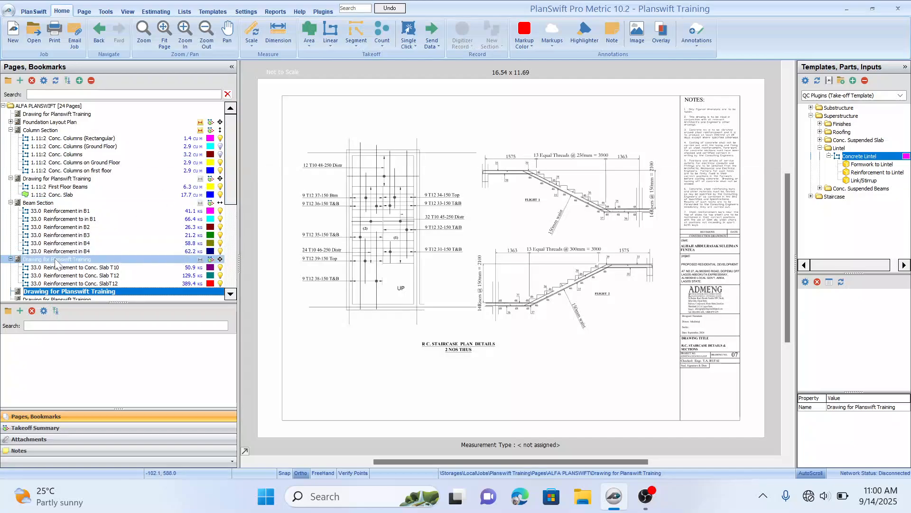
pyautogui.click(52, 204)
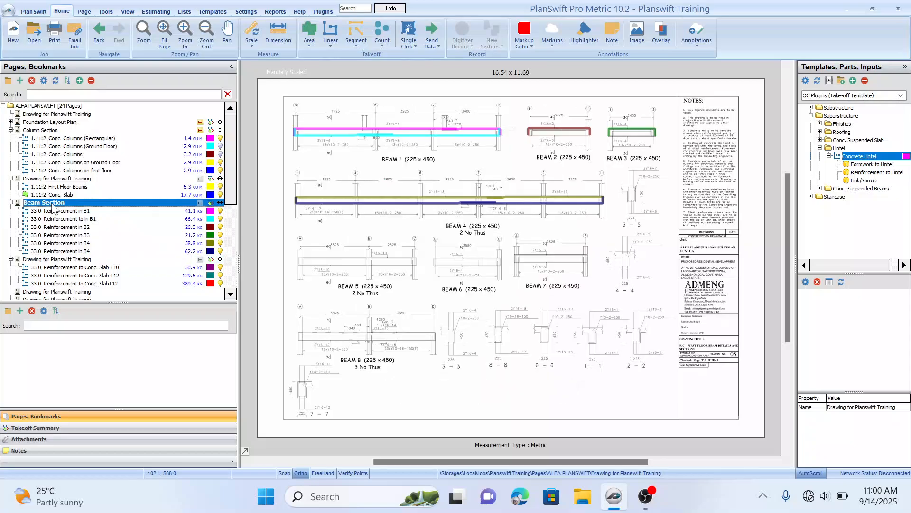
pyautogui.click(46, 179)
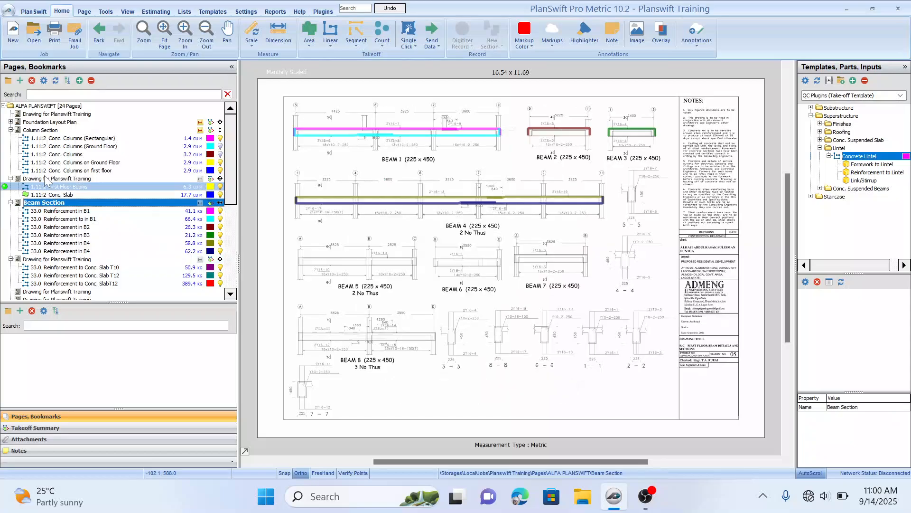
pyautogui.click(56, 132)
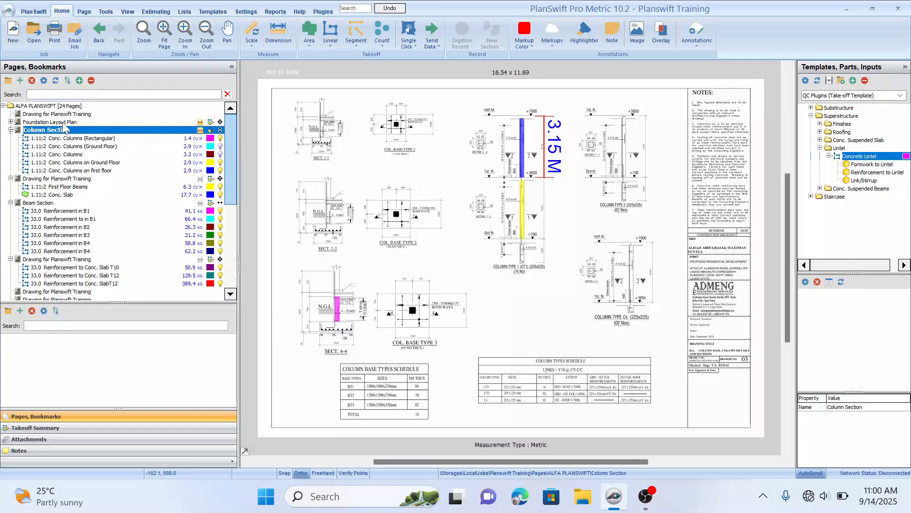
pyautogui.click(62, 121)
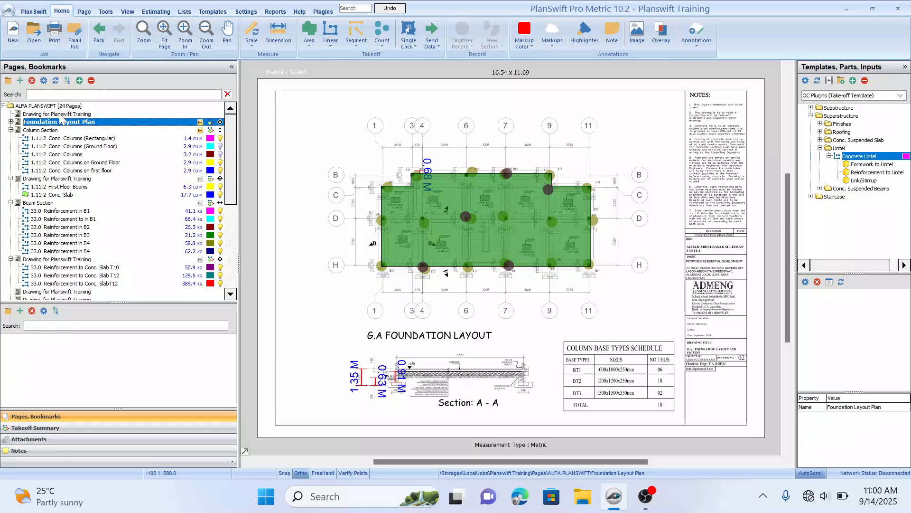
# Step: Open the general notes drawing and zoom in on the lintel schedule to examine its depths, widths and bars
pyautogui.click(58, 113)
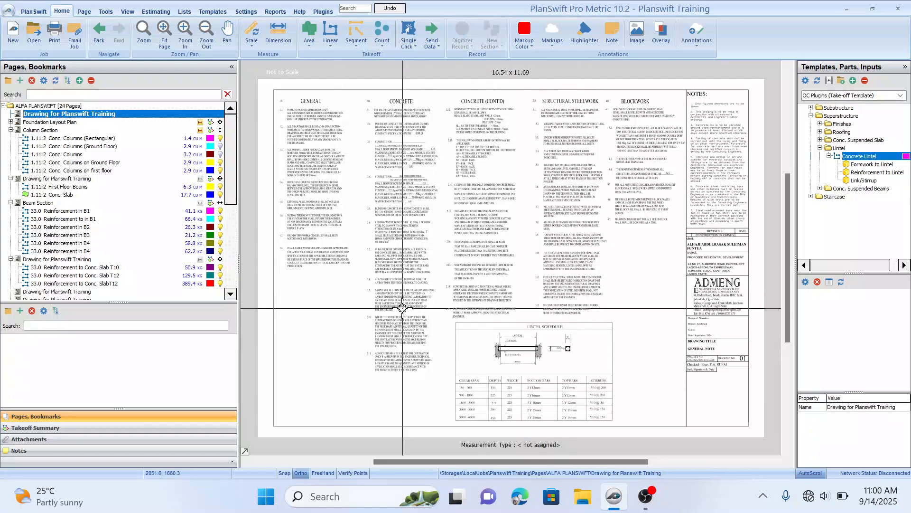
pyautogui.scroll(2, 402, 307)
pyautogui.moveTo(406, 342); pyautogui.dragTo(383, 205)
pyautogui.scroll(-1, 383, 205)
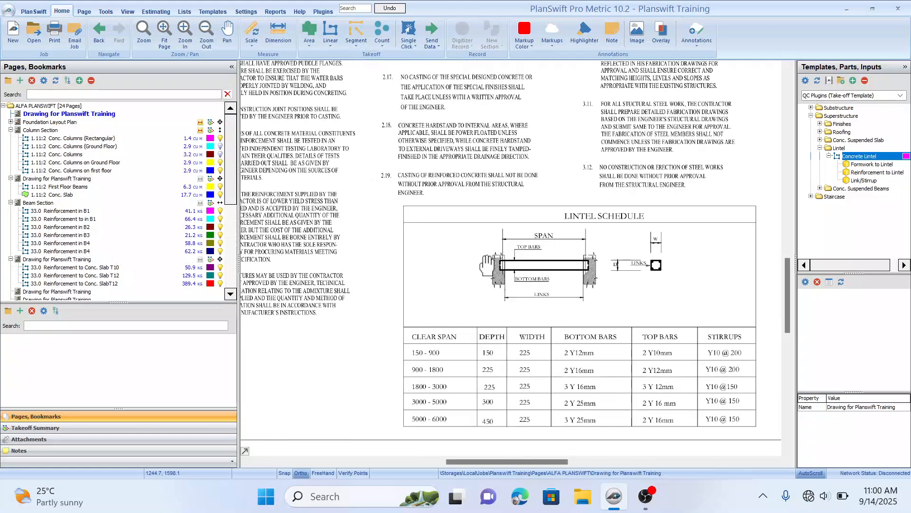
pyautogui.moveTo(486, 265); pyautogui.dragTo(450, 212)
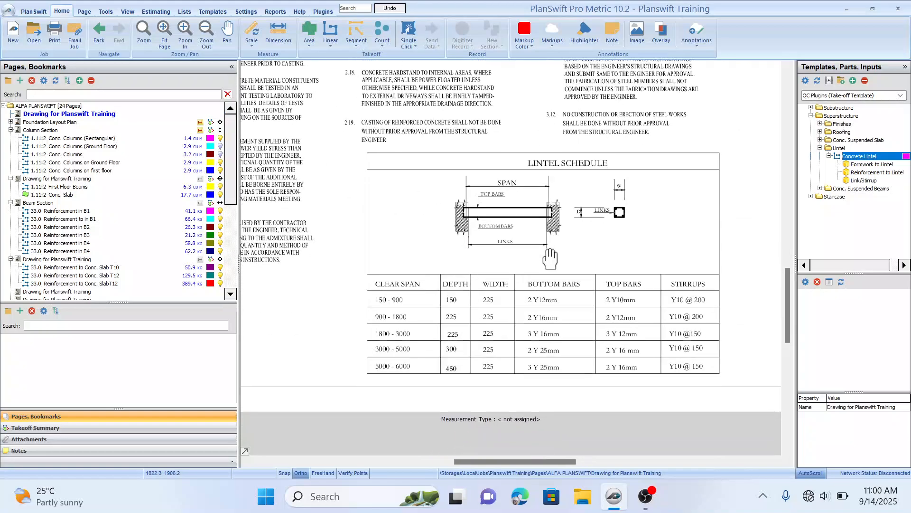
pyautogui.moveTo(550, 259)
pyautogui.mouseDown()
pyautogui.moveTo(544, 244)
pyautogui.moveTo(564, 230)
pyautogui.mouseUp()
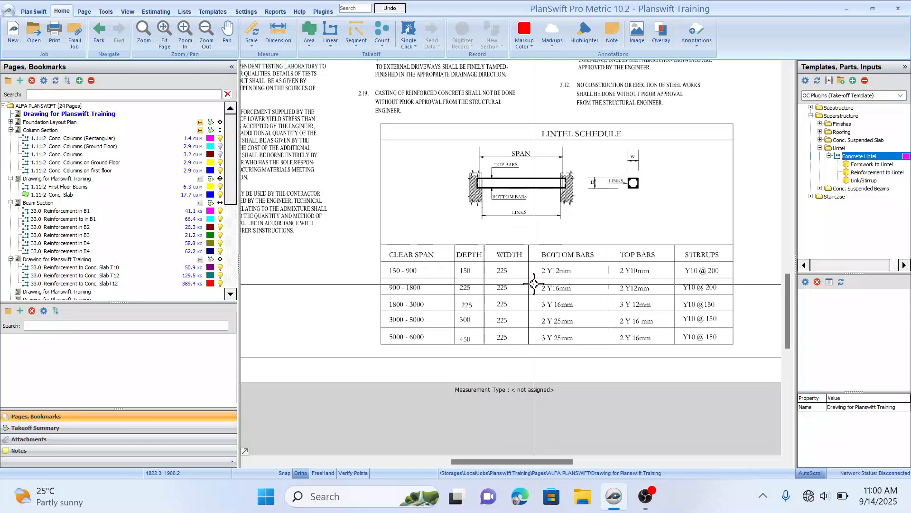
pyautogui.moveTo(534, 283); pyautogui.dragTo(568, 292)
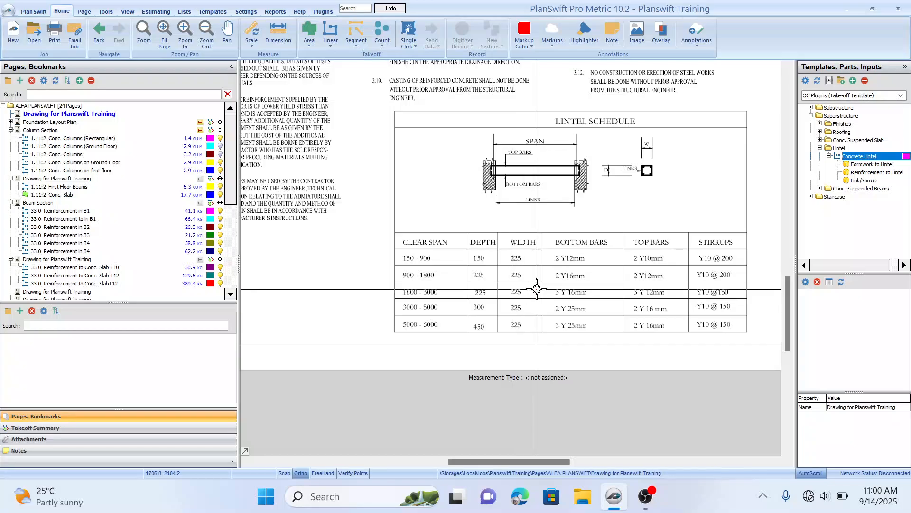
pyautogui.moveTo(515, 290); pyautogui.dragTo(516, 289)
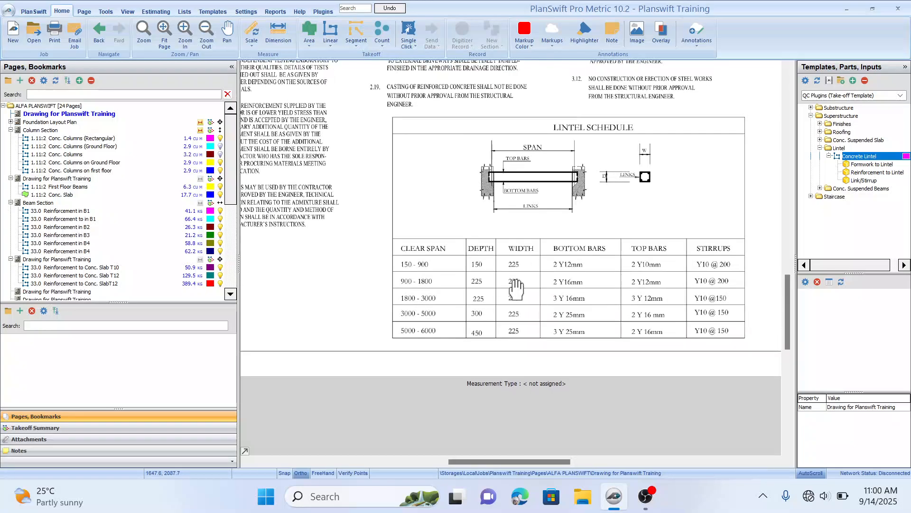
pyautogui.moveTo(532, 258); pyautogui.dragTo(536, 256)
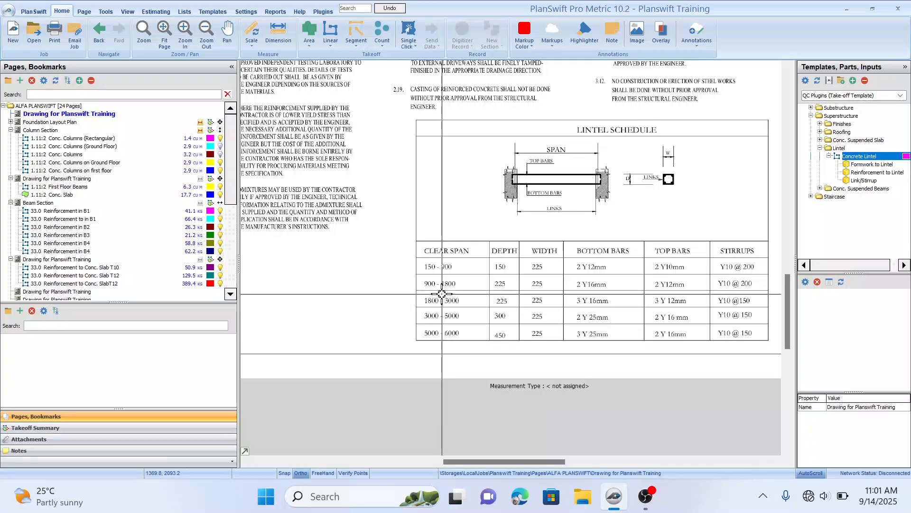
pyautogui.moveTo(602, 285); pyautogui.dragTo(589, 288)
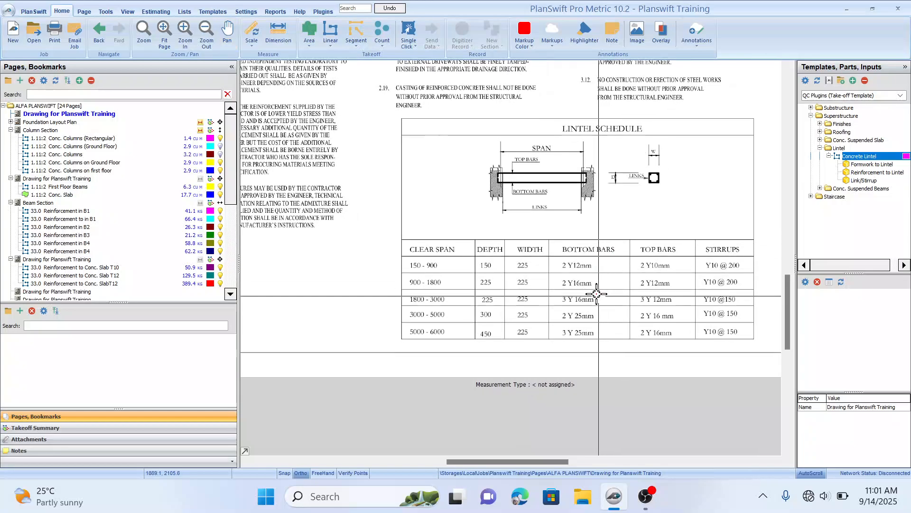
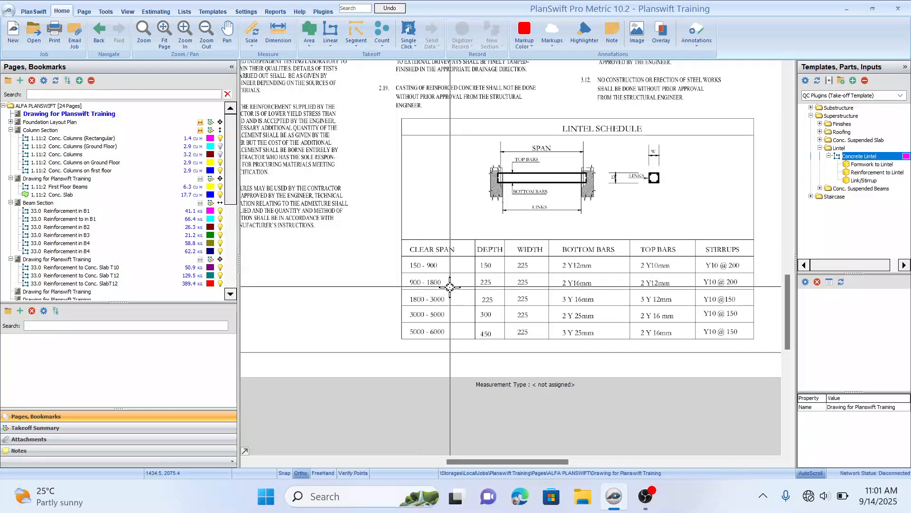
# Step: Pan across the lintel schedule to review the bottom bars, top bars and stirrups for each span
pyautogui.hscroll(1, 586, 297)
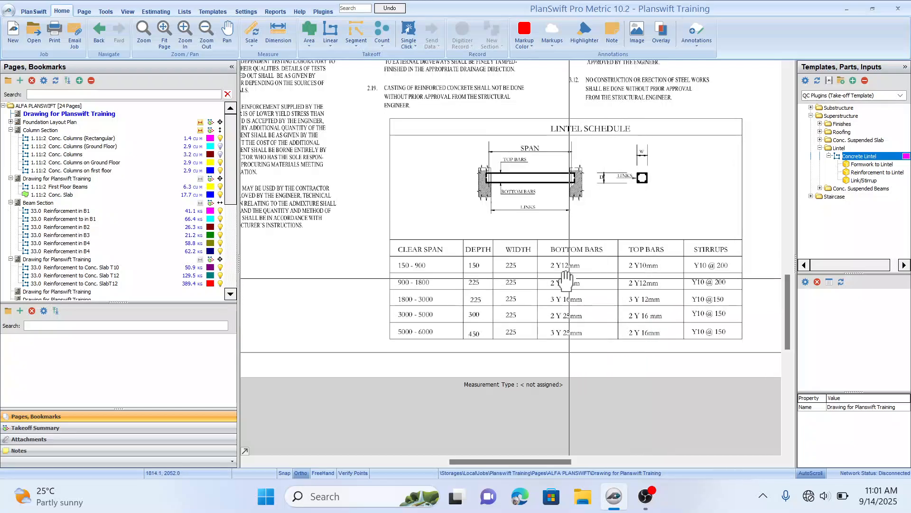
pyautogui.scroll(1, 568, 285)
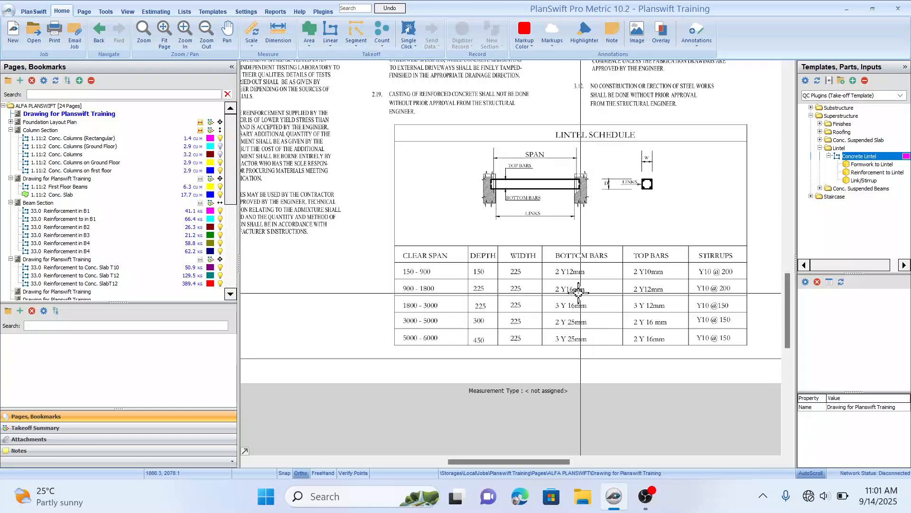
pyautogui.scroll(1, 591, 290)
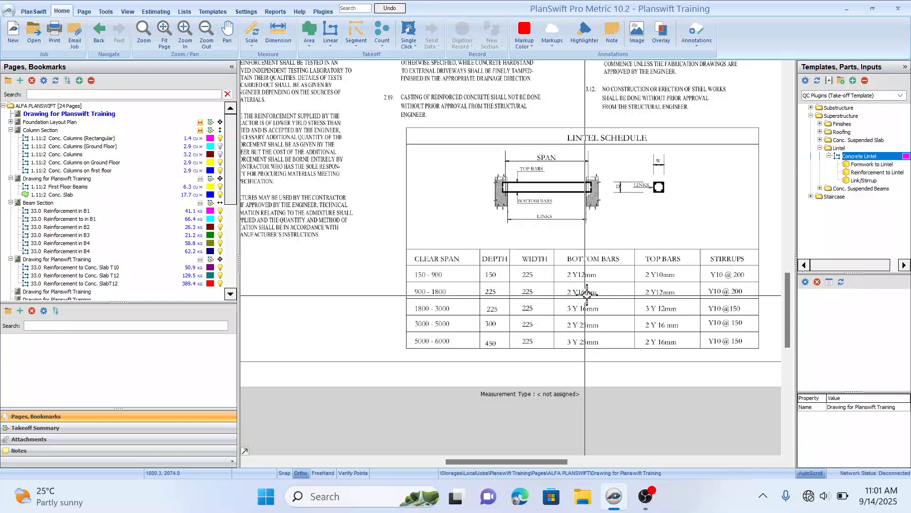
pyautogui.scroll(1, 595, 295)
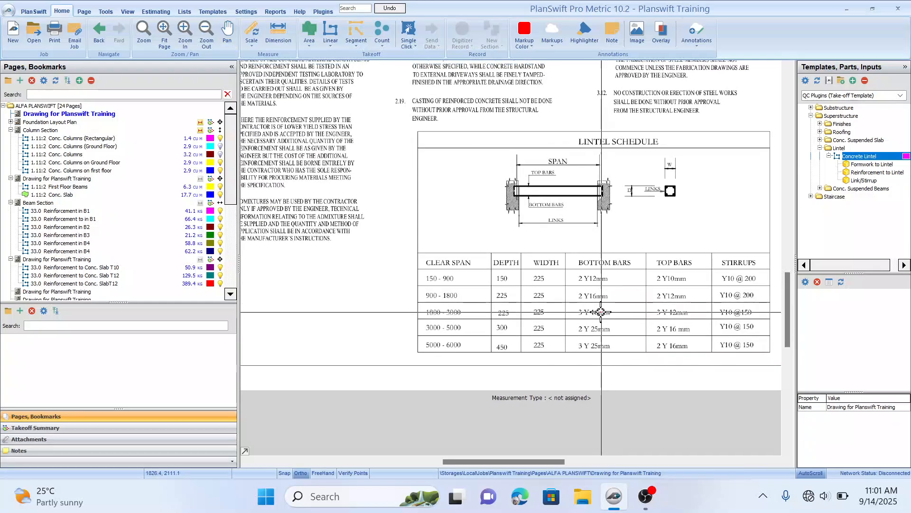
pyautogui.hscroll(-2, 599, 295)
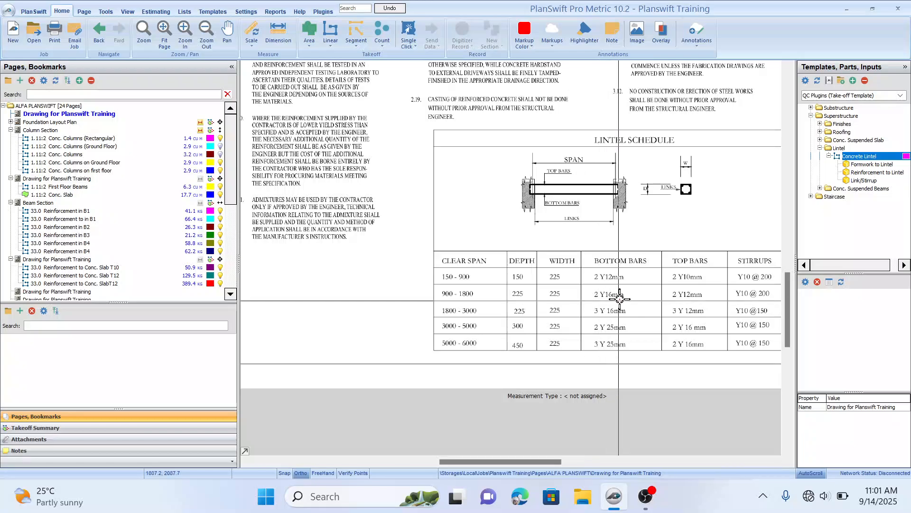
pyautogui.scroll(1, 602, 309)
pyautogui.hscroll(1, 602, 308)
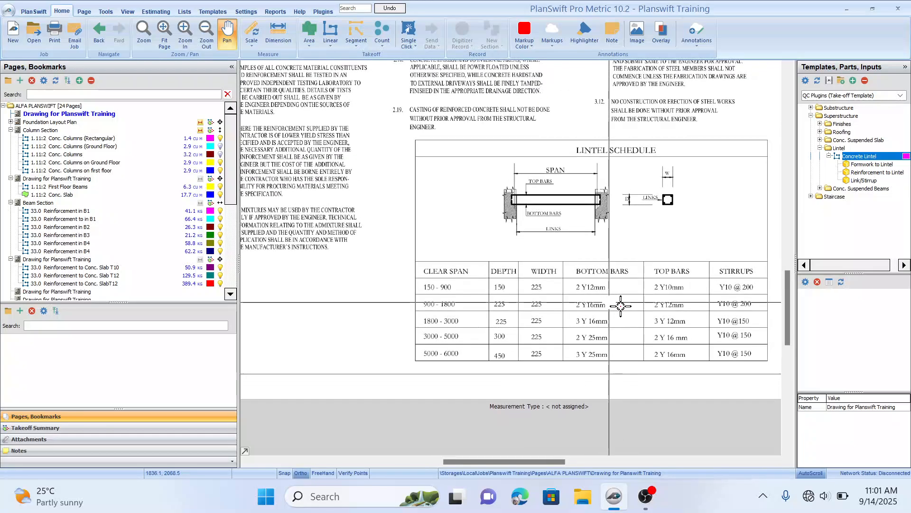
pyautogui.scroll(-1, 612, 304)
pyautogui.hscroll(1, 613, 305)
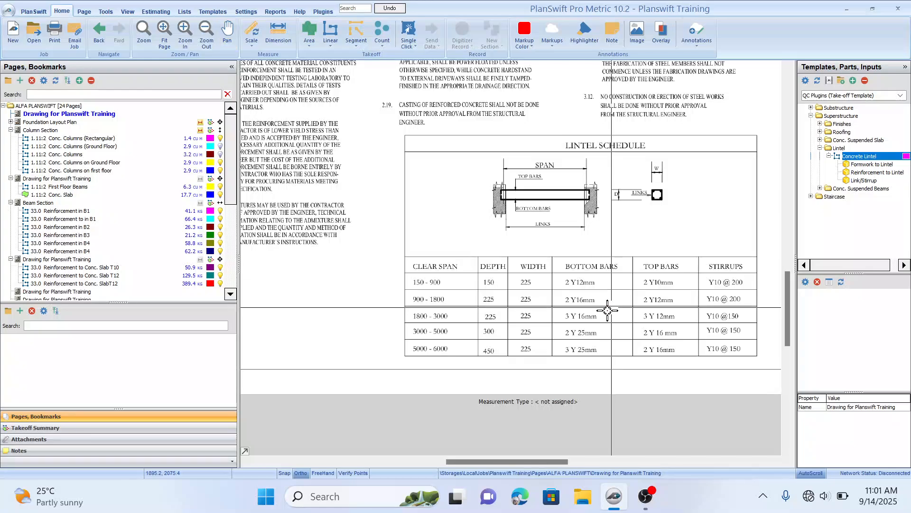
pyautogui.scroll(1, 598, 315)
pyautogui.hscroll(-1, 598, 314)
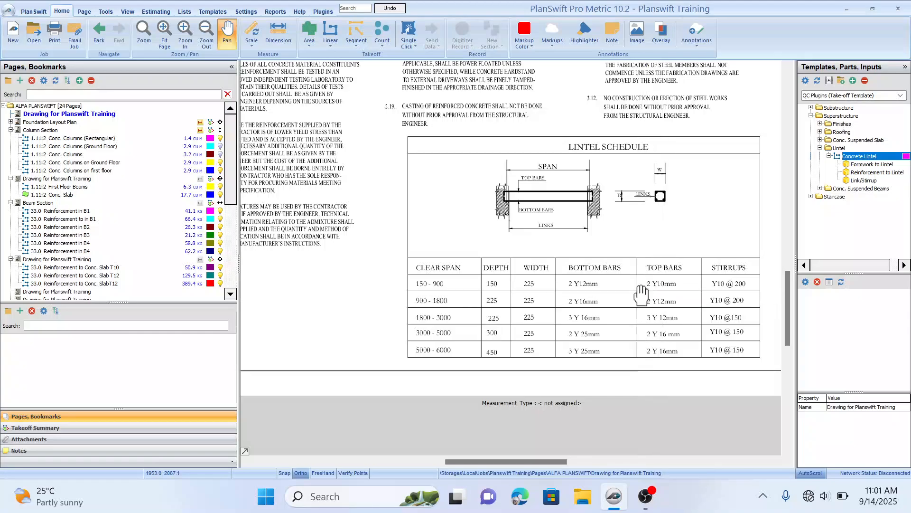
pyautogui.moveTo(636, 300); pyautogui.dragTo(643, 292)
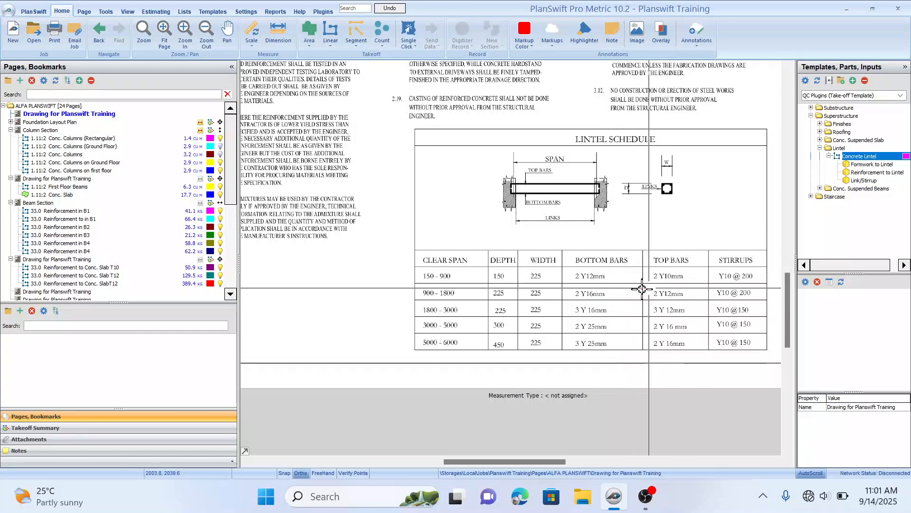
pyautogui.rightClick(549, 274)
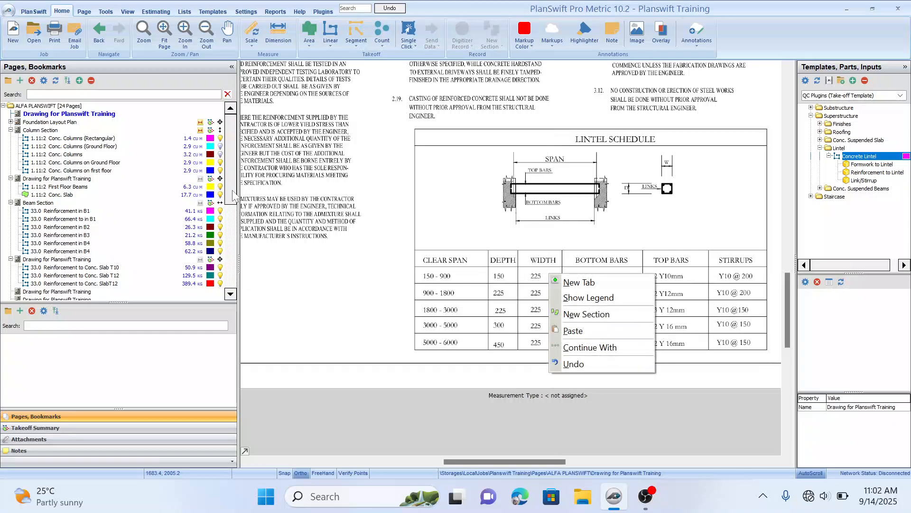
pyautogui.rightClick(615, 250)
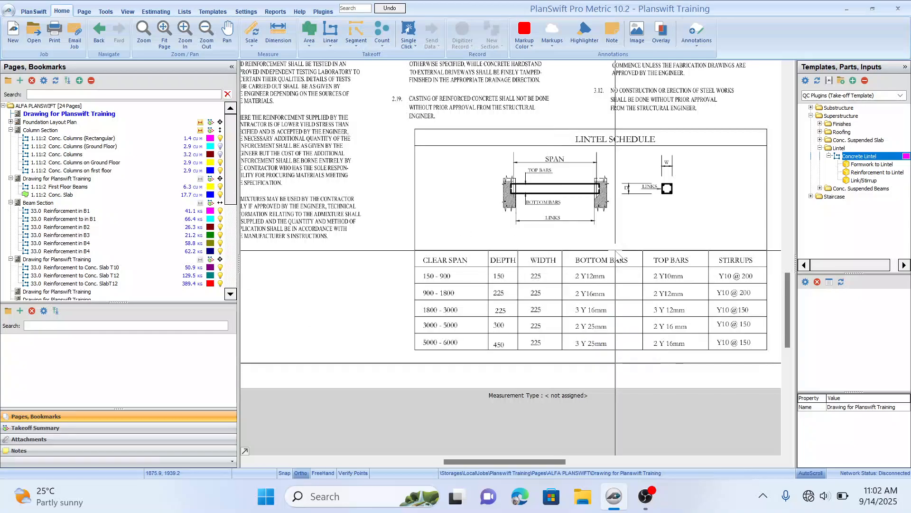
pyautogui.click(582, 287)
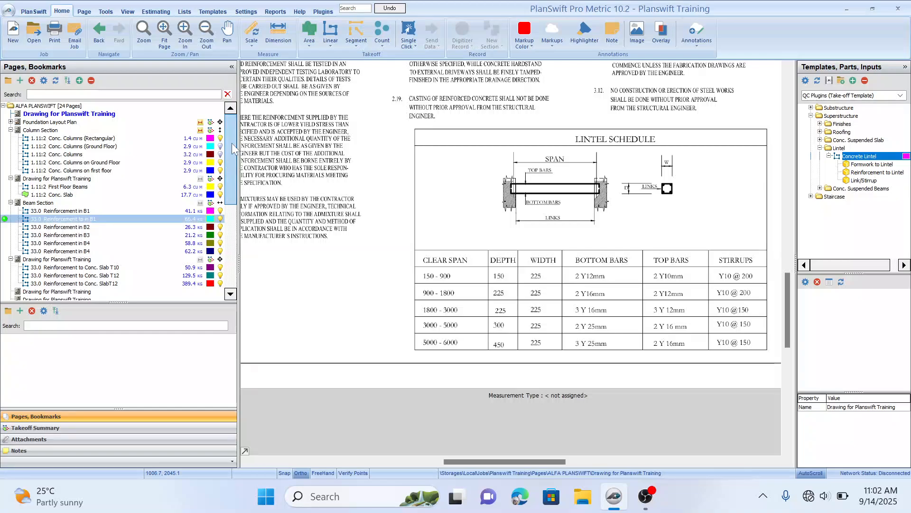
pyautogui.moveTo(232, 142); pyautogui.dragTo(232, 187)
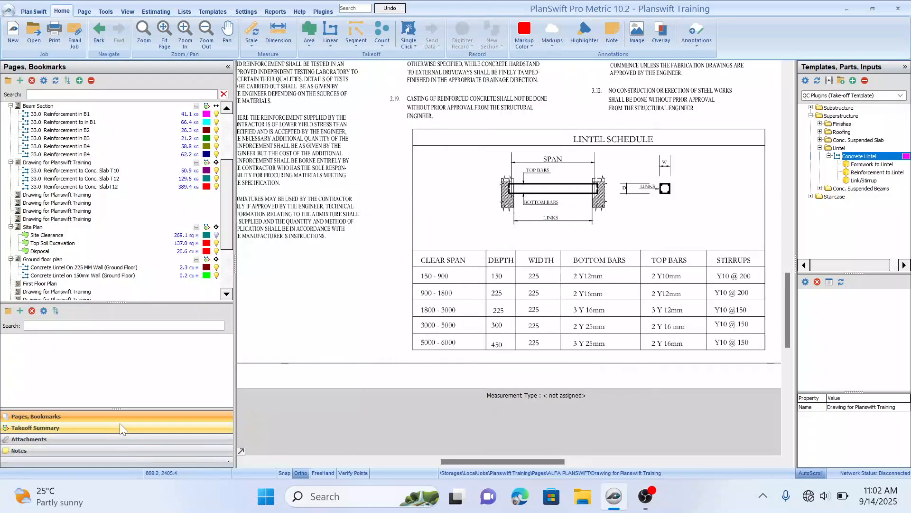
# Step: Open the 225 mm wall lintel's reinforcement properties from the takeoff summary and set 4 bars with a 0.888 kg bar weight
pyautogui.click(119, 425)
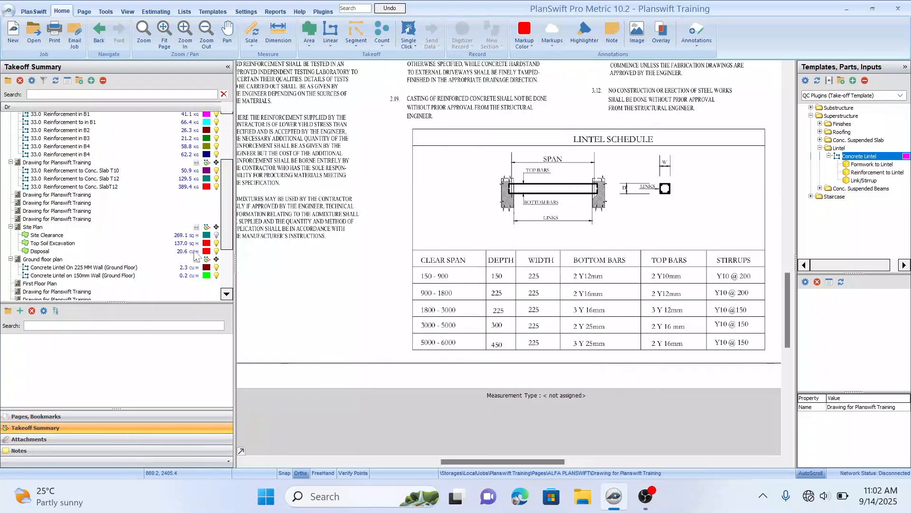
pyautogui.click(84, 261)
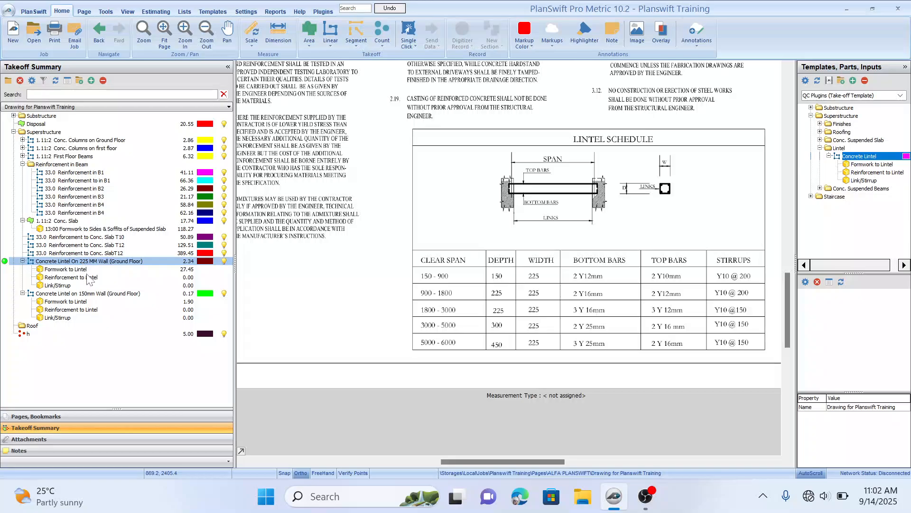
pyautogui.doubleClick(87, 277)
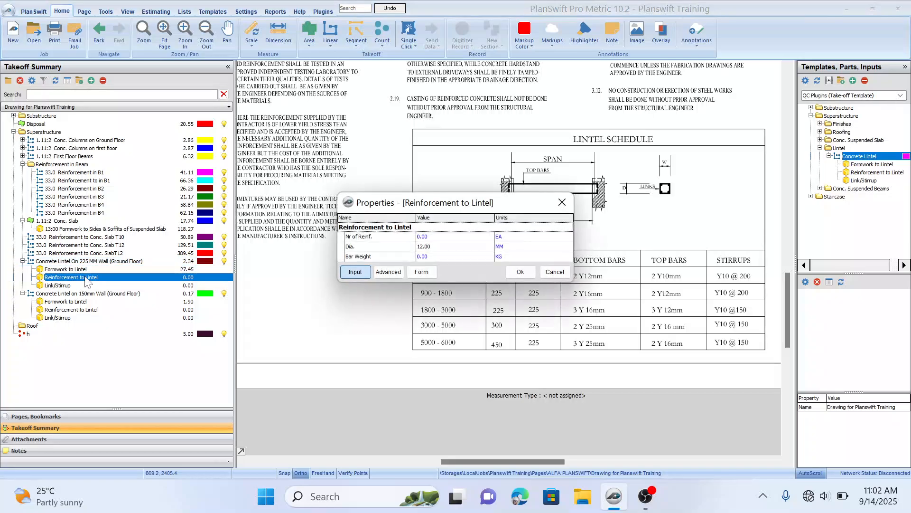
pyautogui.click(476, 237)
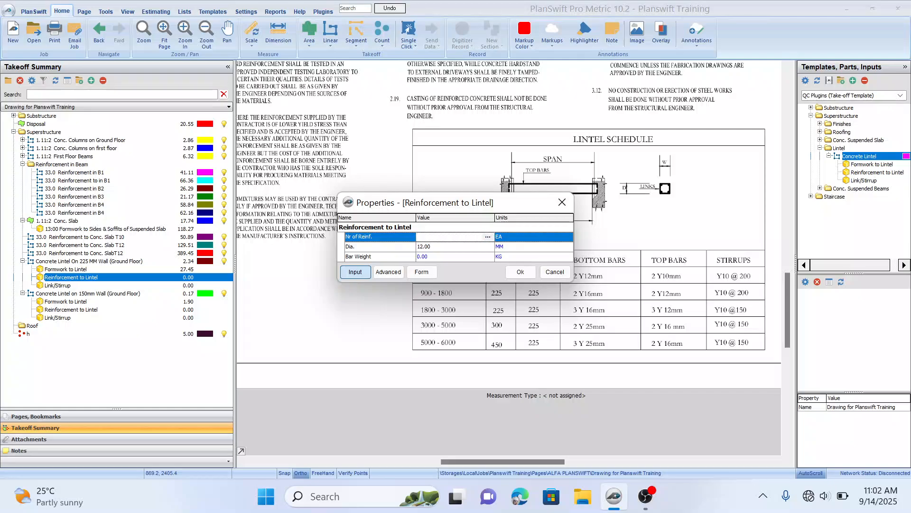
pyautogui.write('4')
pyautogui.click(474, 248)
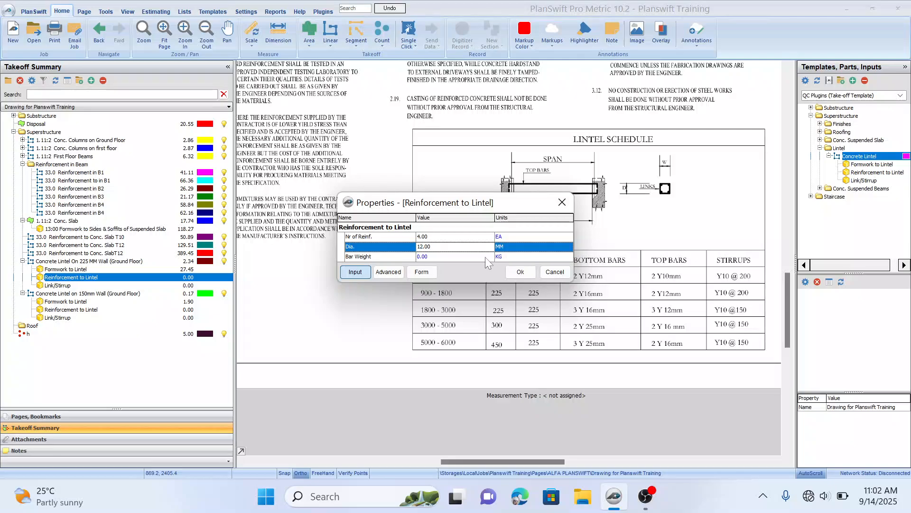
pyautogui.click(485, 257)
pyautogui.click(487, 256)
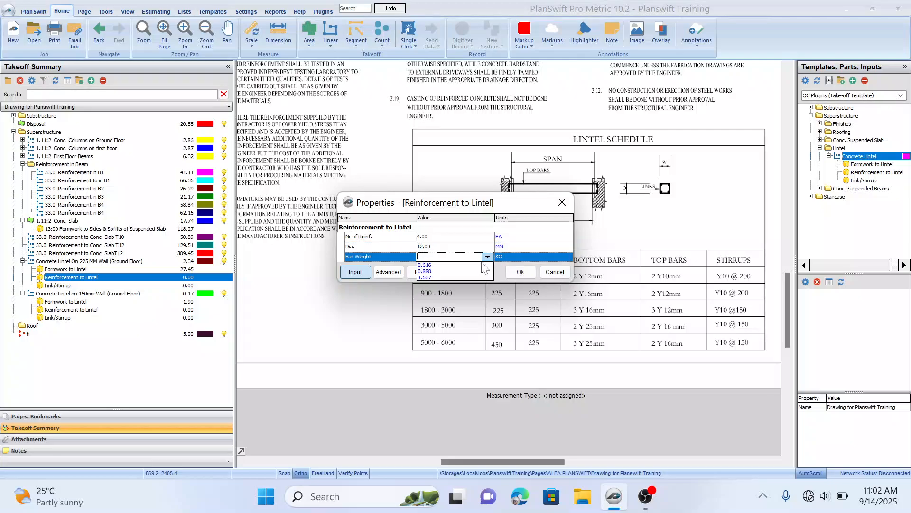
pyautogui.click(447, 272)
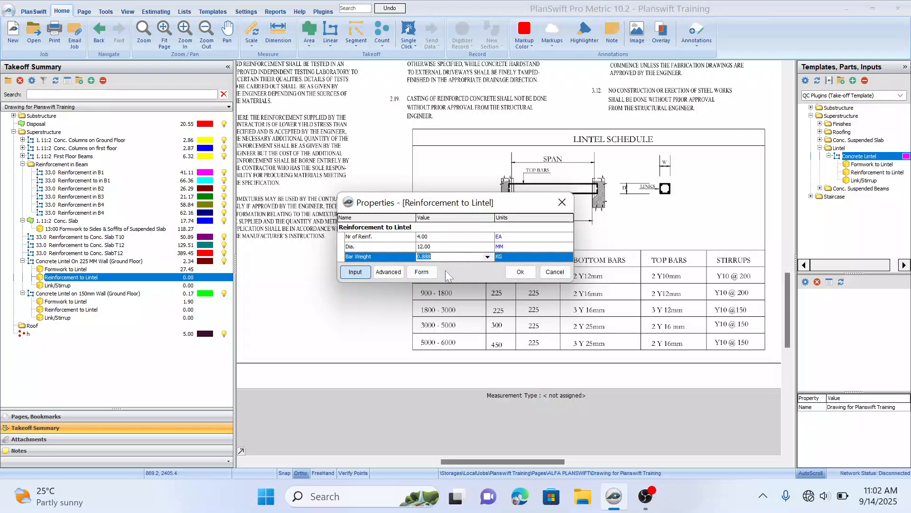
# Step: Change the lintel reinforcement diameter to 16 mm and its bar weight to 1.567 kg, and confirm
pyautogui.click(490, 247)
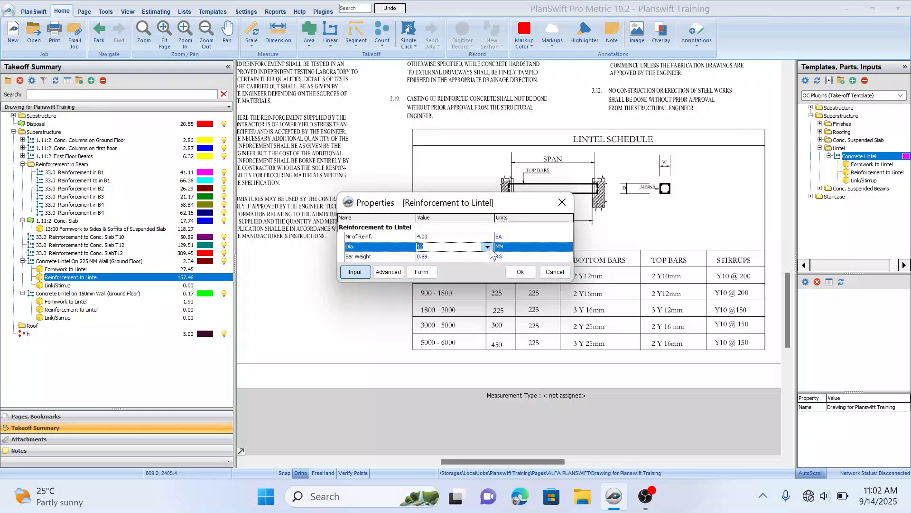
pyautogui.click(489, 248)
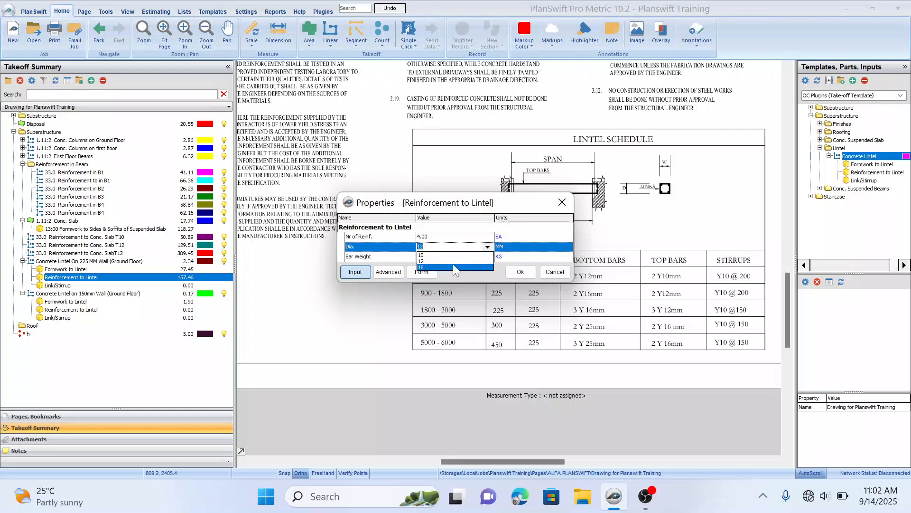
pyautogui.click(453, 267)
pyautogui.click(490, 256)
pyautogui.click(488, 257)
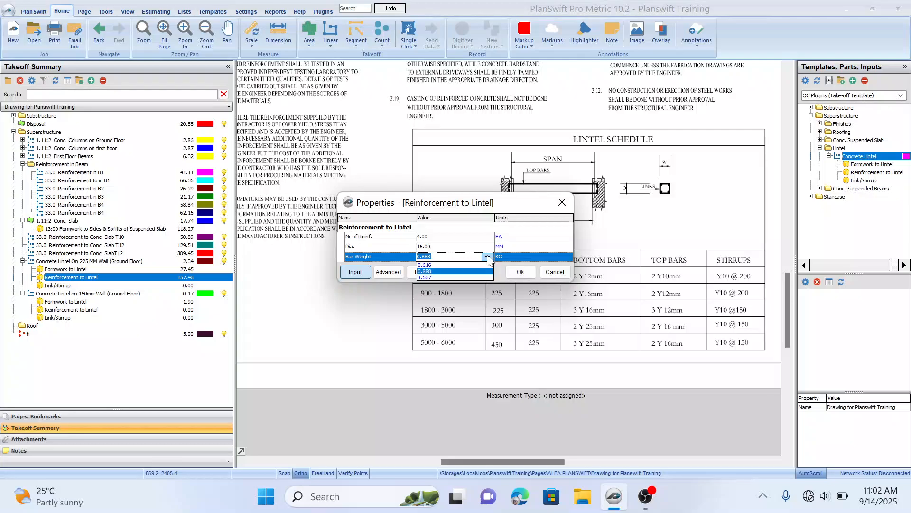
pyautogui.click(448, 277)
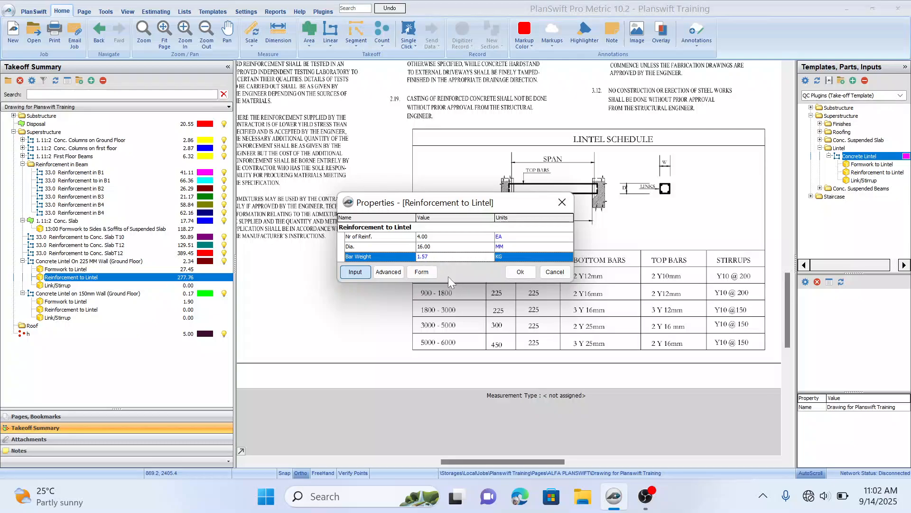
pyautogui.click(521, 272)
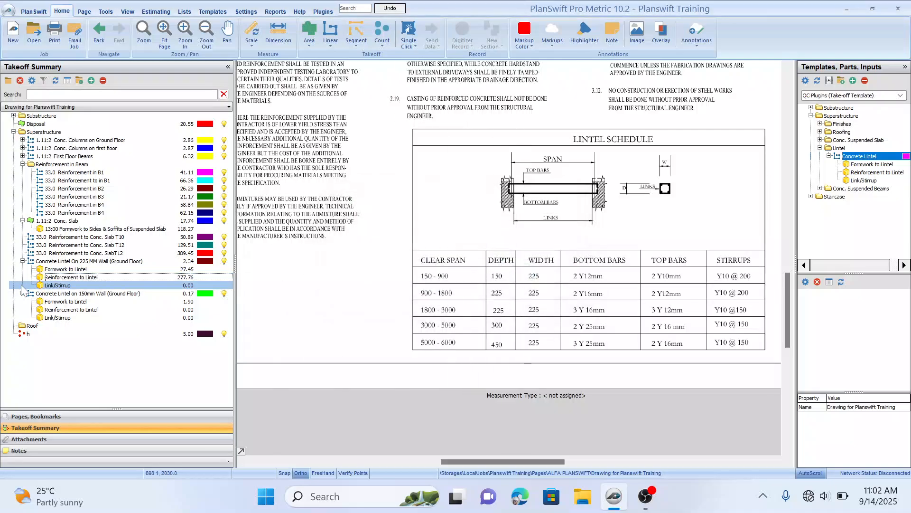
# Step: Open the 225 mm wall lintel's link/stirrup properties and set the link diameter to 10 mm
pyautogui.doubleClick(61, 285)
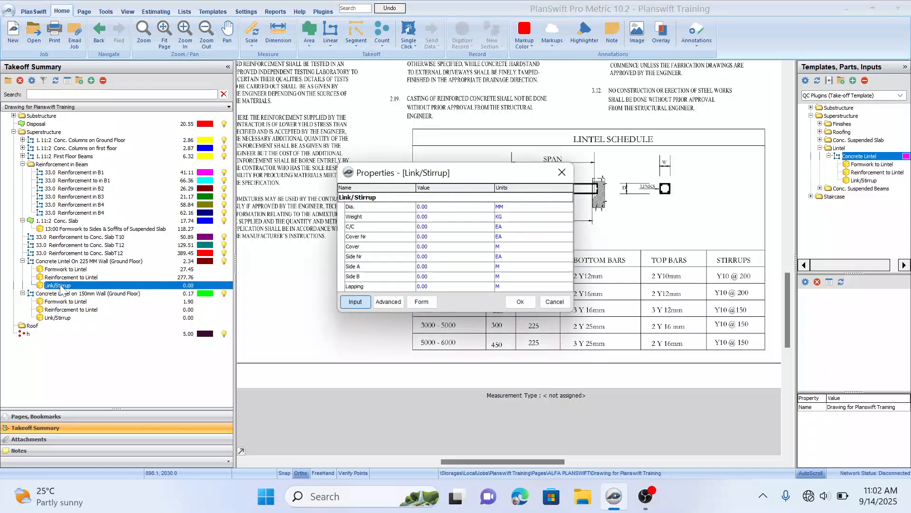
pyautogui.click(484, 208)
pyautogui.click(486, 208)
pyautogui.click(448, 213)
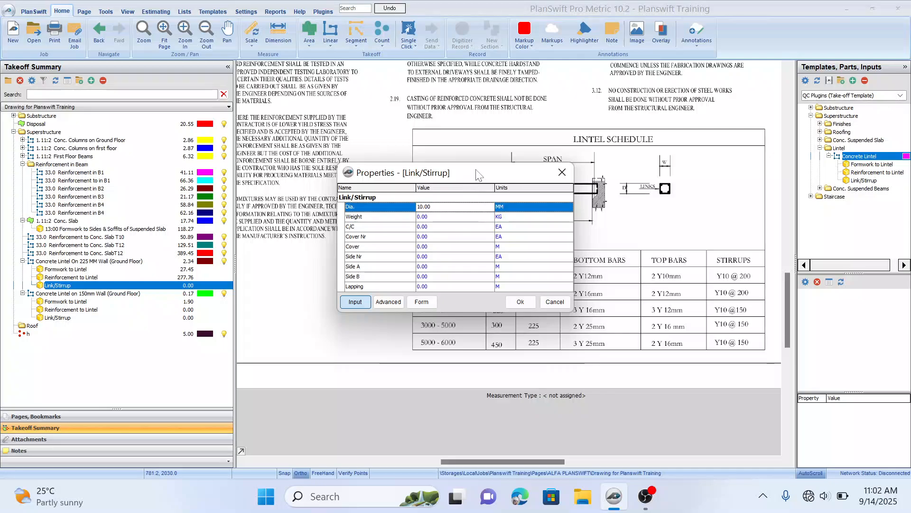
pyautogui.moveTo(478, 176); pyautogui.dragTo(379, 188)
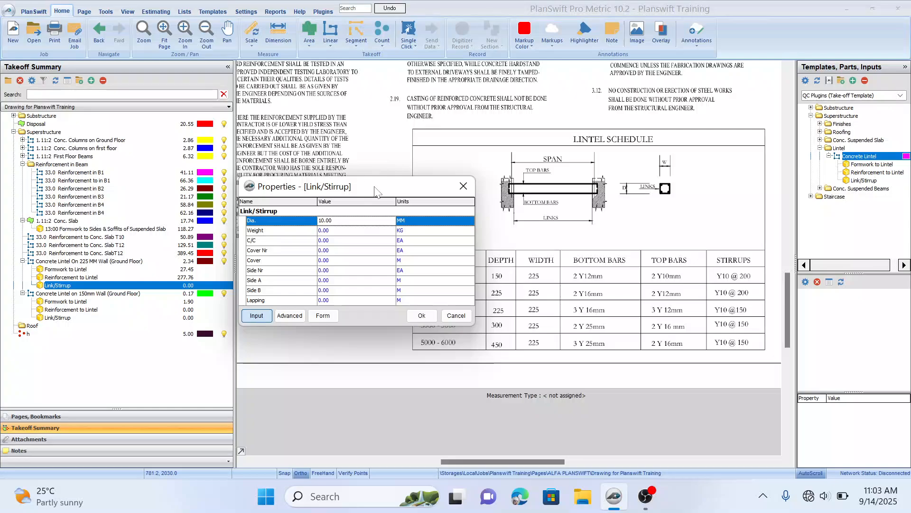
pyautogui.moveTo(378, 191); pyautogui.dragTo(441, 191)
# Step: Set the link weight to 0.394 kg and the link spacing to 0.20
pyautogui.click(411, 232)
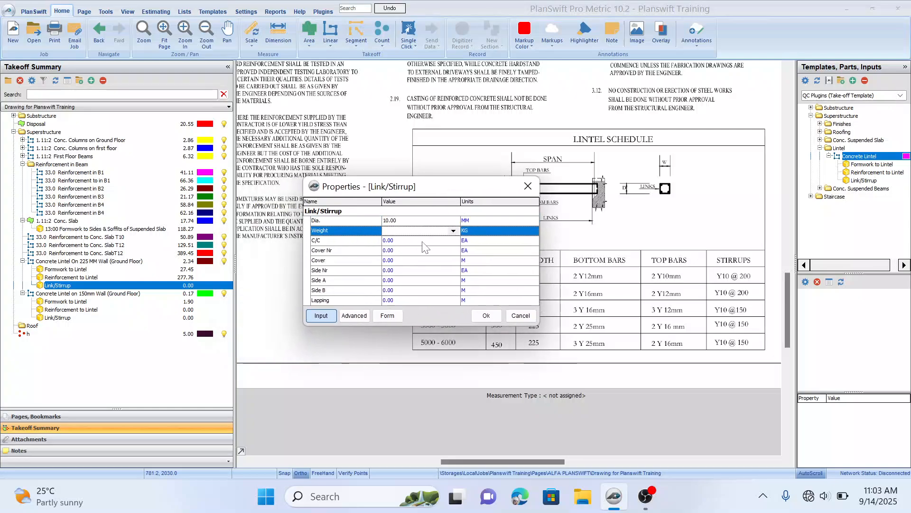
pyautogui.click(453, 230)
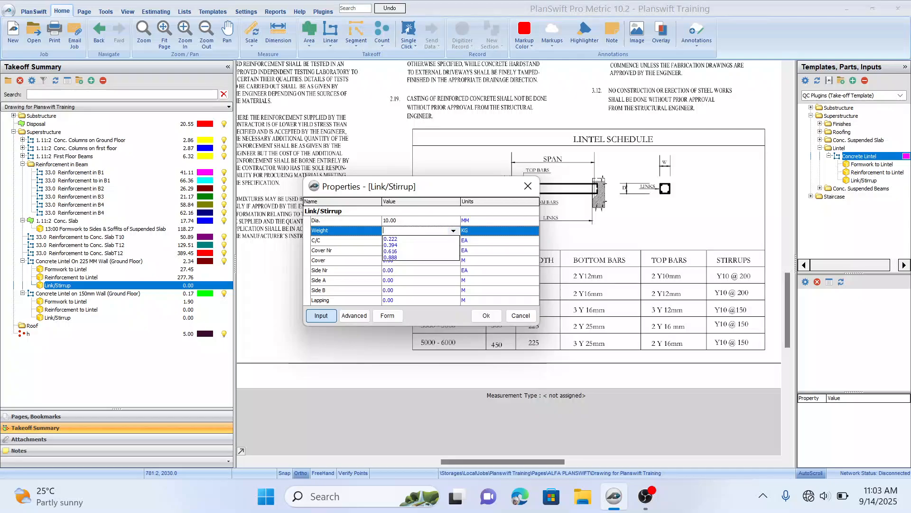
pyautogui.click(411, 244)
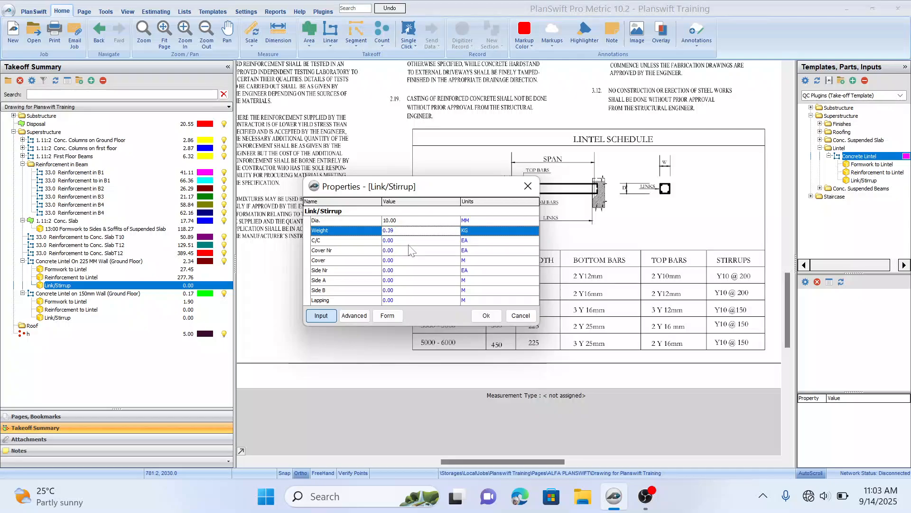
pyautogui.click(453, 240)
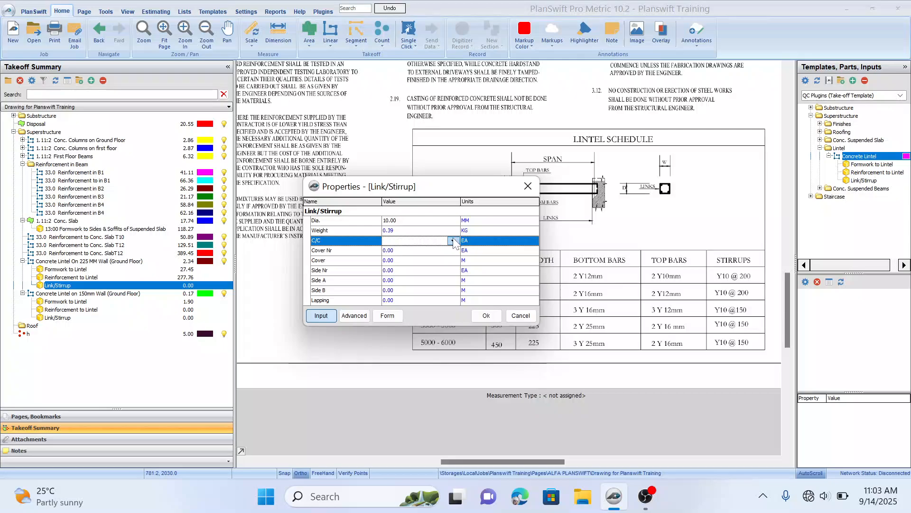
pyautogui.click(452, 241)
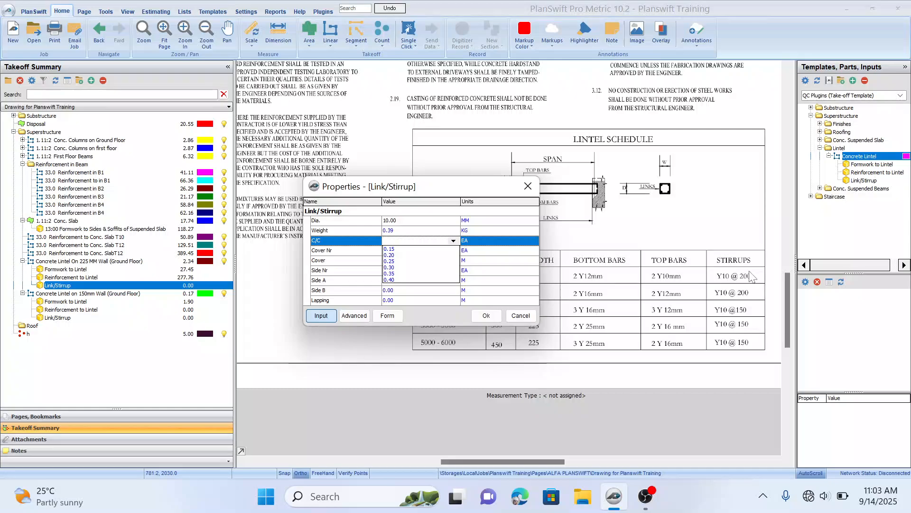
pyautogui.click(400, 255)
# Step: Set the 225 mm wall lintel links' cover number to 2 and the cover to 0.025 m
pyautogui.click(411, 252)
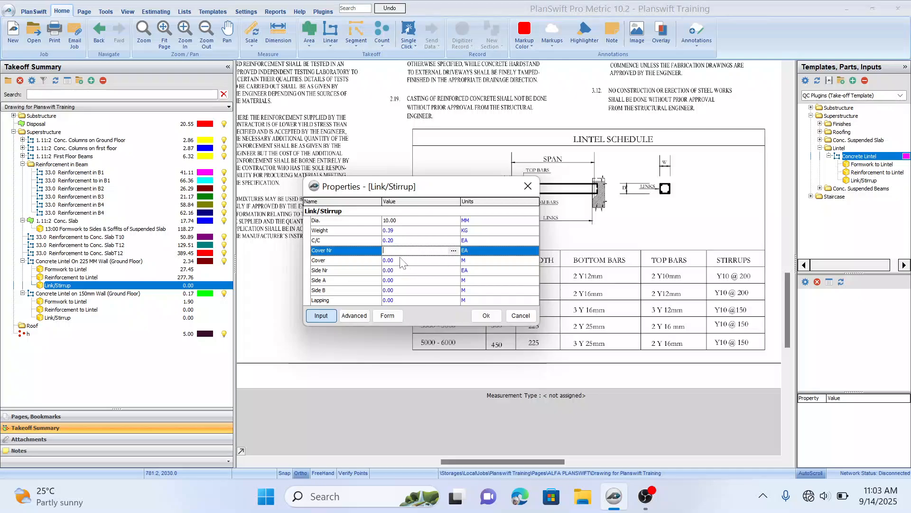
pyautogui.write('2')
pyautogui.click(419, 261)
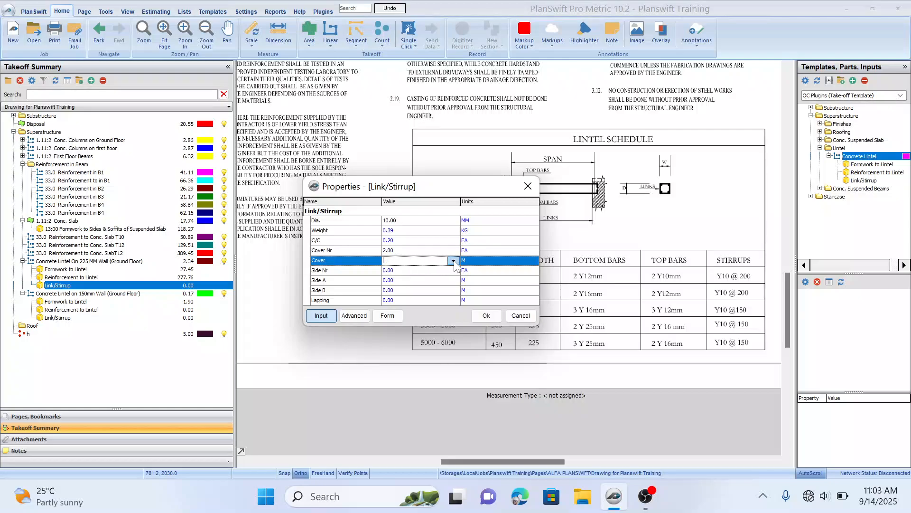
pyautogui.click(453, 261)
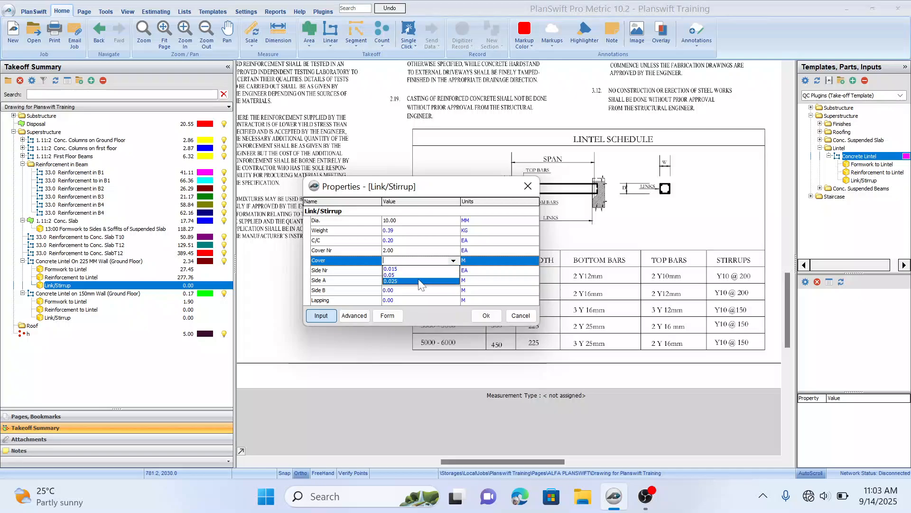
pyautogui.click(419, 281)
pyautogui.press('Return')
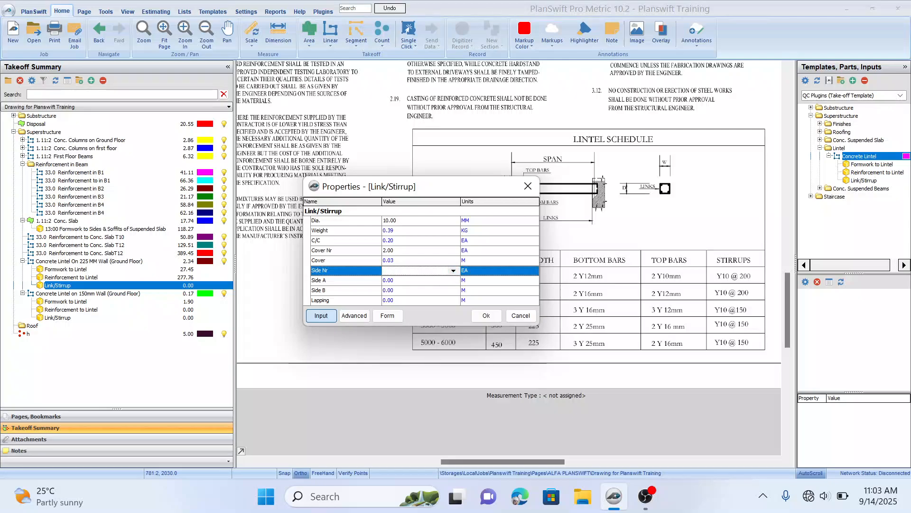
# Step: Set the links' side number to 4 and both side A and side B to 2.00 m, then confirm the properties
pyautogui.click(454, 271)
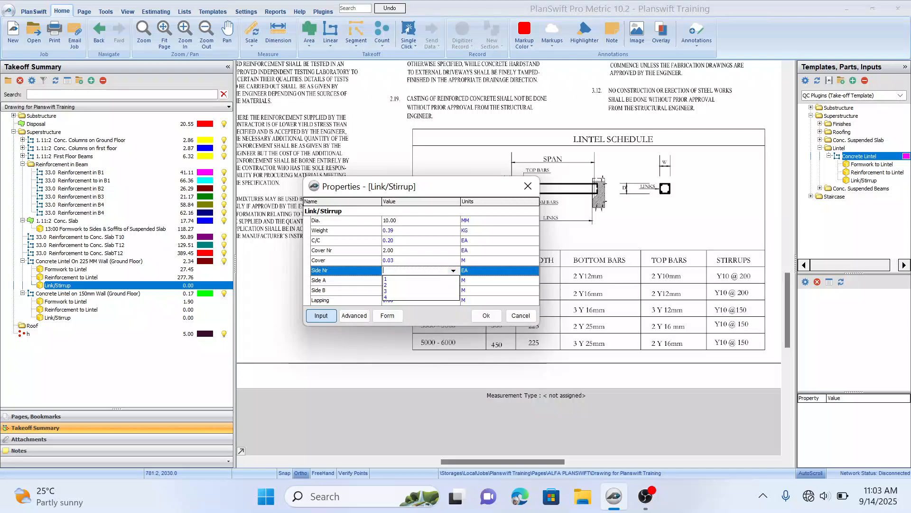
pyautogui.click(415, 297)
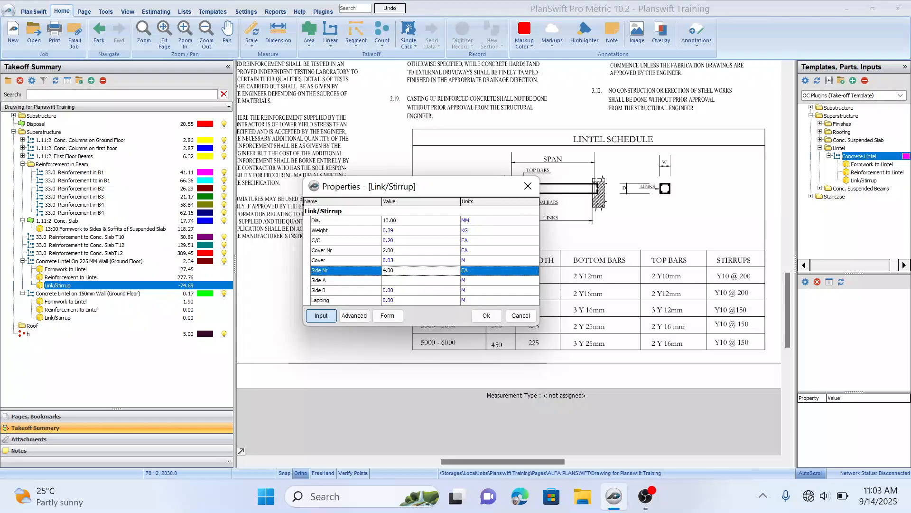
pyautogui.click(415, 280)
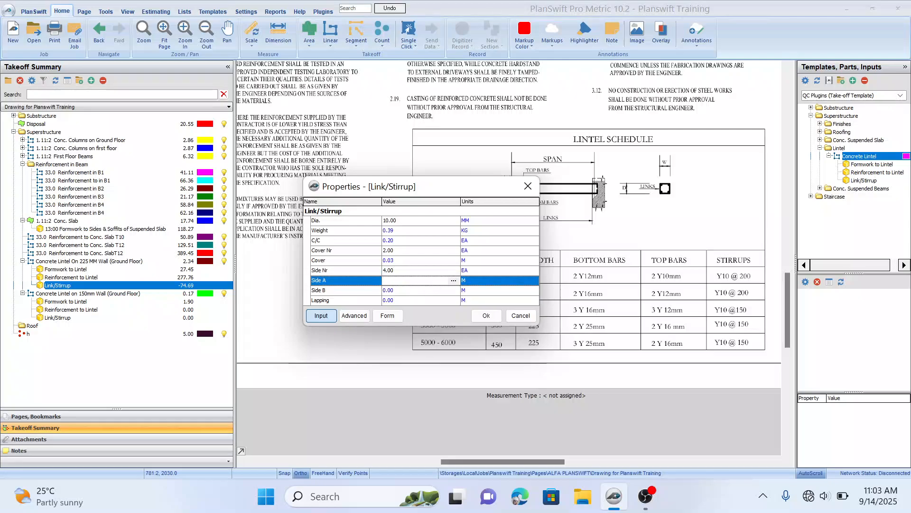
pyautogui.click(404, 292)
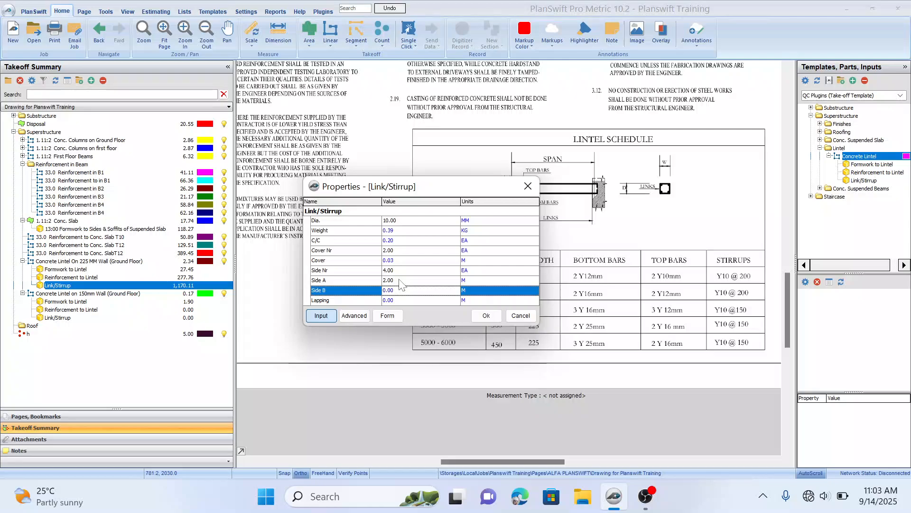
pyautogui.click(430, 300)
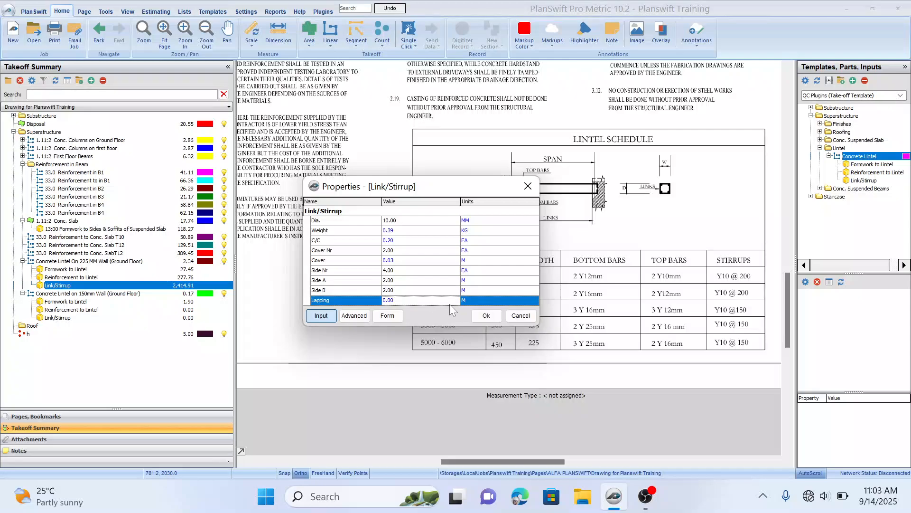
pyautogui.click(449, 303)
pyautogui.click(453, 301)
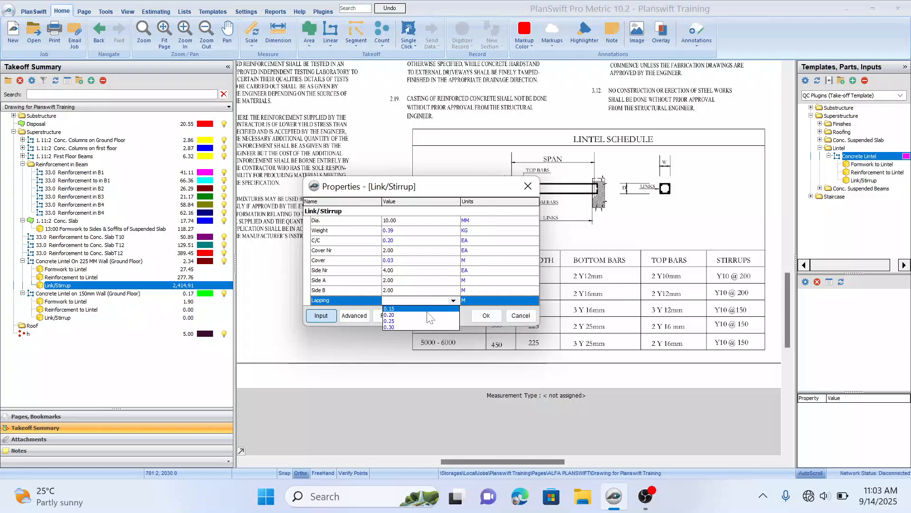
pyautogui.click(486, 315)
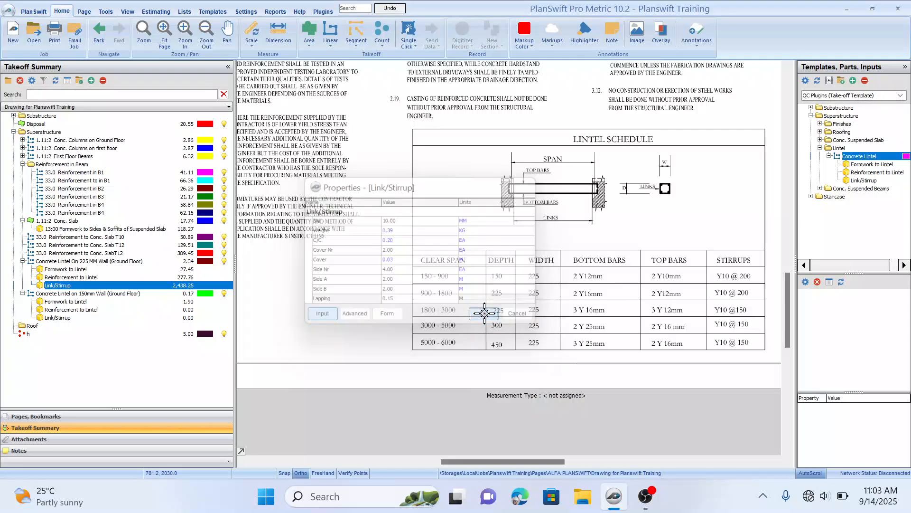
# Step: Open the 150 mm wall lintel's reinforcement properties and set 4 bars of 16 mm diameter with a 1.567 kg bar weight
pyautogui.click(188, 293)
pyautogui.click(184, 302)
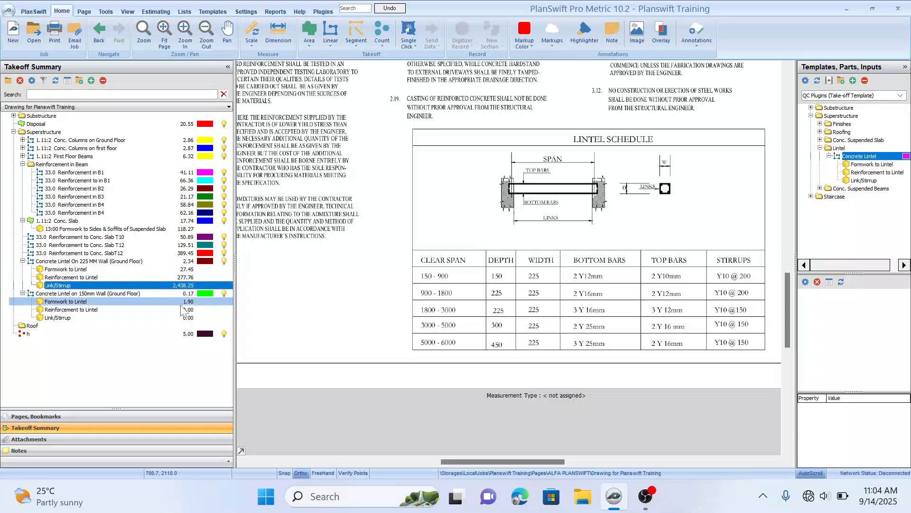
pyautogui.doubleClick(153, 309)
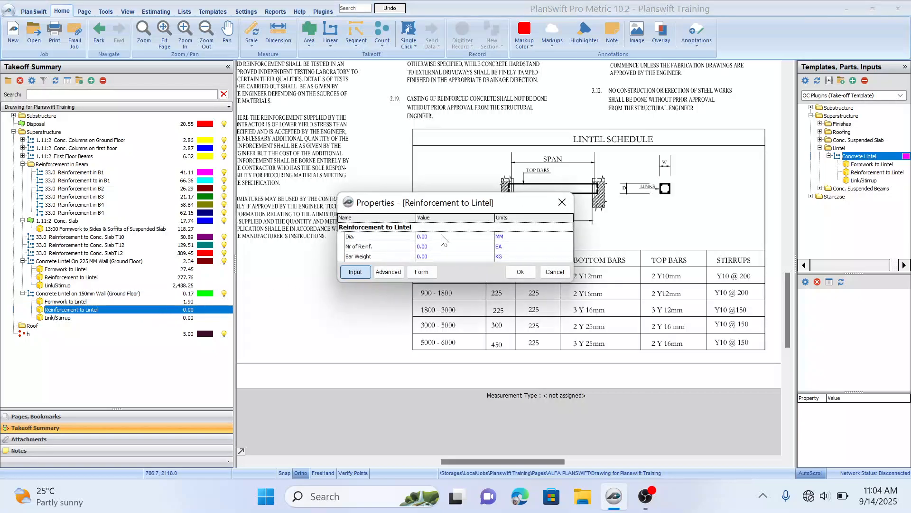
pyautogui.click(457, 236)
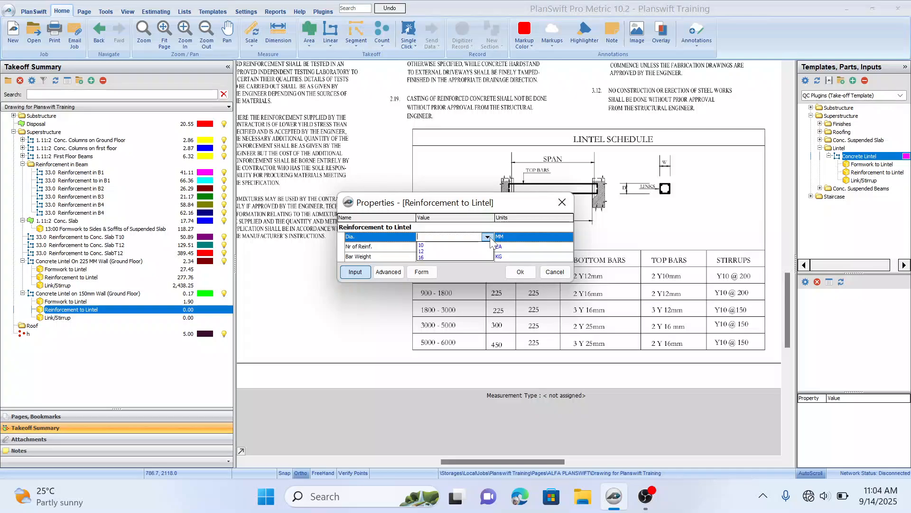
pyautogui.click(448, 257)
pyautogui.click(458, 248)
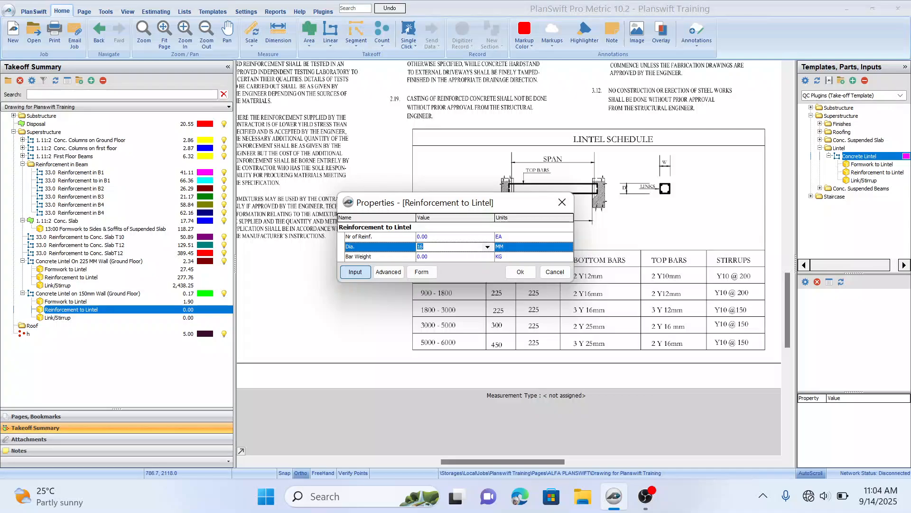
pyautogui.press('Up')
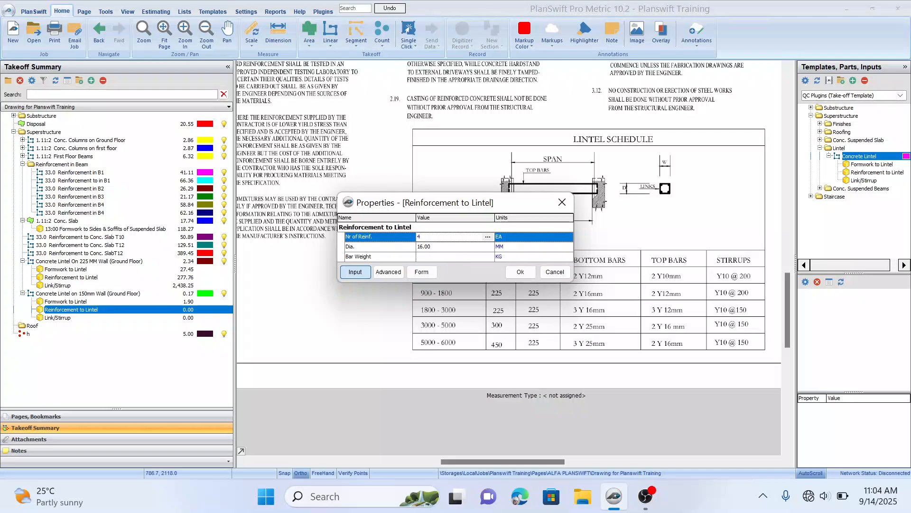
pyautogui.click(480, 257)
pyautogui.click(487, 257)
pyautogui.click(487, 257)
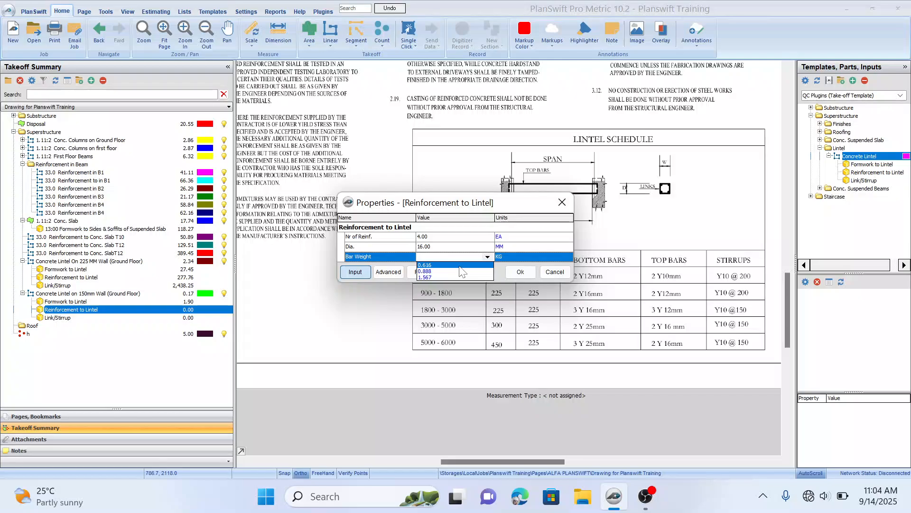
pyautogui.click(448, 277)
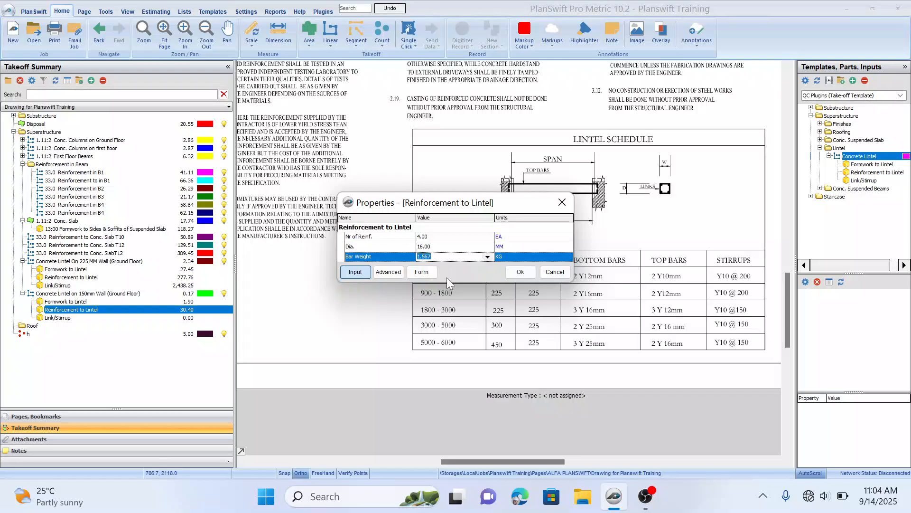
pyautogui.click(519, 272)
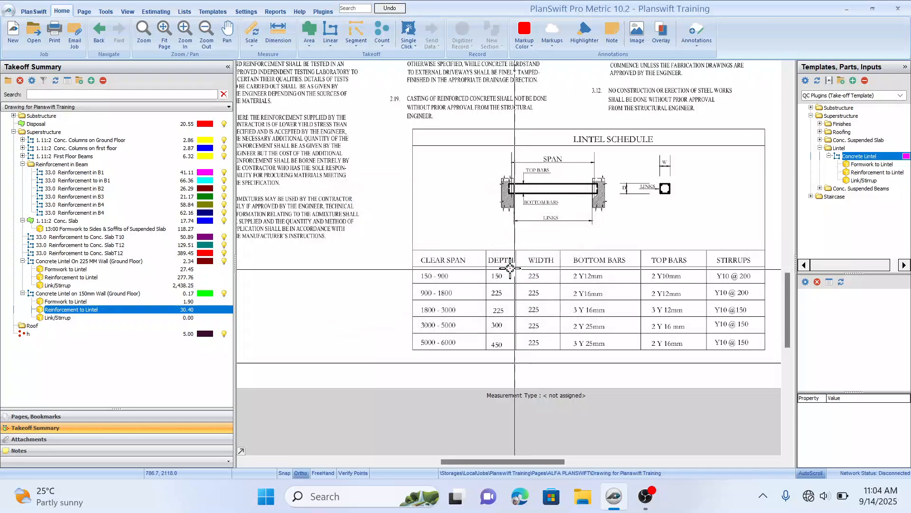
# Step: Open the 150 mm wall lintel's link/stirrup properties and set a 10 mm diameter and 0.394 kg link weight
pyautogui.doubleClick(70, 318)
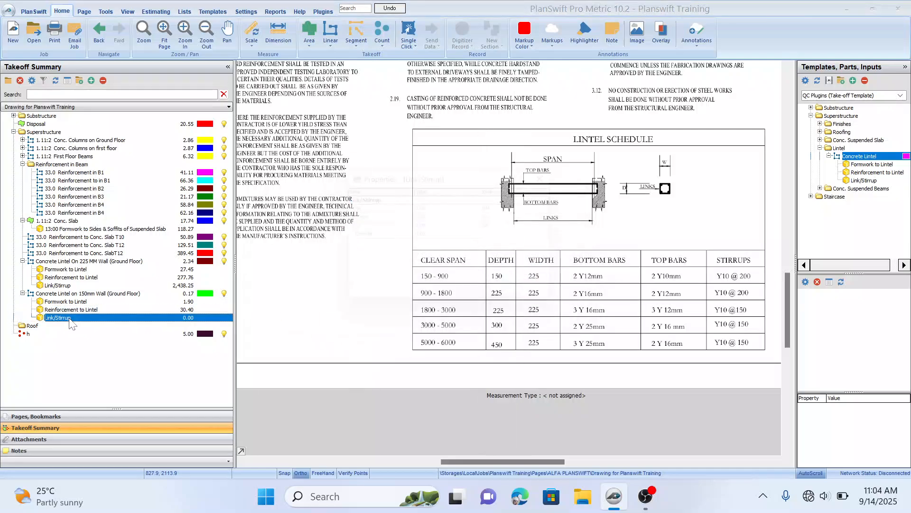
pyautogui.moveTo(492, 174); pyautogui.dragTo(524, 164)
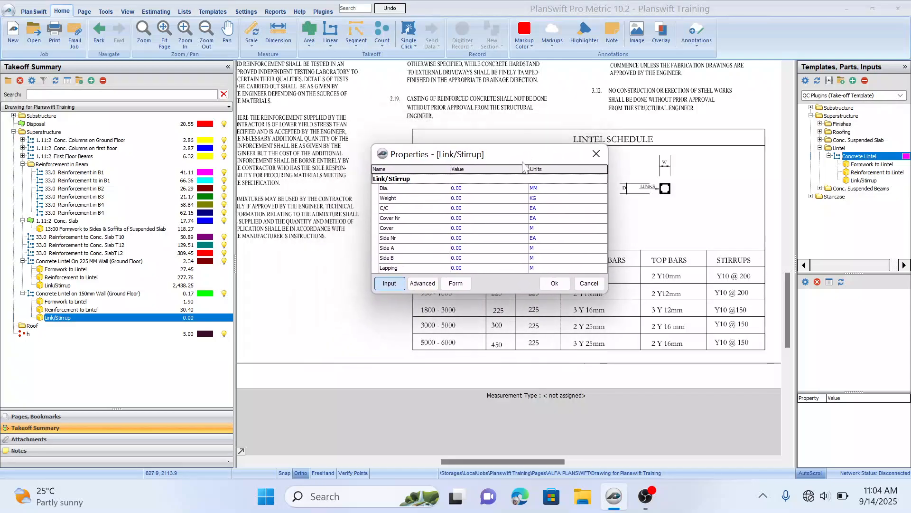
pyautogui.click(481, 189)
pyautogui.click(522, 189)
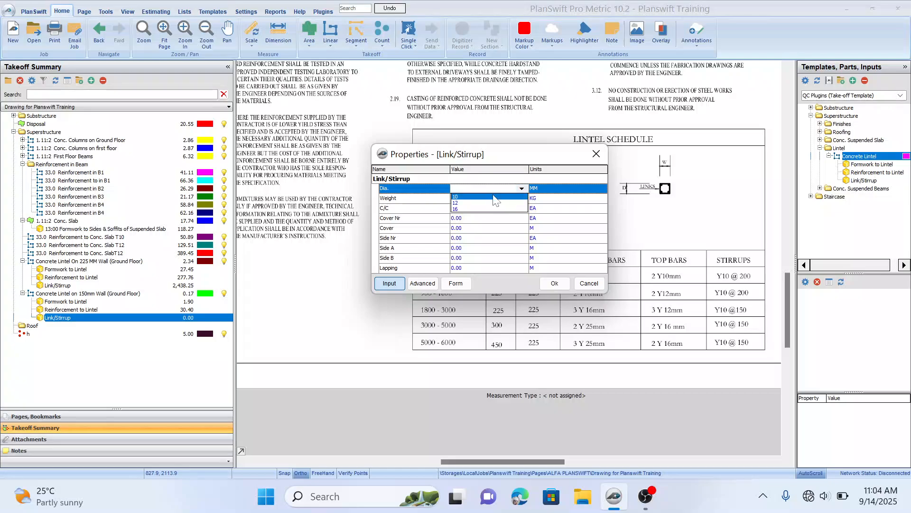
pyautogui.click(485, 197)
pyautogui.click(521, 199)
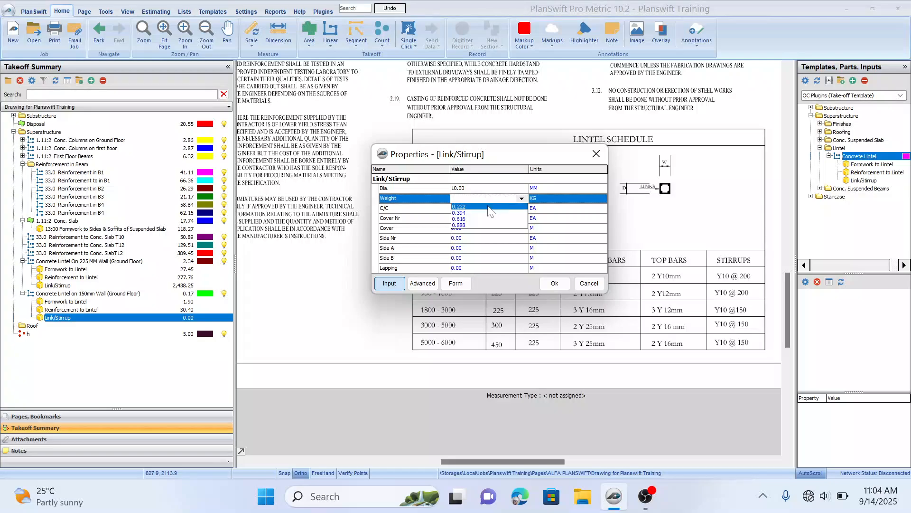
pyautogui.click(478, 214)
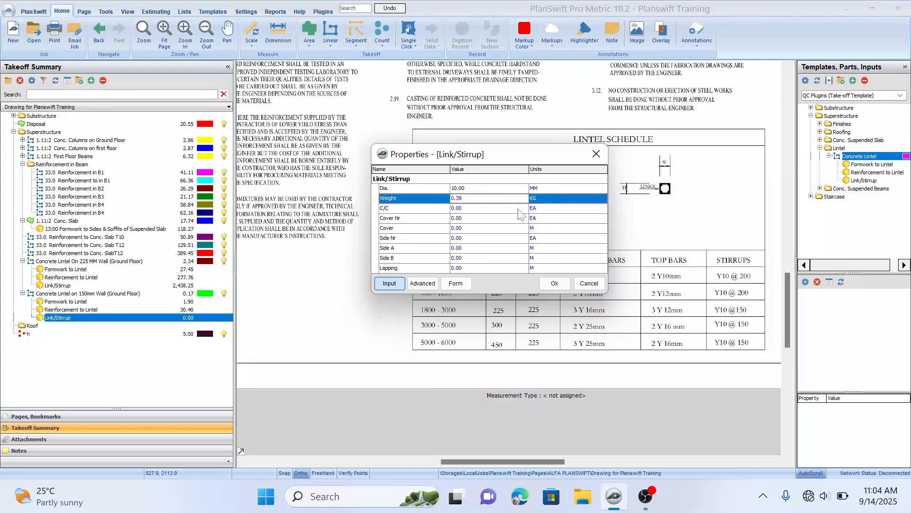
# Step: Set the 150 mm lintel link spacing to 0.20, the cover number to 2 and the cover to 0.025 m
pyautogui.click(521, 209)
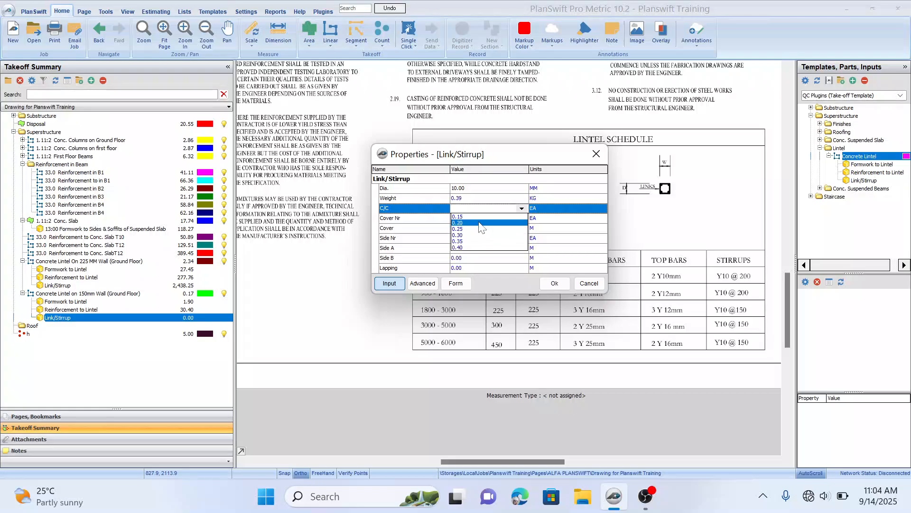
pyautogui.click(493, 223)
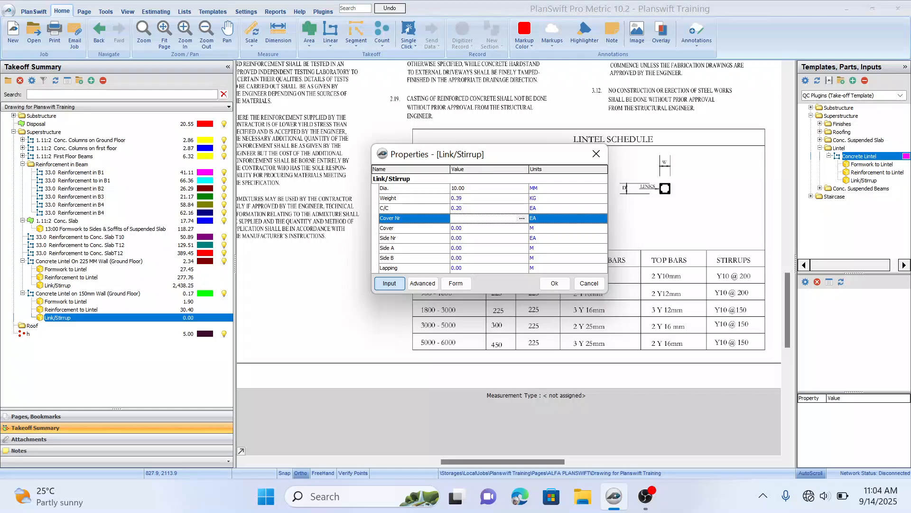
pyautogui.write('2')
pyautogui.click(478, 229)
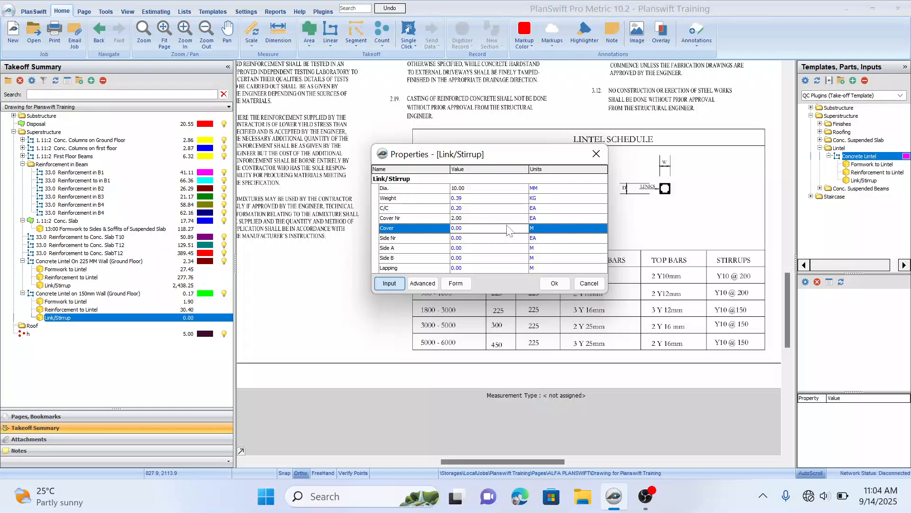
pyautogui.click(522, 229)
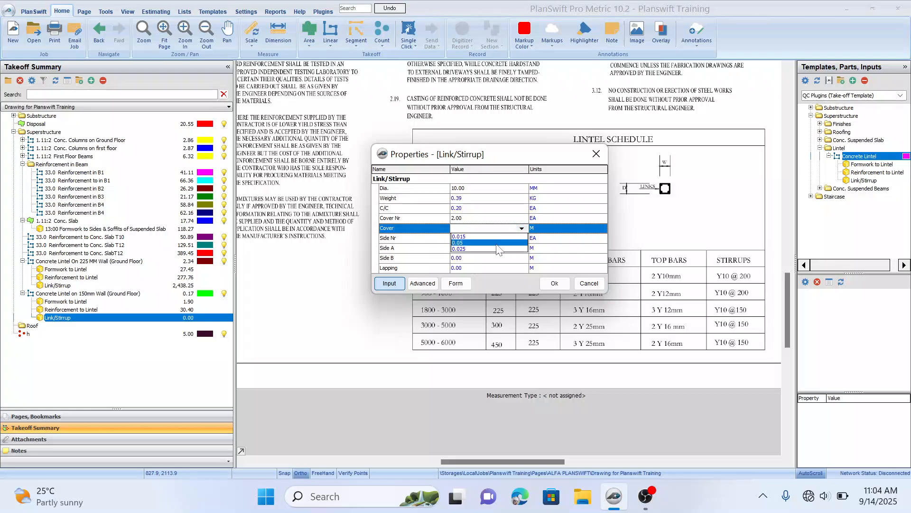
pyautogui.click(495, 250)
# Step: Set the link side number to 4, side A and side B to 2.00 m, lapping to 0.20, and confirm
pyautogui.click(510, 237)
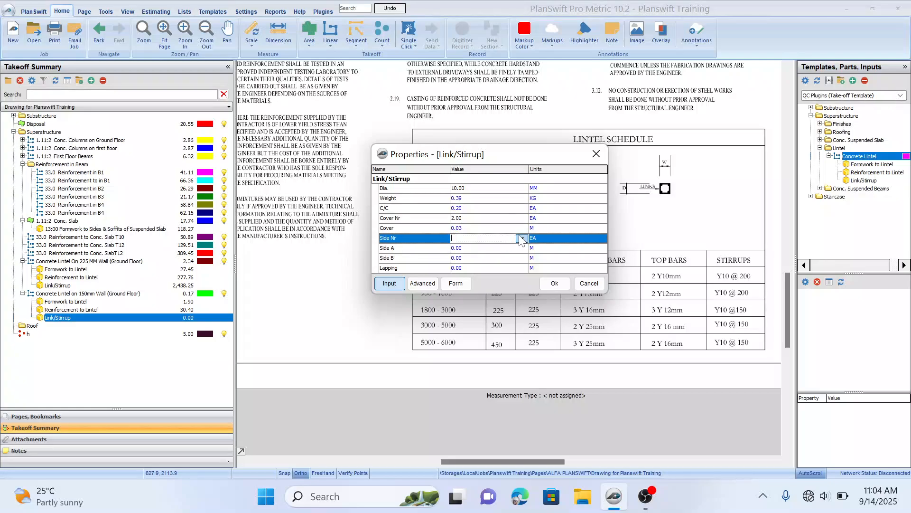
pyautogui.click(521, 238)
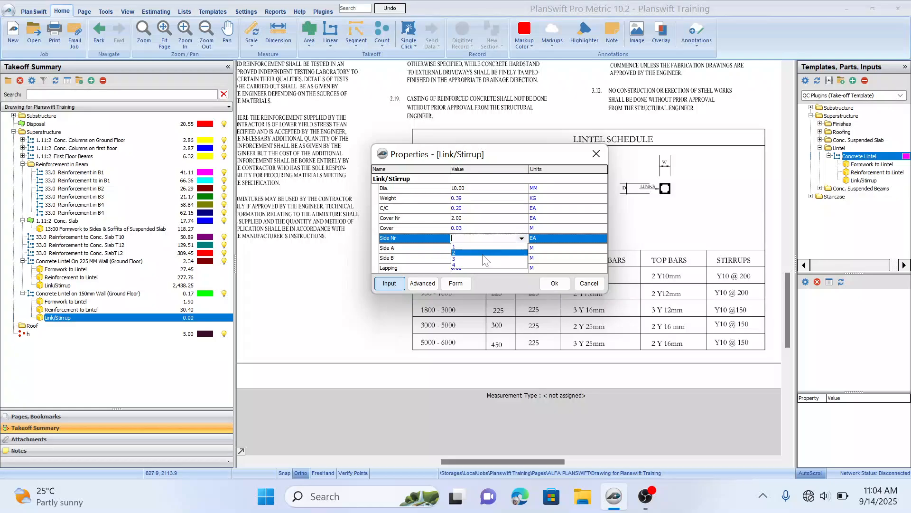
pyautogui.click(483, 248)
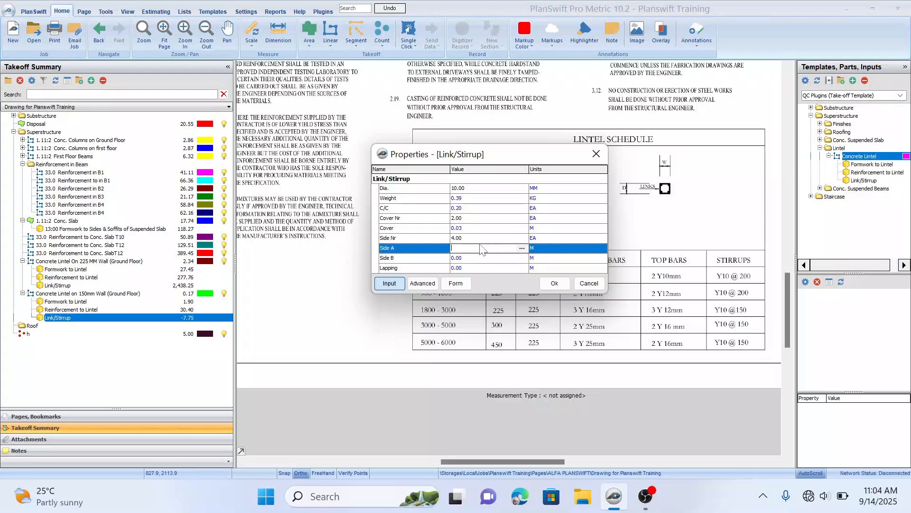
pyautogui.click(475, 259)
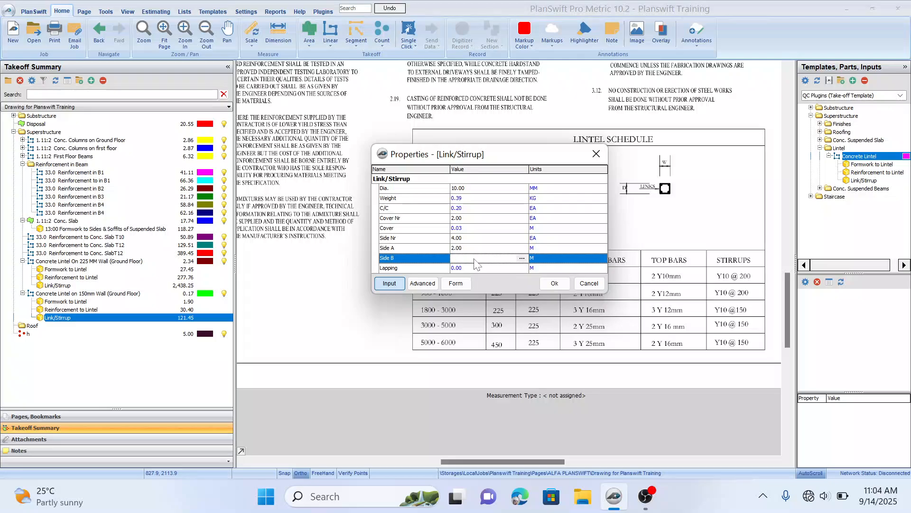
pyautogui.click(522, 268)
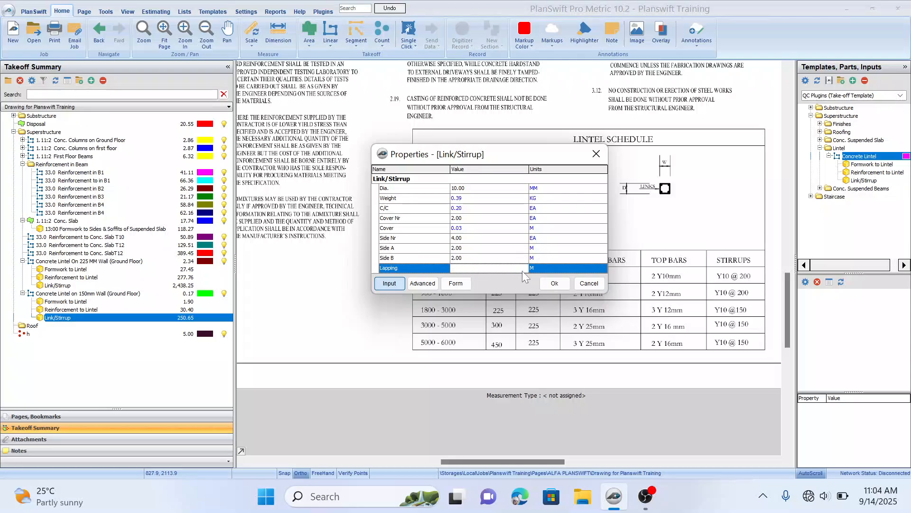
pyautogui.click(522, 268)
pyautogui.click(488, 280)
pyautogui.click(522, 268)
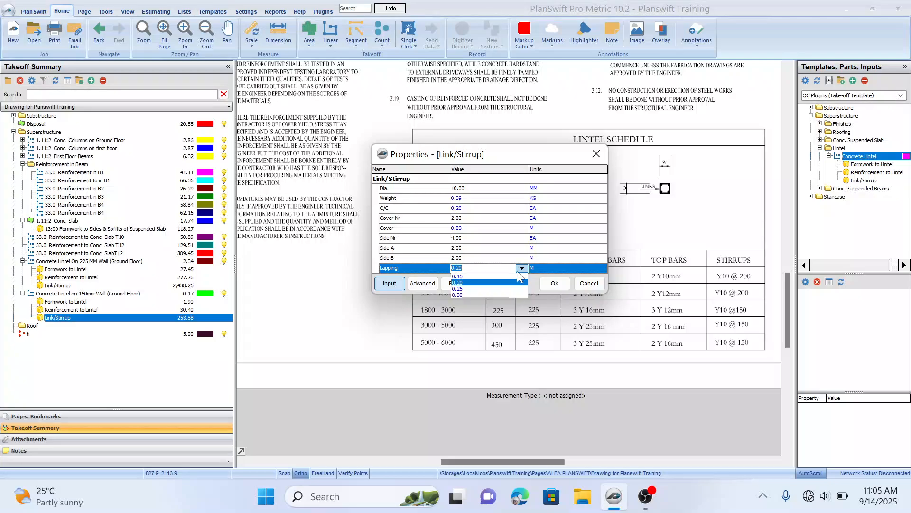
pyautogui.click(551, 283)
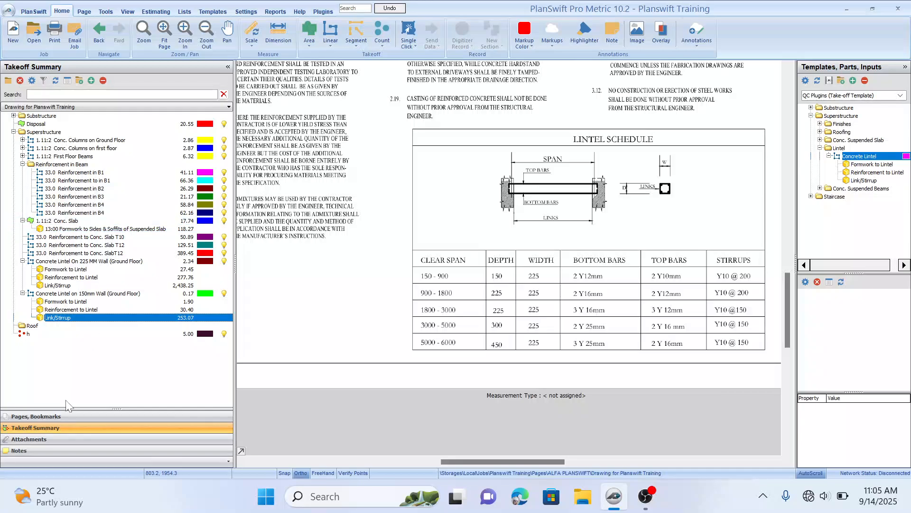
# Step: Open the pages and bookmarks list
pyautogui.click(64, 416)
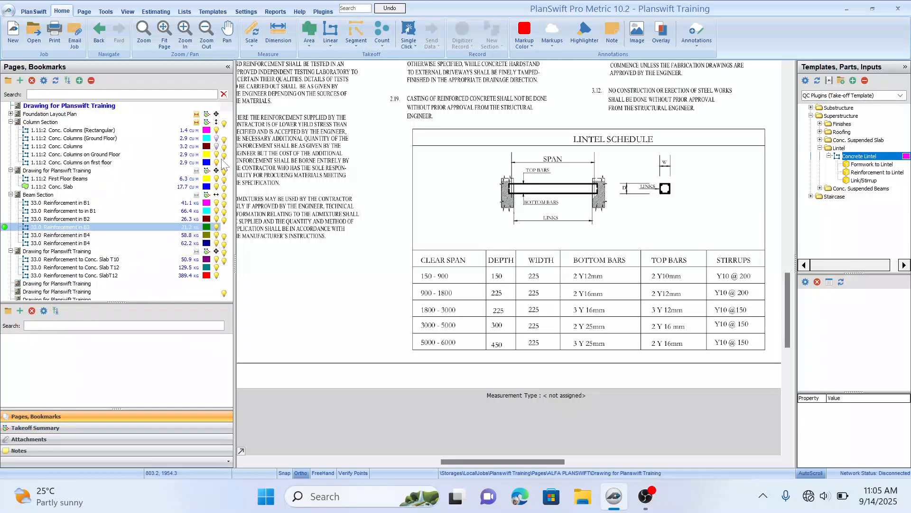
# Step: Open the First Floor Plan page and examine its layout around the stair hall, lobbies and bedrooms
pyautogui.moveTo(227, 152); pyautogui.dragTo(226, 221)
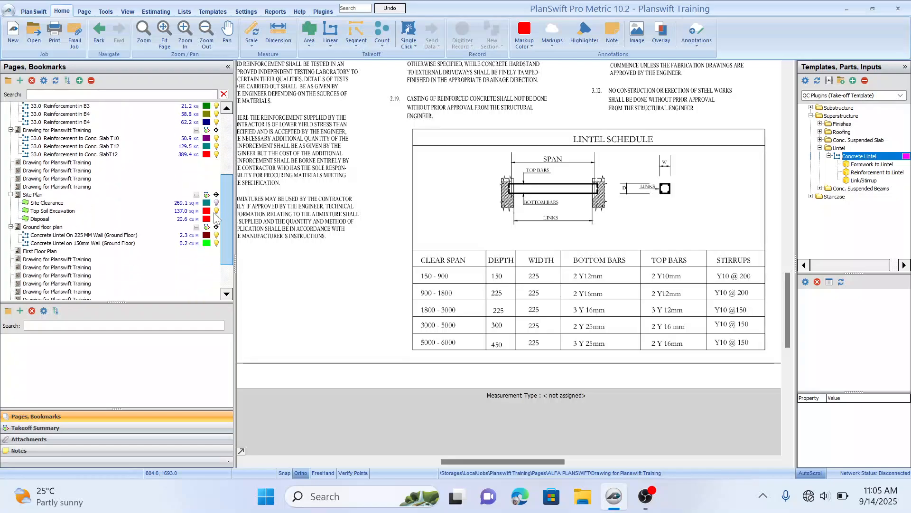
pyautogui.click(54, 227)
pyautogui.click(66, 252)
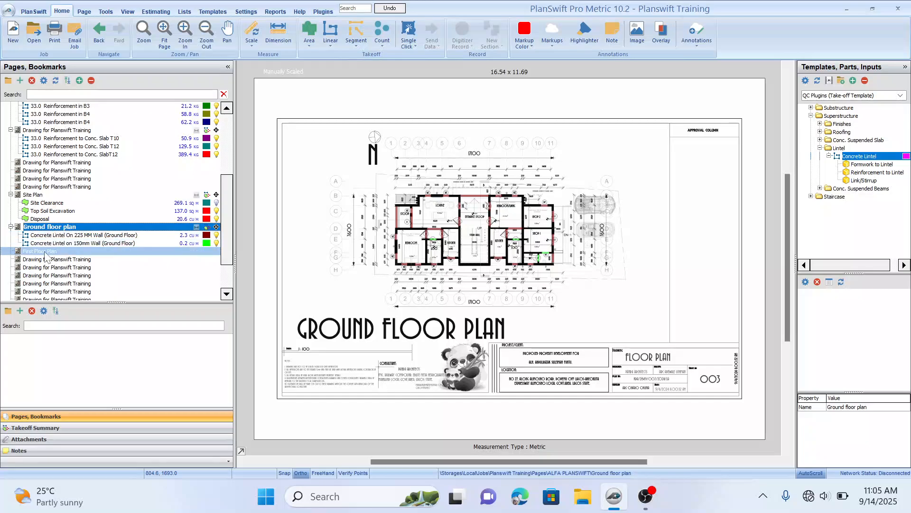
pyautogui.moveTo(435, 218); pyautogui.dragTo(472, 225)
pyautogui.press('Escape')
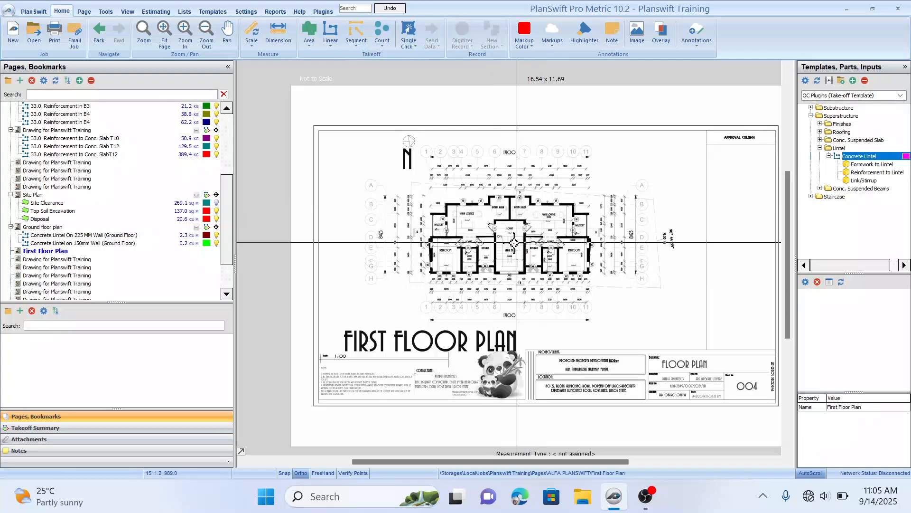
pyautogui.scroll(3, 397, 248)
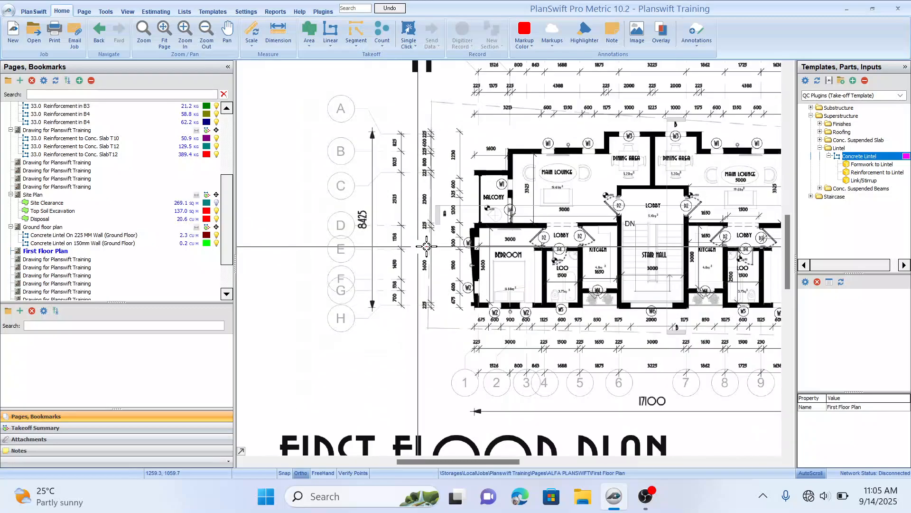
pyautogui.scroll(2, 407, 250)
pyautogui.moveTo(615, 259); pyautogui.dragTo(620, 224)
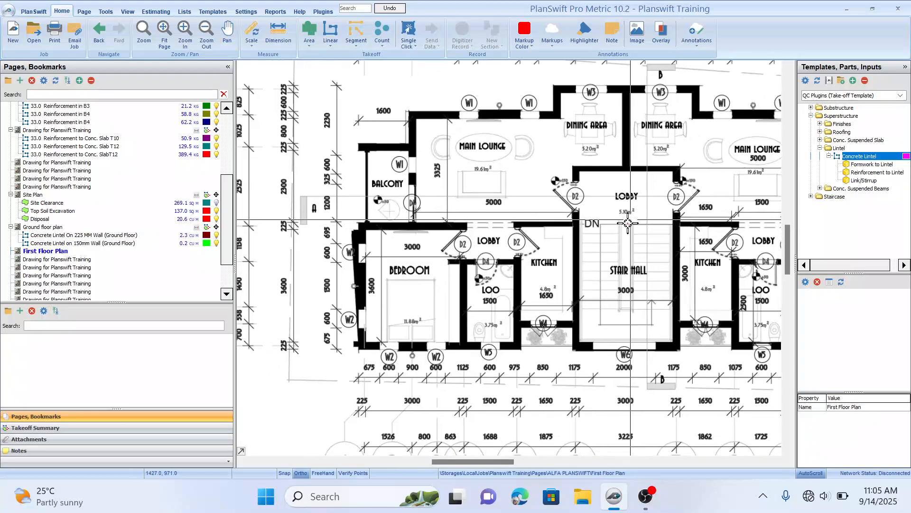
pyautogui.moveTo(490, 229); pyautogui.dragTo(494, 246)
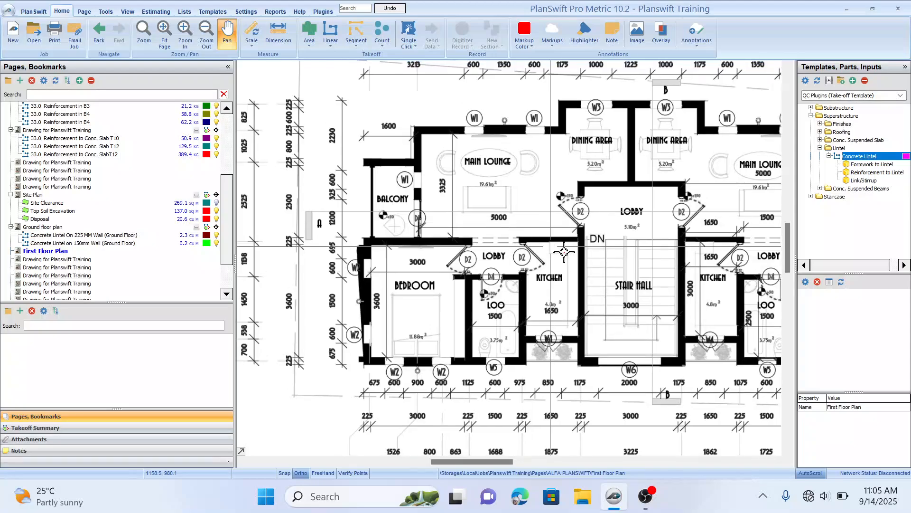
pyautogui.moveTo(574, 251); pyautogui.dragTo(562, 235)
pyautogui.moveTo(633, 208); pyautogui.dragTo(632, 239)
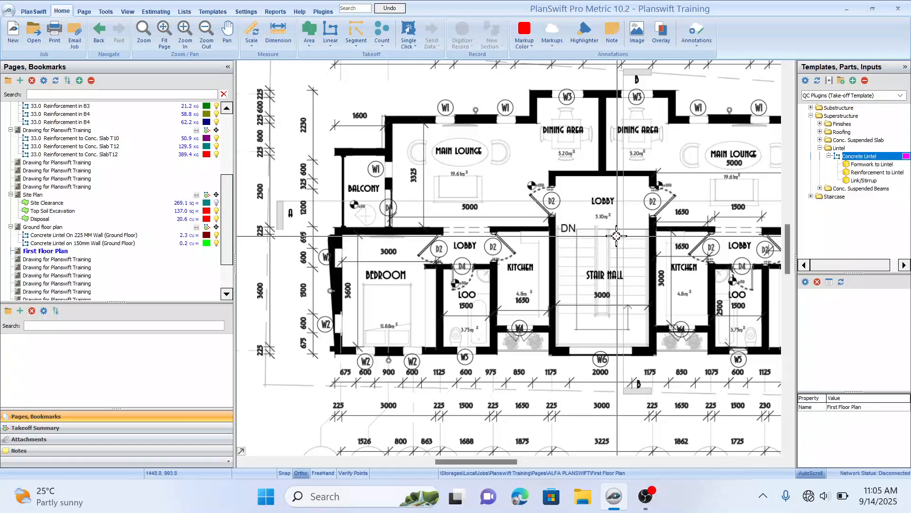
pyautogui.moveTo(648, 186); pyautogui.dragTo(613, 175)
pyautogui.scroll(-1, 332, 228)
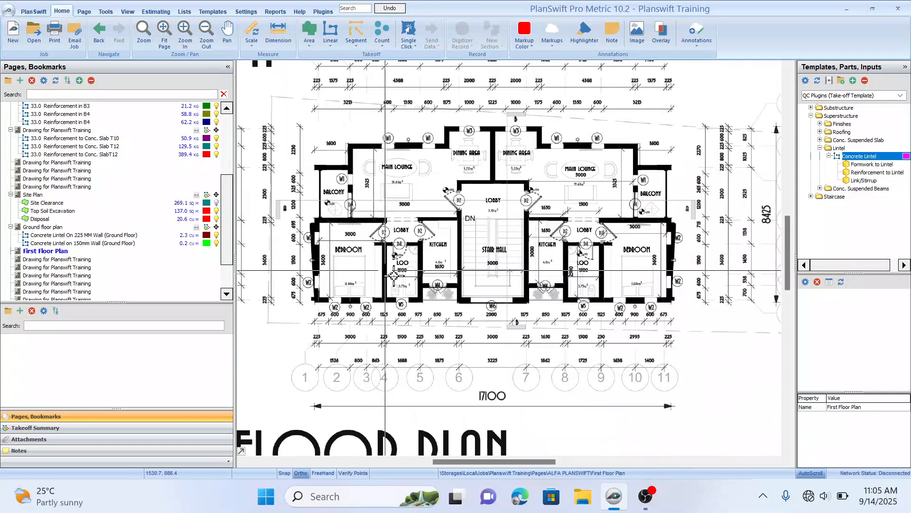
pyautogui.moveTo(409, 273); pyautogui.dragTo(474, 256)
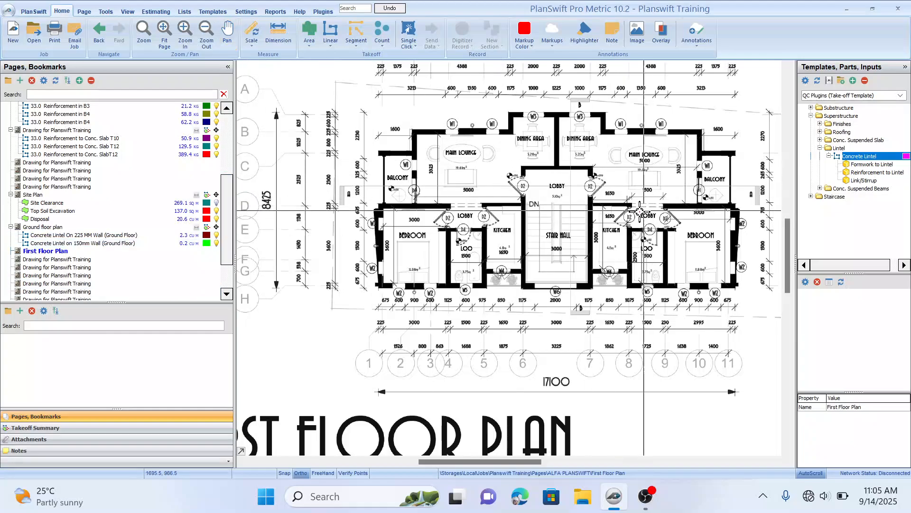
# Step: Scale the First Floor Plan horizontally along the 17100 overall dimension line
pyautogui.click(802, 157)
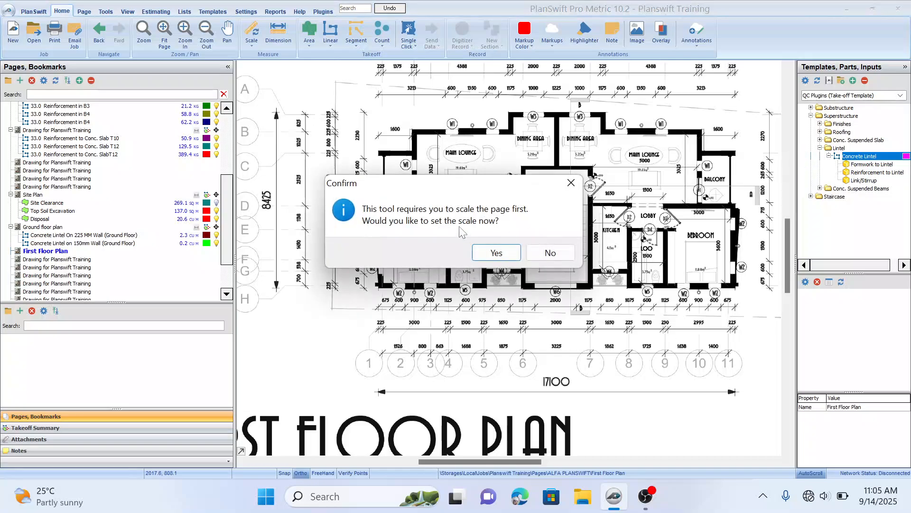
pyautogui.click(572, 183)
pyautogui.moveTo(557, 81); pyautogui.dragTo(548, 178)
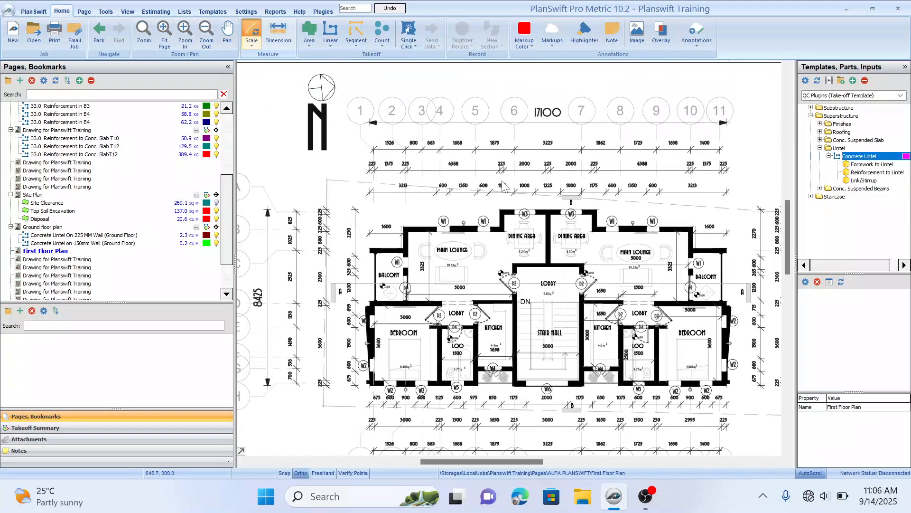
pyautogui.moveTo(466, 186); pyautogui.dragTo(480, 203)
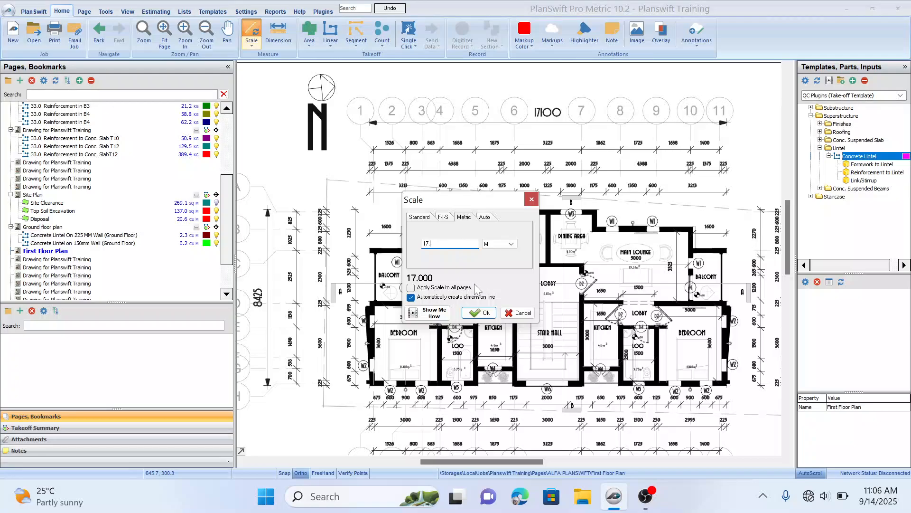
pyautogui.click(474, 313)
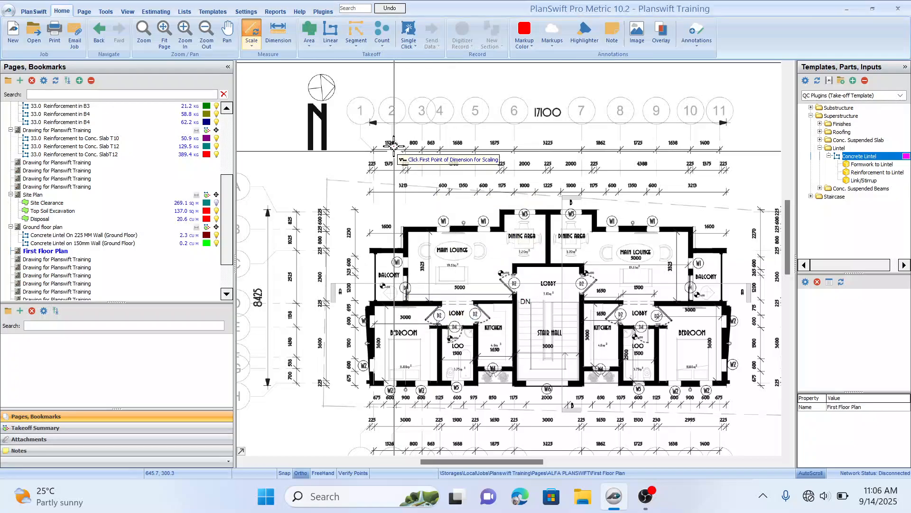
pyautogui.scroll(5, 370, 119)
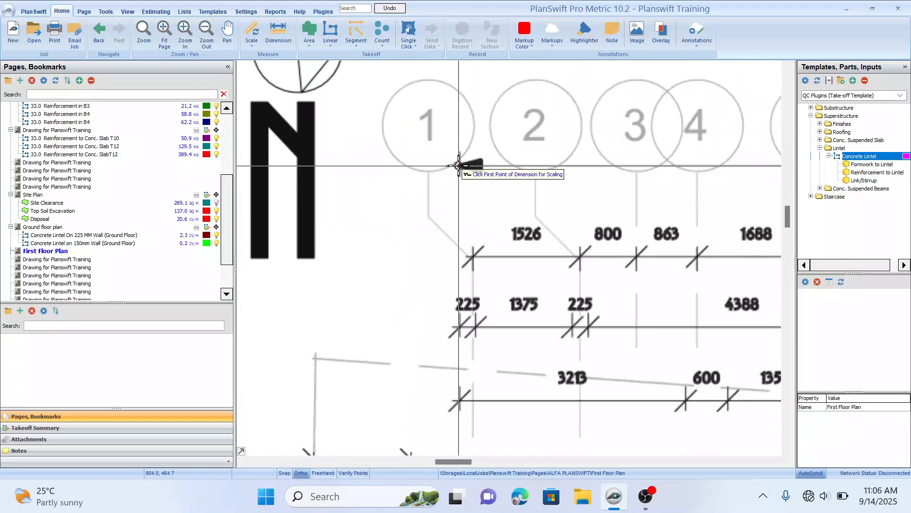
pyautogui.click(458, 165)
pyautogui.moveTo(565, 167); pyautogui.dragTo(285, 199)
pyautogui.moveTo(553, 185); pyautogui.dragTo(328, 190)
pyautogui.moveTo(541, 221); pyautogui.dragTo(321, 232)
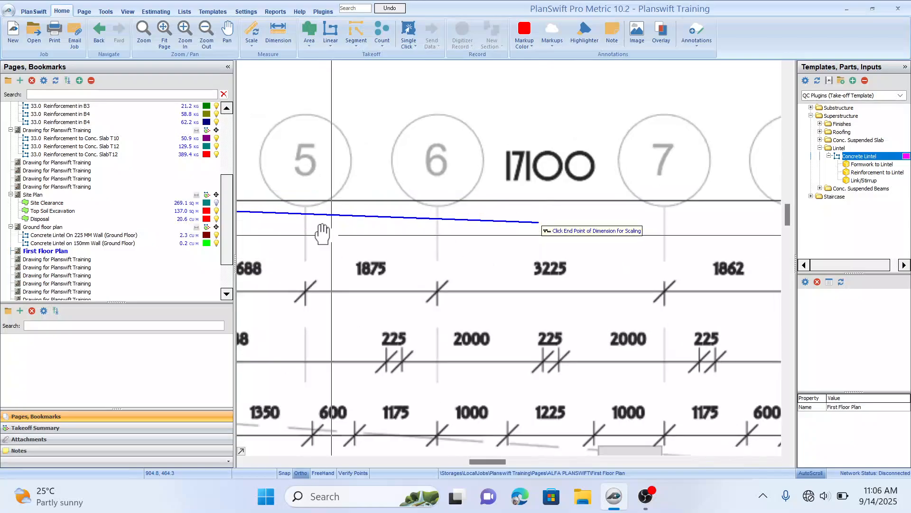
pyautogui.moveTo(580, 231)
pyautogui.mouseDown()
pyautogui.moveTo(352, 239)
pyautogui.moveTo(498, 232)
pyautogui.mouseUp()
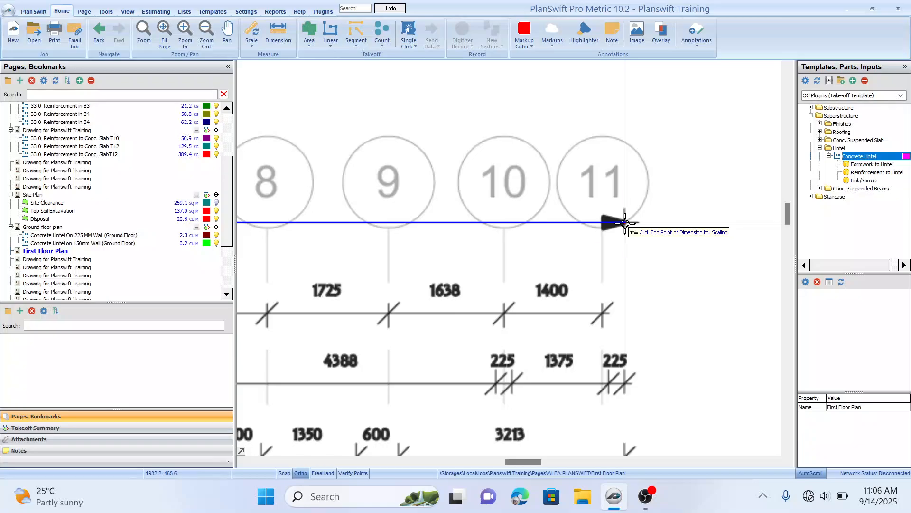
pyautogui.click(625, 223)
# Step: Scale the plan vertically as 8.425 m along the 8425 overall dimension between grids A and H
pyautogui.scroll(-3, 401, 240)
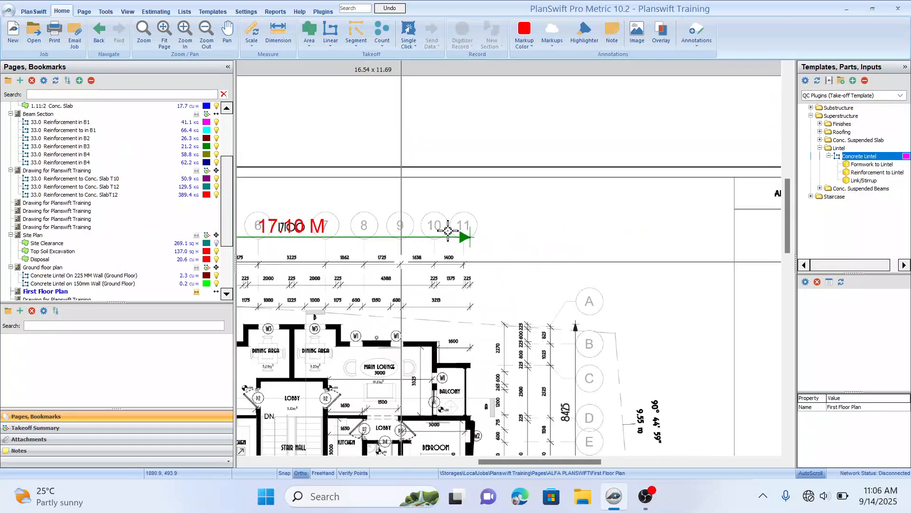
pyautogui.moveTo(447, 230); pyautogui.dragTo(635, 170)
pyautogui.moveTo(531, 266); pyautogui.dragTo(682, 192)
pyautogui.moveTo(300, 131); pyautogui.dragTo(319, 137)
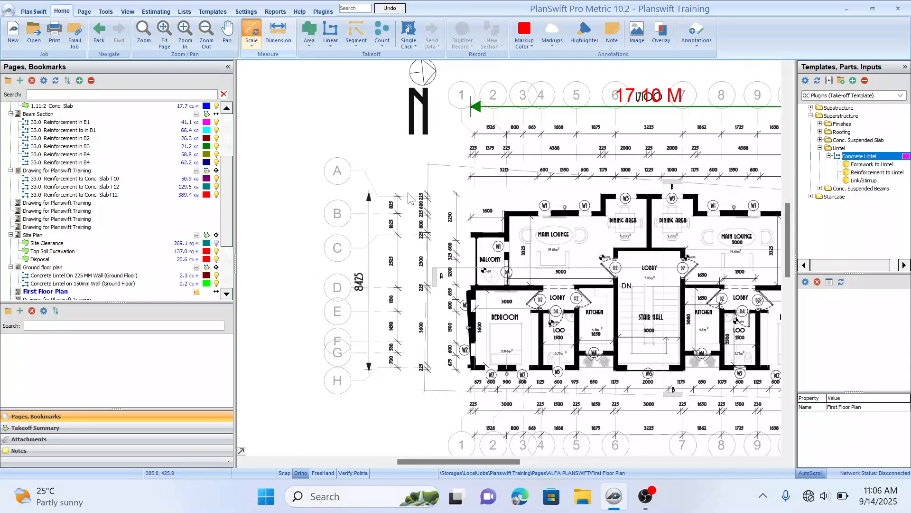
pyautogui.moveTo(456, 179); pyautogui.dragTo(484, 184)
pyautogui.write('8.425')
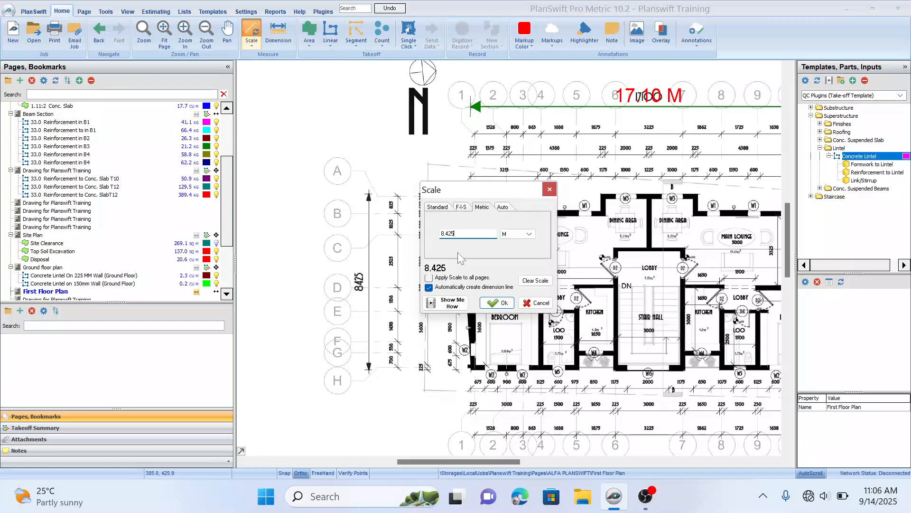
pyautogui.click(496, 302)
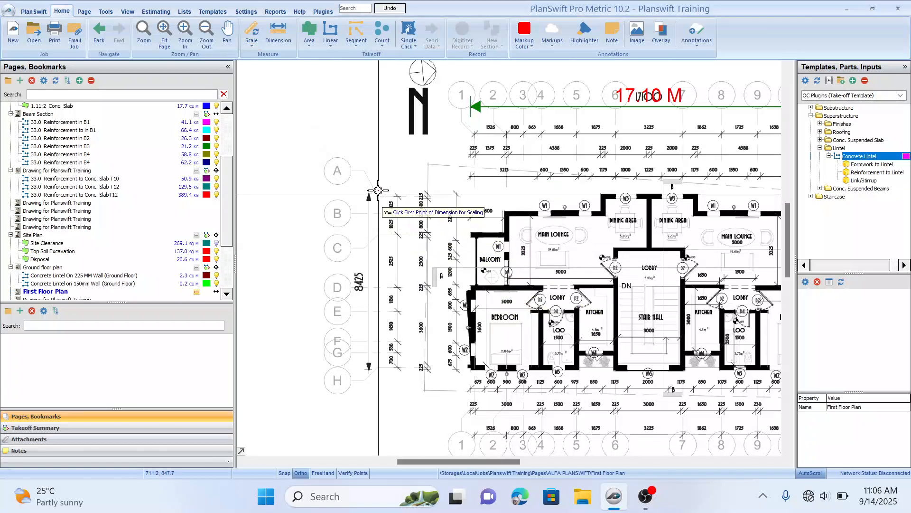
pyautogui.scroll(3, 336, 236)
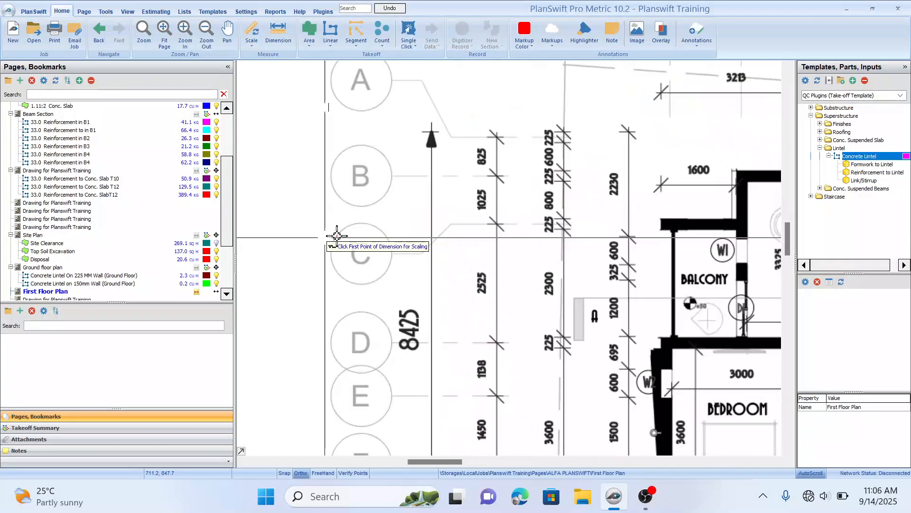
pyautogui.click(432, 131)
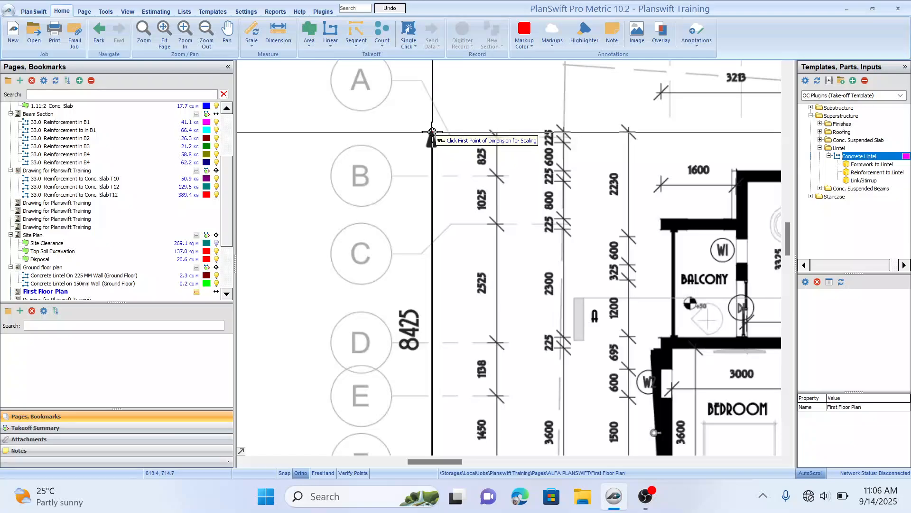
pyautogui.scroll(-5, 444, 299)
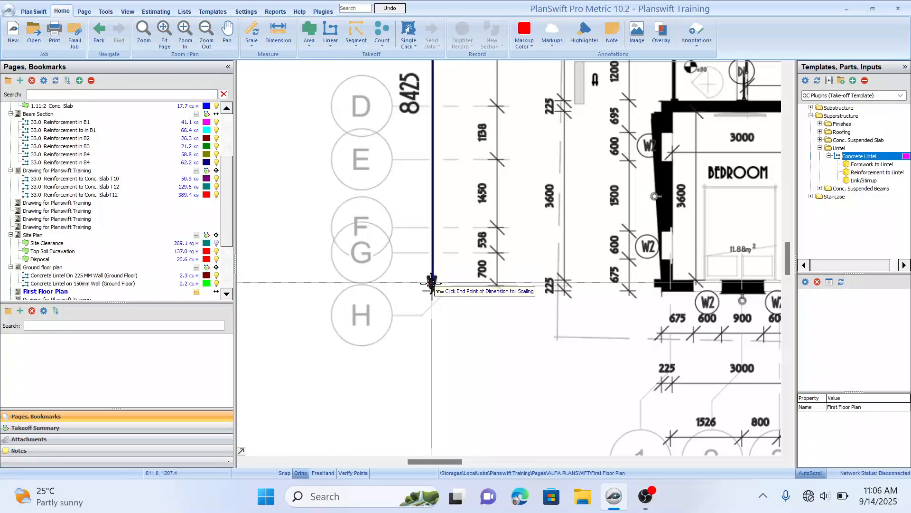
pyautogui.click(432, 291)
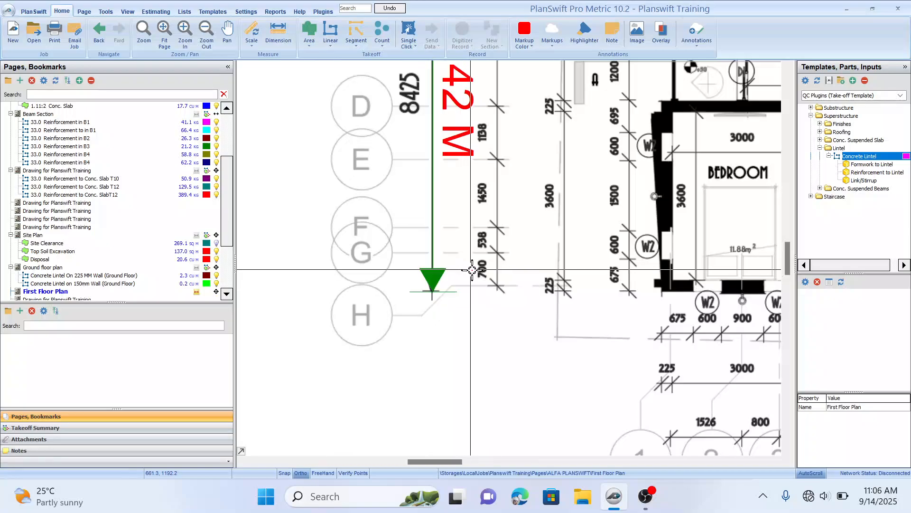
# Step: Dimension the span between grids 6 and 7 along the wall dimension chain below the stair hall
pyautogui.scroll(-6, 509, 270)
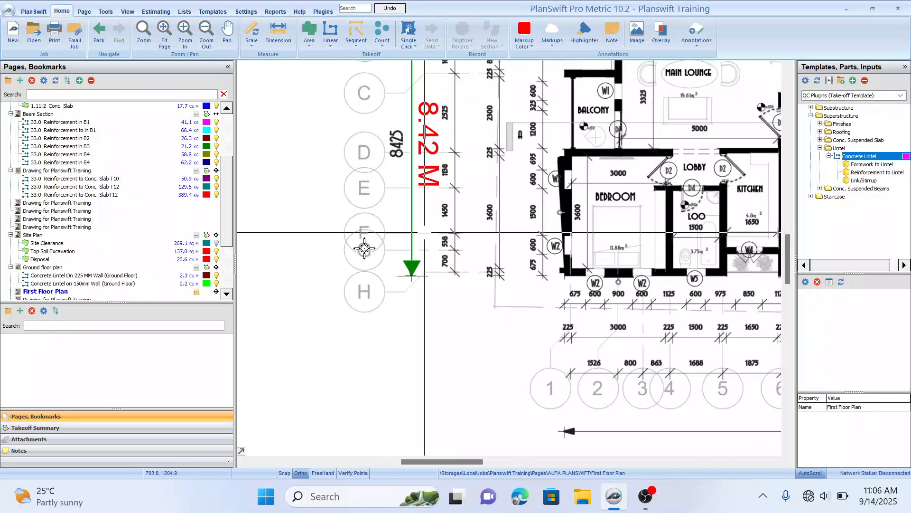
pyautogui.moveTo(497, 298); pyautogui.dragTo(499, 328)
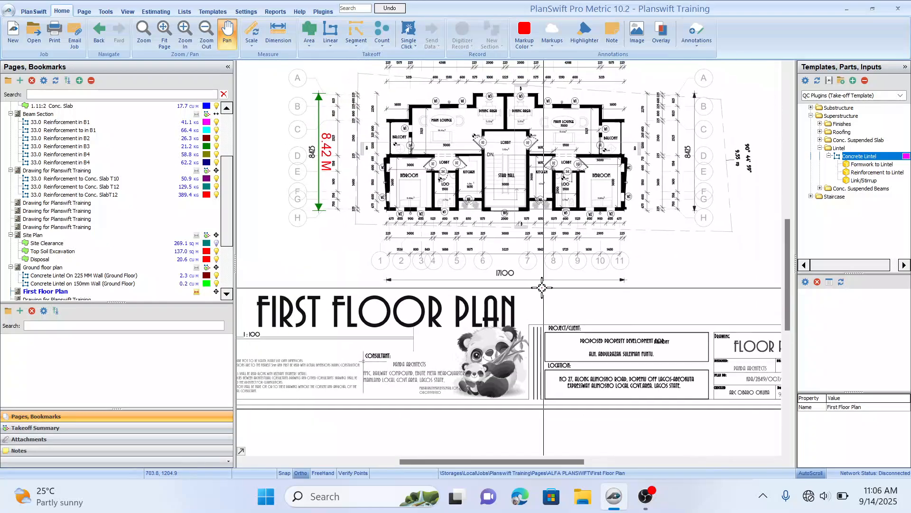
pyautogui.click(280, 35)
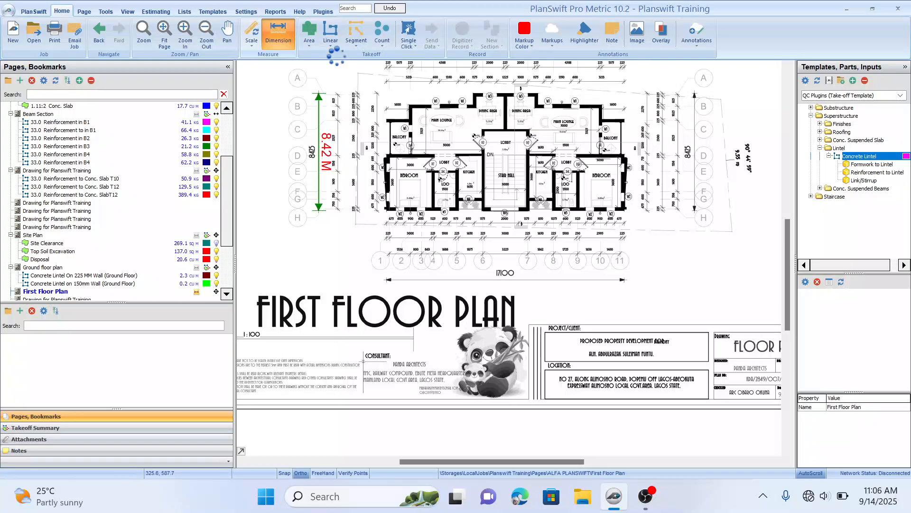
pyautogui.click(507, 233)
pyautogui.scroll(3, 507, 233)
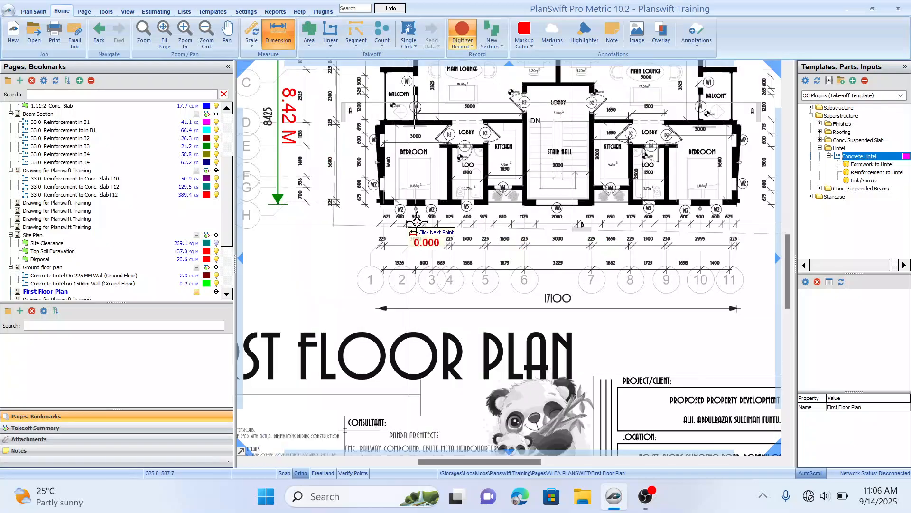
pyautogui.scroll(2, 505, 233)
pyautogui.moveTo(629, 242); pyautogui.dragTo(440, 238)
pyautogui.click(449, 261)
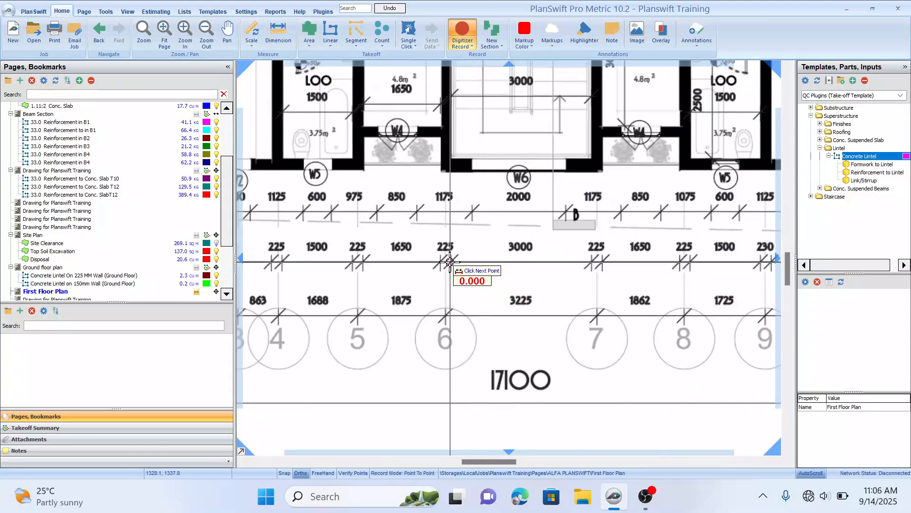
pyautogui.click(591, 263)
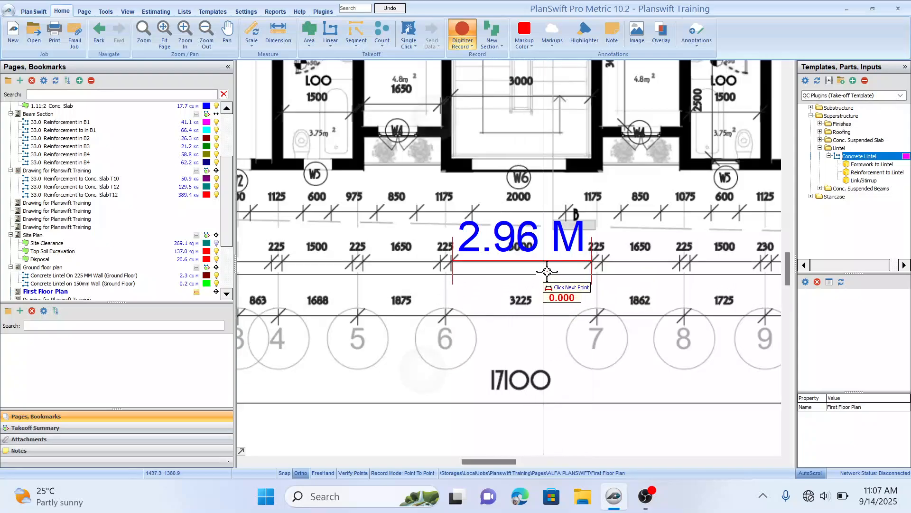
# Step: Dimension the stair hall's internal width between its walls above the W6 window
pyautogui.scroll(-1, 418, 249)
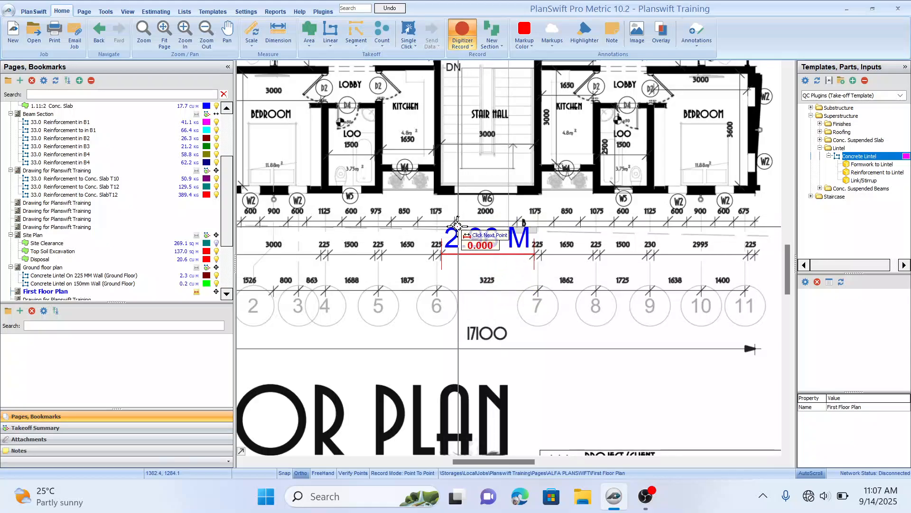
pyautogui.scroll(1, 403, 232)
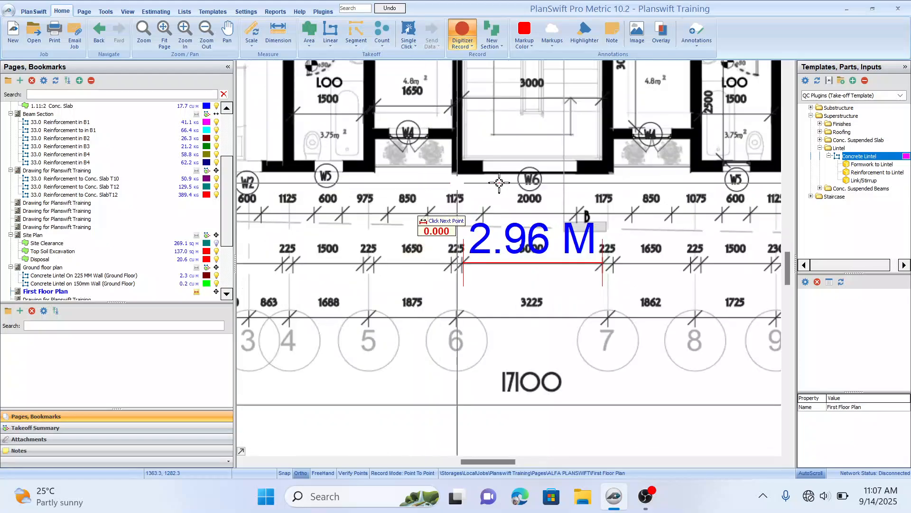
pyautogui.moveTo(527, 134); pyautogui.dragTo(552, 190)
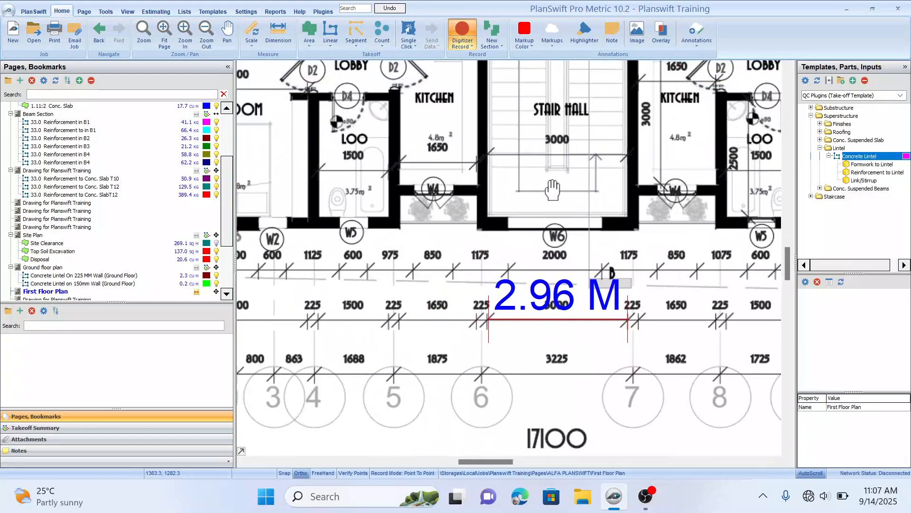
pyautogui.click(487, 154)
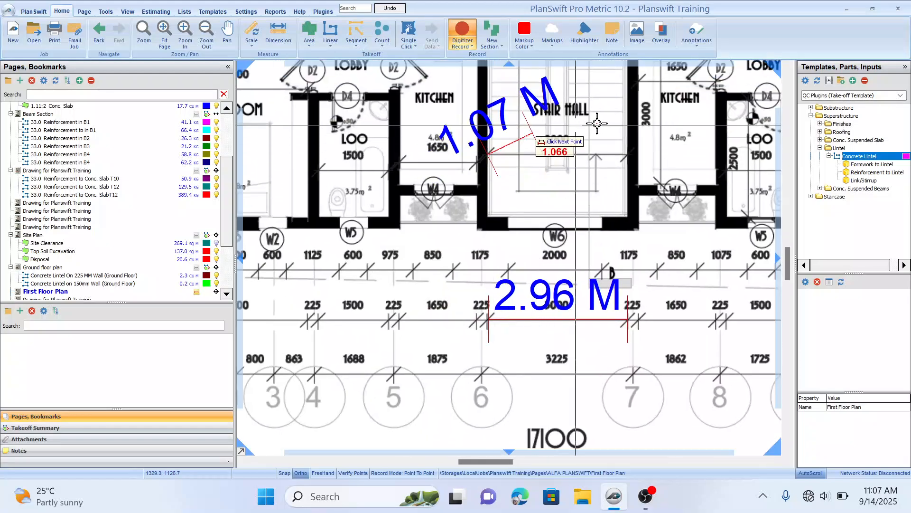
pyautogui.doubleClick(628, 155)
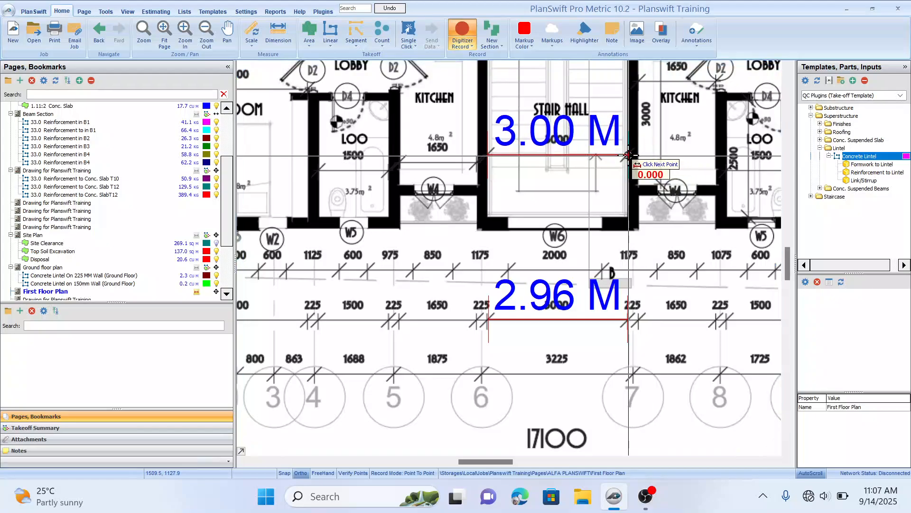
# Step: Dimension the span between grids 6 and 7 along the grid dimension line below the plan
pyautogui.scroll(-3, 617, 289)
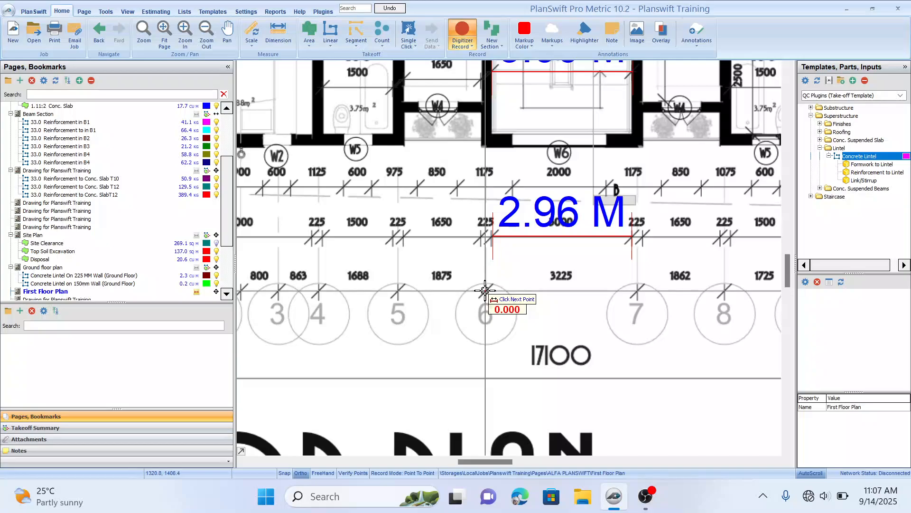
pyautogui.click(485, 290)
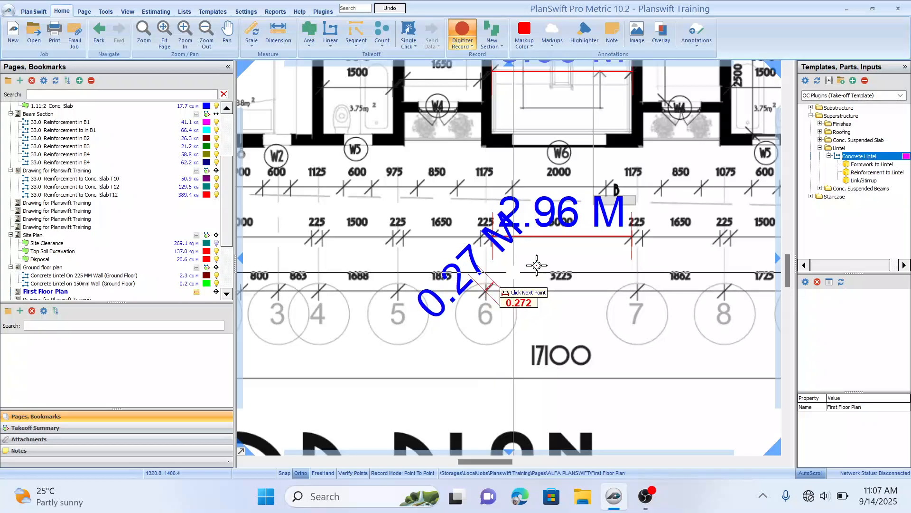
pyautogui.click(638, 290)
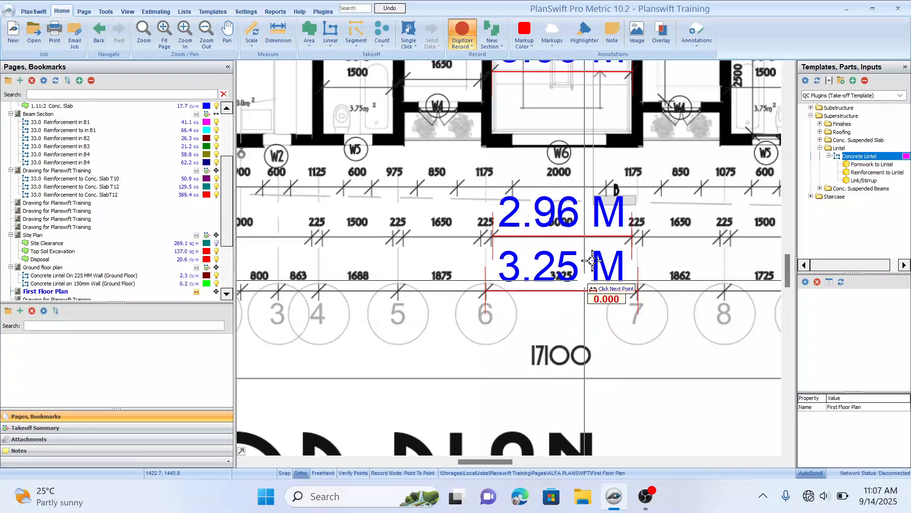
pyautogui.moveTo(595, 257); pyautogui.dragTo(600, 280)
pyautogui.scroll(-2, 403, 246)
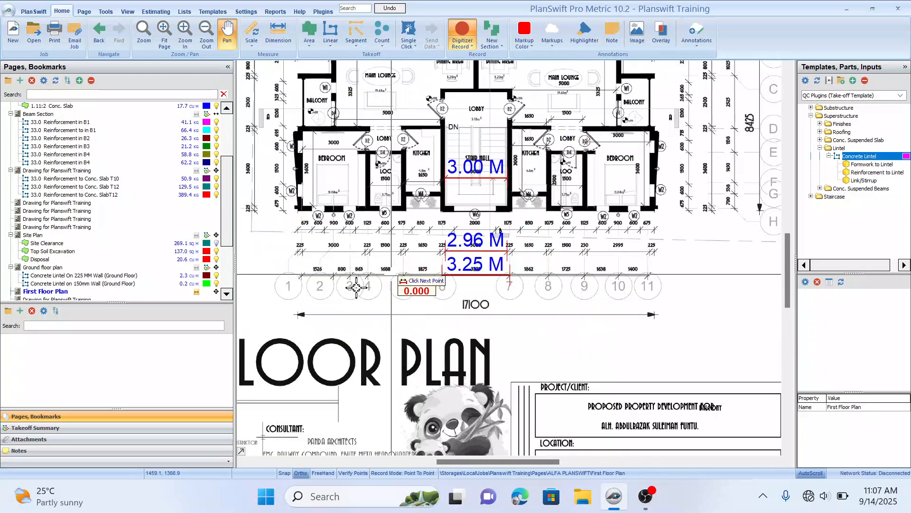
pyautogui.moveTo(226, 238); pyautogui.dragTo(199, 244)
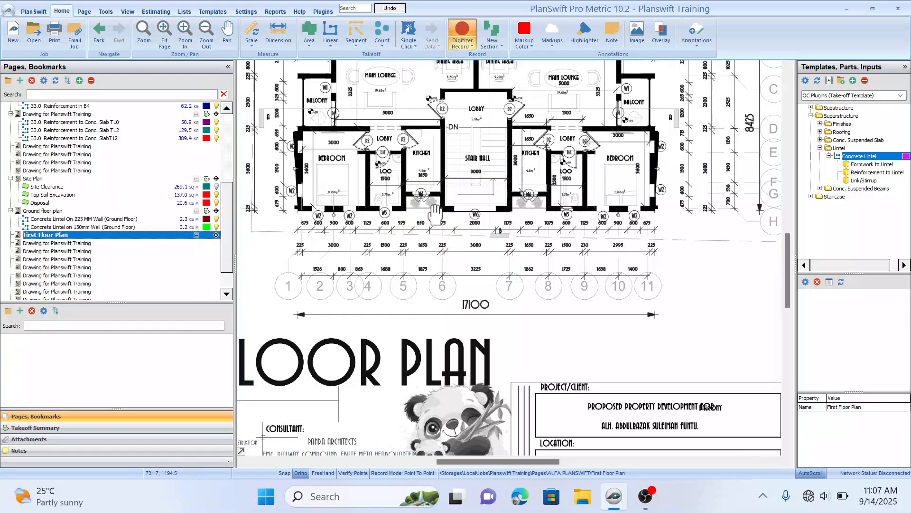
pyautogui.moveTo(423, 158)
pyautogui.mouseDown()
pyautogui.moveTo(450, 197)
pyautogui.moveTo(514, 229)
pyautogui.mouseUp()
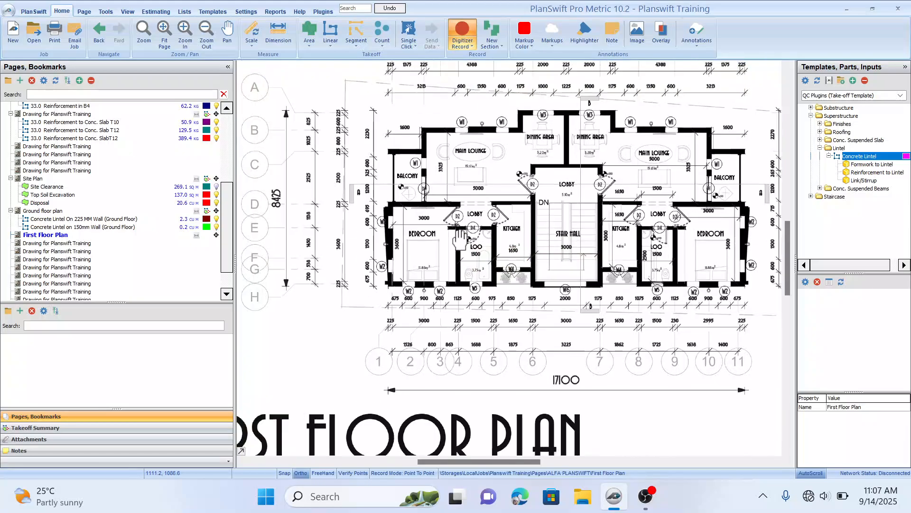
pyautogui.moveTo(462, 218); pyautogui.dragTo(476, 245)
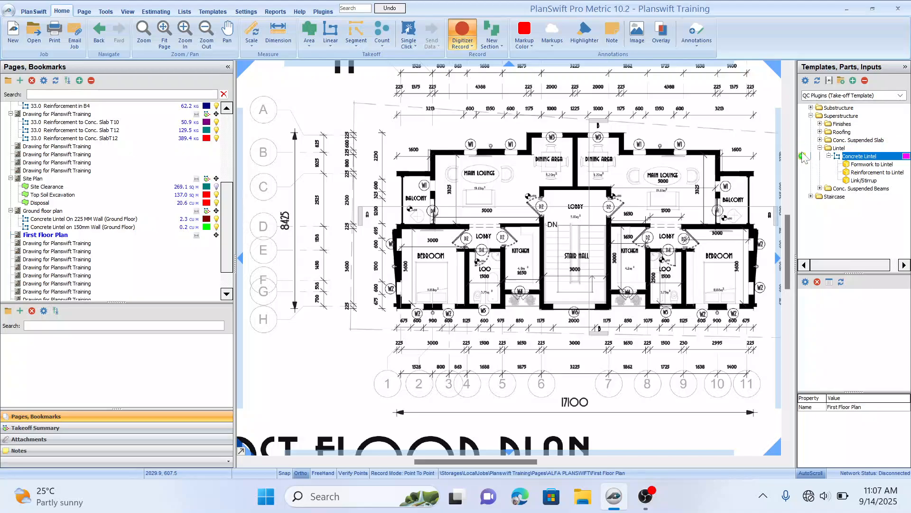
pyautogui.press('Escape')
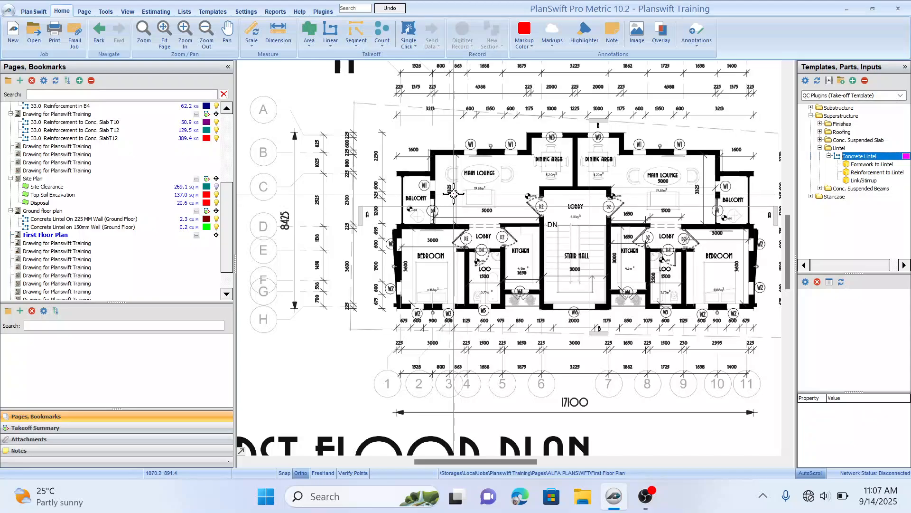
pyautogui.click(802, 156)
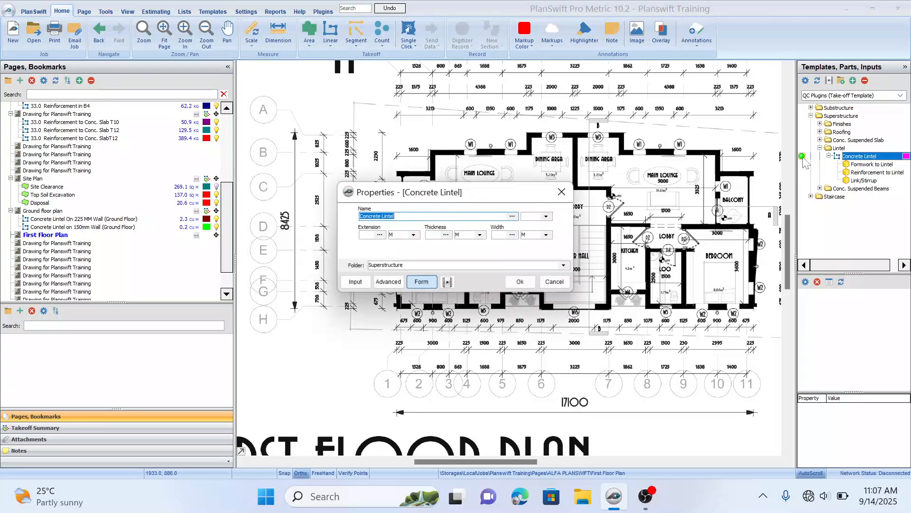
pyautogui.moveTo(492, 198); pyautogui.dragTo(487, 327)
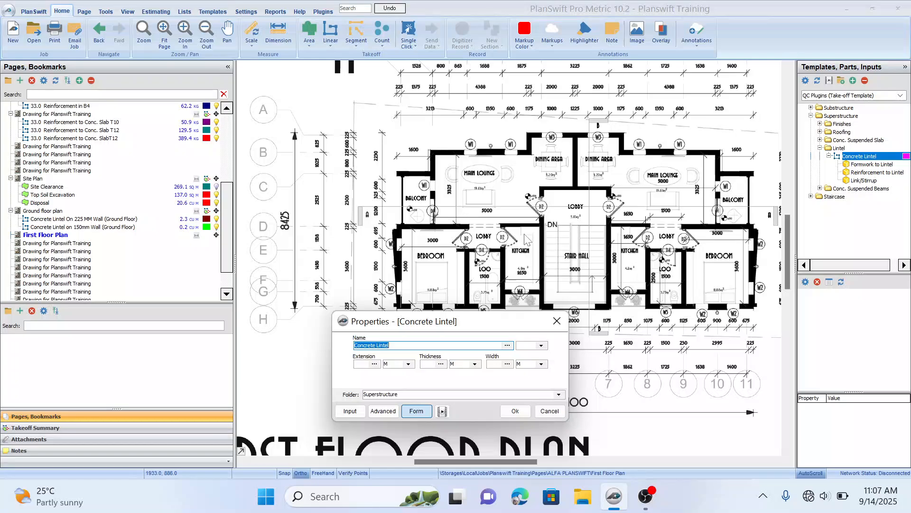
pyautogui.click(557, 321)
# Step: Dimension the thickness of the wall between the kitchen and lobby beside the stair hall
pyautogui.moveTo(691, 259); pyautogui.dragTo(394, 236)
pyautogui.scroll(3, 454, 219)
pyautogui.click(278, 34)
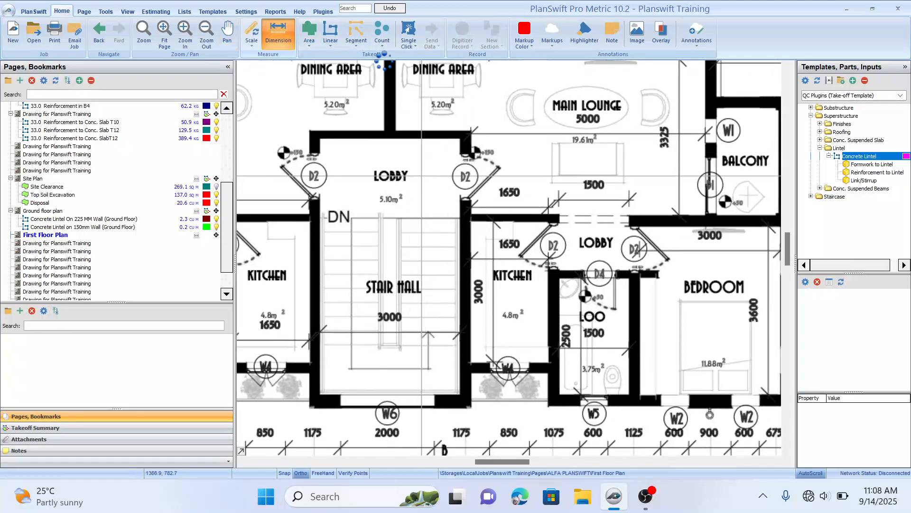
pyautogui.click(565, 209)
pyautogui.scroll(2, 484, 251)
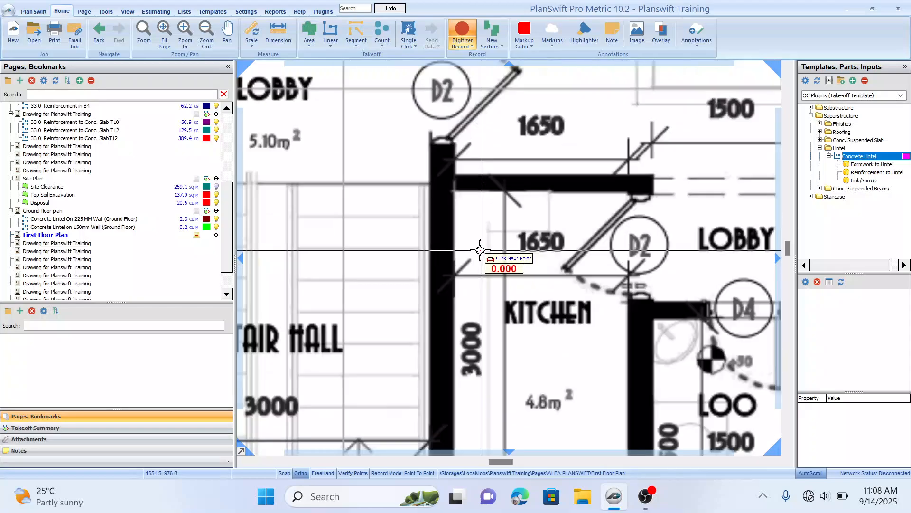
pyautogui.scroll(-2, 605, 217)
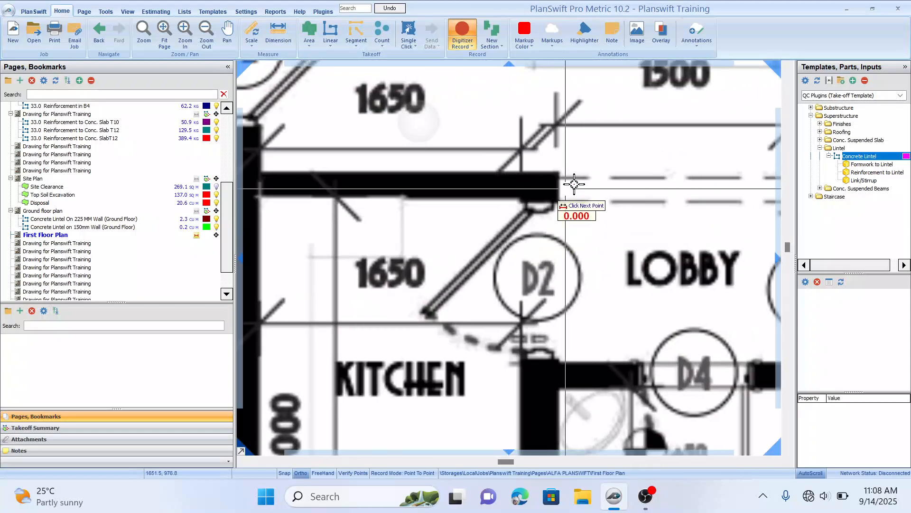
pyautogui.scroll(2, 403, 212)
pyautogui.moveTo(588, 191); pyautogui.dragTo(394, 248)
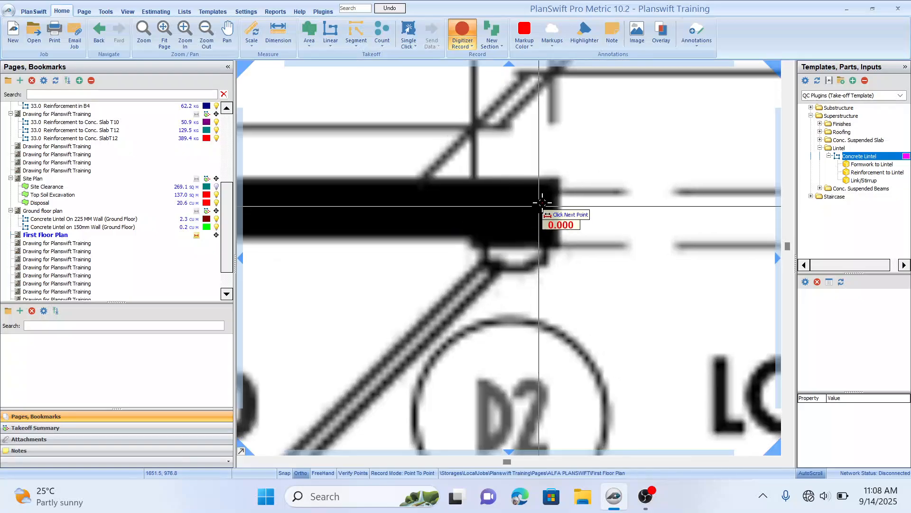
pyautogui.click(557, 179)
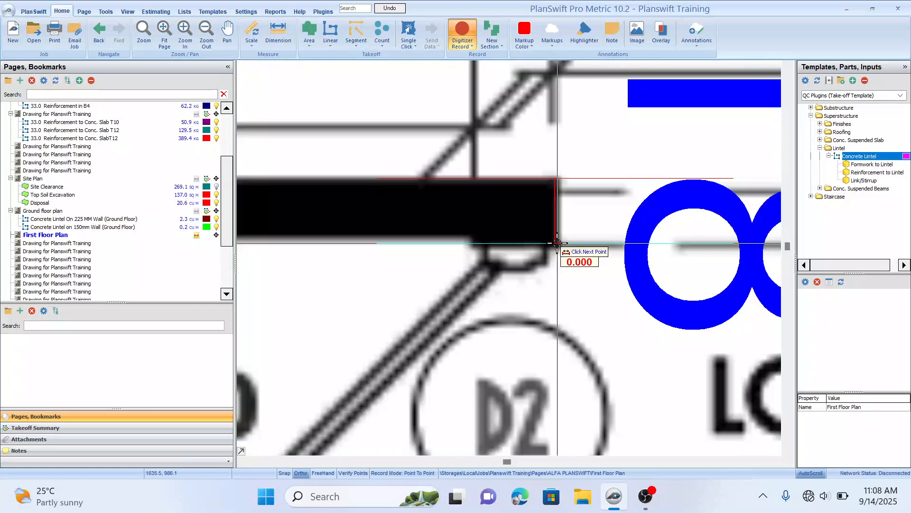
pyautogui.scroll(-3, 407, 256)
pyautogui.scroll(-3, 408, 258)
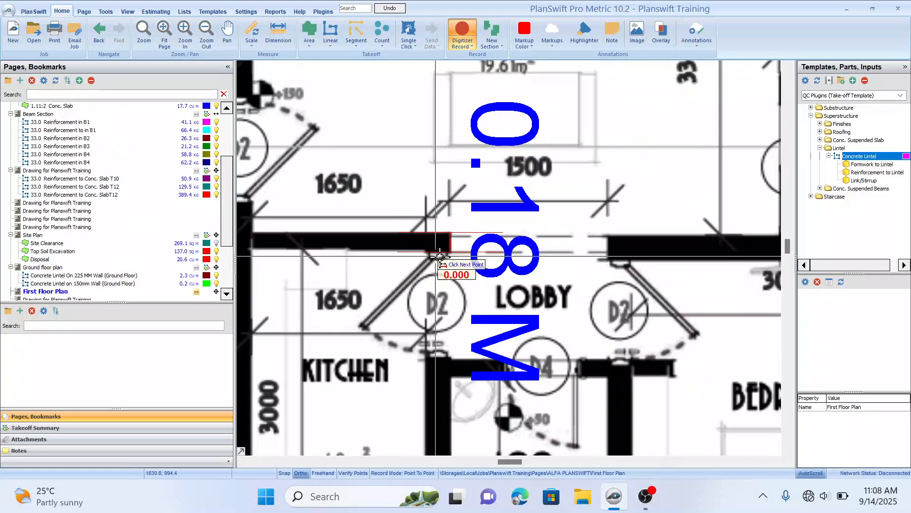
pyautogui.scroll(-2, 390, 249)
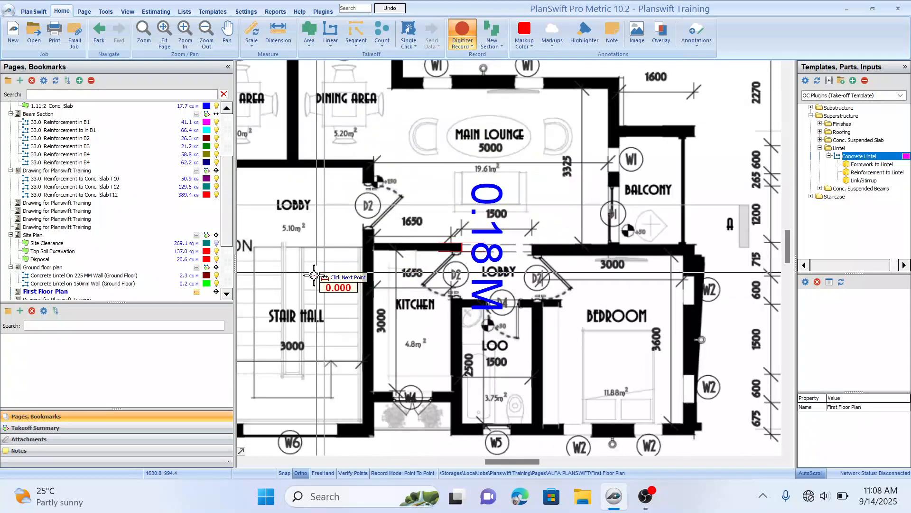
# Step: Create the Concrete Lintel on 225mm Wall (First Floor) takeoff with extension, thickness and width of 0.23 m
pyautogui.moveTo(475, 268); pyautogui.dragTo(512, 251)
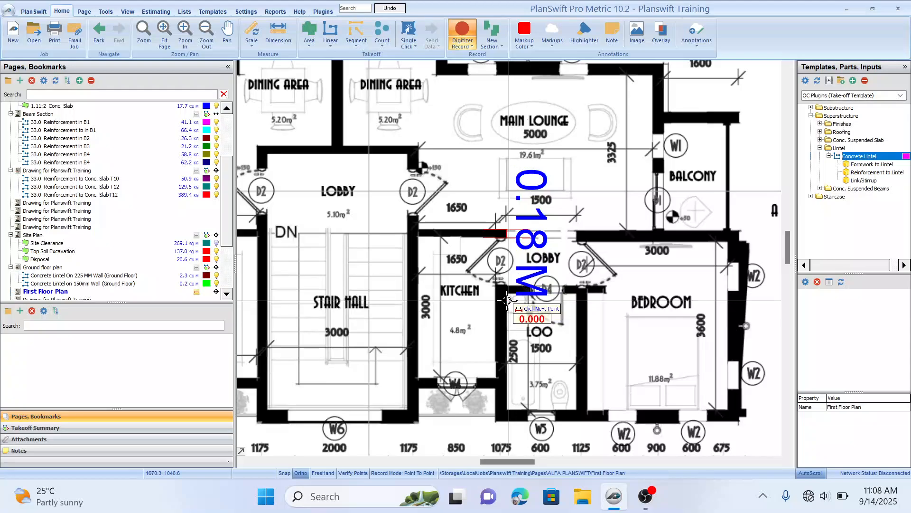
pyautogui.scroll(-2, 430, 269)
pyautogui.scroll(-2, 429, 269)
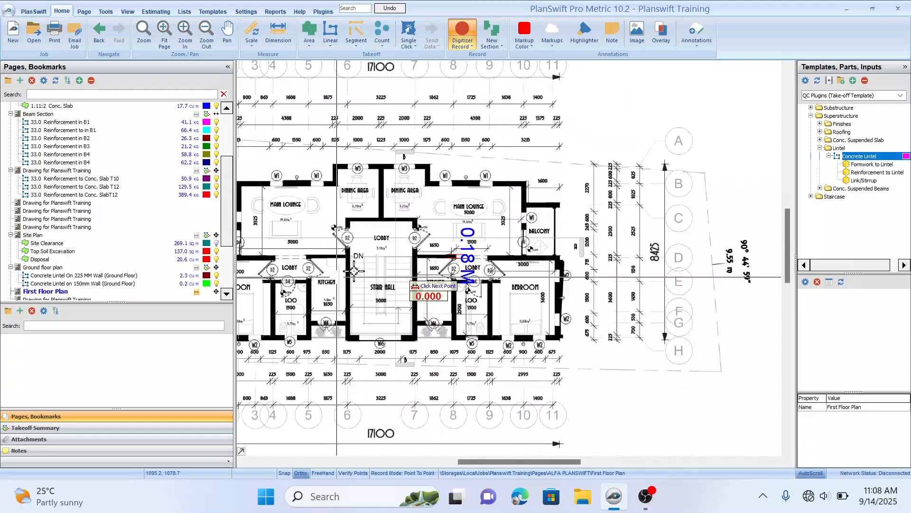
pyautogui.scroll(-2, 456, 259)
pyautogui.moveTo(397, 252); pyautogui.dragTo(333, 281)
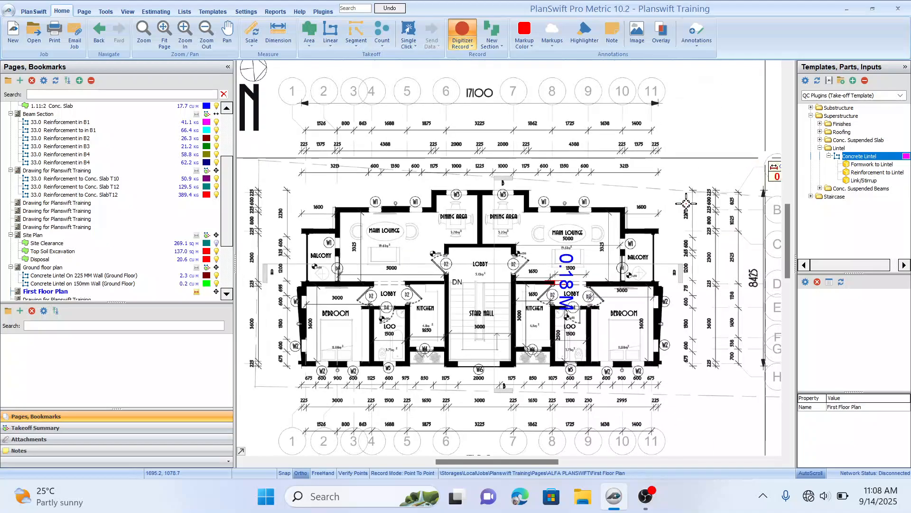
pyautogui.moveTo(561, 223); pyautogui.dragTo(572, 215)
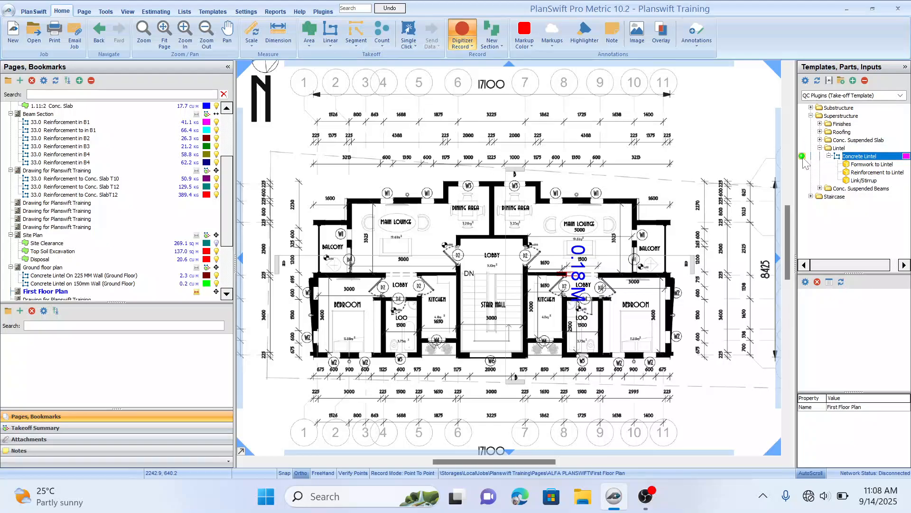
pyautogui.click(802, 156)
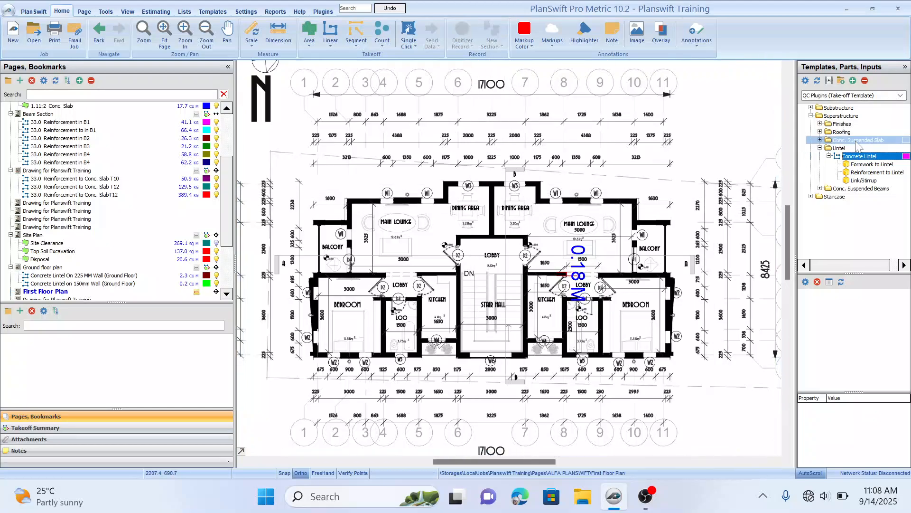
pyautogui.doubleClick(804, 158)
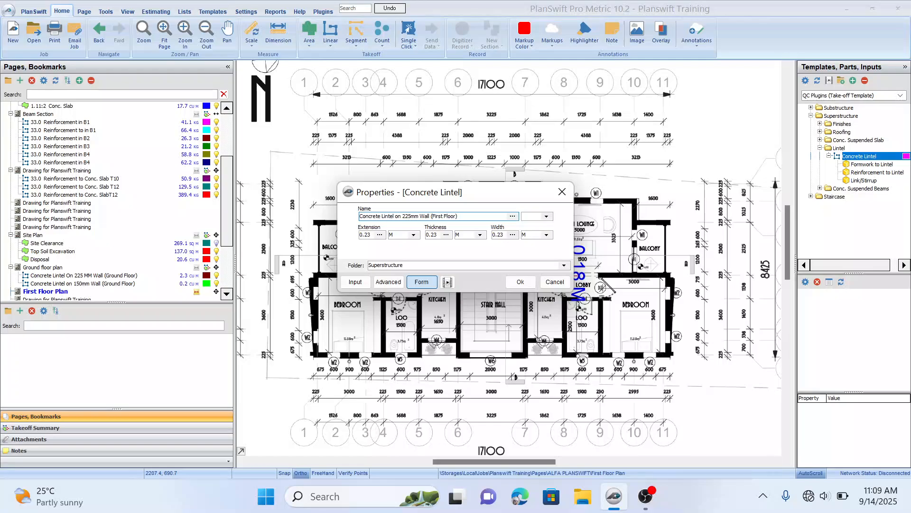
pyautogui.click(521, 281)
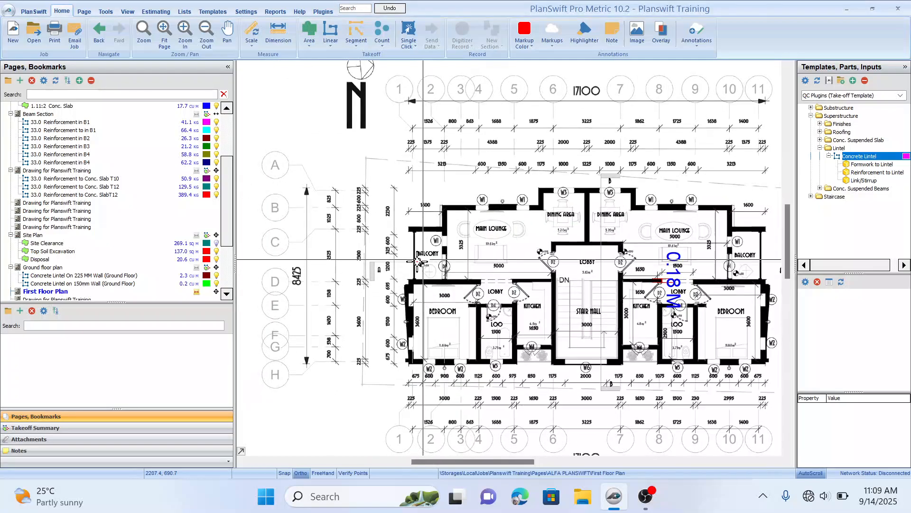
# Step: Trace a lintel along the balcony opening in the left unit's outer wall
pyautogui.click(409, 280)
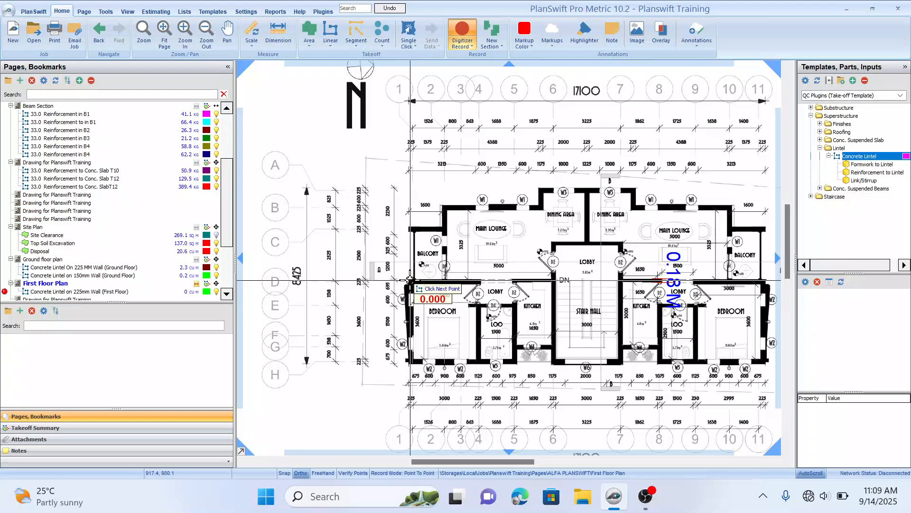
pyautogui.doubleClick(411, 231)
# Step: Trace lintels over the two W1 windows in the left main lounge's north wall
pyautogui.click(466, 221)
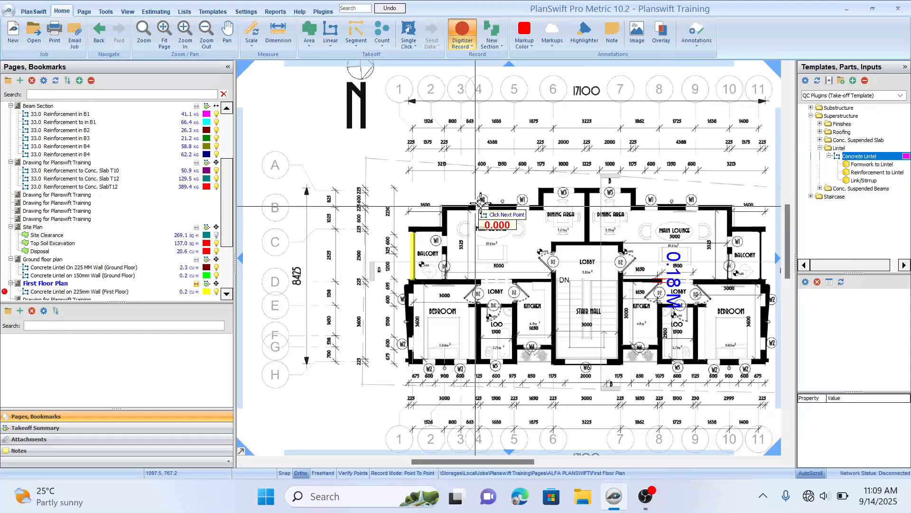
pyautogui.click(475, 206)
pyautogui.doubleClick(490, 203)
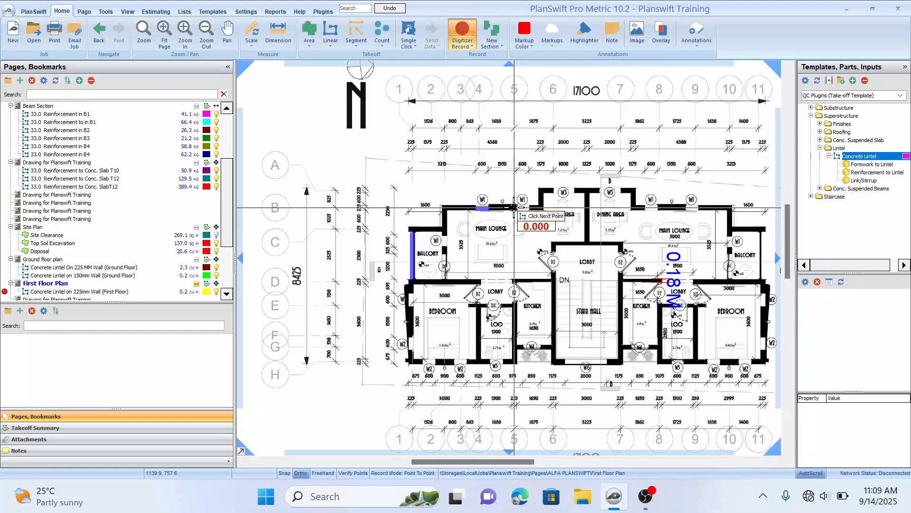
pyautogui.click(516, 205)
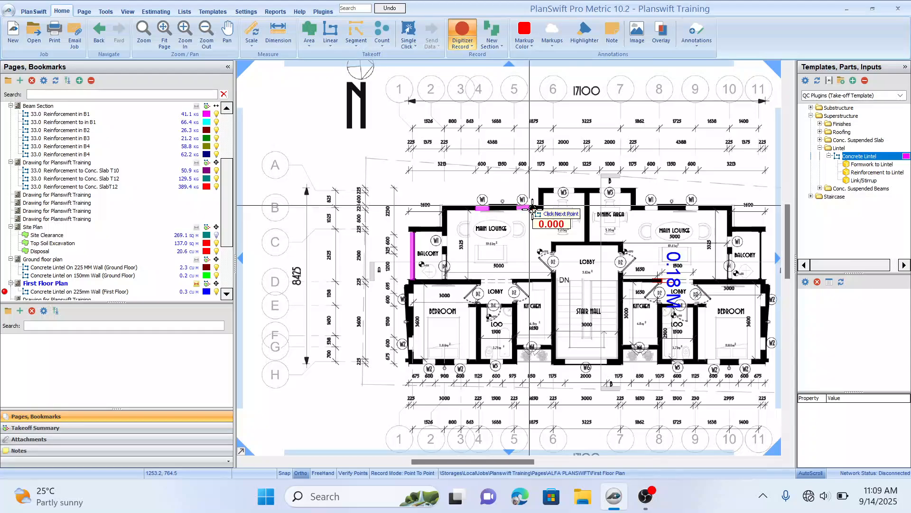
# Step: Trace lintels over the two W3 windows in the dining areas' north wall
pyautogui.scroll(2, 427, 239)
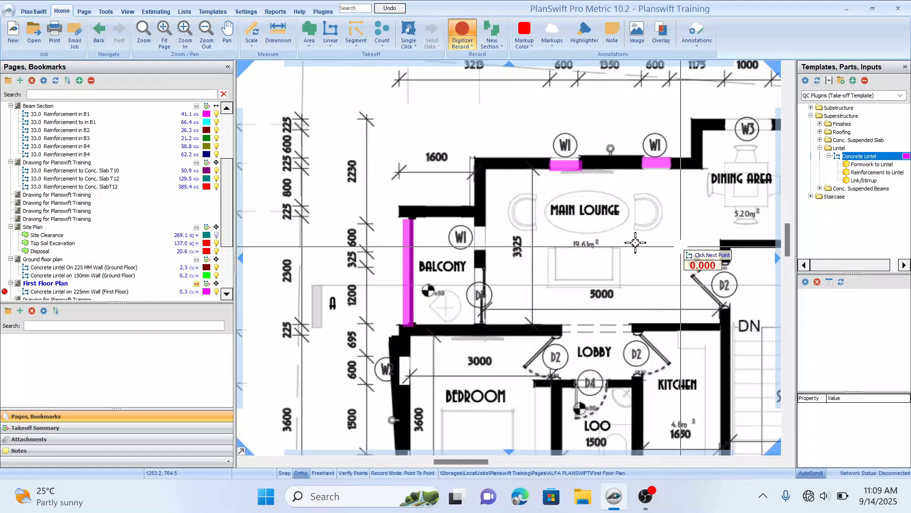
pyautogui.moveTo(750, 223); pyautogui.dragTo(499, 248)
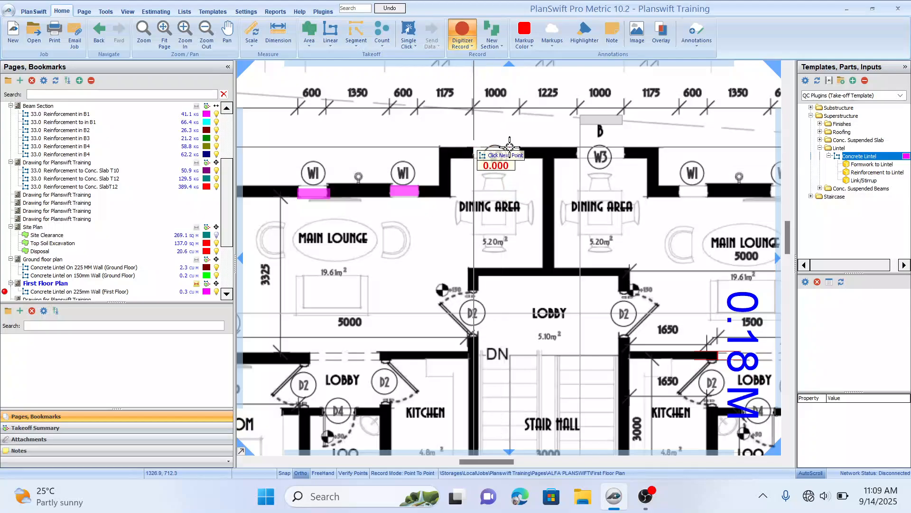
pyautogui.click(473, 148)
pyautogui.click(523, 148)
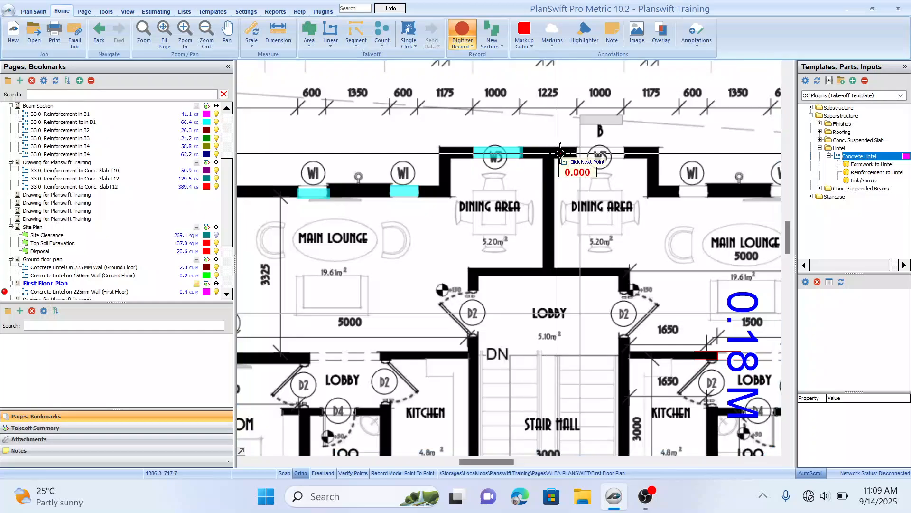
pyautogui.click(576, 149)
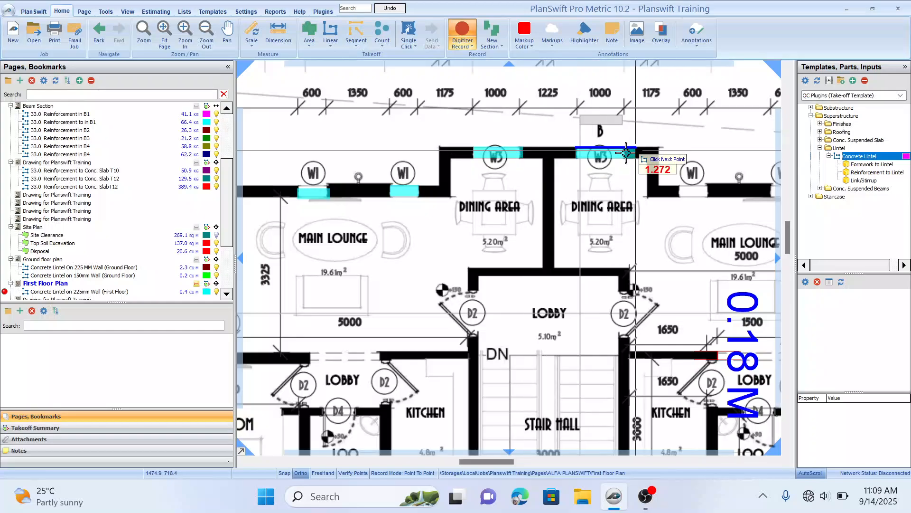
pyautogui.click(626, 151)
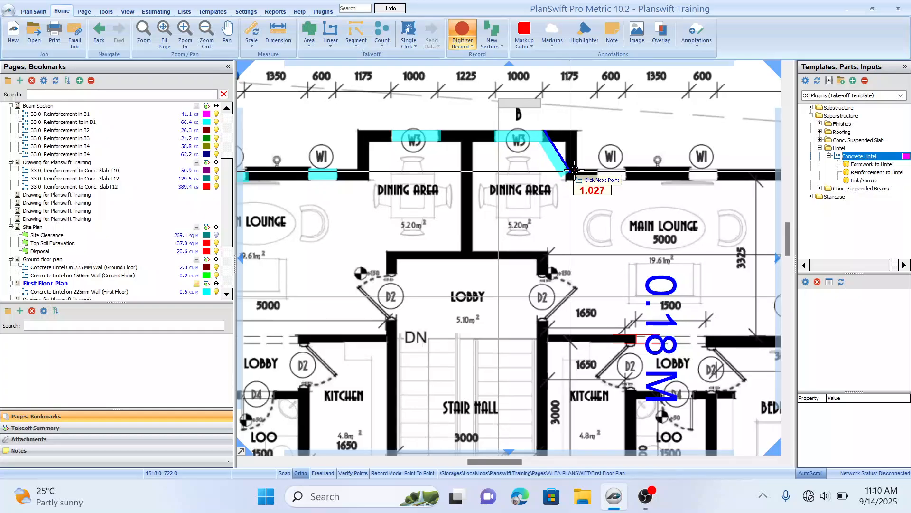
pyautogui.press('Escape')
# Step: Trace lintels over the two W1 windows in the right unit's main lounge north wall
pyautogui.moveTo(629, 172); pyautogui.dragTo(549, 167)
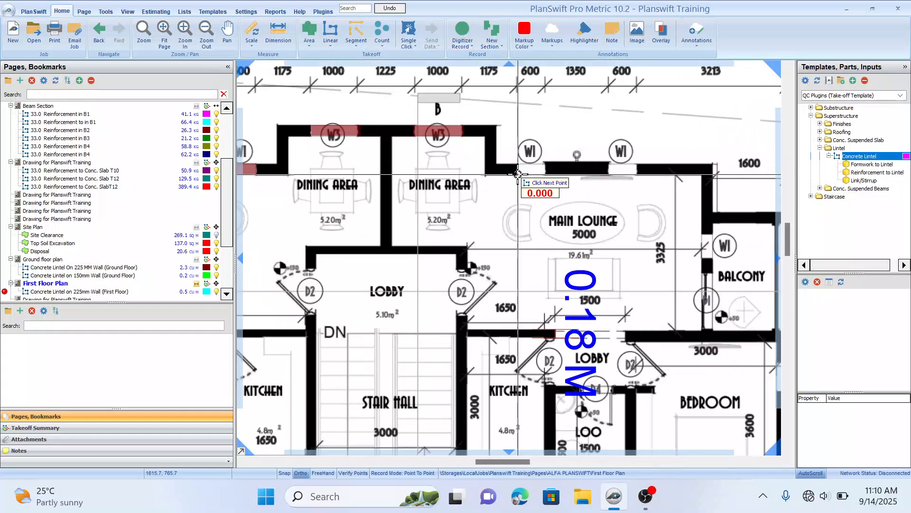
pyautogui.click(517, 167)
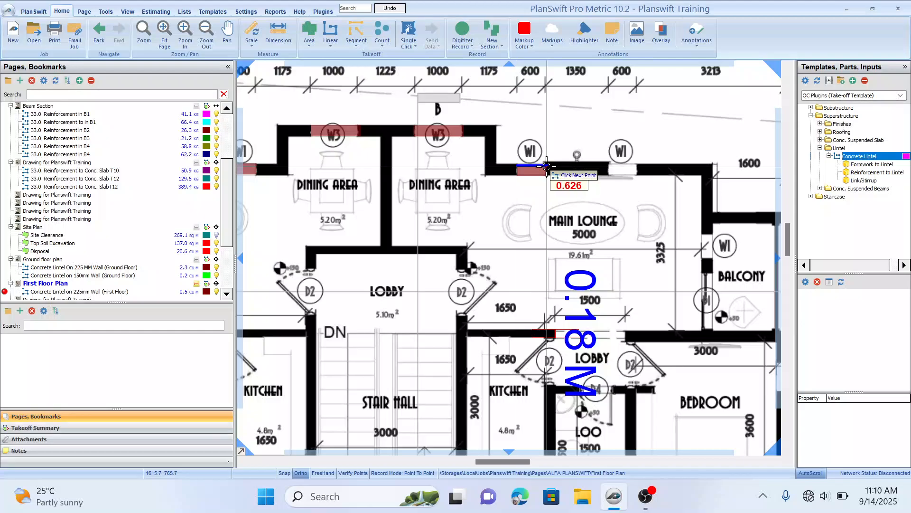
pyautogui.click(547, 165)
pyautogui.moveTo(587, 163); pyautogui.dragTo(547, 167)
pyautogui.press('Escape')
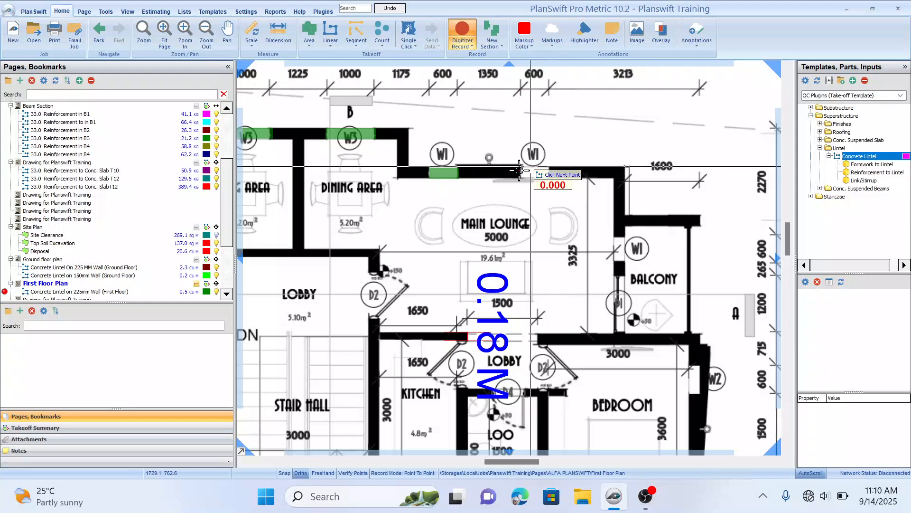
pyautogui.click(520, 168)
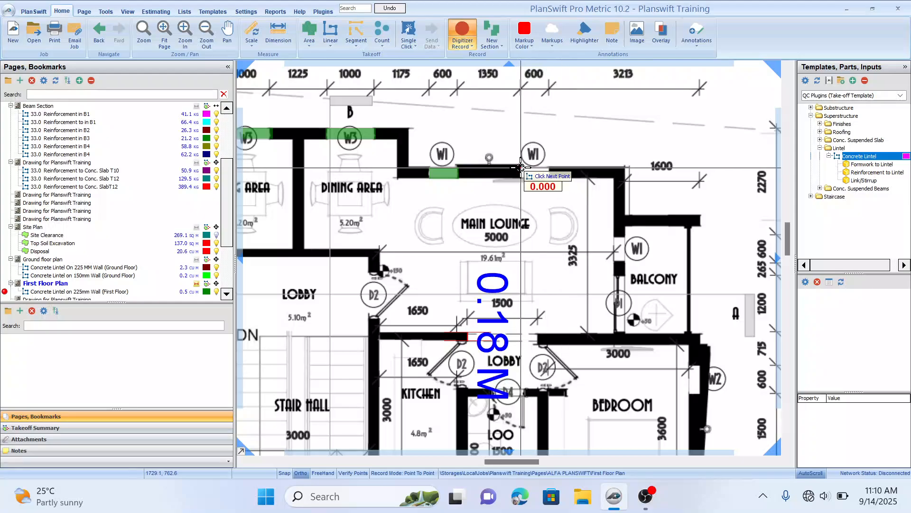
pyautogui.click(556, 167)
# Step: Trace lintels over the right unit's W1 balcony window and the two balcony openings beside it
pyautogui.moveTo(620, 250); pyautogui.dragTo(554, 186)
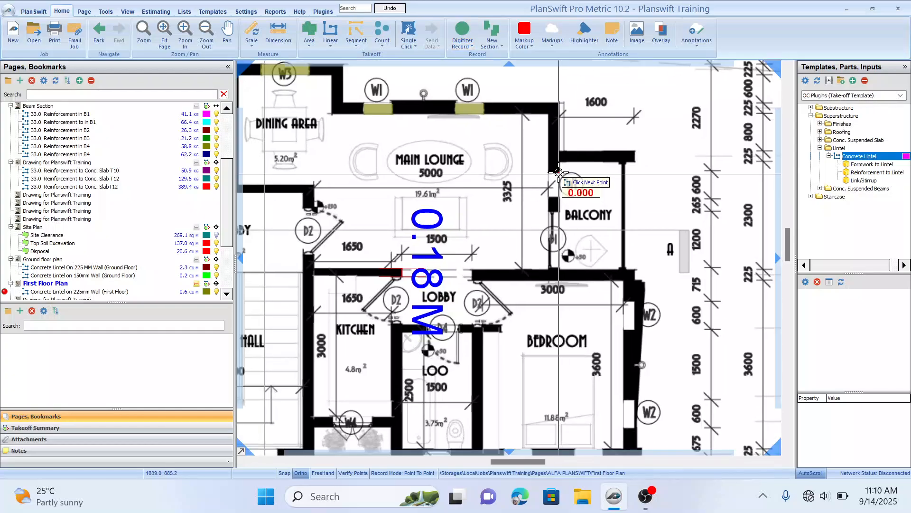
pyautogui.click(559, 173)
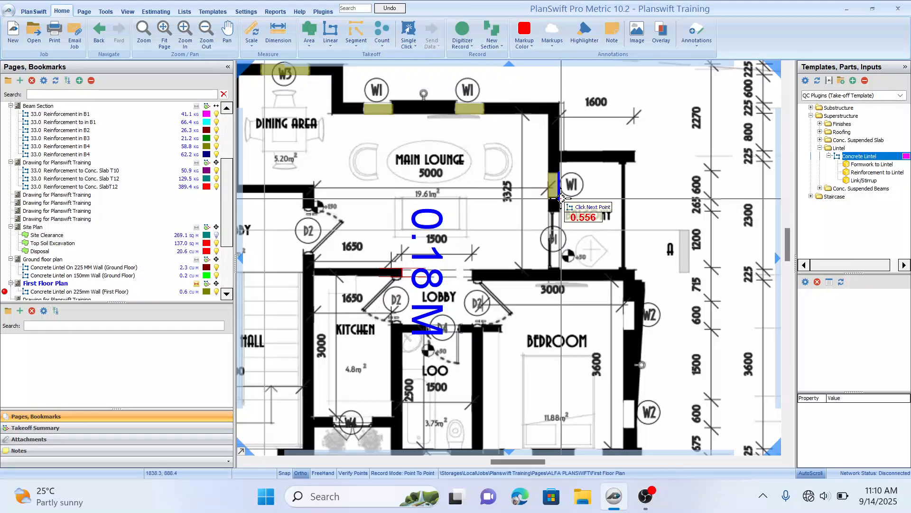
pyautogui.doubleClick(560, 199)
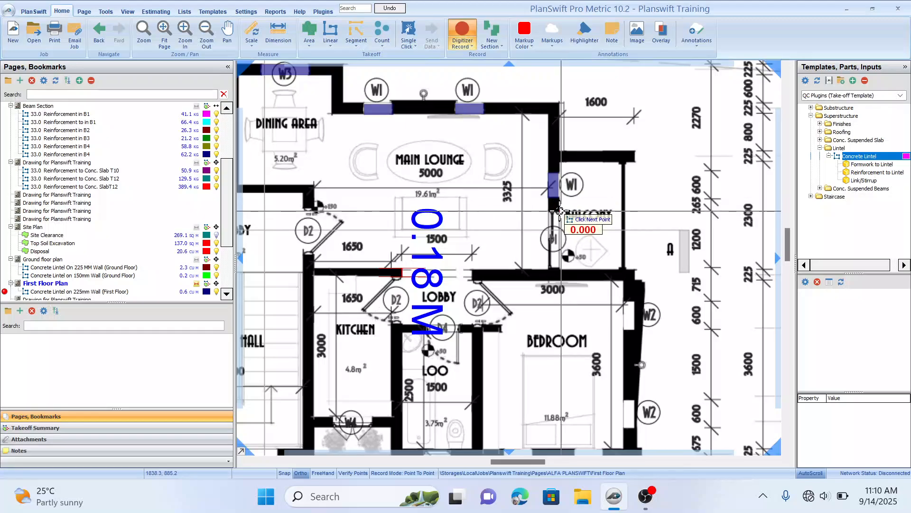
pyautogui.click(559, 210)
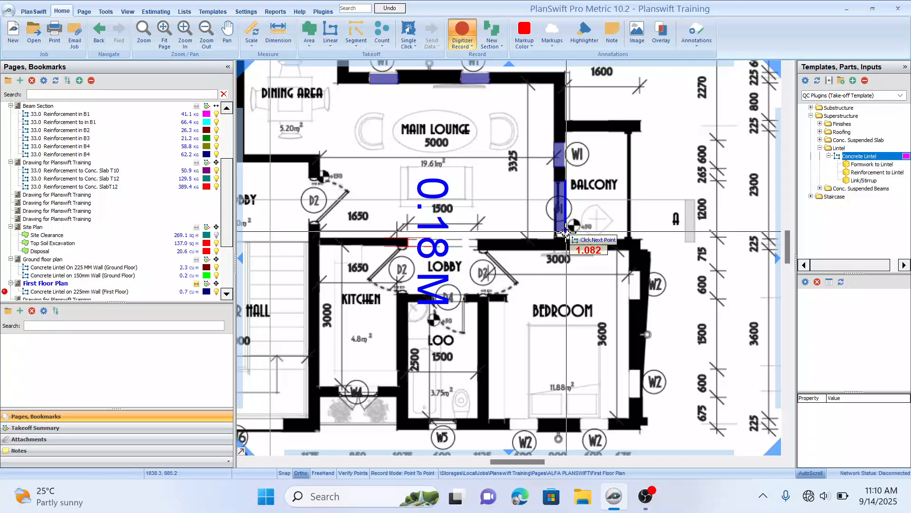
pyautogui.doubleClick(561, 237)
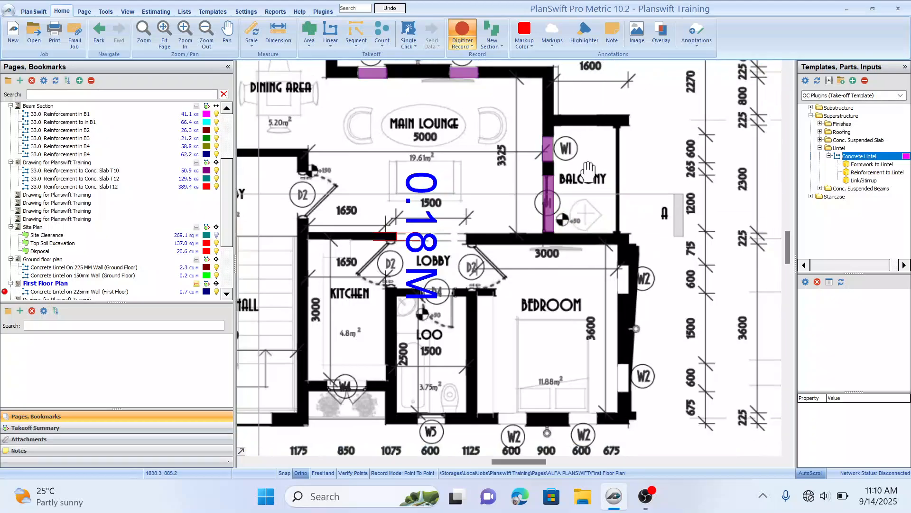
pyautogui.moveTo(588, 172); pyautogui.dragTo(562, 164)
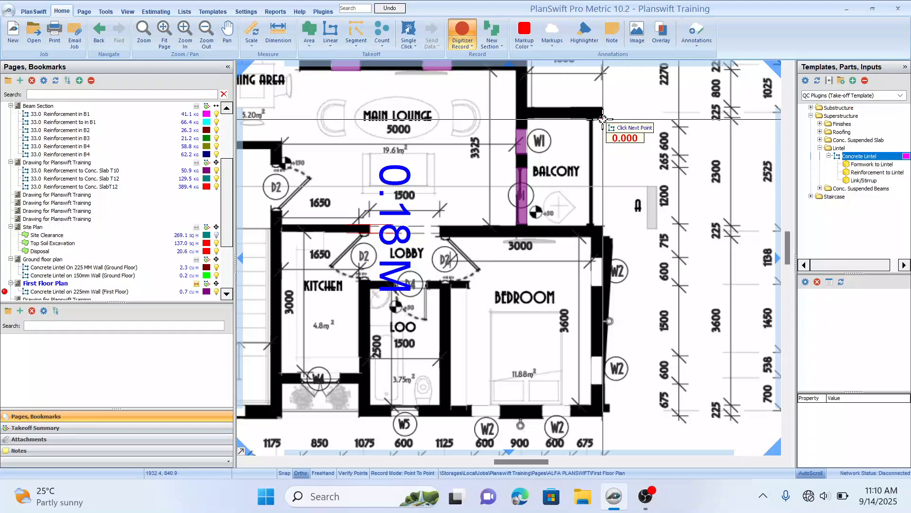
pyautogui.click(603, 117)
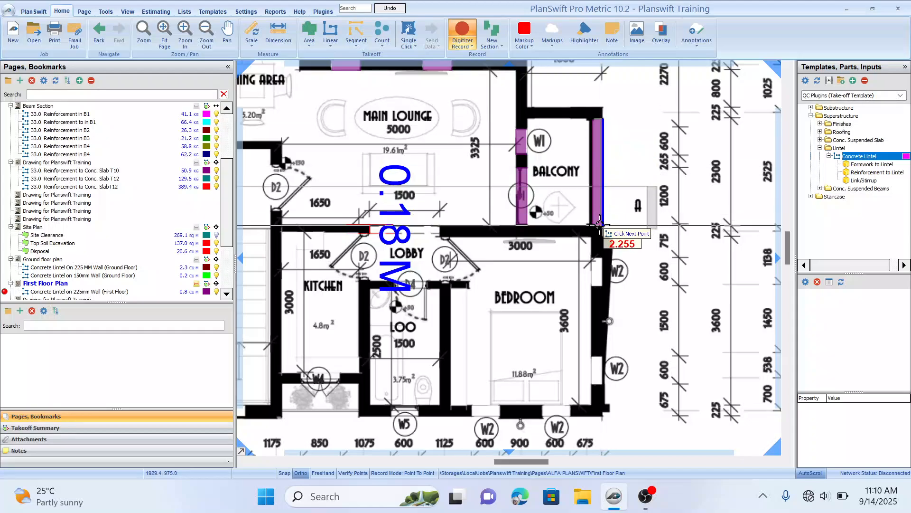
pyautogui.doubleClick(600, 223)
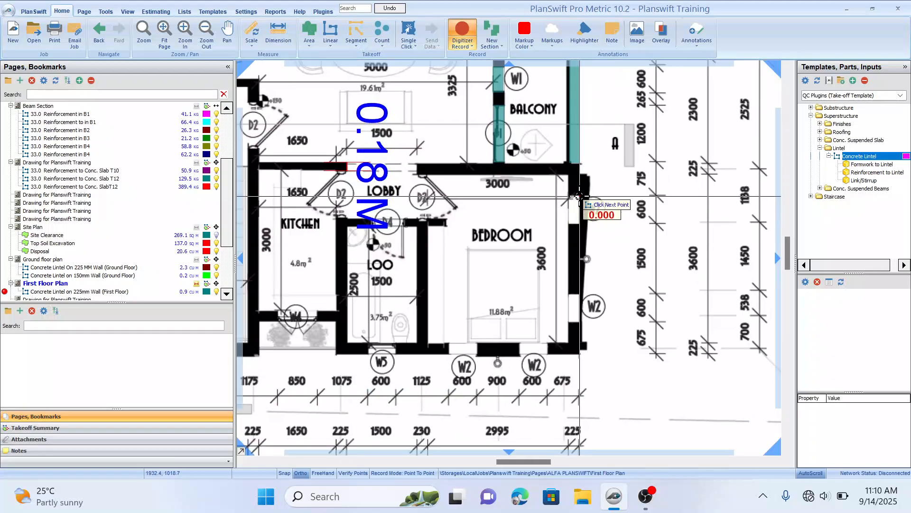
# Step: Trace lintels over the W2 windows in the right bedroom's east and south walls
pyautogui.click(579, 195)
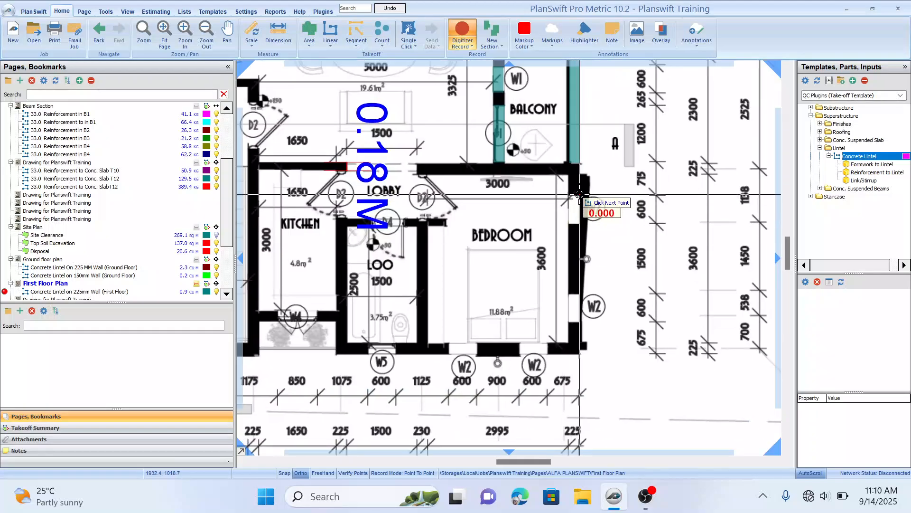
pyautogui.scroll(-2, 574, 224)
pyautogui.click(577, 223)
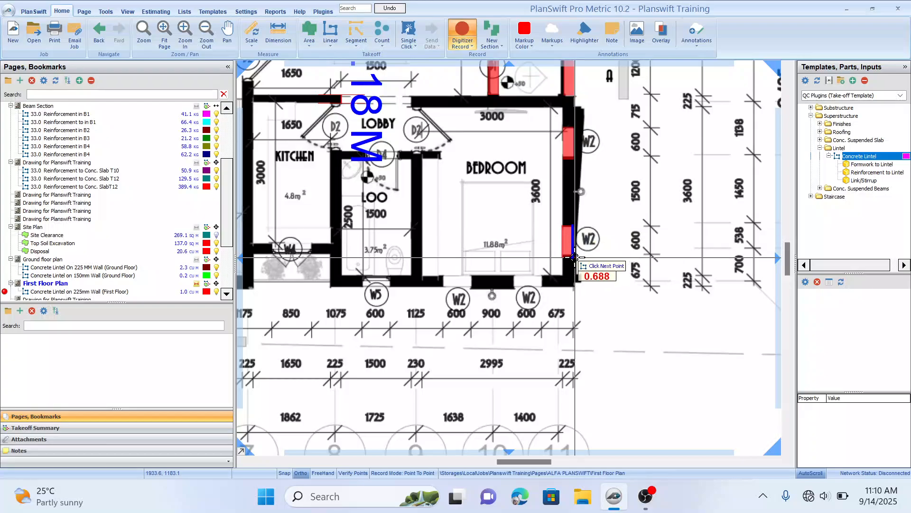
pyautogui.click(575, 258)
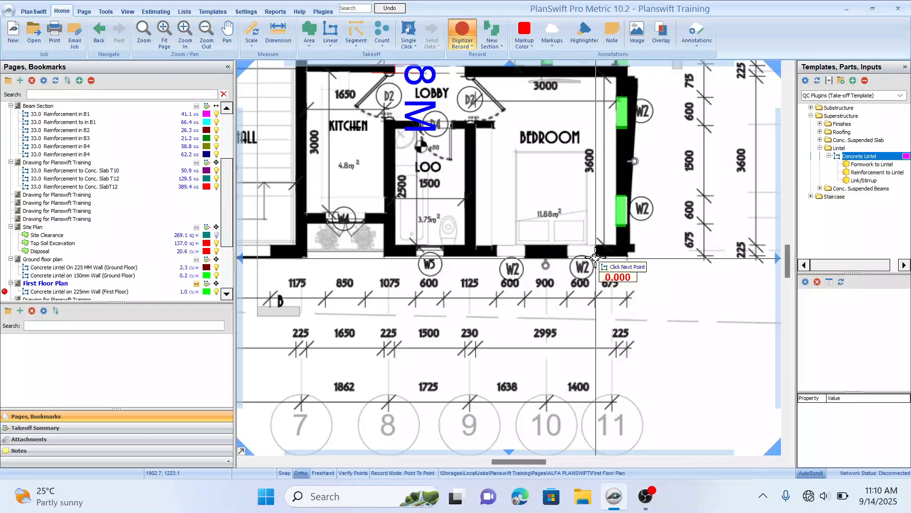
pyautogui.click(566, 258)
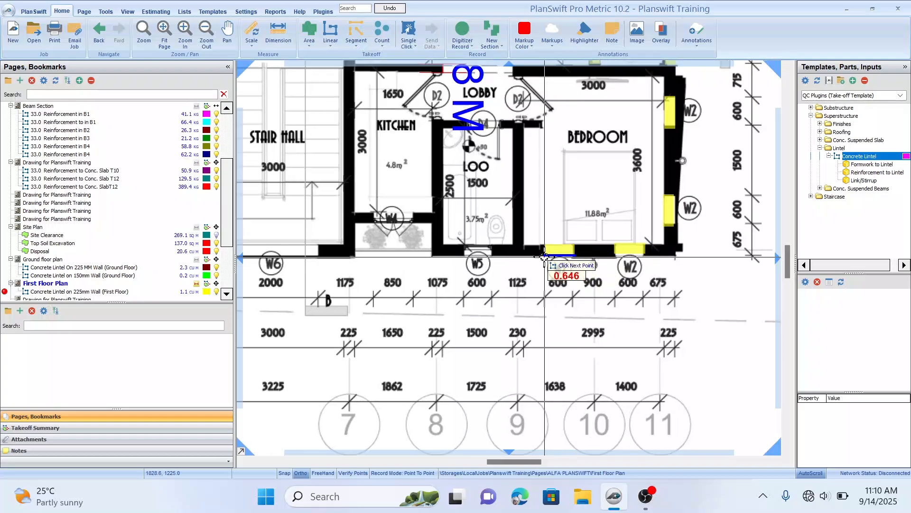
pyautogui.click(513, 258)
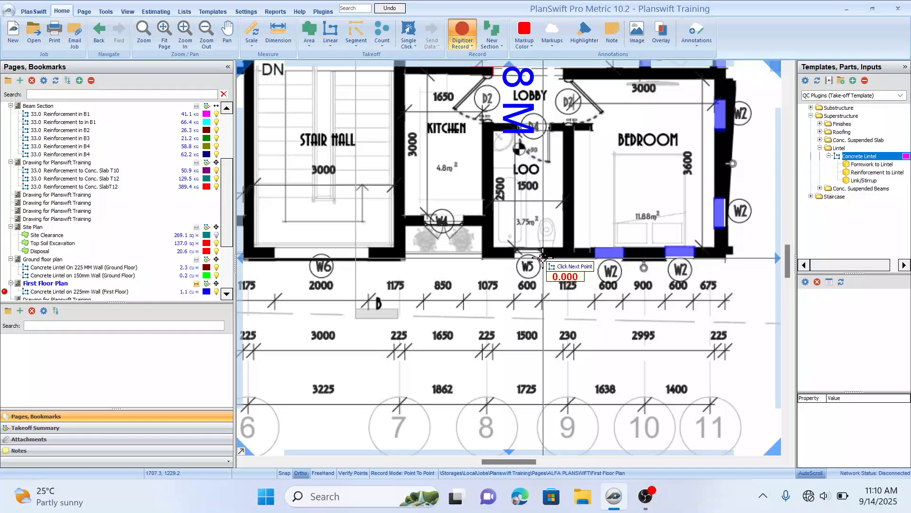
pyautogui.click(513, 259)
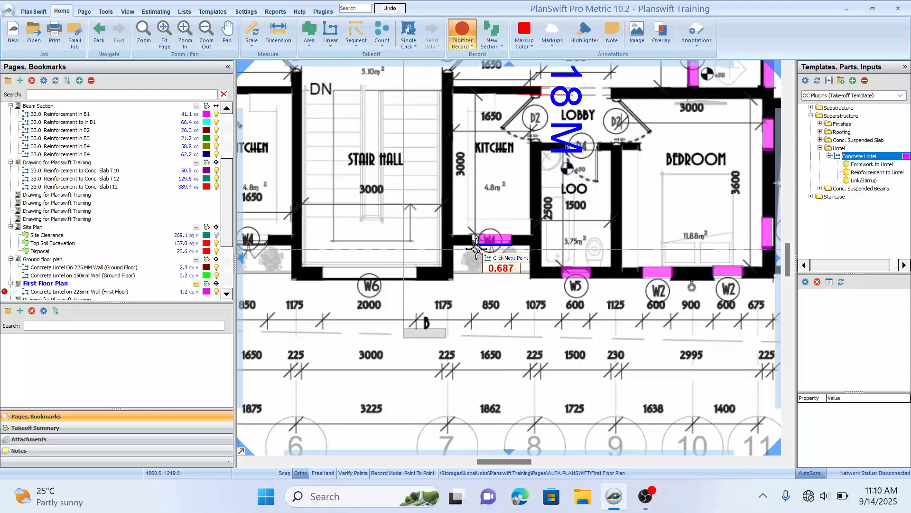
# Step: Trace lintels over the kitchen W4 windows, the stair hall W6 window and the left loo's W5 window
pyautogui.click(472, 247)
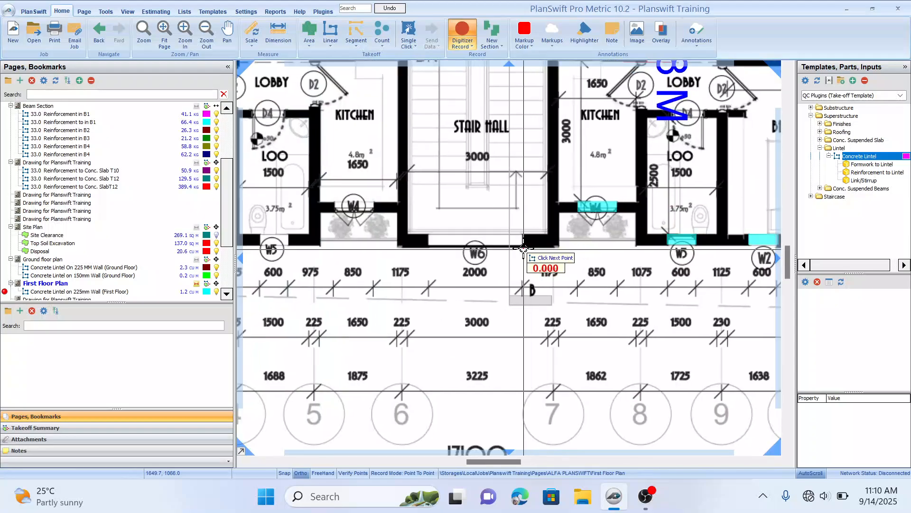
pyautogui.click(427, 246)
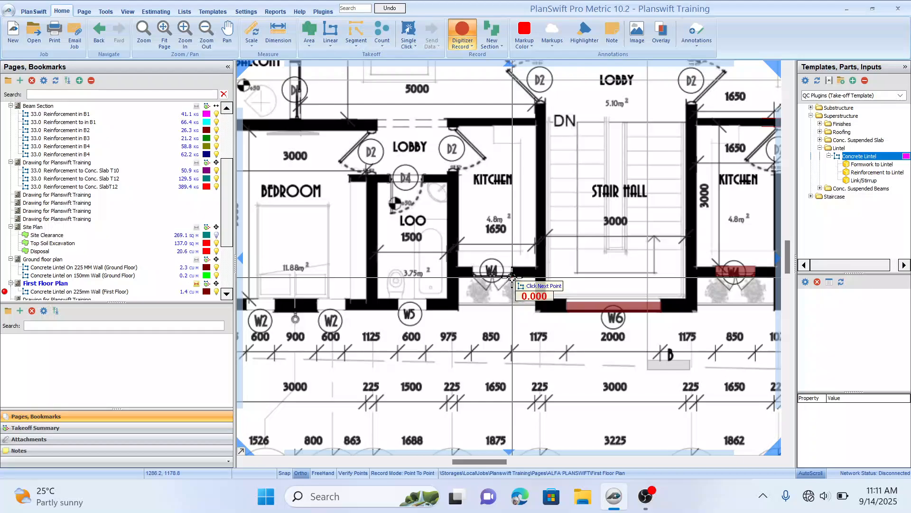
pyautogui.click(473, 273)
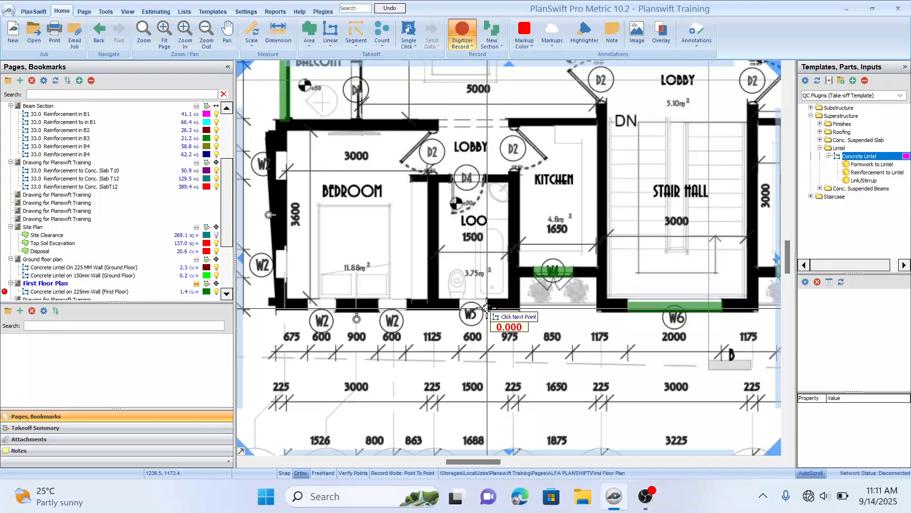
pyautogui.click(459, 306)
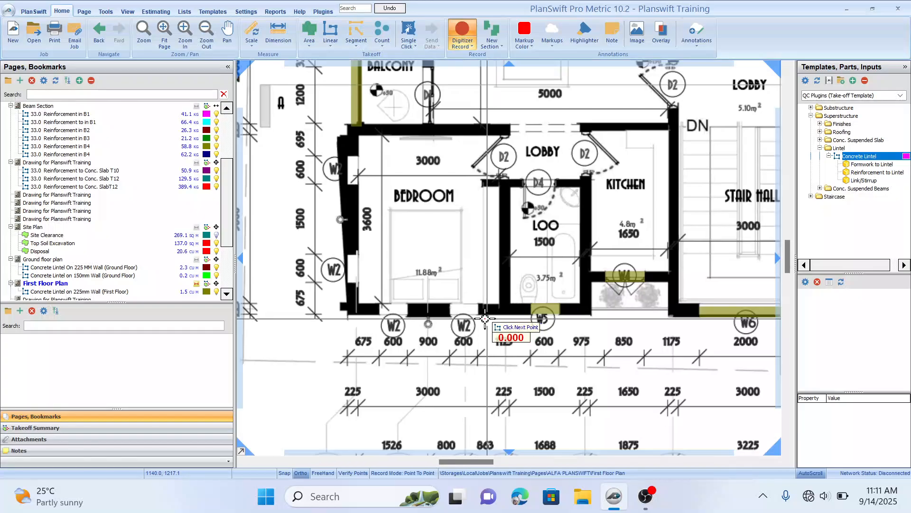
# Step: Trace lintels over the W2 windows in the left bedroom's south and west walls
pyautogui.click(451, 312)
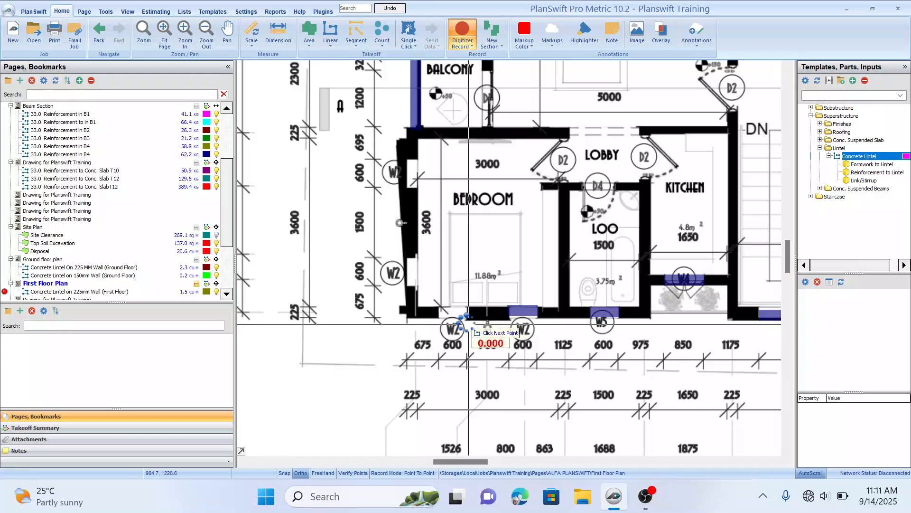
pyautogui.click(438, 316)
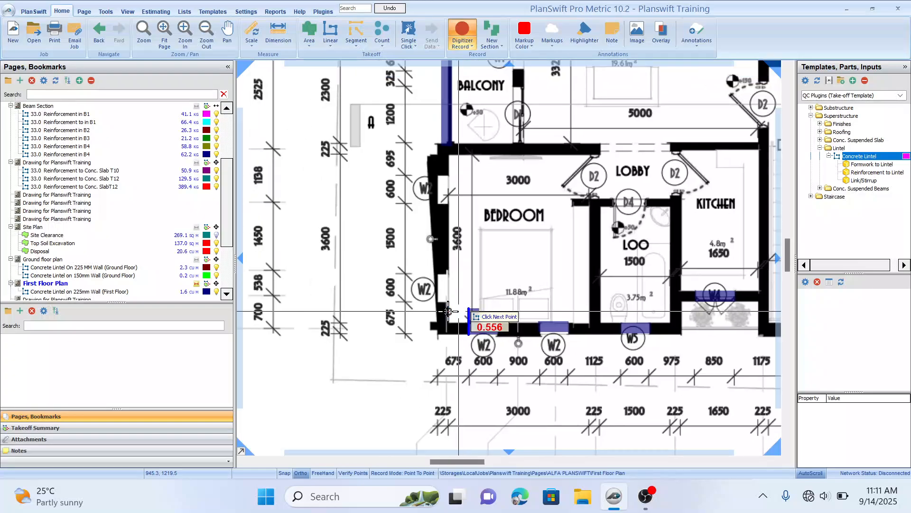
pyautogui.click(441, 274)
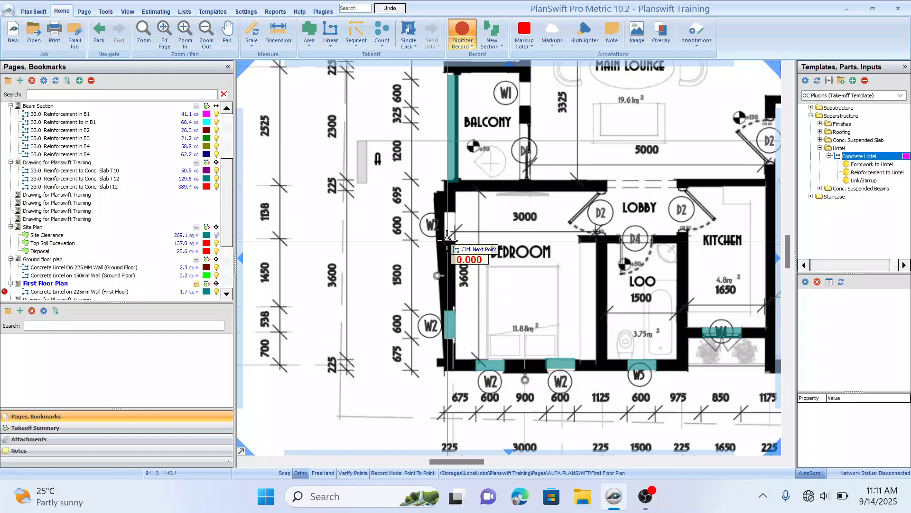
pyautogui.doubleClick(445, 211)
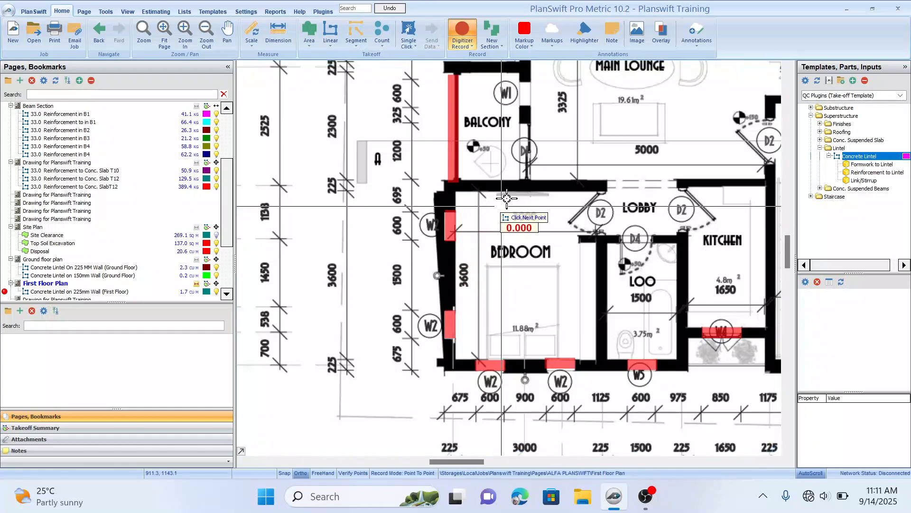
# Step: Trace lintels over the left unit's W1 balcony window, the balcony opening and the lounge-to-lobby opening
pyautogui.click(502, 144)
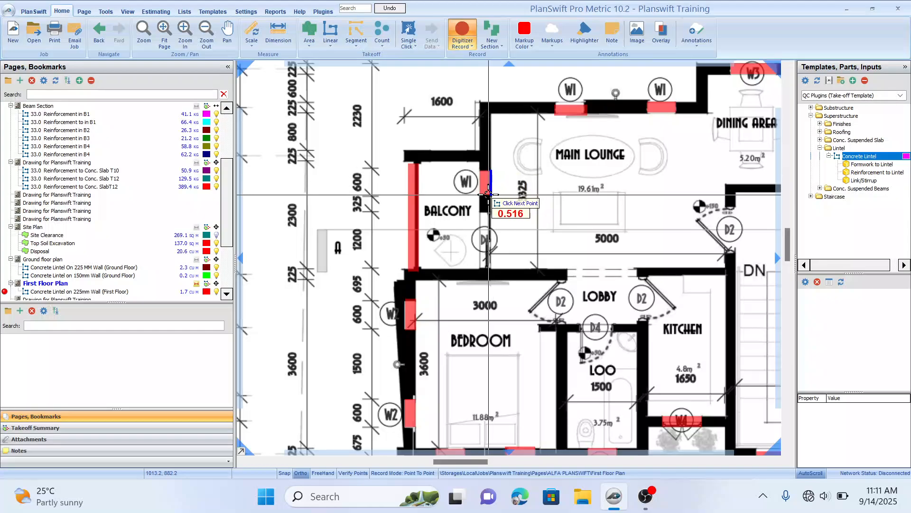
pyautogui.click(495, 212)
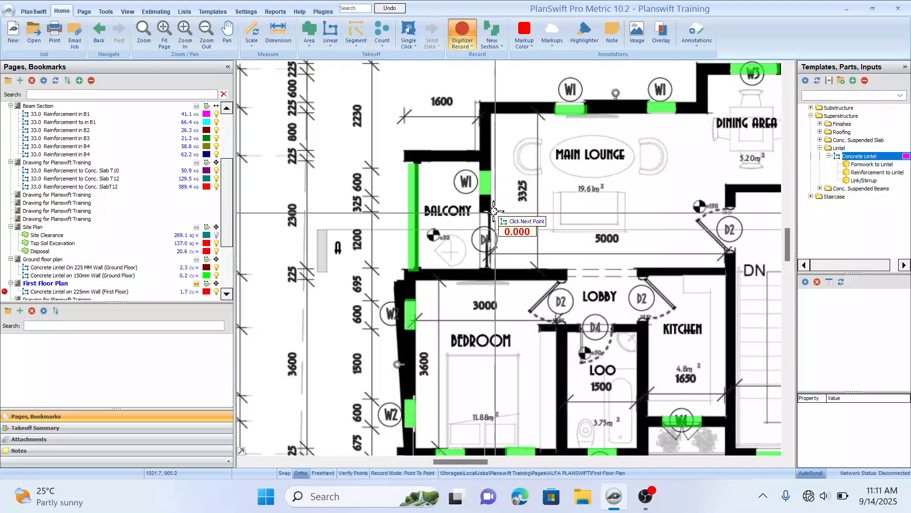
pyautogui.click(485, 268)
pyautogui.click(566, 274)
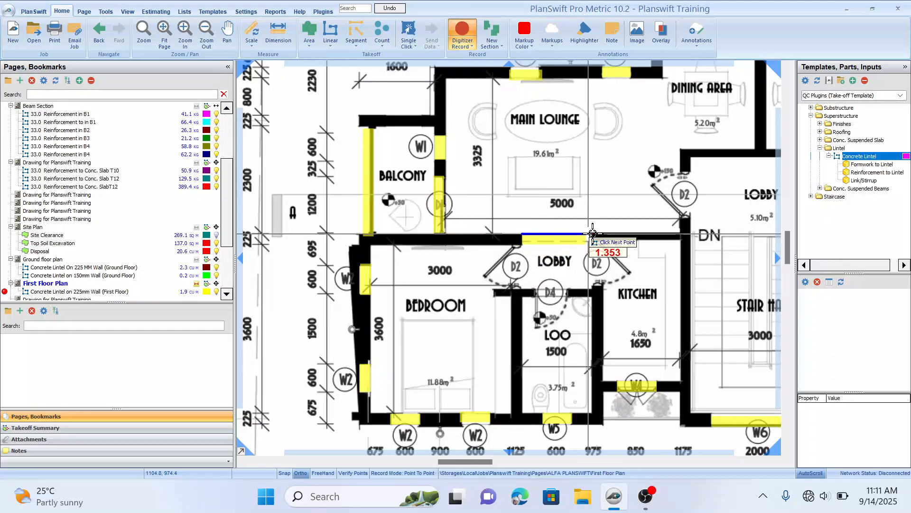
pyautogui.doubleClick(591, 234)
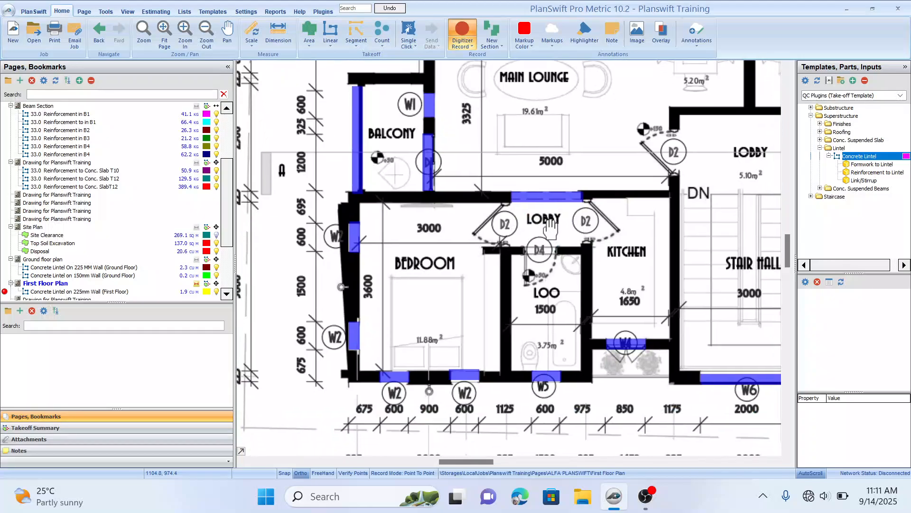
# Step: Trace lintels over the two D2 doors opening onto the central stair lobby
pyautogui.moveTo(566, 260); pyautogui.dragTo(532, 260)
pyautogui.moveTo(612, 218); pyautogui.dragTo(554, 276)
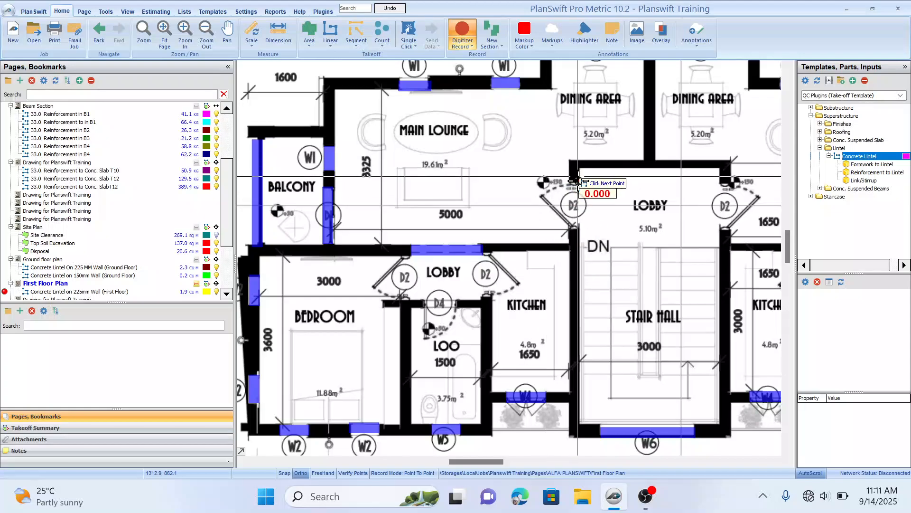
pyautogui.doubleClick(583, 226)
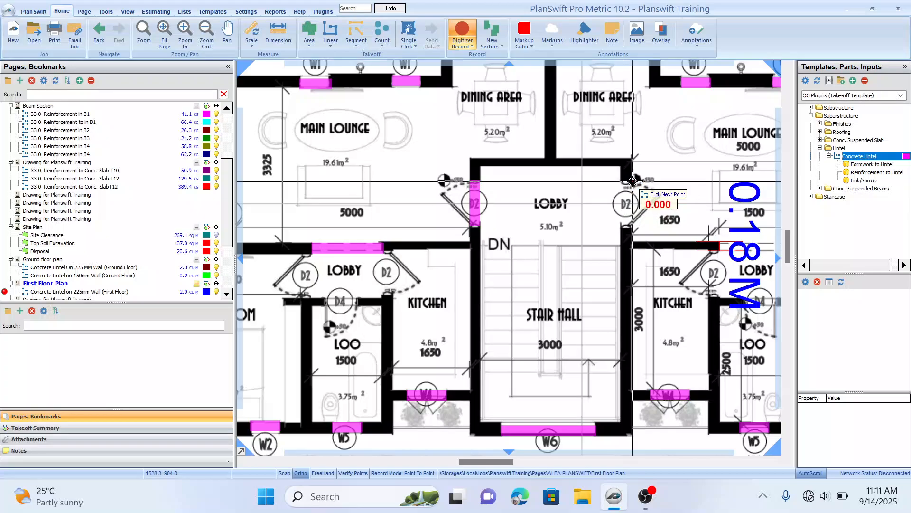
pyautogui.doubleClick(632, 227)
pyautogui.moveTo(683, 243); pyautogui.dragTo(634, 226)
pyautogui.moveTo(668, 262); pyautogui.dragTo(625, 263)
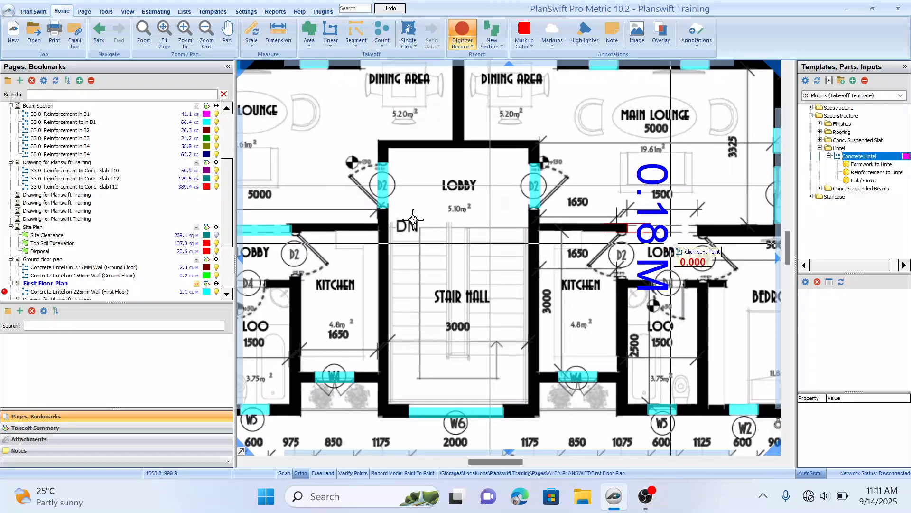
pyautogui.scroll(-2, 401, 224)
pyautogui.moveTo(387, 234); pyautogui.dragTo(467, 221)
pyautogui.moveTo(387, 249); pyautogui.dragTo(411, 247)
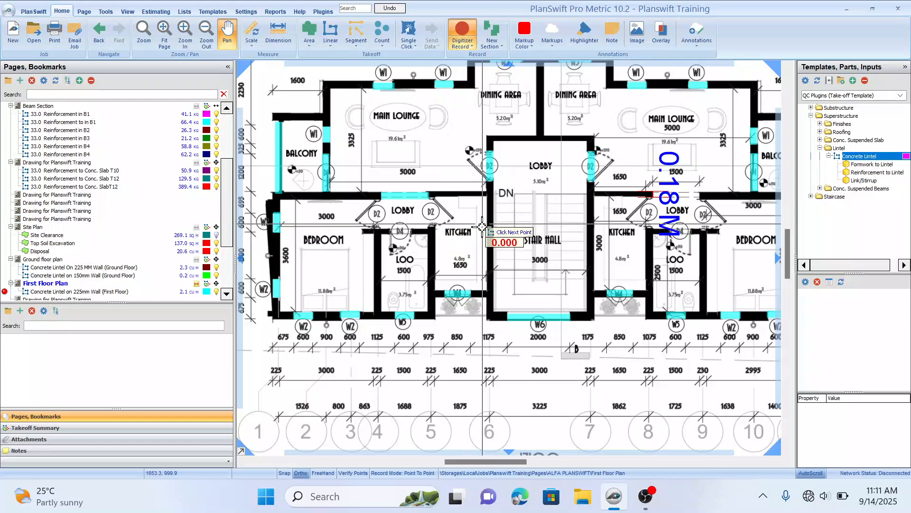
pyautogui.moveTo(482, 226); pyautogui.dragTo(485, 230)
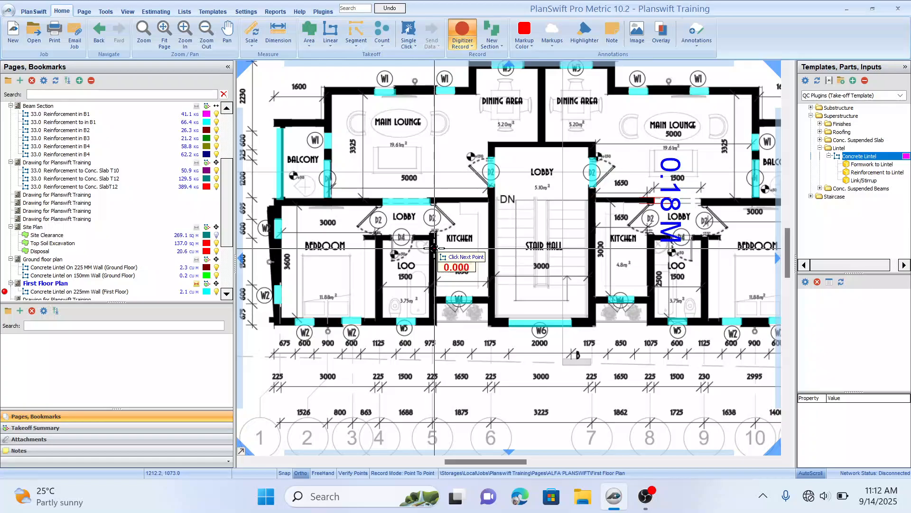
# Step: Create a new Concrete Lintel takeoff named 'Concrete Lintel on 150mm wall (First Floor)' with extension and thickness 0.23 m and width 0.15 m
pyautogui.moveTo(673, 265); pyautogui.dragTo(581, 271)
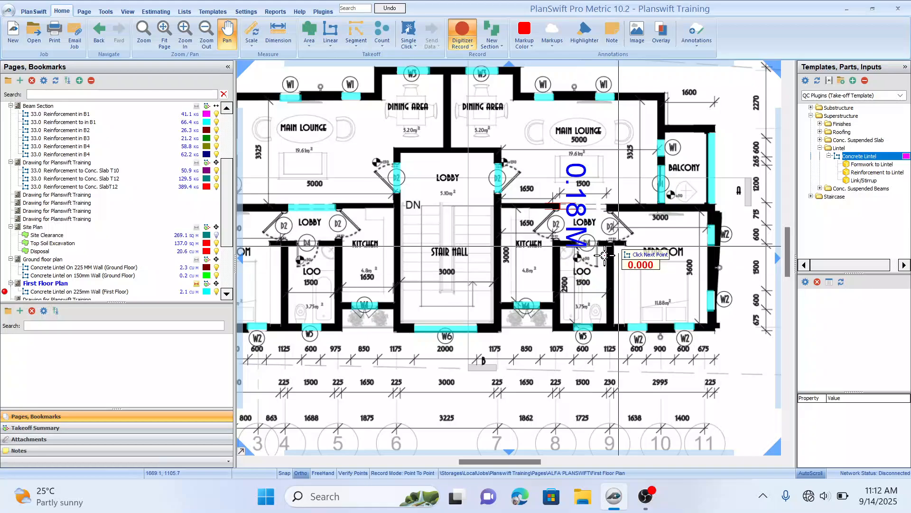
pyautogui.moveTo(620, 245); pyautogui.dragTo(660, 301)
pyautogui.press('Escape')
pyautogui.moveTo(572, 254); pyautogui.dragTo(592, 248)
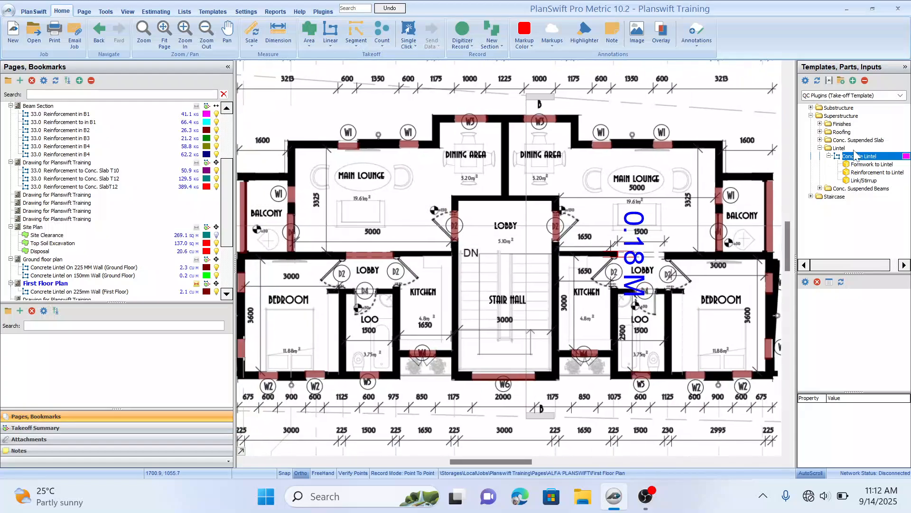
pyautogui.doubleClick(802, 157)
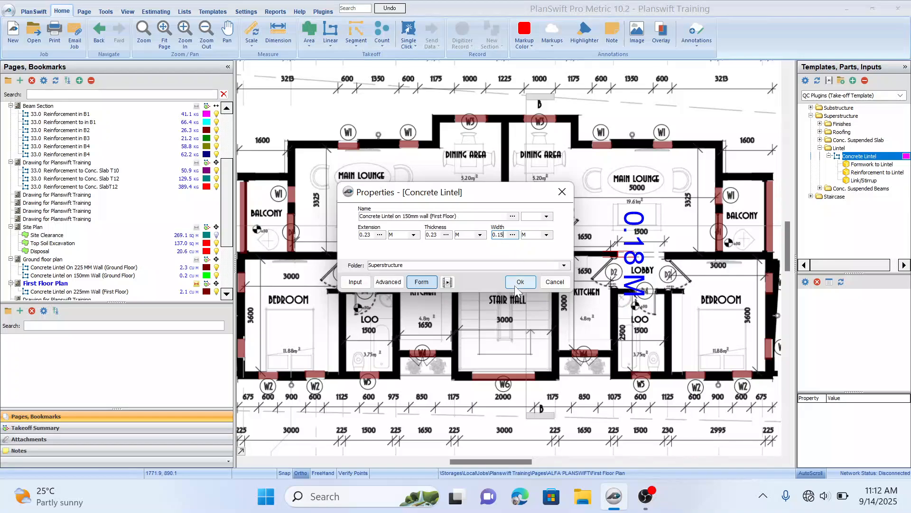
pyautogui.moveTo(545, 274); pyautogui.dragTo(475, 267)
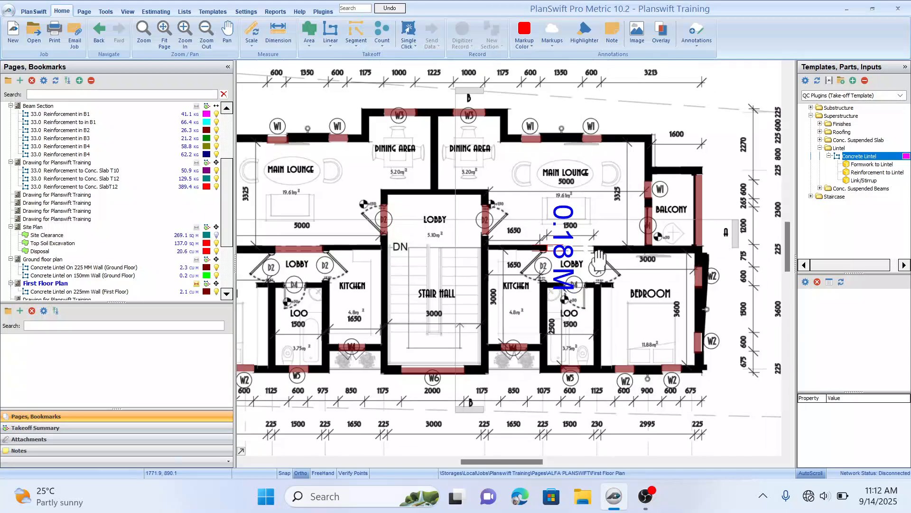
# Step: Trace 150mm-wall lintels over the right unit's internal lobby, kitchen and loo doors
pyautogui.click(547, 248)
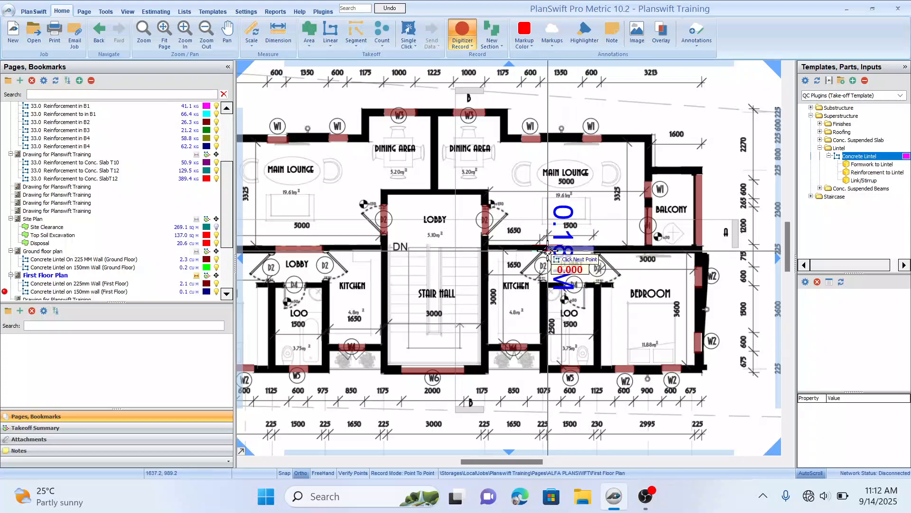
pyautogui.doubleClick(550, 282)
pyautogui.click(604, 251)
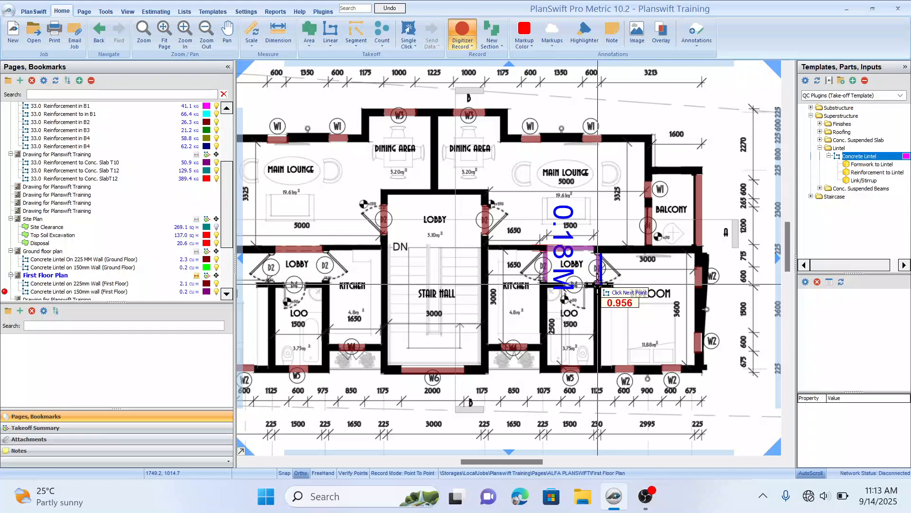
pyautogui.click(562, 284)
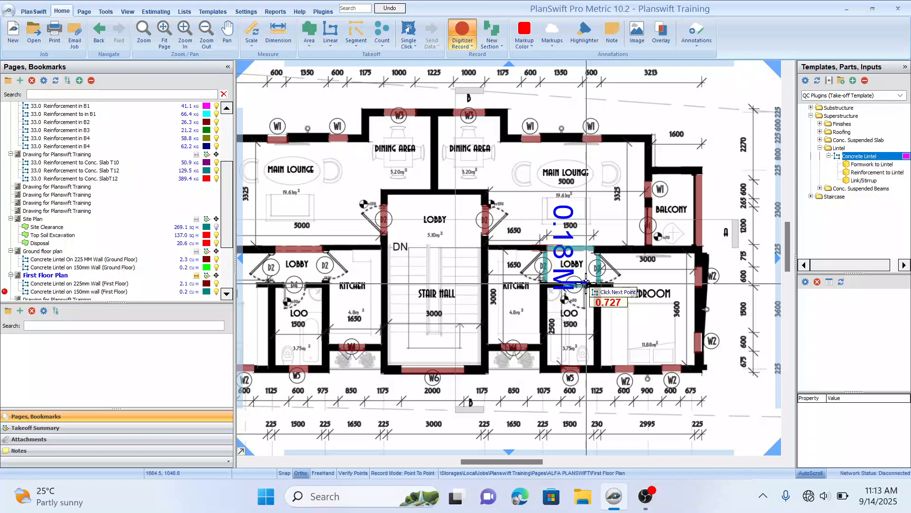
pyautogui.click(584, 277)
# Step: Trace 150mm-wall lintels over the left unit's internal lobby, kitchen and loo doors
pyautogui.moveTo(494, 264); pyautogui.dragTo(610, 267)
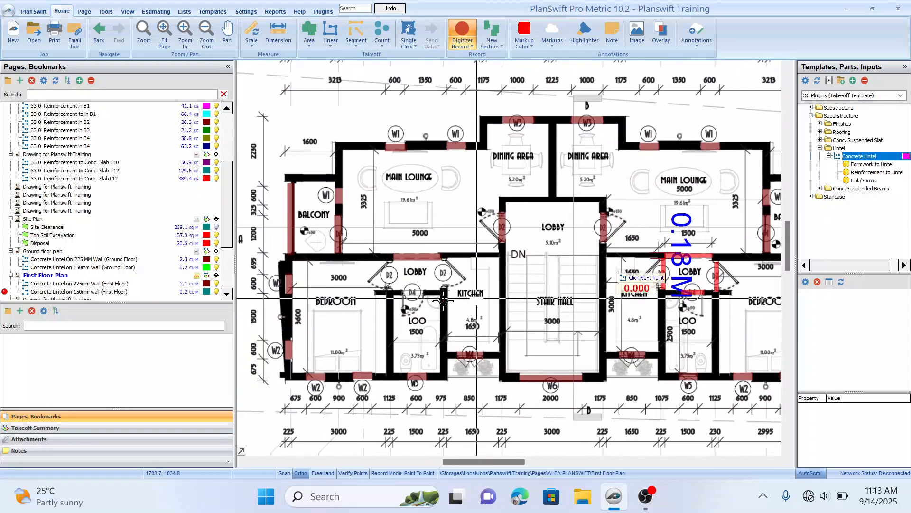
pyautogui.moveTo(433, 289)
pyautogui.mouseDown()
pyautogui.moveTo(514, 287)
pyautogui.moveTo(483, 302)
pyautogui.moveTo(509, 292)
pyautogui.moveTo(441, 305)
pyautogui.moveTo(509, 272)
pyautogui.mouseUp()
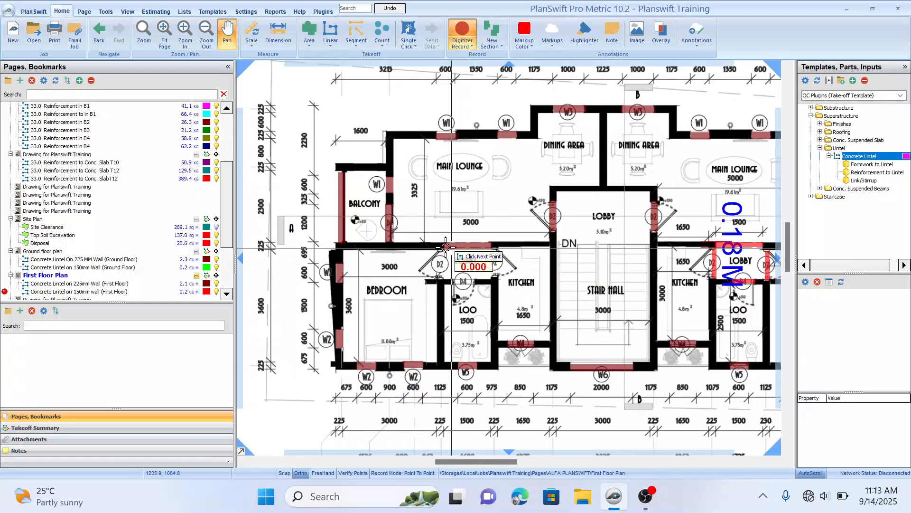
pyautogui.click(446, 281)
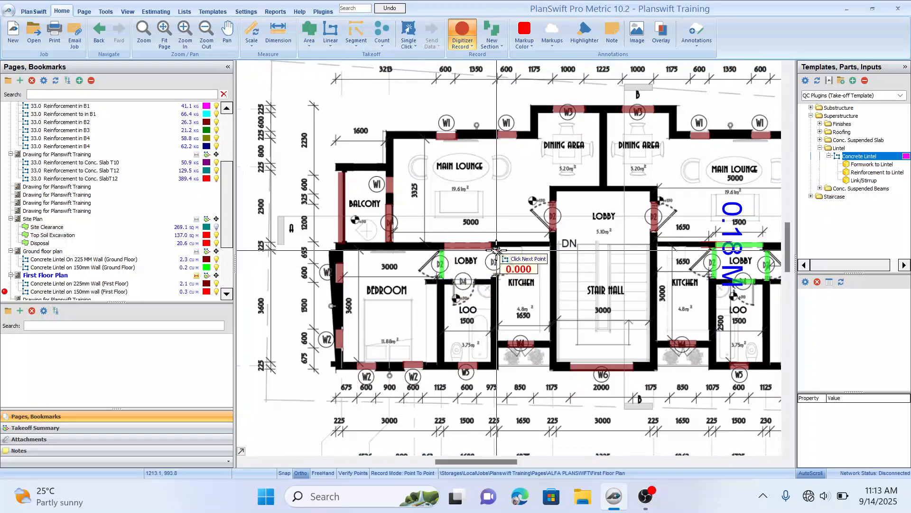
pyautogui.click(497, 277)
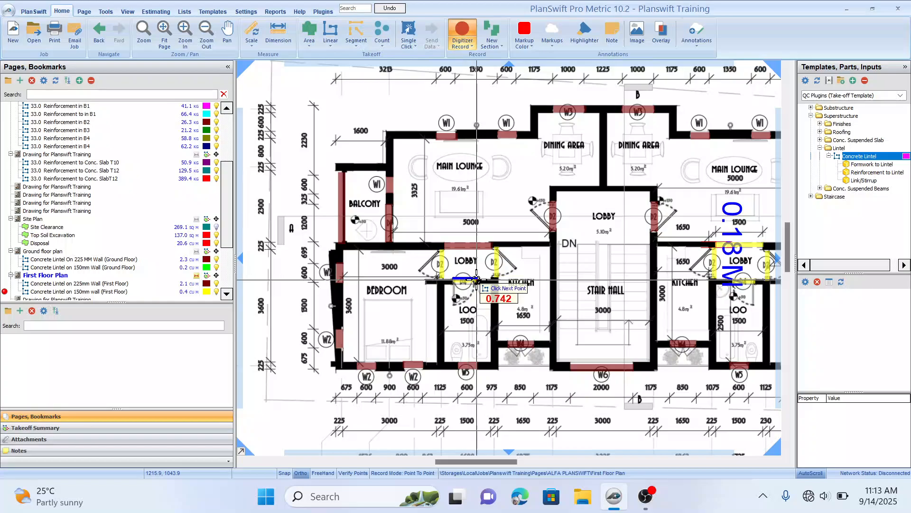
pyautogui.click(476, 280)
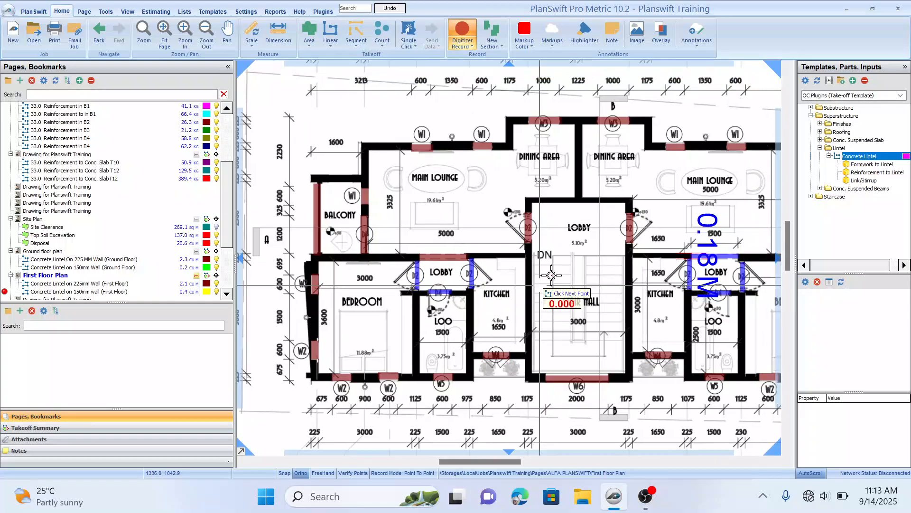
# Step: Zoom out and pan across the First Floor Plan to review the traced lintels
pyautogui.moveTo(603, 226); pyautogui.dragTo(588, 238)
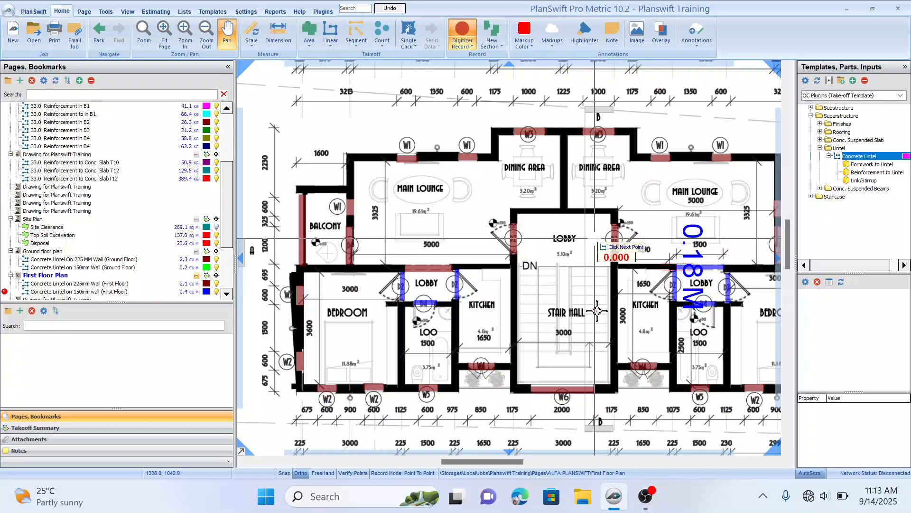
pyautogui.moveTo(590, 343); pyautogui.dragTo(574, 331)
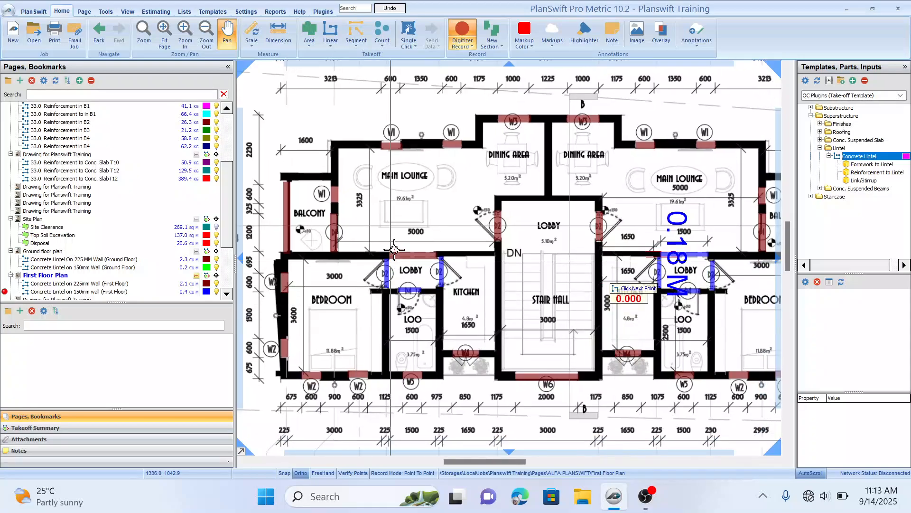
pyautogui.scroll(-2, 416, 209)
pyautogui.moveTo(550, 219); pyautogui.dragTo(545, 199)
pyautogui.moveTo(497, 252); pyautogui.dragTo(537, 248)
pyautogui.moveTo(541, 289); pyautogui.dragTo(557, 302)
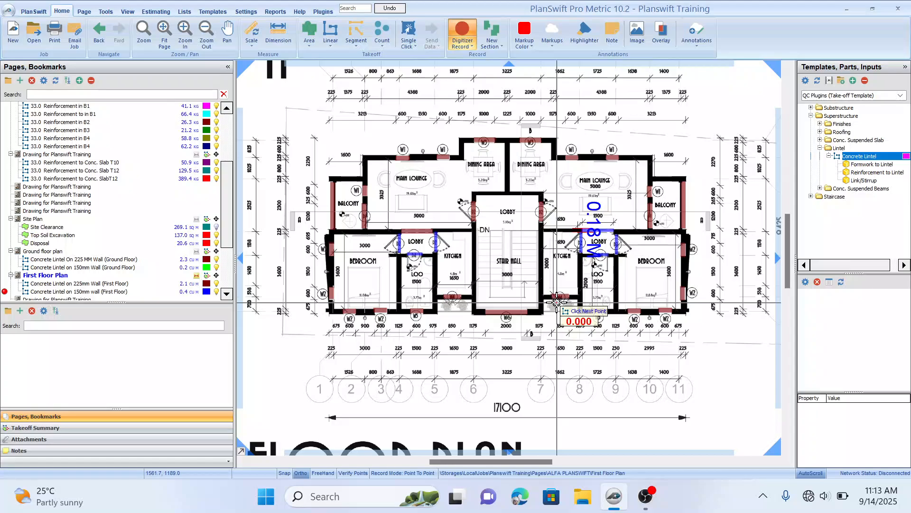
pyautogui.moveTo(444, 179); pyautogui.dragTo(471, 188)
pyautogui.moveTo(559, 341); pyautogui.dragTo(569, 318)
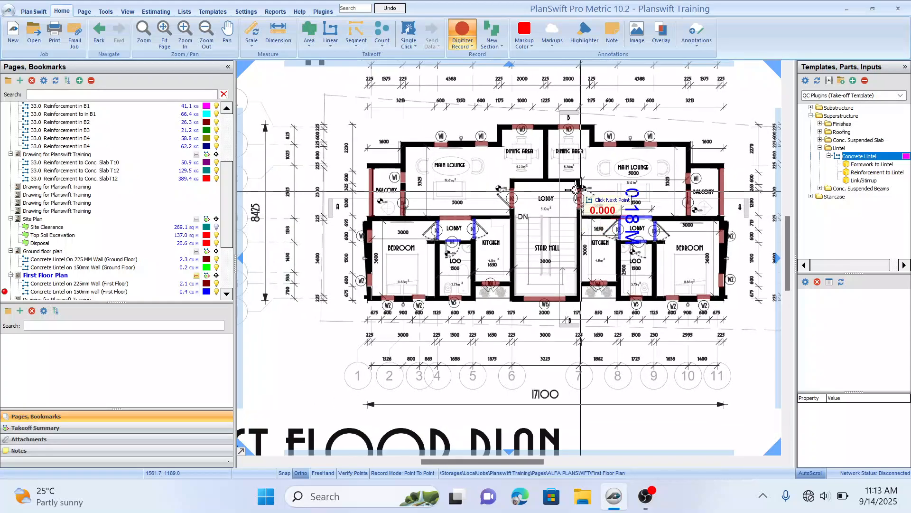